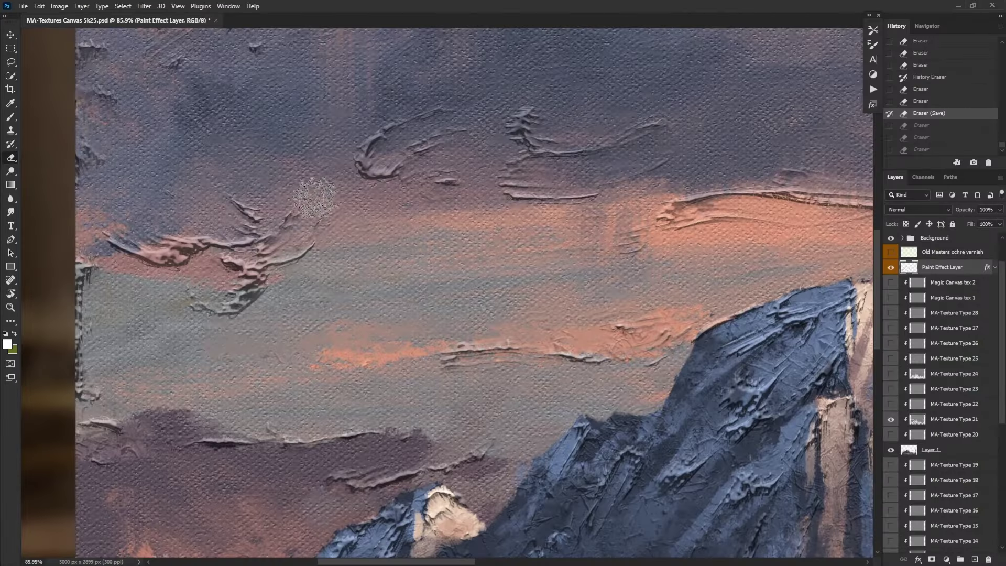
Step: Erase the raised texture strokes below the pink cloud at the sky's left edge on the Paint Effect Layer
left_click(309, 210)
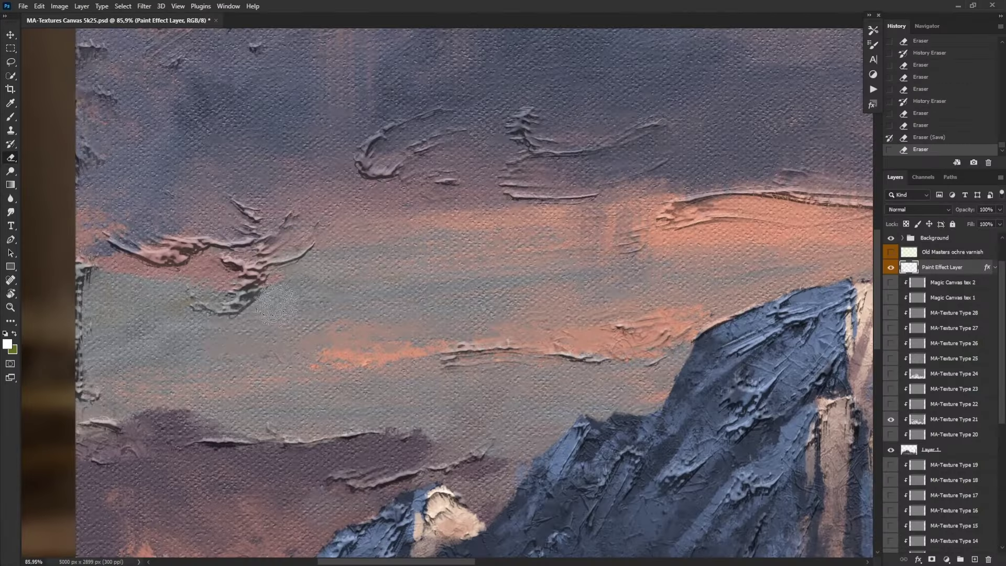
left_click_drag(252, 278, 218, 332)
mouse_move(163, 269)
left_mouse_down()
mouse_move(178, 256)
mouse_move(122, 283)
mouse_move(117, 297)
left_mouse_up()
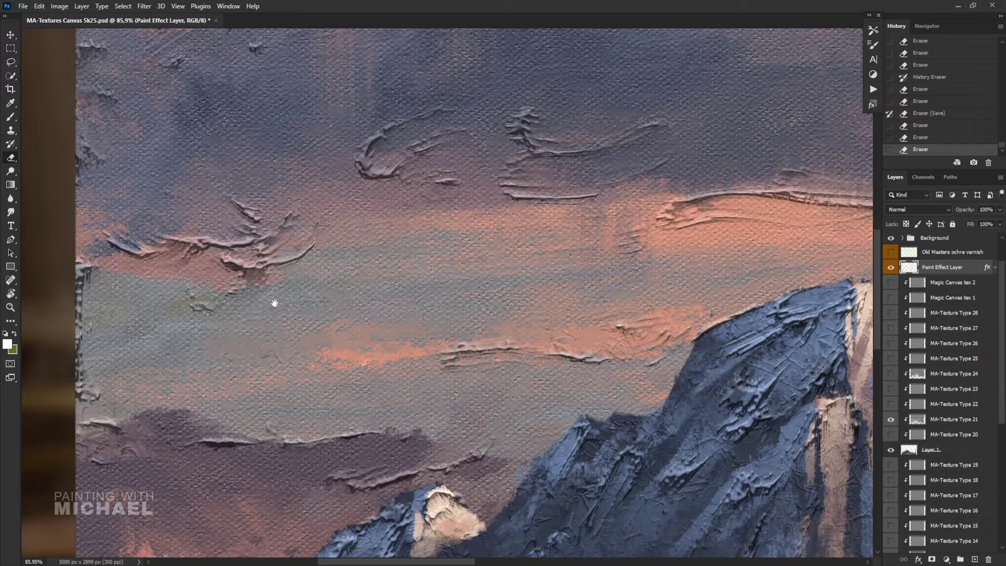
left_click_drag(275, 303, 236, 270)
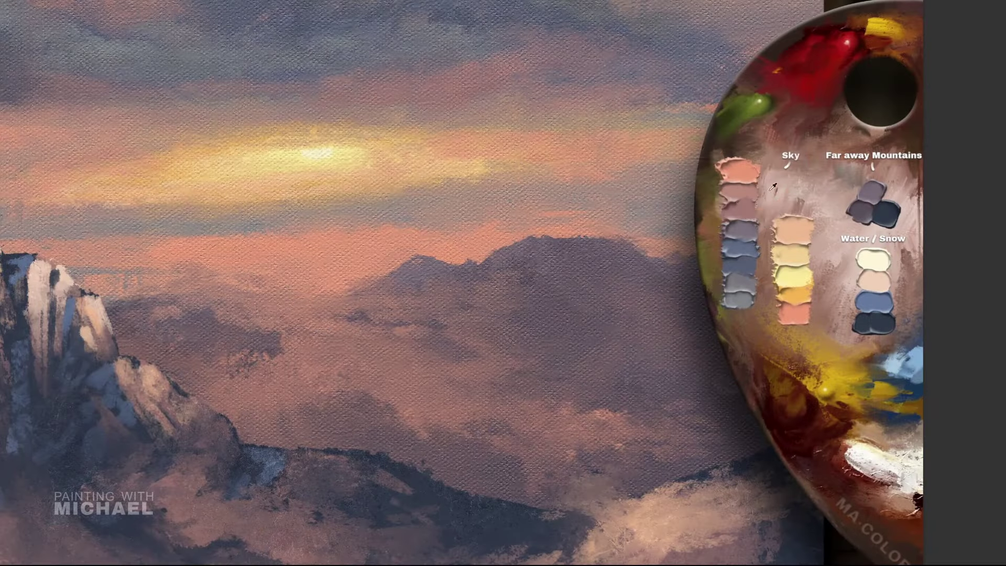
Step: Sample the salmon Sky colour from the palette and paint it onto the mist at the mountain's foot
left_click(749, 166)
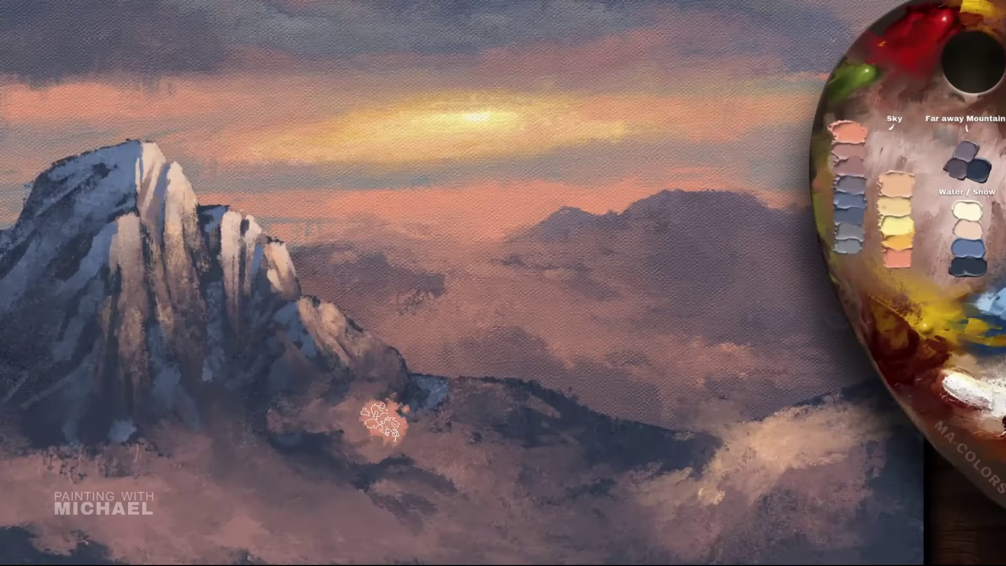
mouse_move(382, 422)
left_mouse_down()
mouse_move(413, 417)
mouse_move(444, 451)
mouse_move(474, 458)
left_mouse_up()
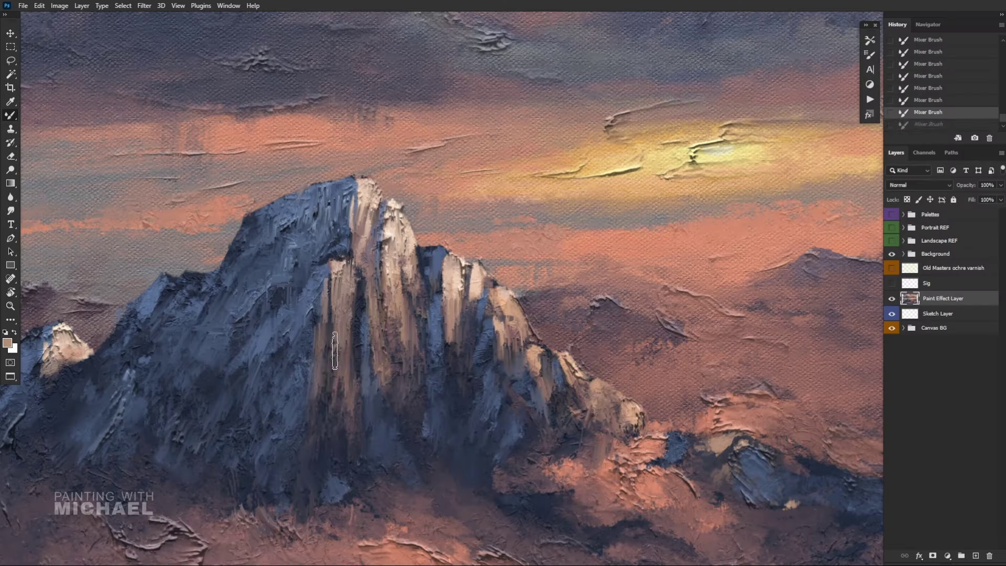
Step: Blend the warm sunlit rock of the central peak with Mixer Brush strokes on the Paint Effect Layer
left_click_drag(325, 472, 337, 427)
scroll(337, 427, "up", 2)
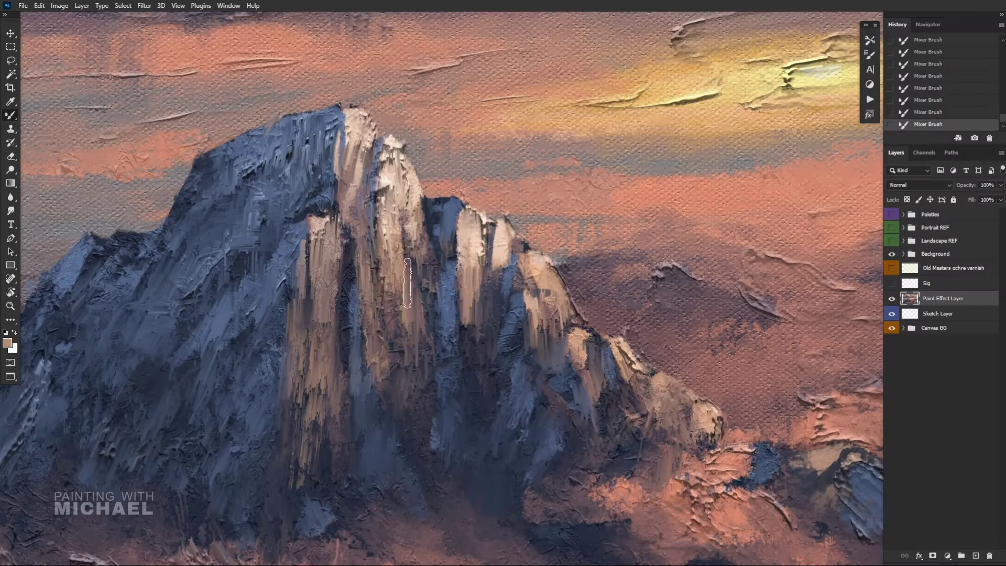
left_click_drag(379, 367, 397, 449)
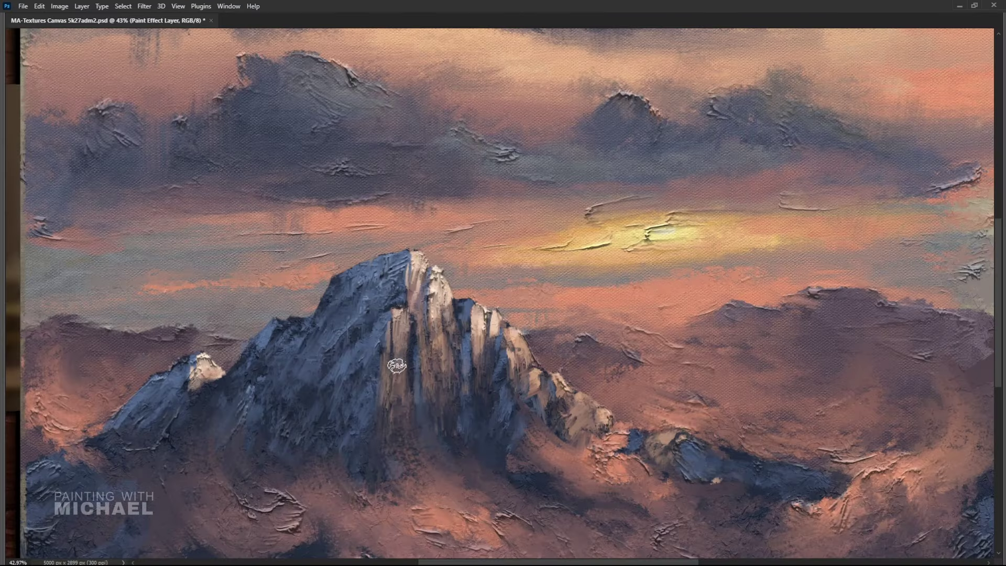
mouse_move(435, 341)
left_mouse_down()
mouse_move(440, 364)
mouse_move(385, 386)
left_mouse_up()
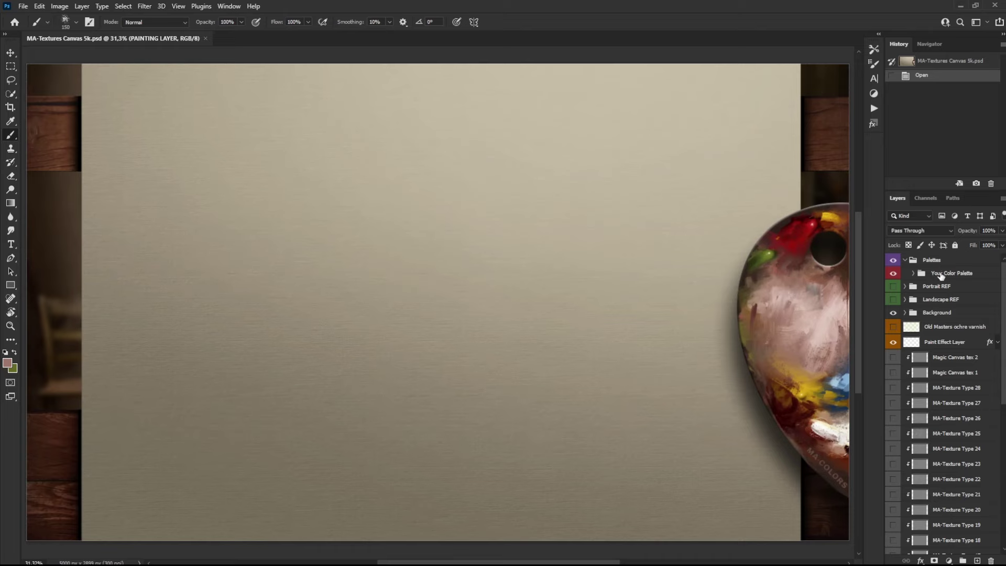
Step: Place the desktop image "2 - Sky No 62 - MA-Colors" above the Your Color Palette group in the canvas document
left_click(941, 274)
left_click(974, 5)
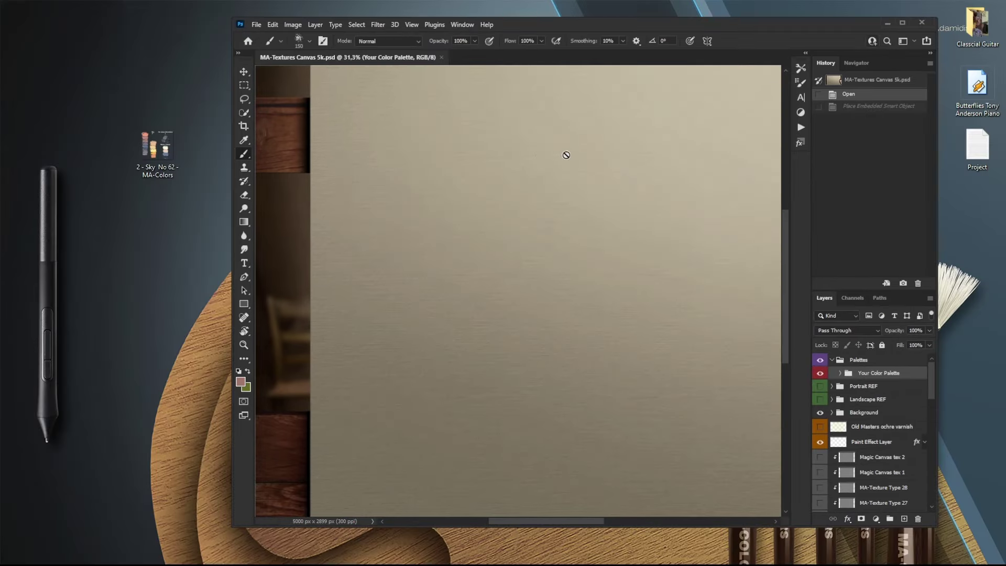
left_click_drag(157, 146, 446, 234)
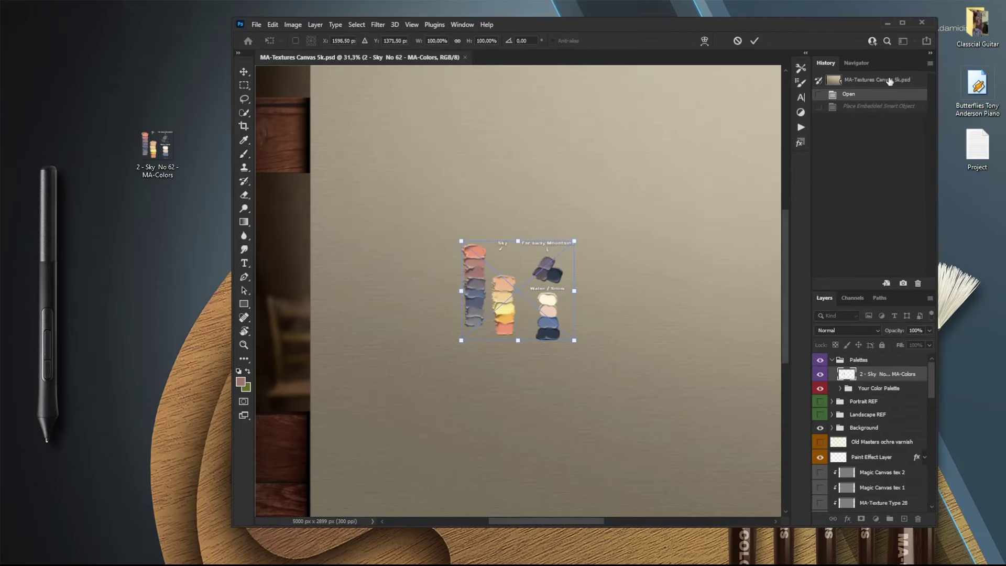
left_click(902, 24)
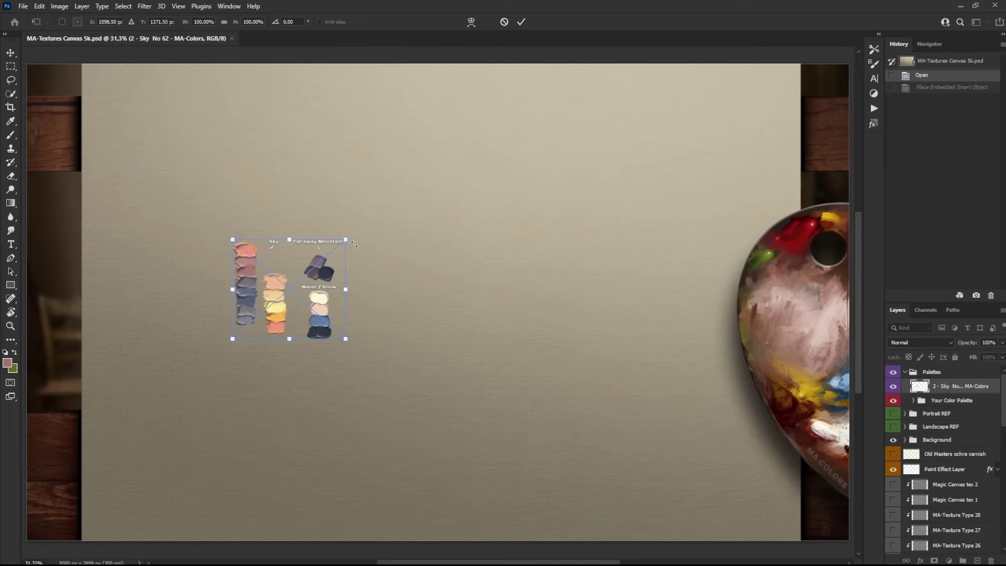
Step: Move the placed colour swatches onto the wooden palette and scale them to 86.5%
left_click_drag(297, 269, 796, 300)
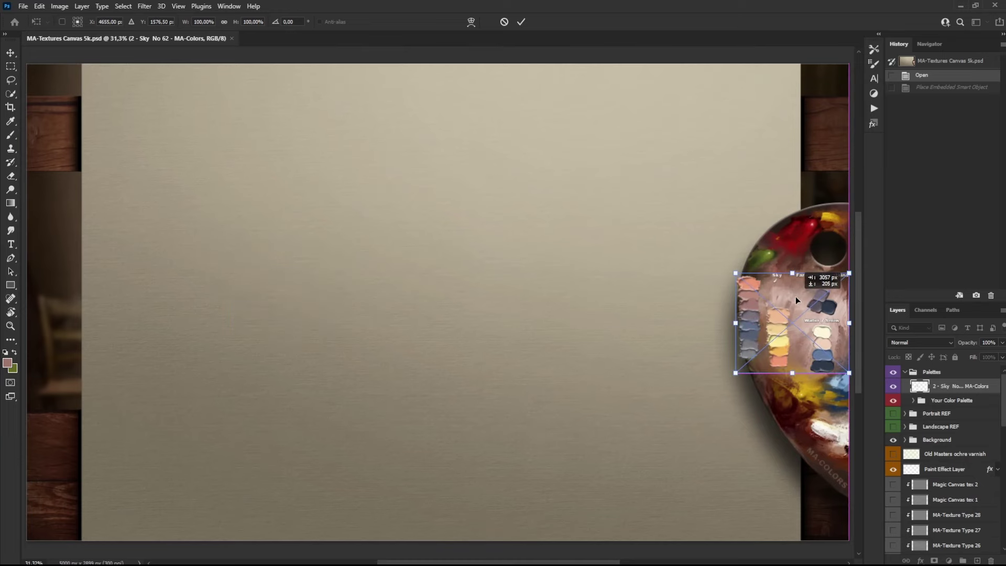
left_click_drag(735, 375, 752, 360)
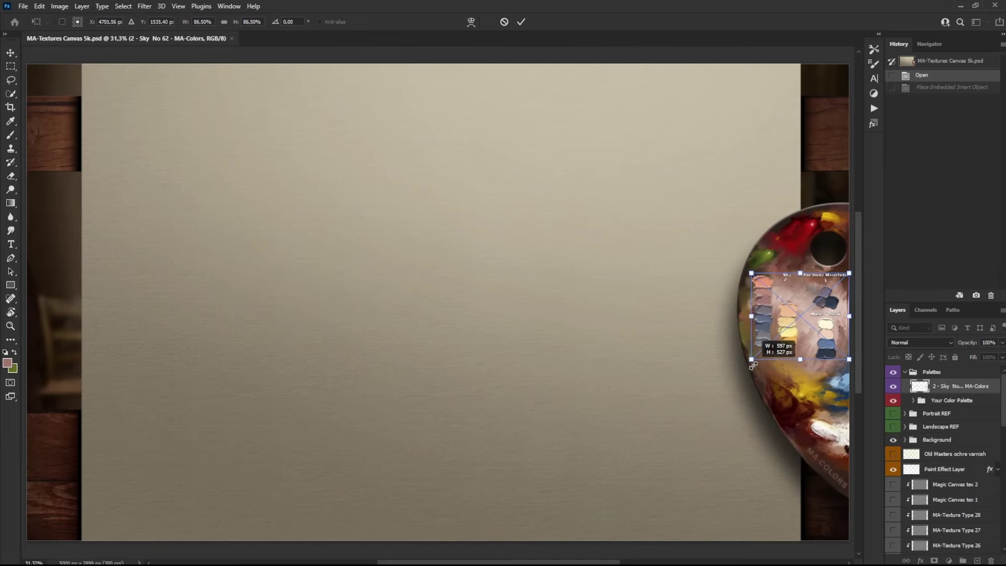
scroll(820, 314, "up", 8)
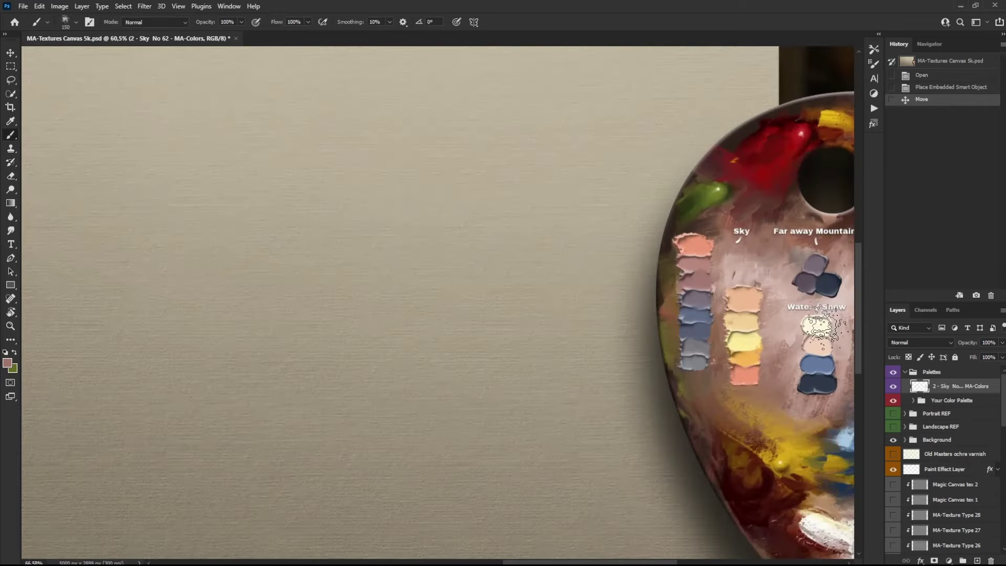
Step: Sample the purple Far away Mountains swatches and the muted tones of the Sky column as the brush colour
scroll(823, 322, "up", 2)
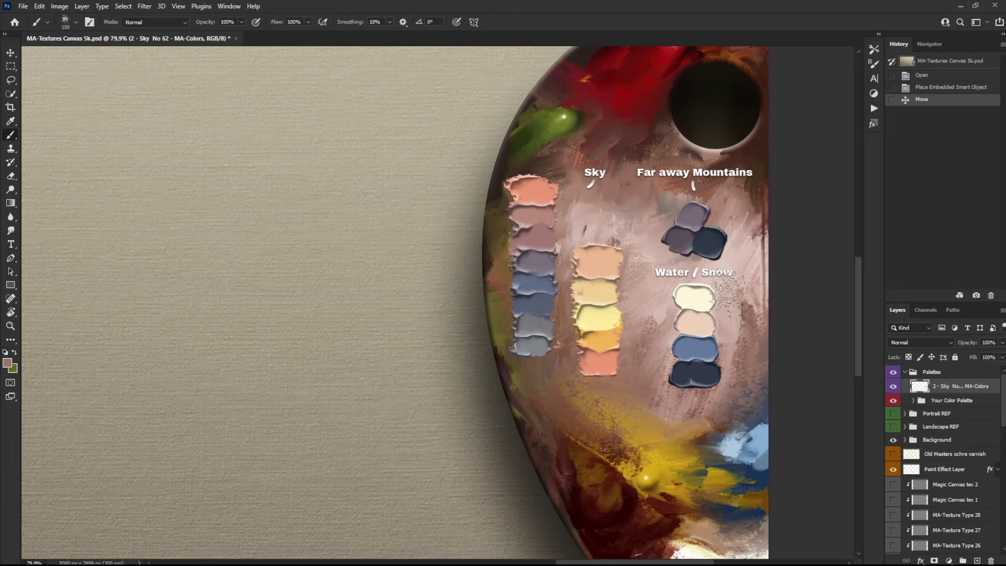
left_click(686, 237, "alt")
left_click(696, 219, "alt")
left_click_drag(544, 226, 547, 289)
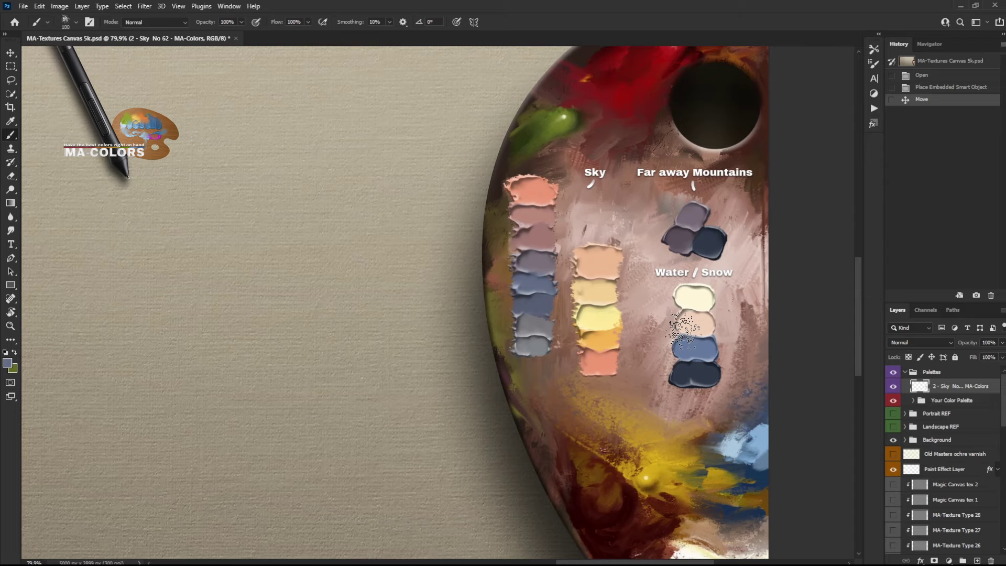
Step: Collapse the Palettes group and shift the whole palette slightly outward at the canvas's right edge
left_click(905, 372)
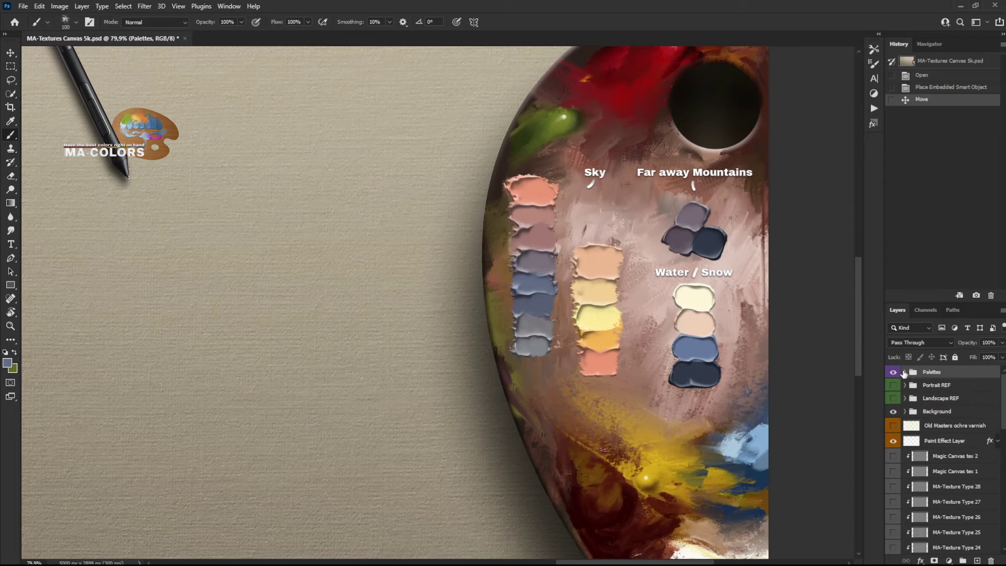
key("ctrl+0")
left_click_drag(808, 328, 785, 330)
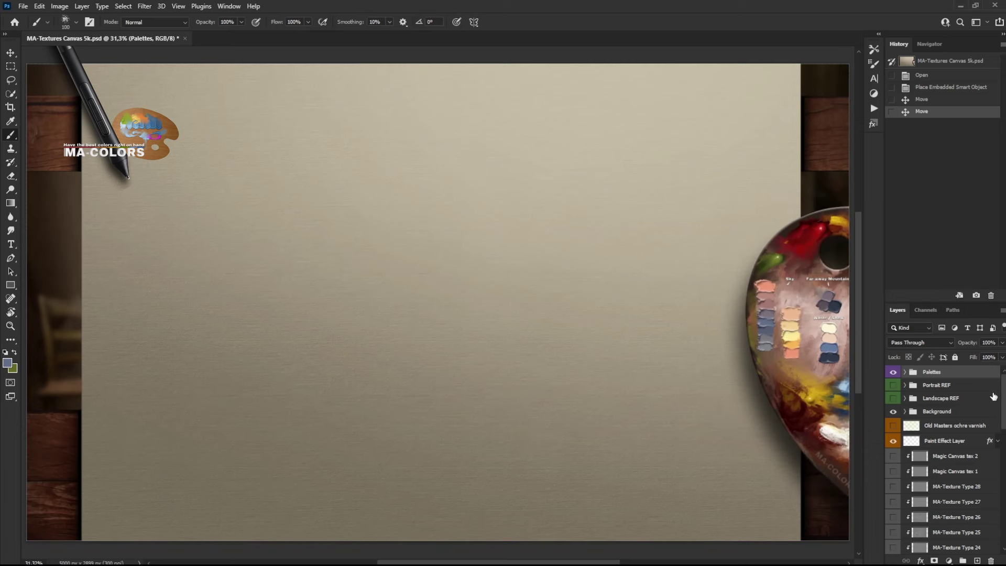
Step: Make the PAINTING LAYER the active layer
left_click_drag(1003, 403, 1004, 520)
left_click(949, 524)
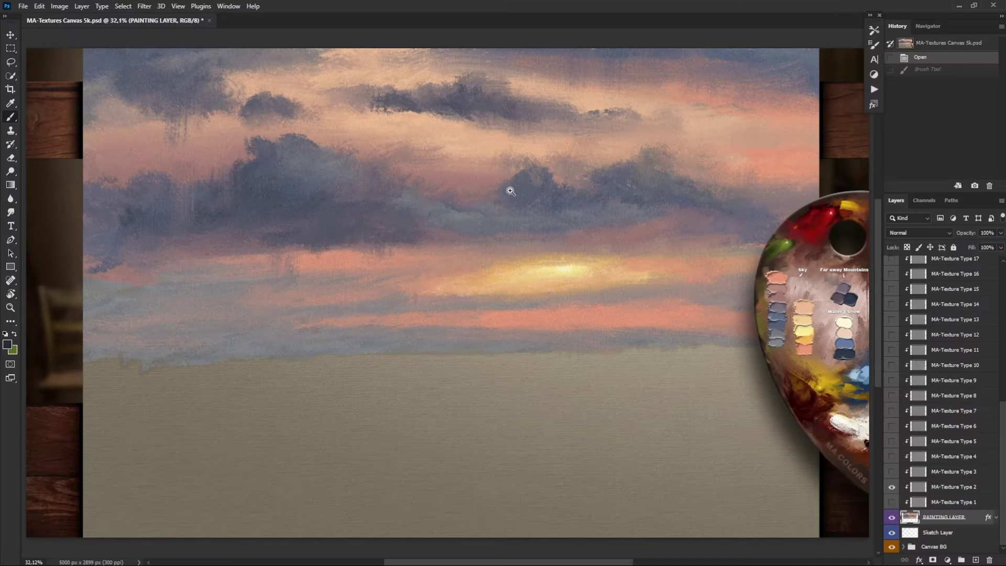
Step: Examine the painted clouds up close with MA-Texture Type 2 and MA-Texture Type 1 shown
left_click_drag(432, 168, 455, 224)
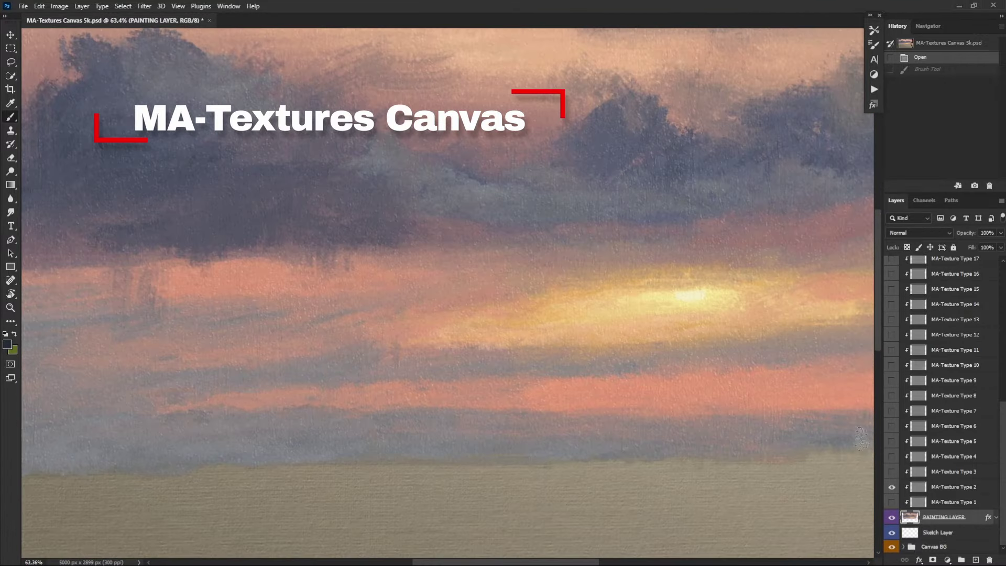
left_click_drag(411, 263, 455, 415)
left_click_drag(268, 212, 304, 212)
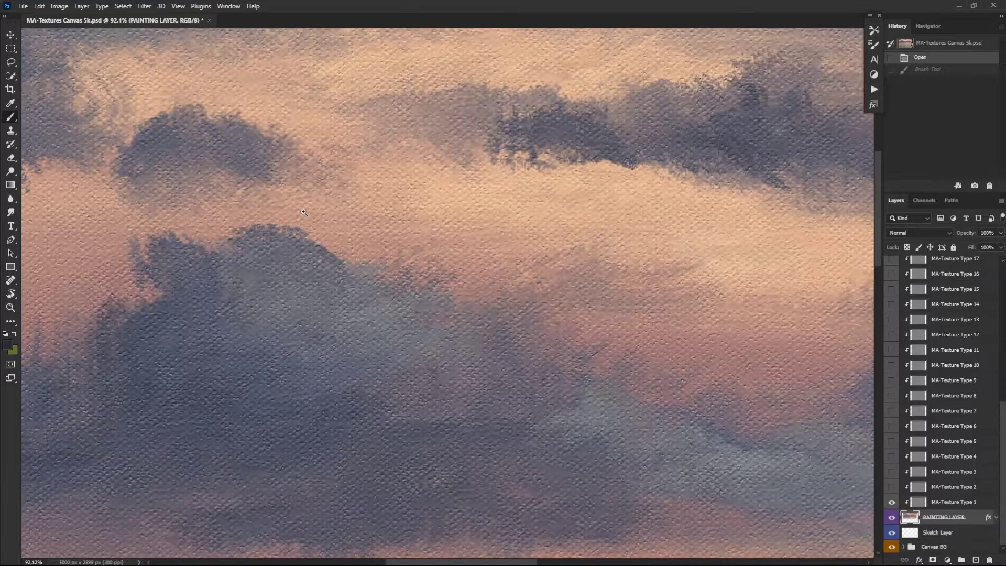
left_click_drag(572, 306, 580, 305)
left_click_drag(715, 347, 454, 257)
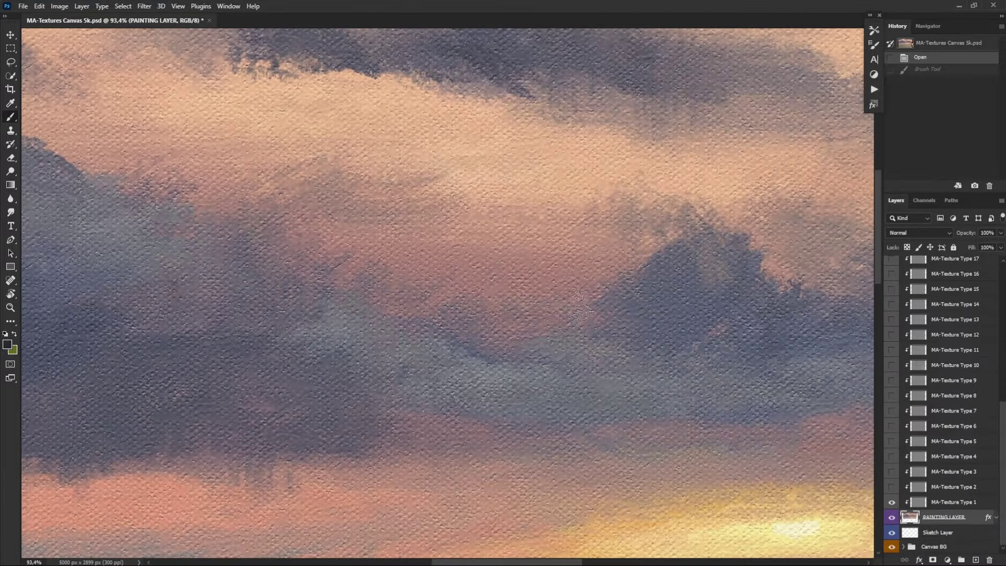
Step: Show MA-Texture Type 3 over the painted sky and set its opacity to 48%
left_click(892, 472)
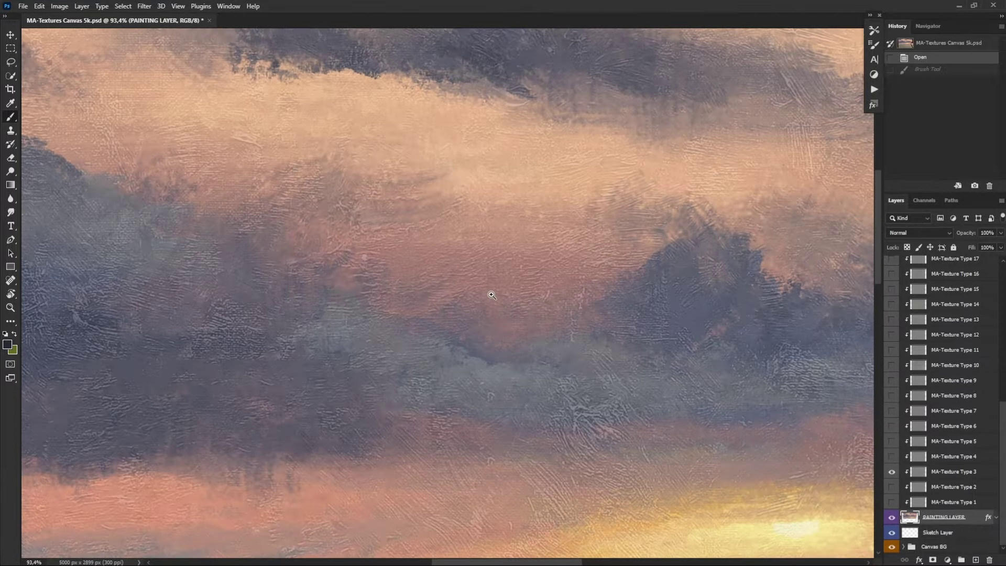
scroll(491, 295, "down", 5)
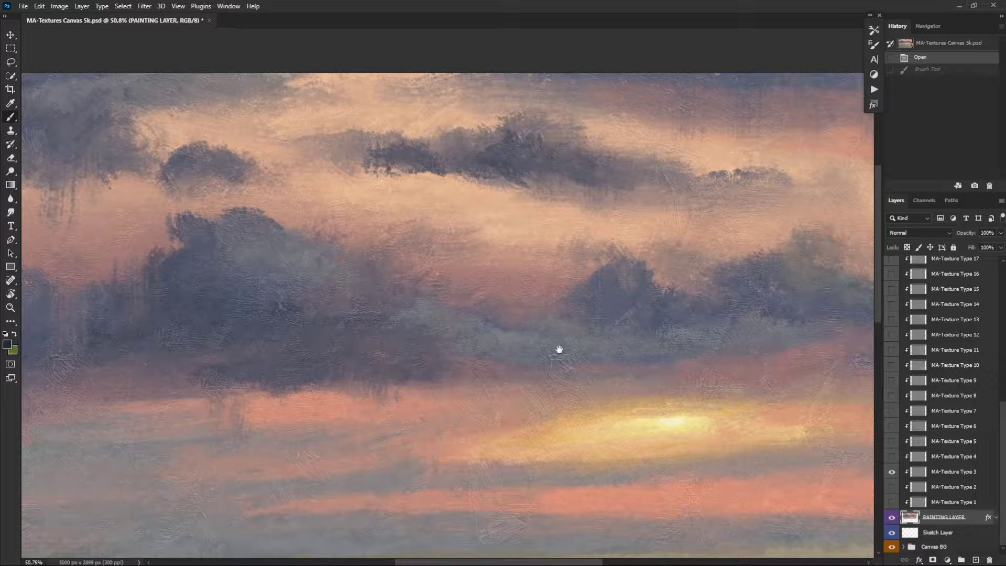
left_click_drag(559, 348, 516, 287)
left_click(931, 472)
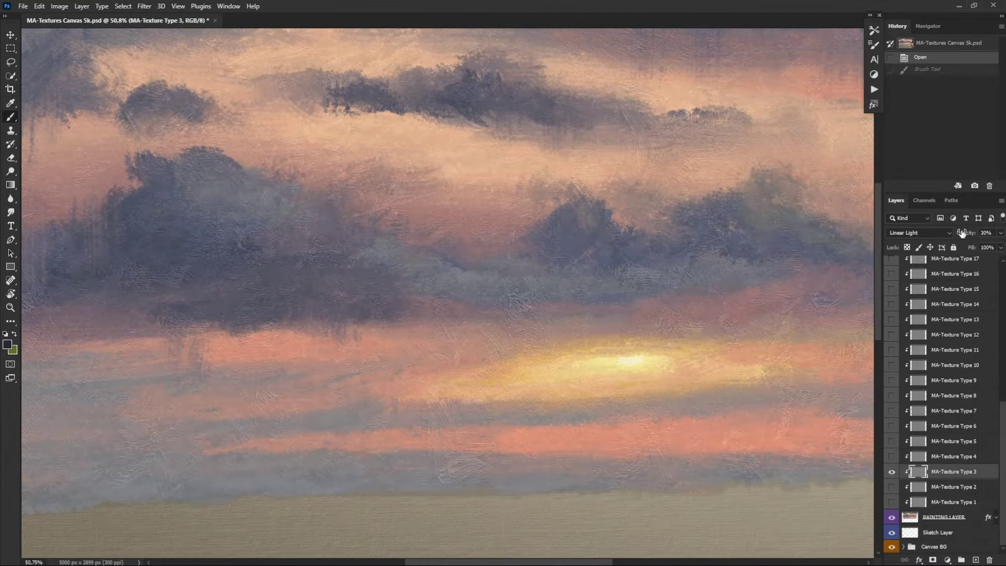
left_click_drag(963, 233, 970, 236)
scroll(841, 263, "down", 3)
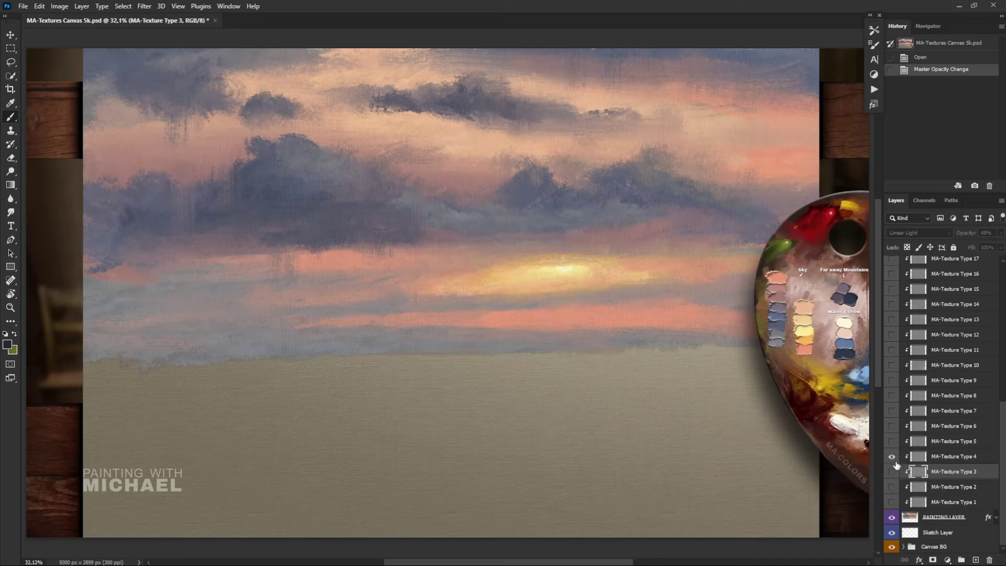
Step: Examine how MA-Texture Type 4 looks on the sun glow and the dark clouds
left_click_drag(446, 211, 493, 206)
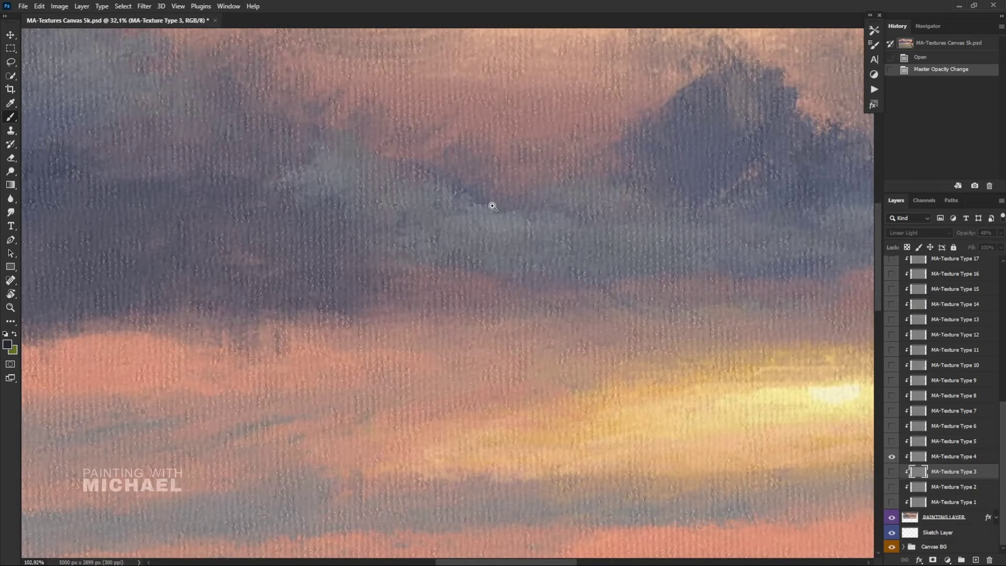
left_click_drag(671, 341, 553, 250)
left_click_drag(686, 303, 703, 297)
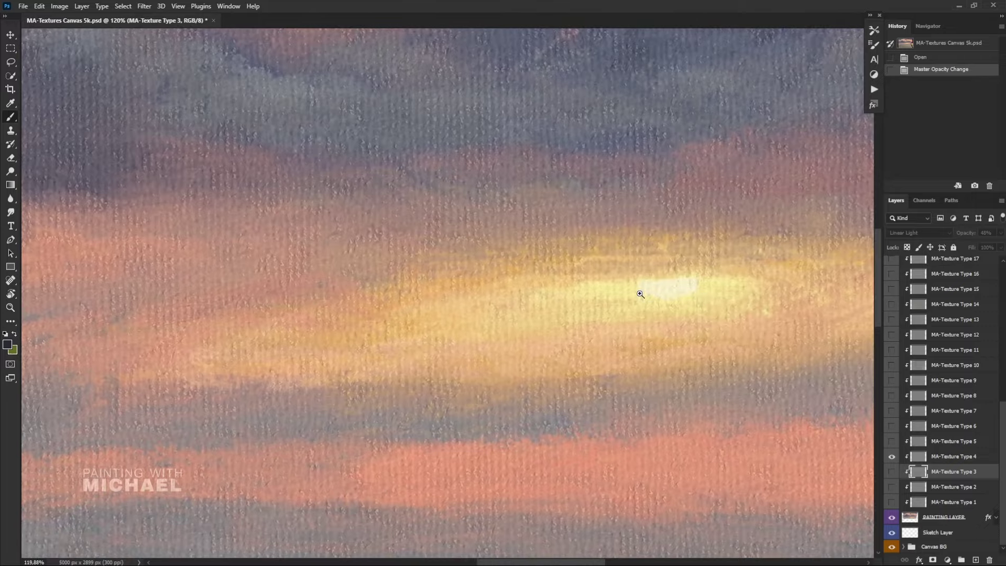
left_click_drag(640, 294, 694, 399)
left_click_drag(444, 215, 723, 358)
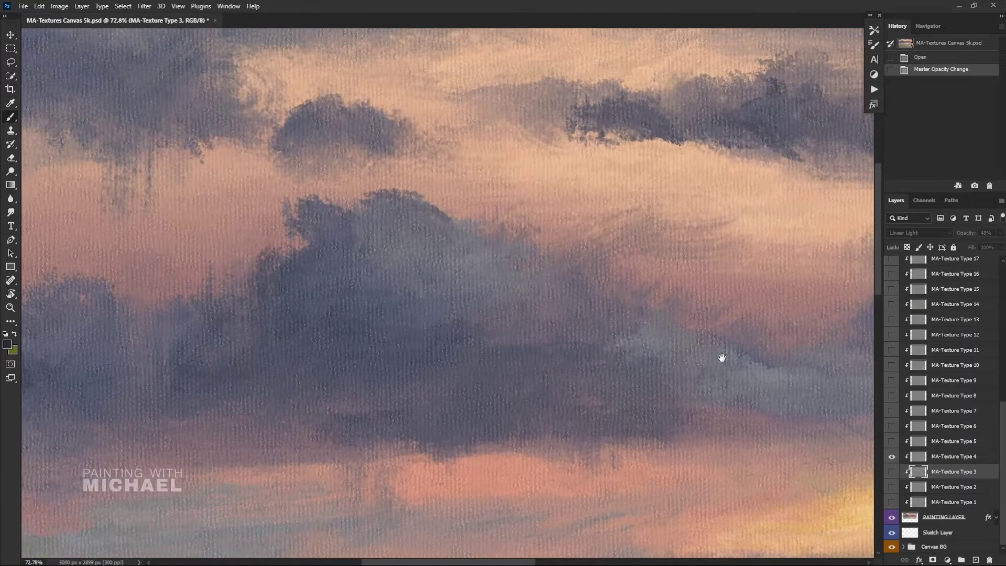
key("ctrl+0")
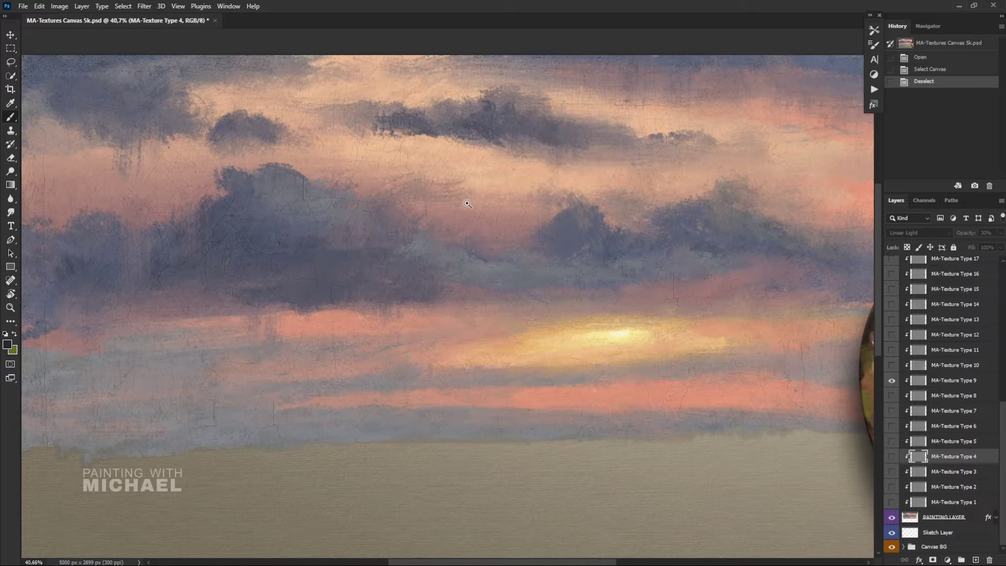
Step: Inspect MA-Texture Type 9 on the sky, hide it and preview MA-Texture Type 10 in its place
left_click_drag(468, 204, 498, 200)
left_click_drag(582, 268, 718, 248)
left_click(892, 381)
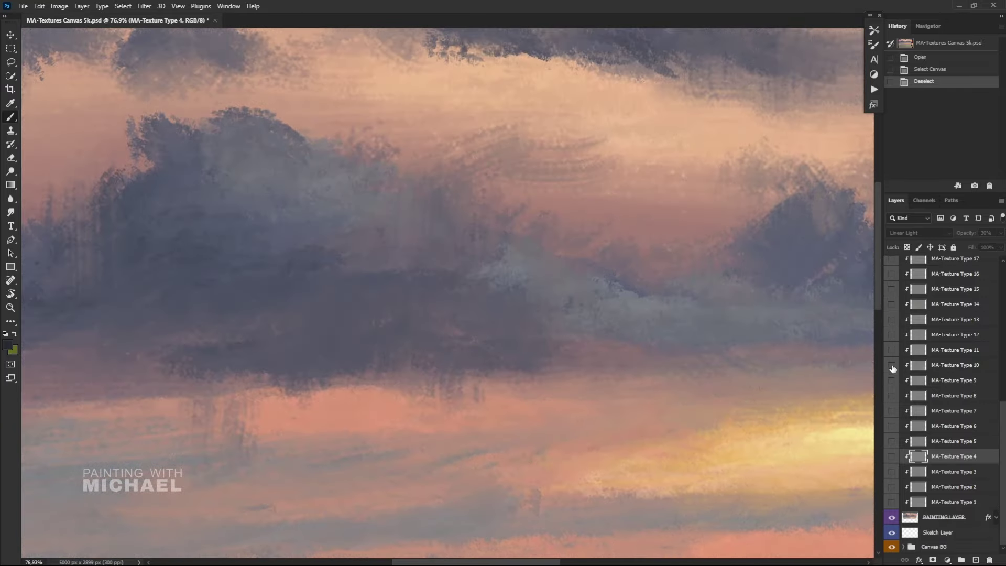
left_click(892, 365)
mouse_move(610, 277)
left_mouse_down()
mouse_move(527, 269)
mouse_move(394, 177)
left_mouse_up()
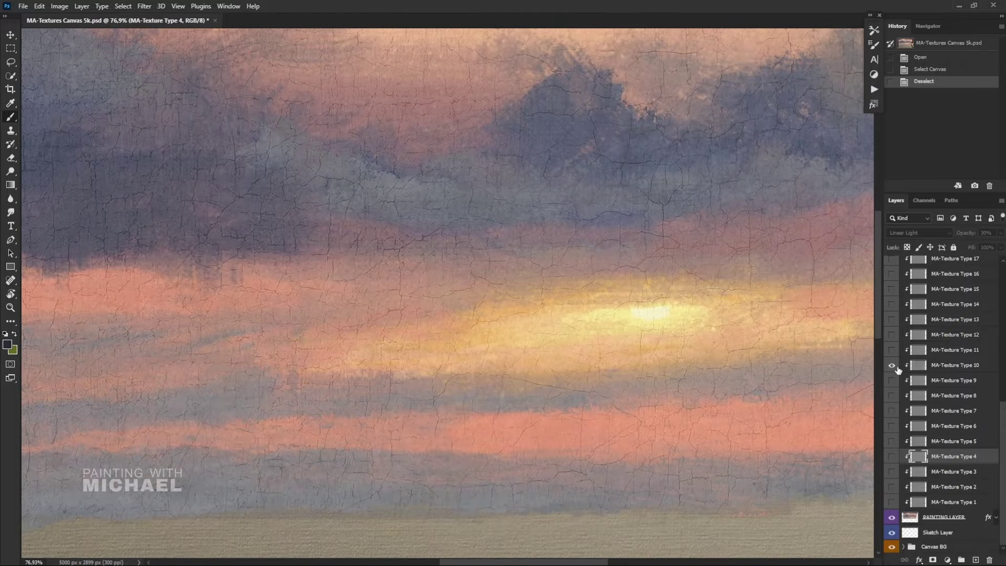
Step: Show MA-Texture Type 15 on the painting and inspect it over the dark clouds
left_click(891, 290)
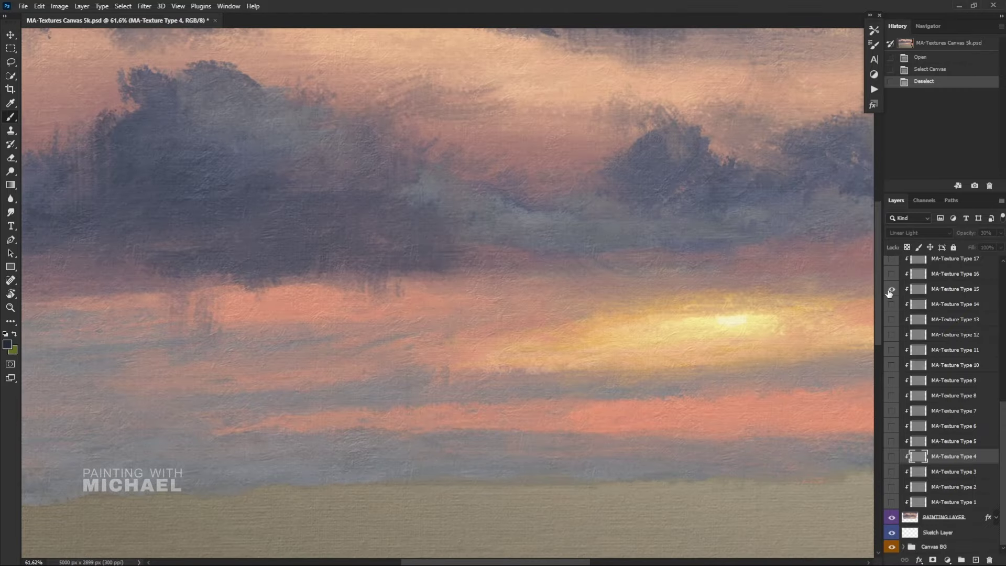
left_click_drag(454, 249, 680, 335)
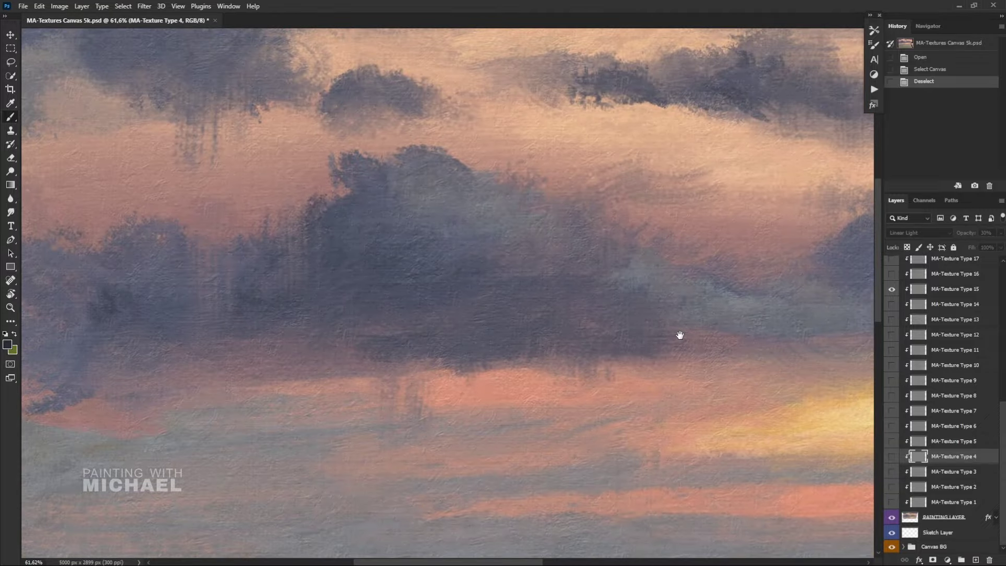
mouse_move(637, 245)
left_mouse_down()
mouse_move(656, 241)
mouse_move(640, 243)
left_mouse_up()
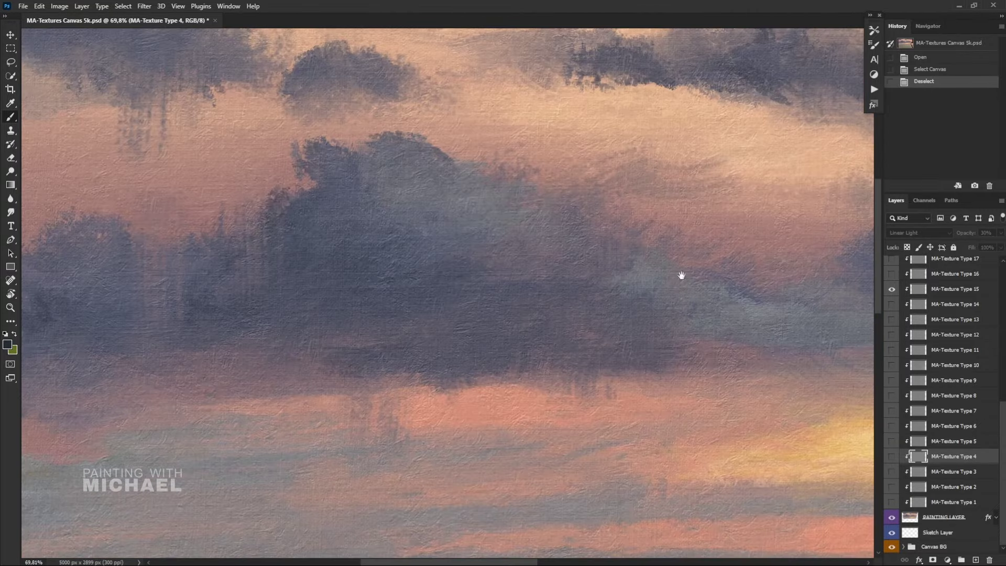
Step: Preview MA-Texture Type 16 in place of Type 15 and examine it around the sun glow
left_click_drag(679, 295, 467, 194)
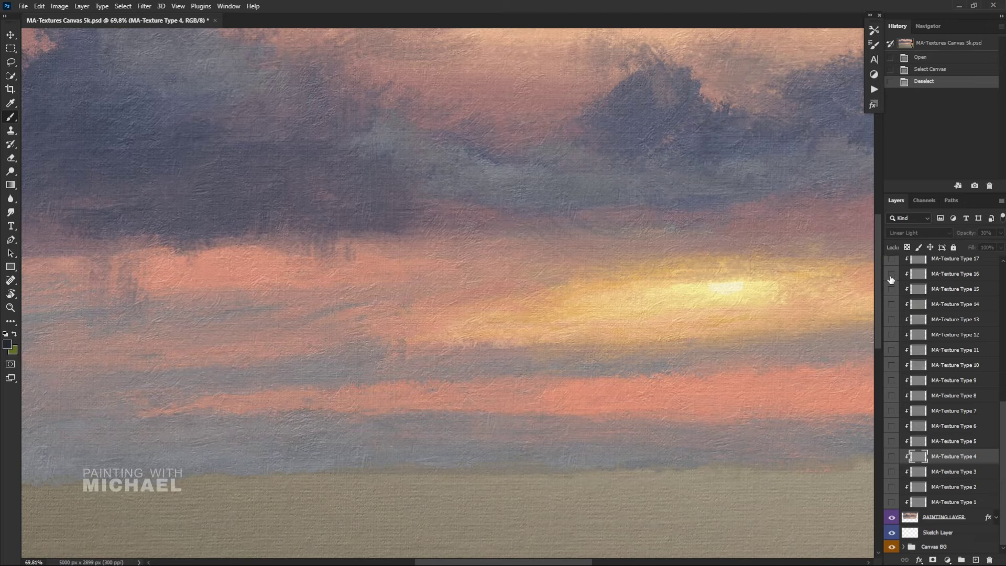
left_click(892, 275)
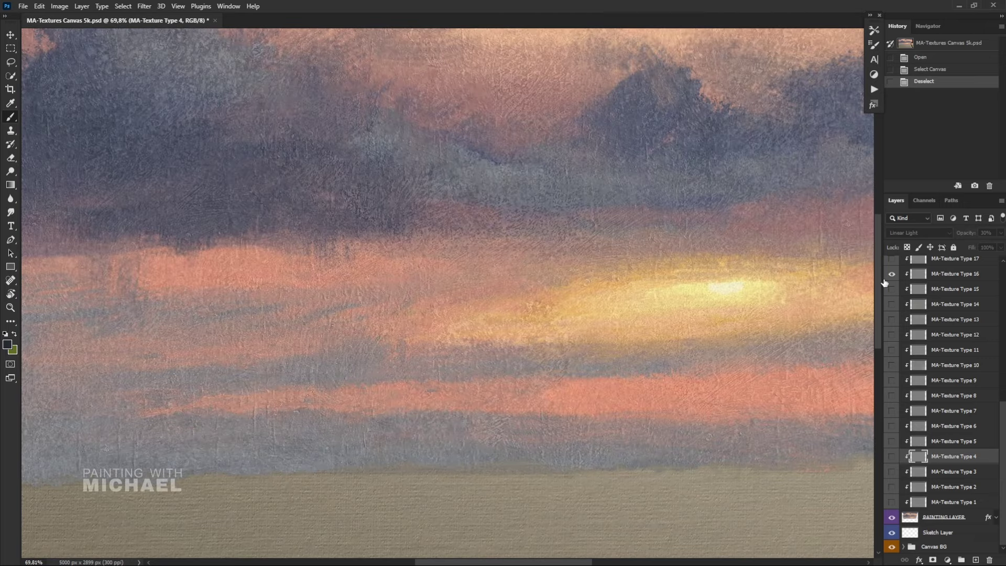
left_click_drag(577, 258, 596, 261)
key("ctrl+0")
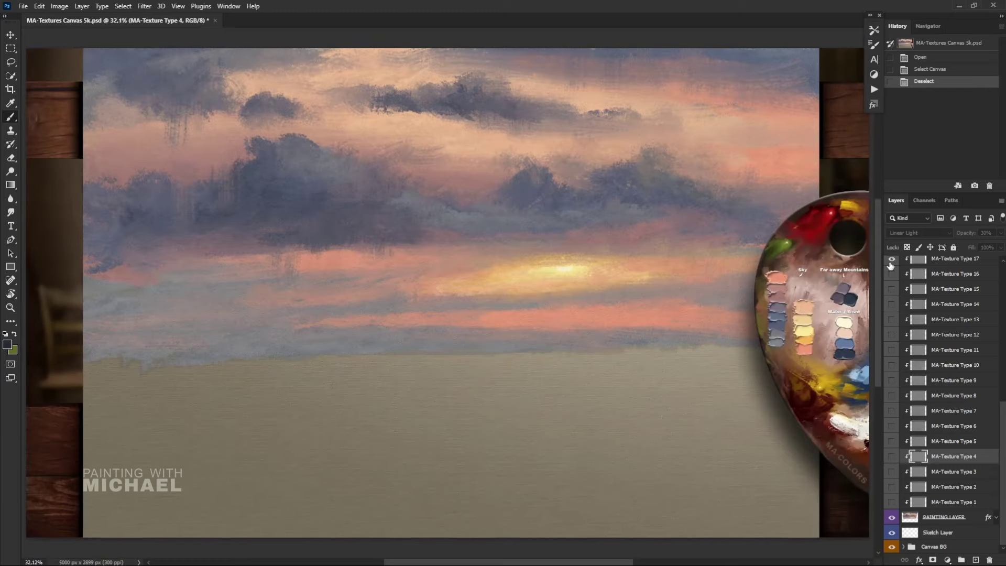
Step: Preview MA-Texture Type 18 on the sky, hide it and inspect MA-Texture Type 22 around the sun glow
scroll(896, 367, "up", 5)
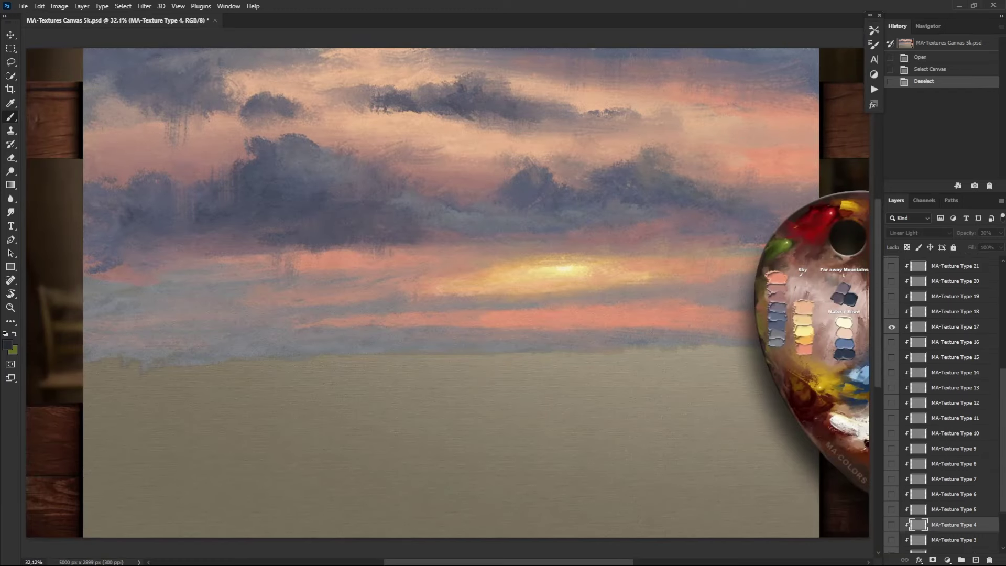
left_click(891, 343)
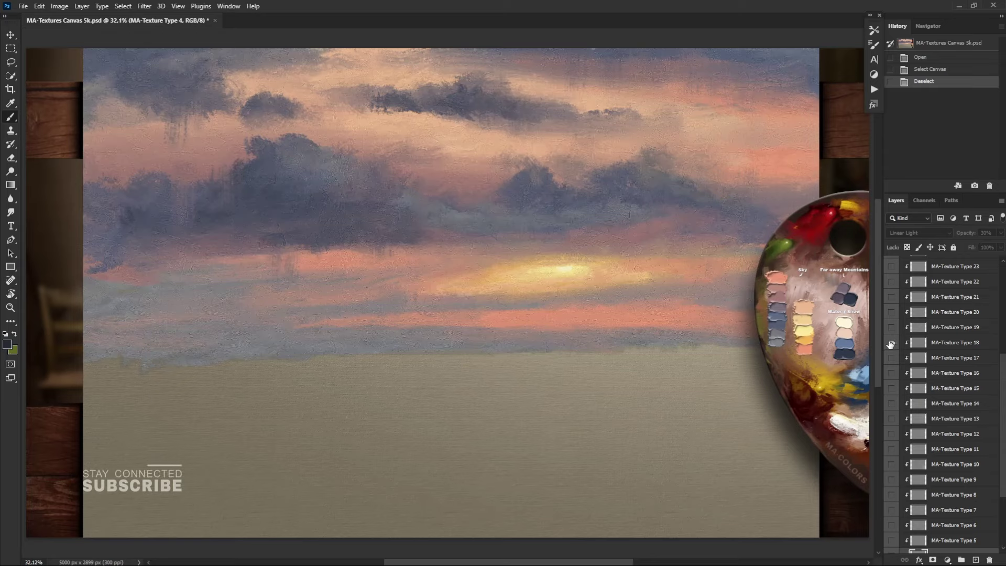
mouse_move(517, 184)
left_mouse_down()
mouse_move(530, 184)
mouse_move(520, 184)
left_mouse_up()
key("ctrl+0")
left_click(892, 343)
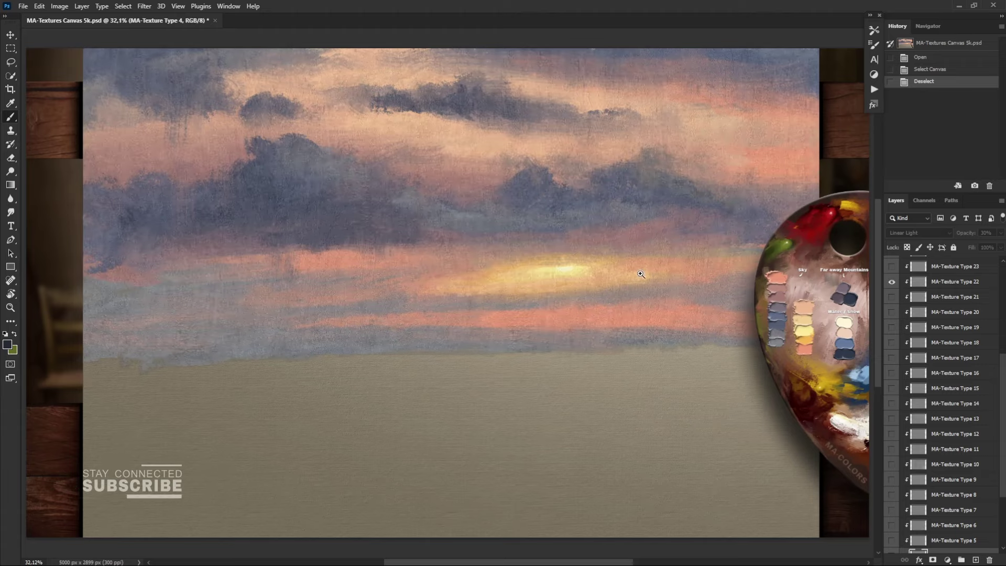
left_click_drag(641, 274, 719, 249)
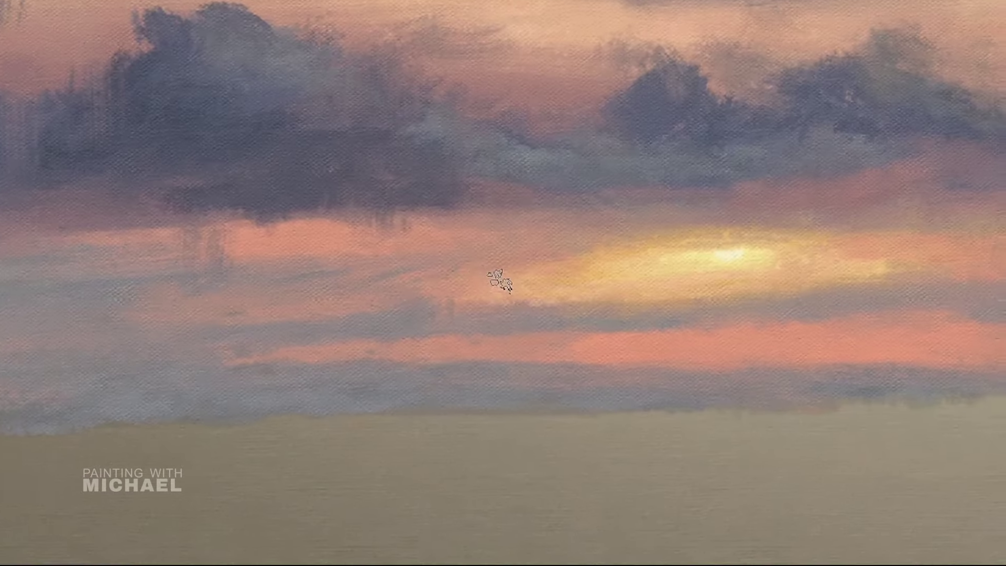
Step: Choose MA Brush No. 21 - 3 from the Oil and Acrylic Brushes by MA set and review its brush tip settings
right_click(484, 317)
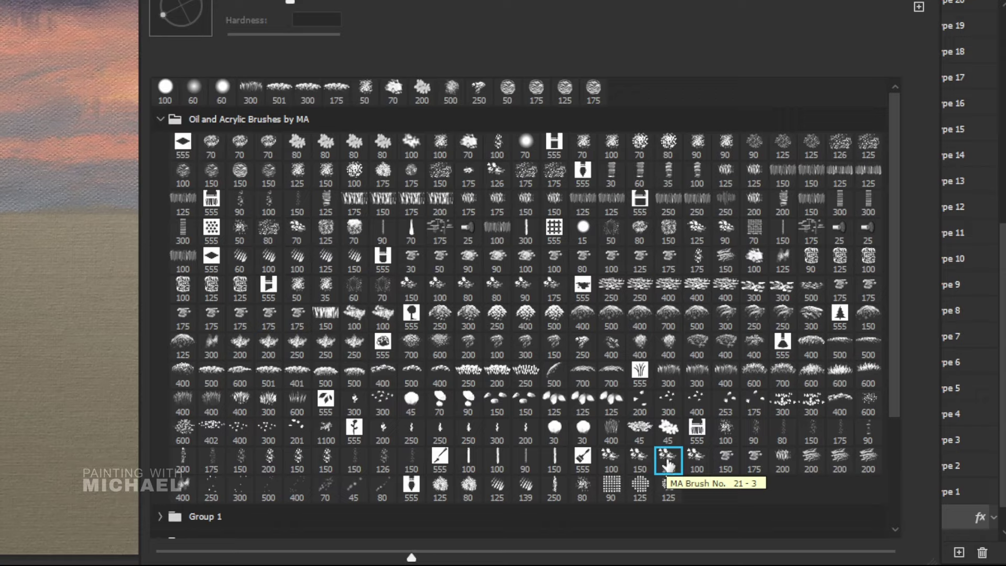
double_click(667, 459)
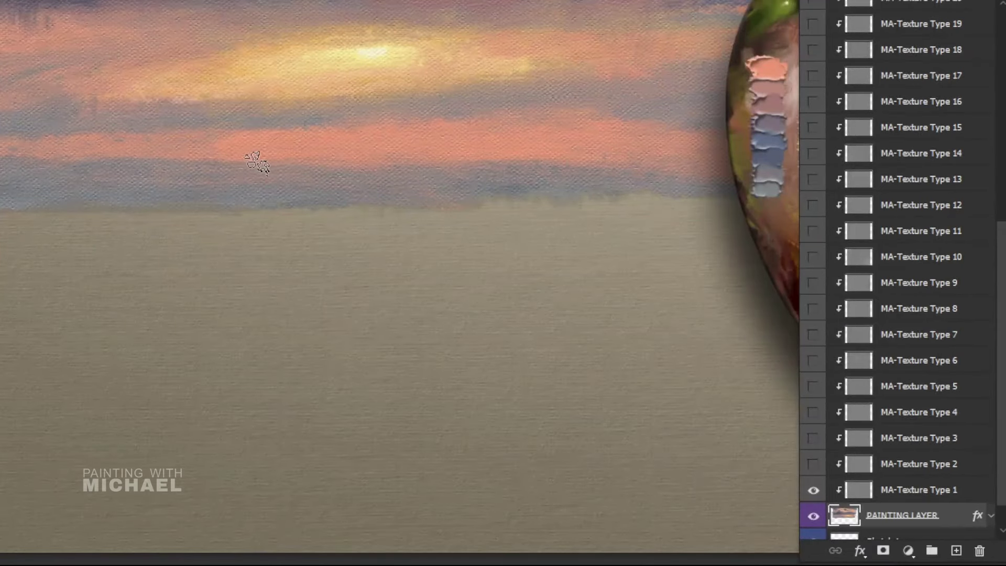
key("Tab")
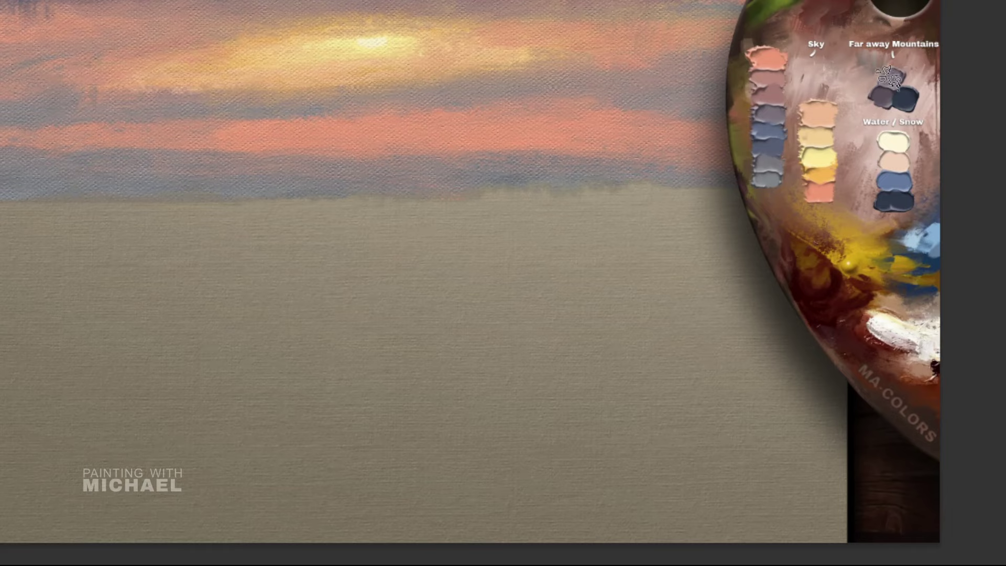
key("Tab")
left_click(783, 72)
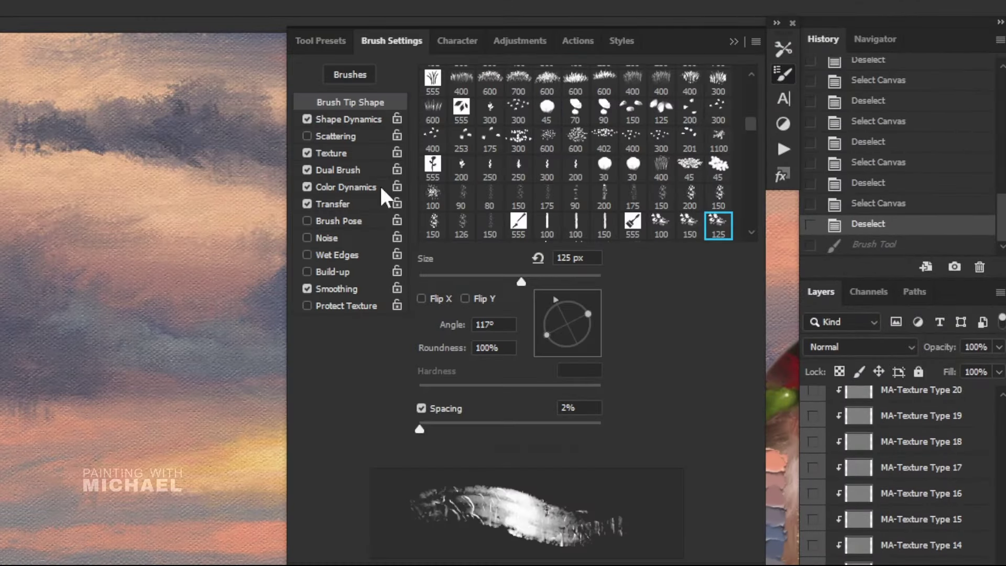
left_click(778, 70)
key("Tab")
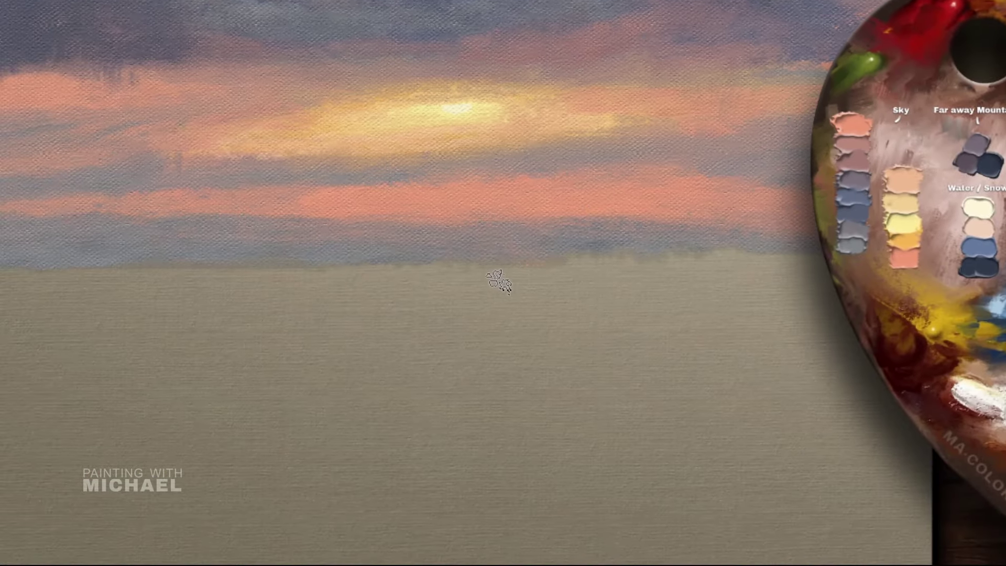
Step: Outline a peaked far mountain ridge in muted purple across the horizon below the sun glow
left_click_drag(495, 285, 603, 232)
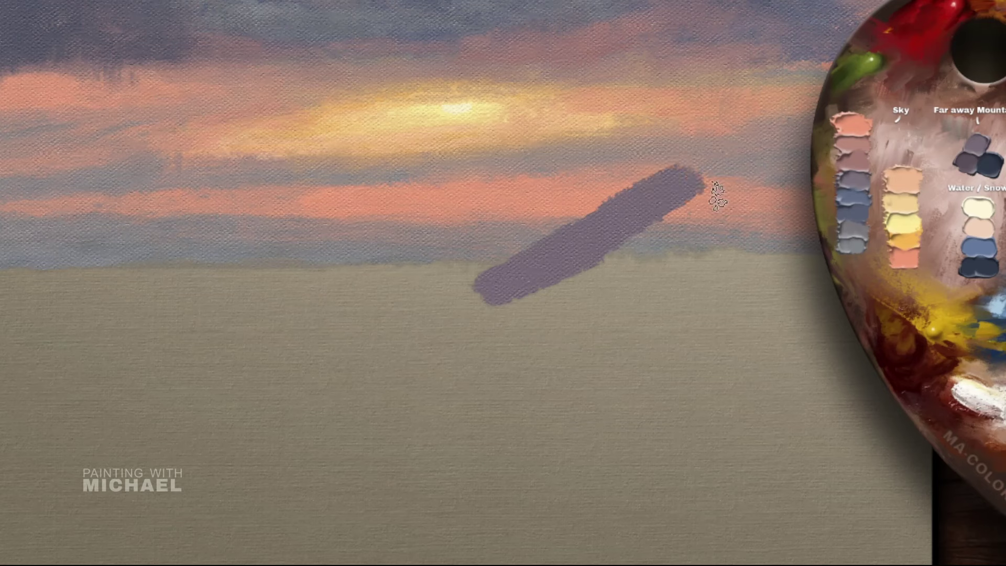
left_click_drag(698, 196, 746, 213)
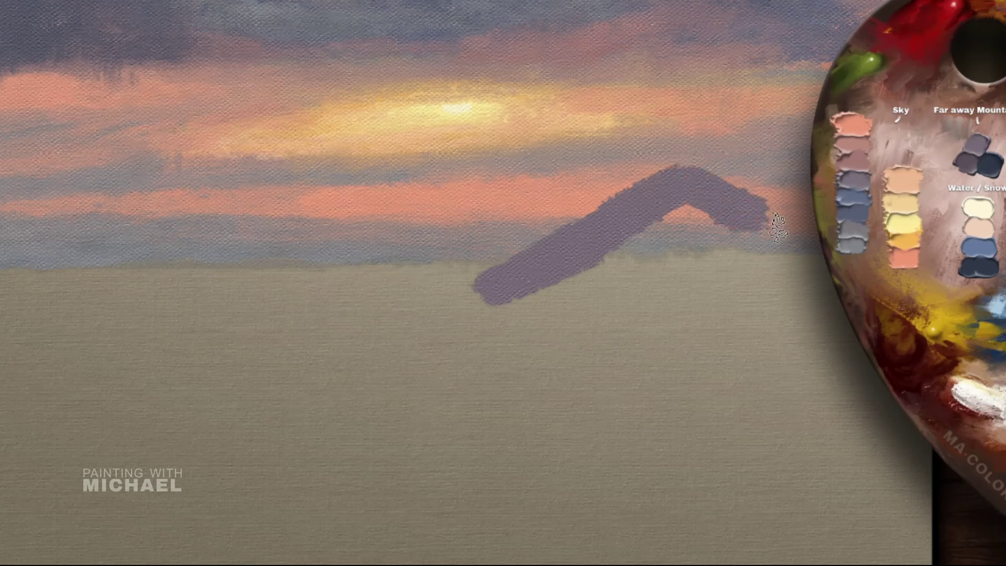
left_click_drag(562, 223, 493, 247)
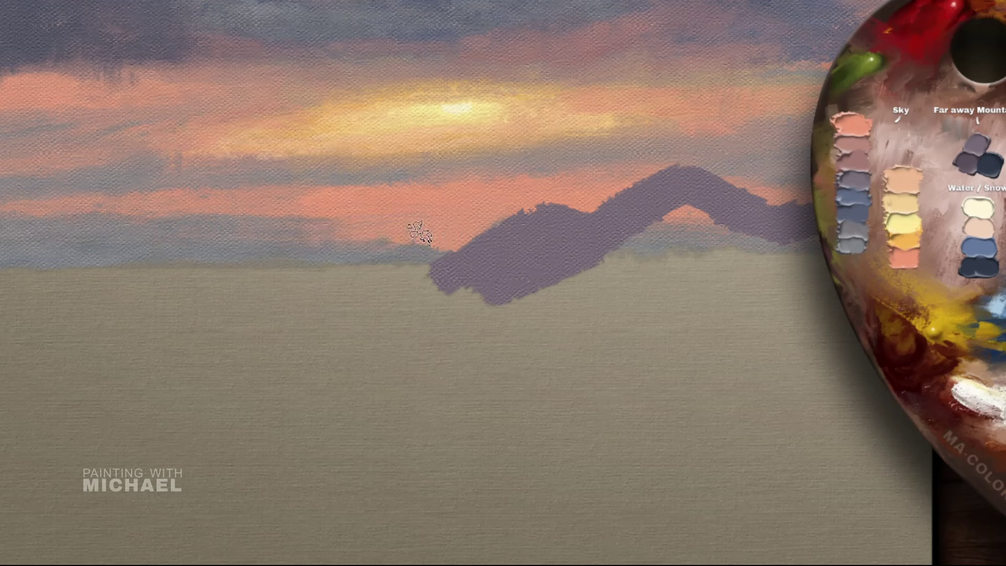
Step: Sample the light purple from the Far away Mountains colours, extend the ridge leftward and fill in the mountain body
left_click(486, 257, "alt")
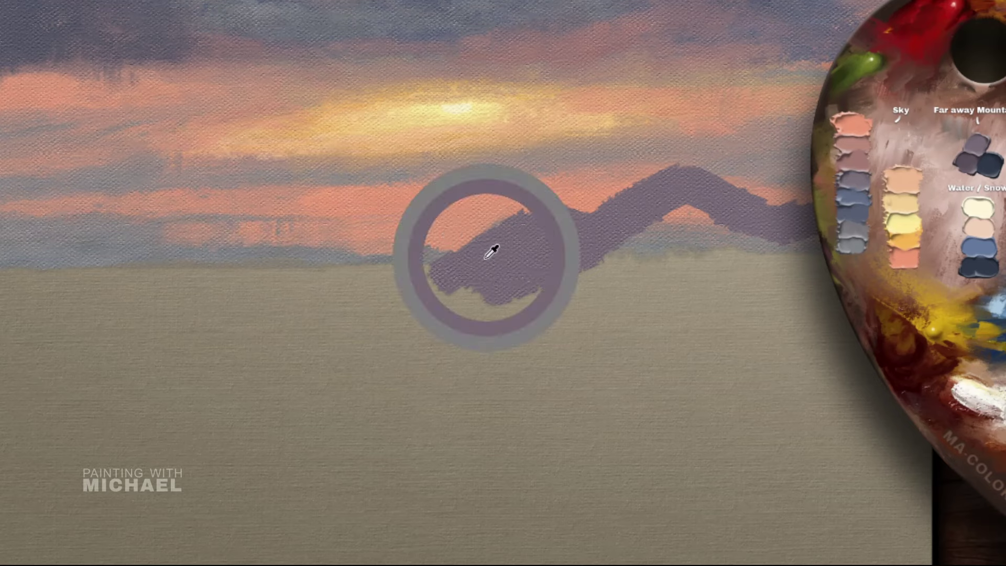
left_click_drag(939, 166, 855, 304)
left_click(899, 280, "alt")
mouse_move(360, 425)
left_mouse_down()
mouse_move(138, 418)
mouse_move(123, 428)
mouse_move(273, 392)
mouse_move(440, 424)
mouse_move(377, 404)
mouse_move(475, 411)
mouse_move(628, 350)
left_mouse_up()
mouse_move(675, 389)
left_mouse_down()
mouse_move(531, 417)
mouse_move(506, 461)
mouse_move(748, 487)
mouse_move(546, 436)
mouse_move(458, 440)
mouse_move(472, 407)
left_mouse_up()
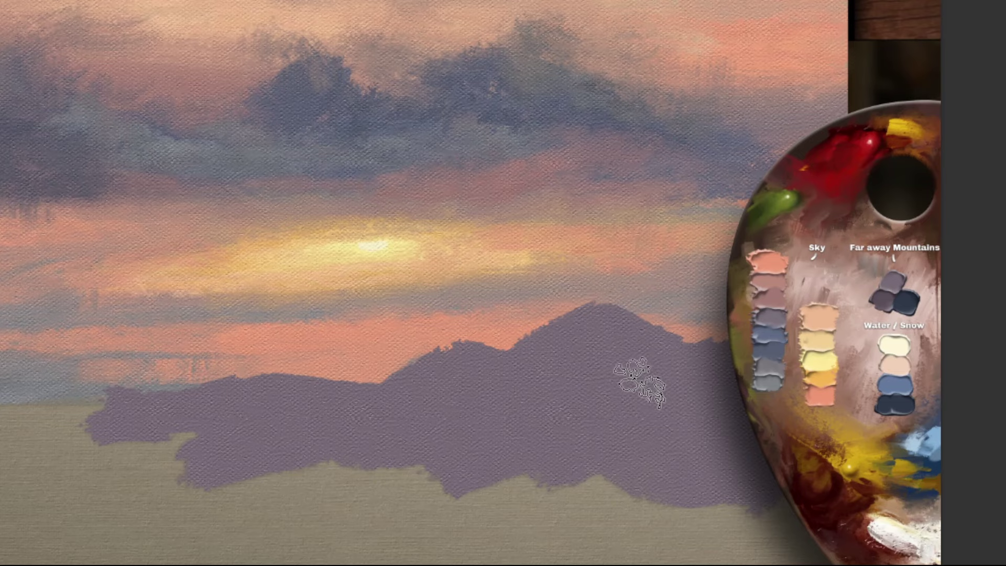
Step: Sample the darker purple from the Far away Mountains colours and paint a band of foothills in front of the peak
left_click(886, 298, "alt")
left_click_drag(587, 440, 655, 351)
left_click_drag(561, 383, 472, 419)
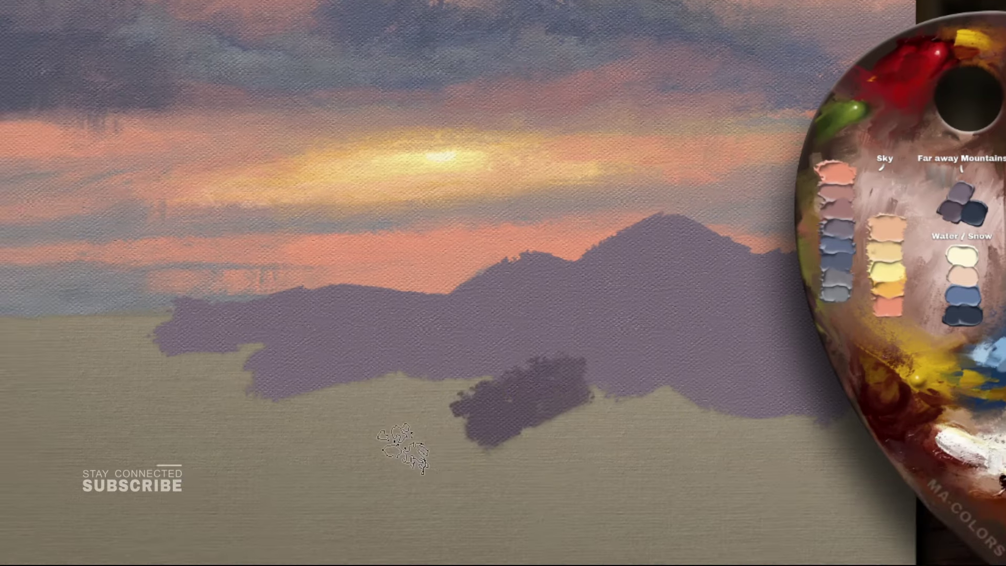
left_click_drag(404, 449, 532, 341)
left_click_drag(603, 293, 517, 330)
left_click_drag(363, 305, 626, 330)
mouse_move(734, 315)
left_mouse_down()
mouse_move(473, 277)
mouse_move(598, 262)
mouse_move(590, 270)
mouse_move(641, 332)
mouse_move(782, 296)
mouse_move(836, 353)
mouse_move(666, 391)
left_mouse_up()
Step: Sample the light and dark purples in turn and blend them over the border between the main peak and foothills
left_click(580, 214, "alt")
left_click_drag(526, 257, 455, 298)
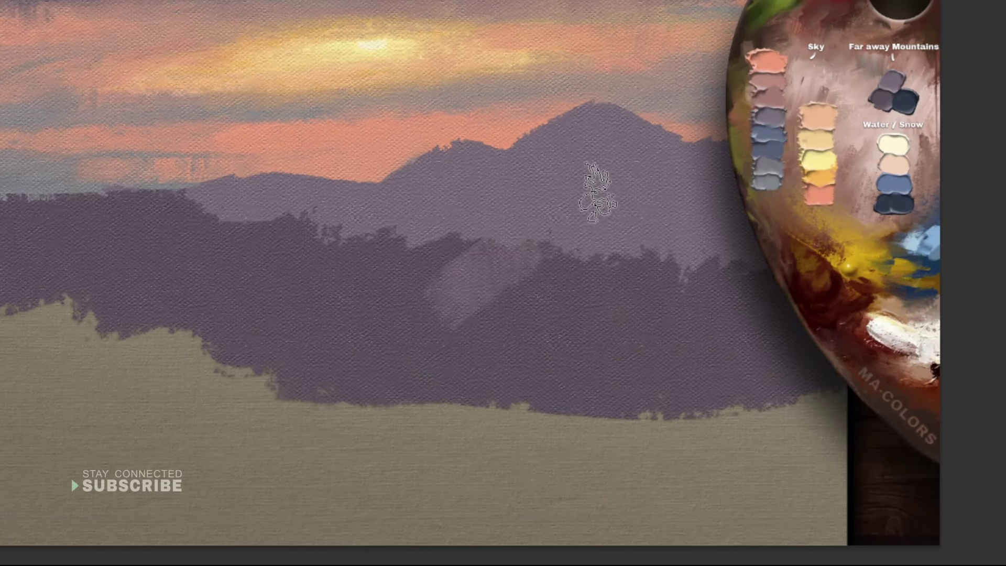
left_click(542, 282, "alt")
left_click_drag(505, 236, 590, 175)
left_click_drag(516, 204, 396, 220)
left_click_drag(346, 270, 373, 228)
mouse_move(535, 234)
left_mouse_down()
mouse_move(529, 296)
mouse_move(618, 223)
mouse_move(588, 184)
left_mouse_up()
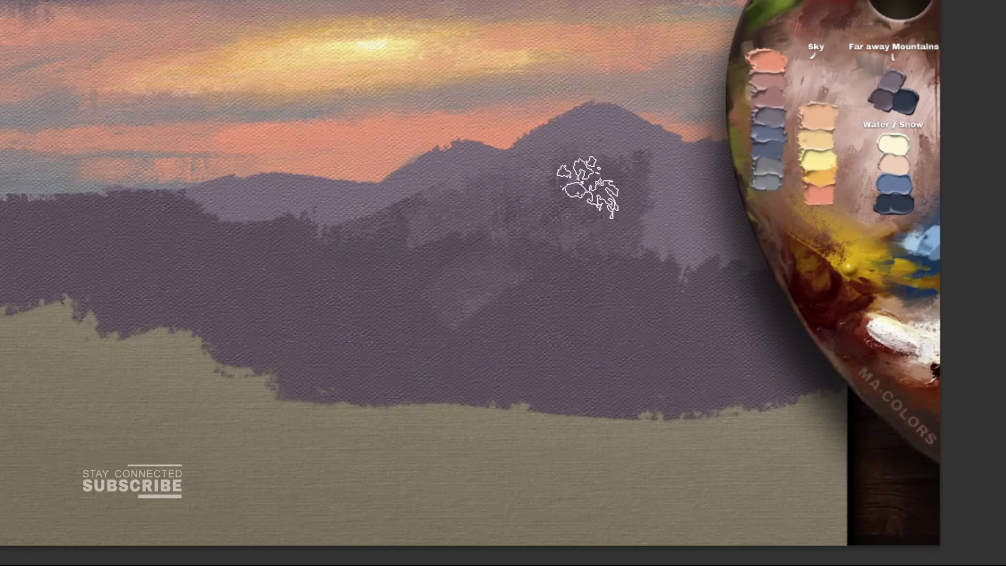
Step: Shade the main peak's flanks and the low ridge beside it with soft, textured purple strokes
left_click_drag(705, 220, 734, 221)
left_click_drag(522, 100, 542, 86)
left_click_drag(608, 204, 665, 277)
mouse_move(728, 257)
left_mouse_down()
mouse_move(680, 171)
mouse_move(759, 173)
left_mouse_up()
mouse_move(367, 202)
left_mouse_down()
mouse_move(135, 263)
mouse_move(220, 202)
left_mouse_up()
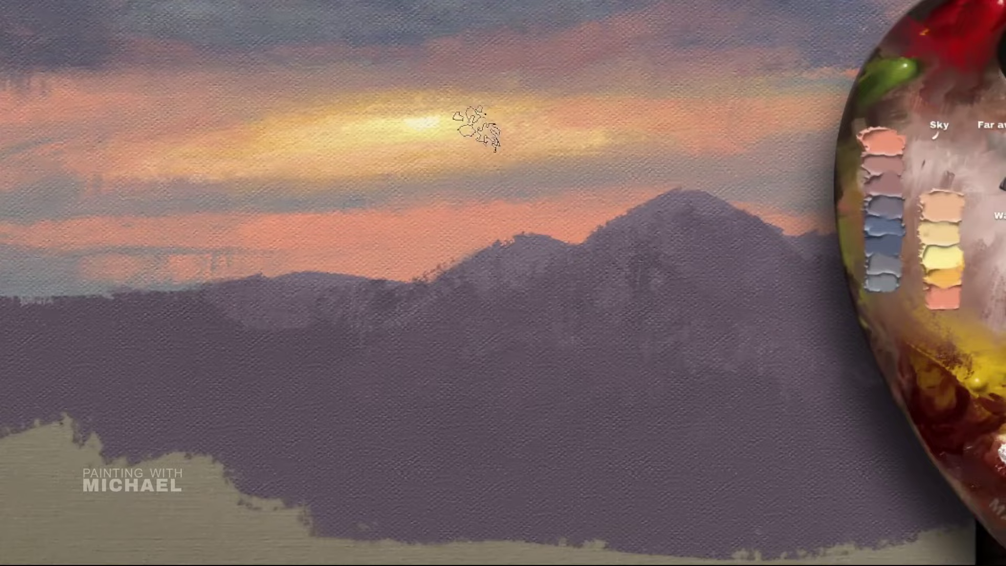
Step: Sample the salmon sky colour from the palette and paint patches of glowing mist across the dark foothills
left_click_drag(610, 145, 396, 148)
left_click(660, 160, "alt")
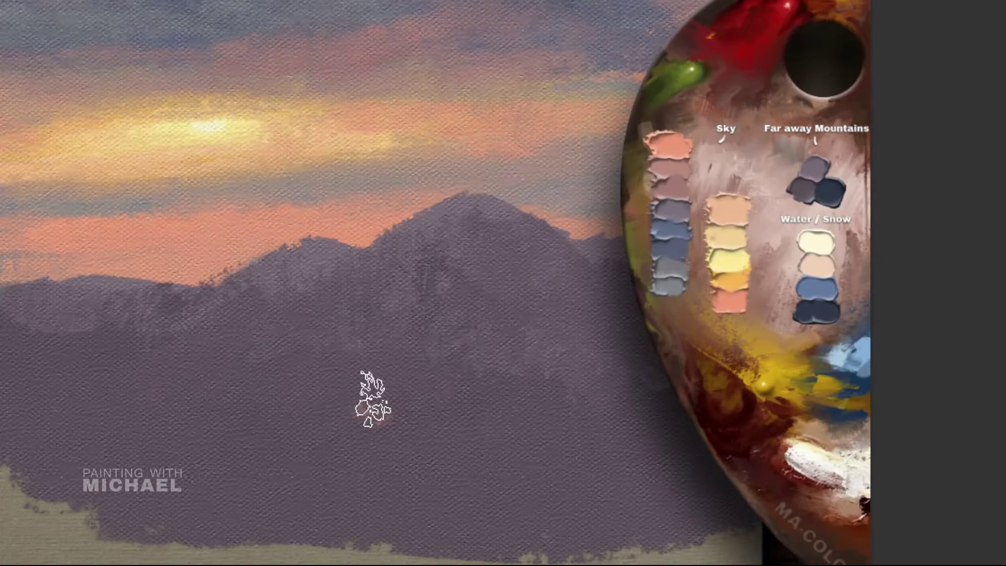
left_click_drag(371, 399, 161, 400)
mouse_move(455, 292)
left_mouse_down()
mouse_move(744, 287)
mouse_move(480, 283)
mouse_move(747, 296)
mouse_move(833, 344)
left_mouse_up()
left_click_drag(550, 298, 679, 308)
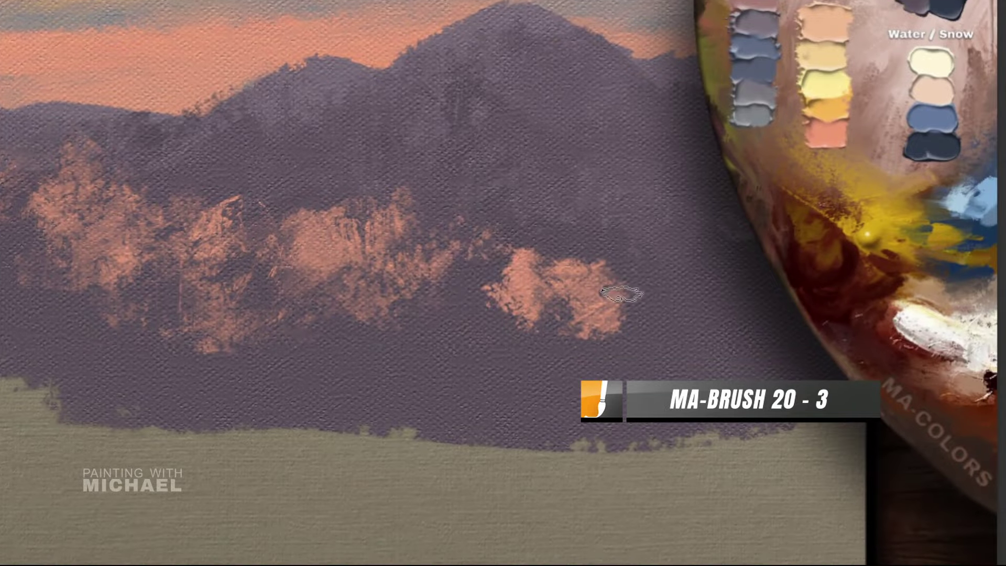
Step: Blend the salmon patches into a soft band of mist over the foothills with the Frost mixer brush
left_click_drag(547, 328, 548, 287)
mouse_move(670, 333)
left_mouse_down()
mouse_move(552, 315)
mouse_move(568, 276)
mouse_move(508, 293)
left_mouse_up()
mouse_move(455, 272)
left_mouse_down()
mouse_move(329, 252)
mouse_move(358, 230)
mouse_move(371, 260)
mouse_move(456, 302)
mouse_move(703, 283)
mouse_move(387, 313)
mouse_move(209, 261)
mouse_move(110, 305)
left_mouse_up()
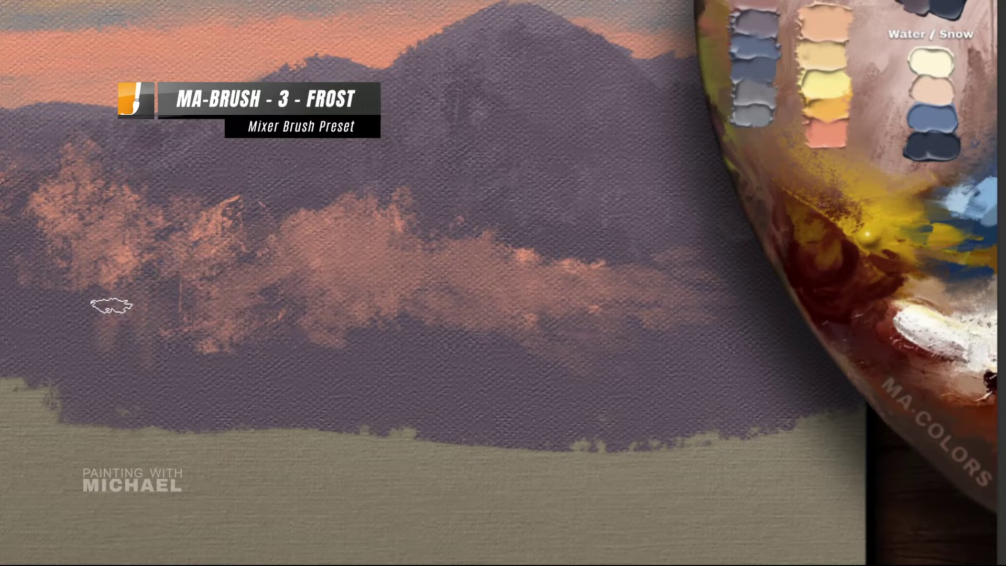
mouse_move(87, 250)
left_mouse_down()
mouse_move(503, 283)
mouse_move(714, 371)
mouse_move(525, 329)
mouse_move(842, 375)
mouse_move(906, 349)
left_mouse_up()
Step: Smooth the slope of the smaller peak and flatten the top of the main peak along the skyline
left_click(786, 278, "alt")
mouse_move(776, 251)
left_mouse_down()
mouse_move(726, 197)
mouse_move(733, 246)
mouse_move(759, 223)
mouse_move(815, 216)
left_mouse_up()
mouse_move(816, 216)
left_mouse_down()
mouse_move(572, 252)
mouse_move(490, 297)
mouse_move(498, 283)
mouse_move(469, 212)
left_mouse_up()
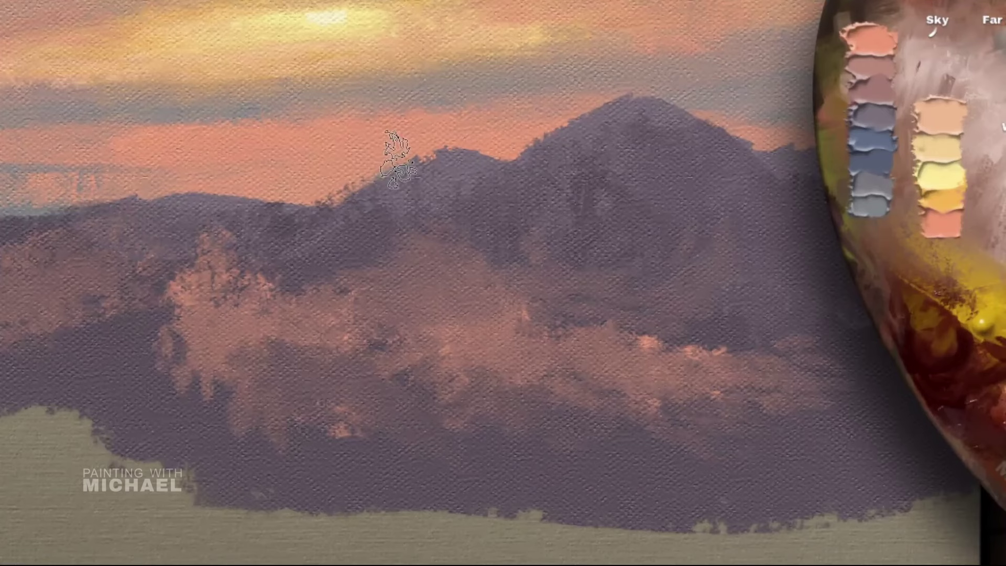
key("ctrl+z")
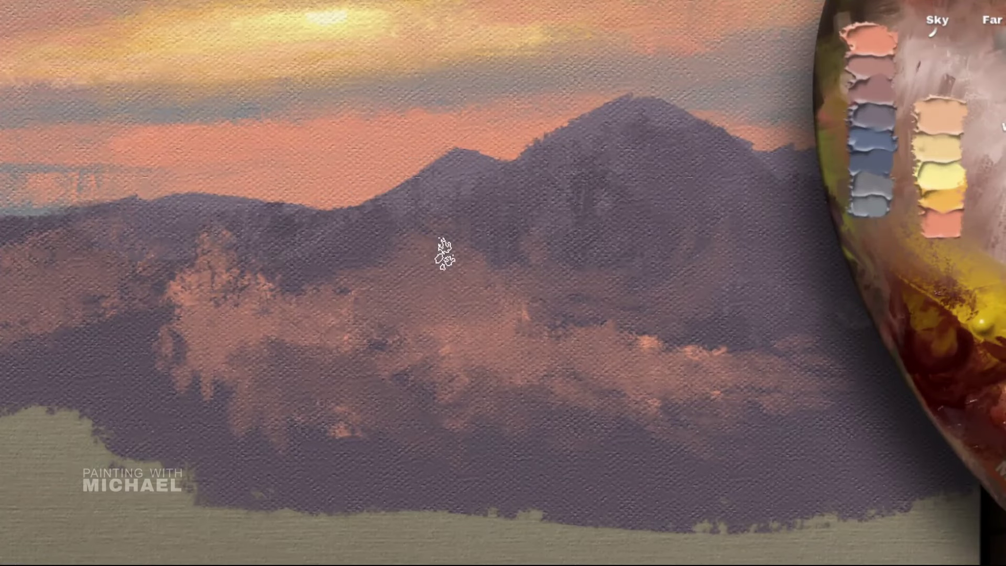
left_click_drag(609, 110, 697, 116)
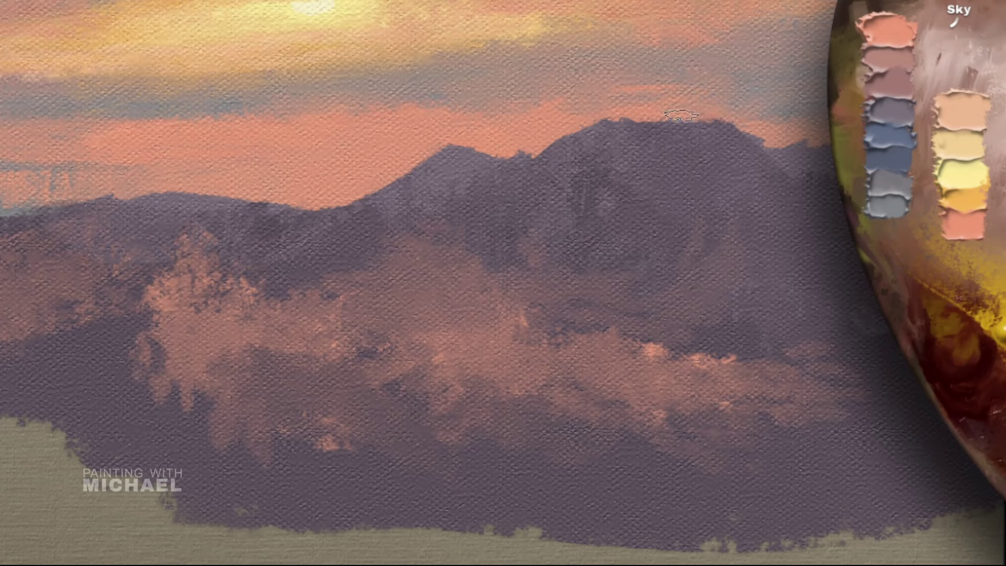
Step: Sample purple and salmon tones from the mountains and work them into the misty slopes below the low ridge
left_click(283, 263, "alt")
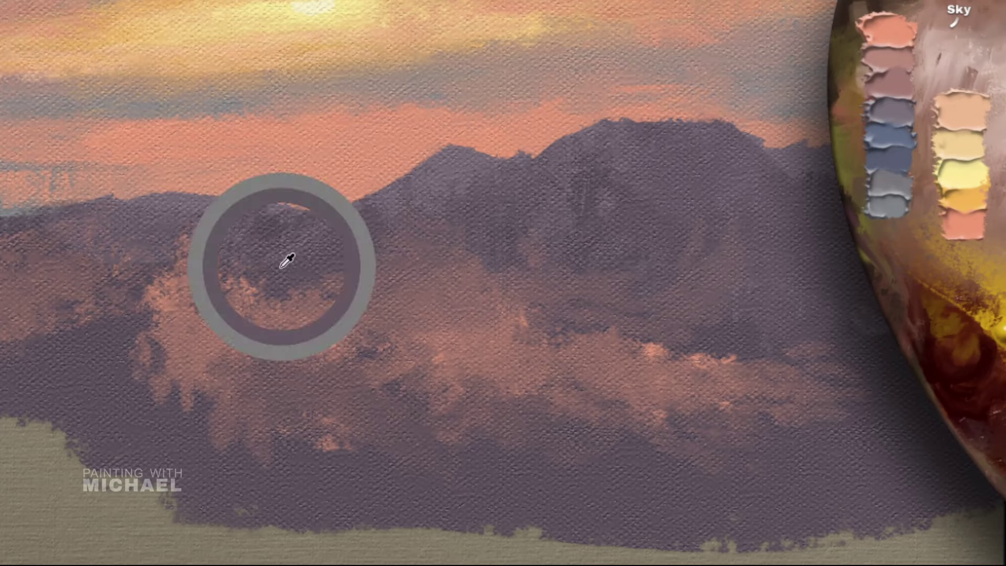
left_click_drag(210, 267, 191, 239)
left_click_drag(422, 441, 612, 453)
left_click(499, 349, "alt")
left_click(523, 355, "alt")
left_click_drag(516, 348, 523, 375)
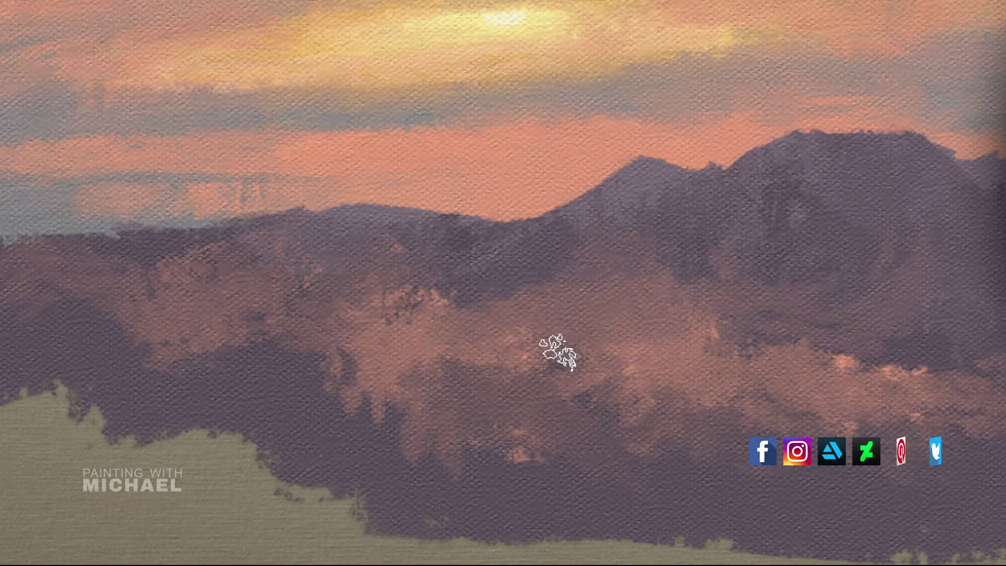
Step: Blend salmon mist up into the sky between the low ridge and the peaks, using a sampled sky colour
mouse_move(553, 262)
left_mouse_down()
mouse_move(485, 269)
mouse_move(463, 251)
mouse_move(478, 227)
mouse_move(414, 241)
mouse_move(447, 234)
mouse_move(521, 246)
mouse_move(464, 291)
left_mouse_up()
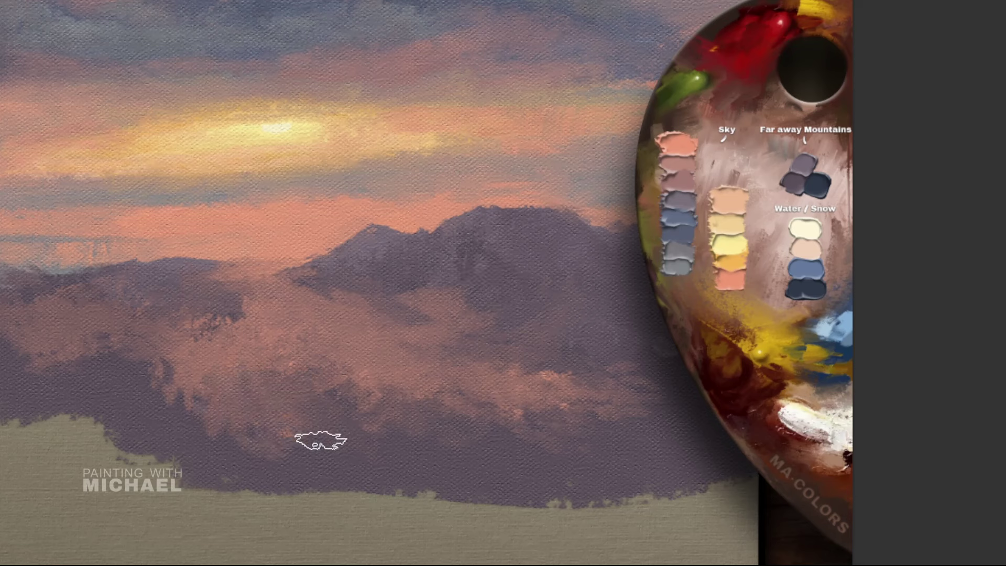
left_click_drag(321, 441, 333, 389)
left_click(297, 227, "alt")
left_click_drag(230, 250, 143, 259)
left_click_drag(285, 280, 451, 275)
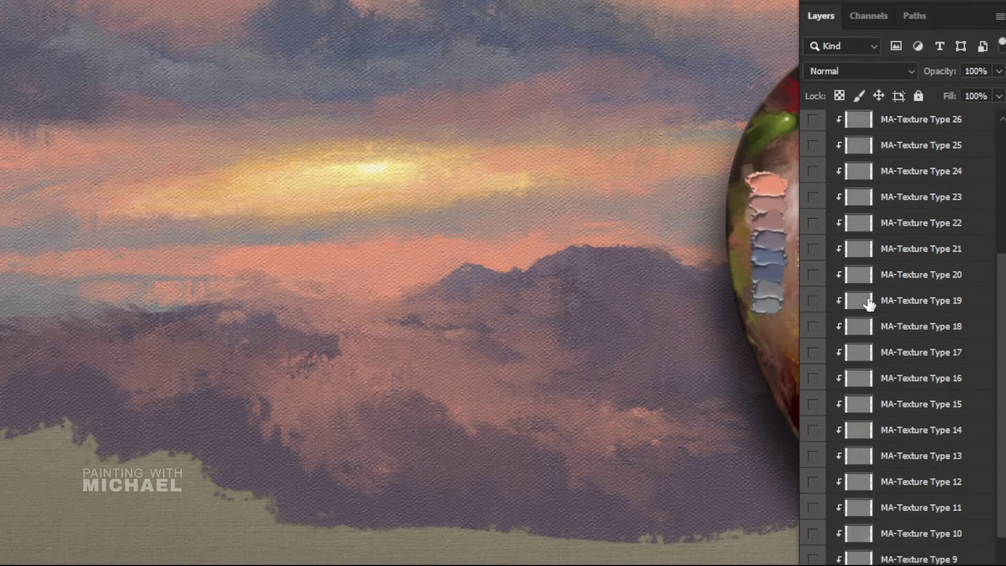
Step: Create a new normal layer directly above MA-Texture Type 19, without using the previous layer as a clipping mask
left_click(870, 304)
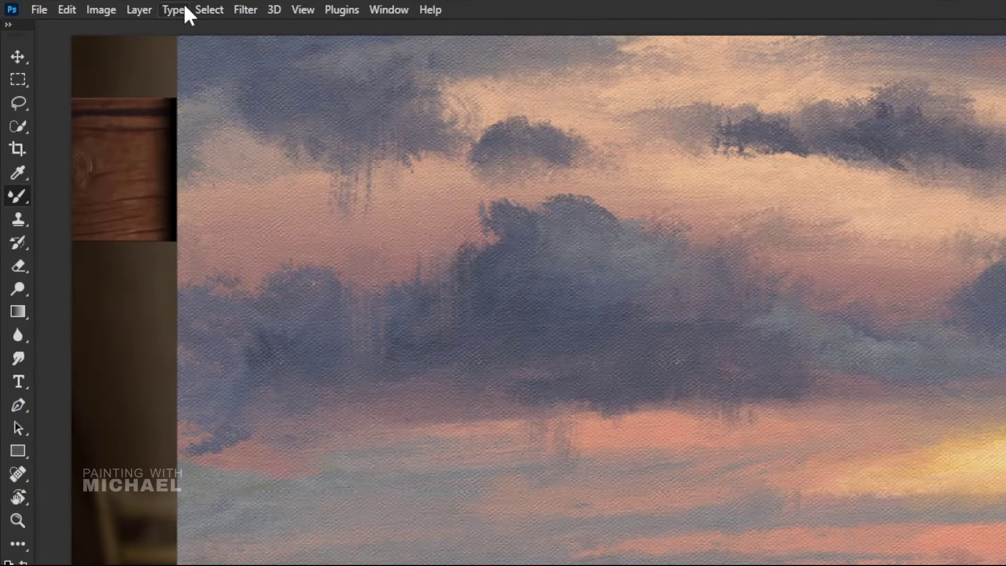
left_click(137, 10)
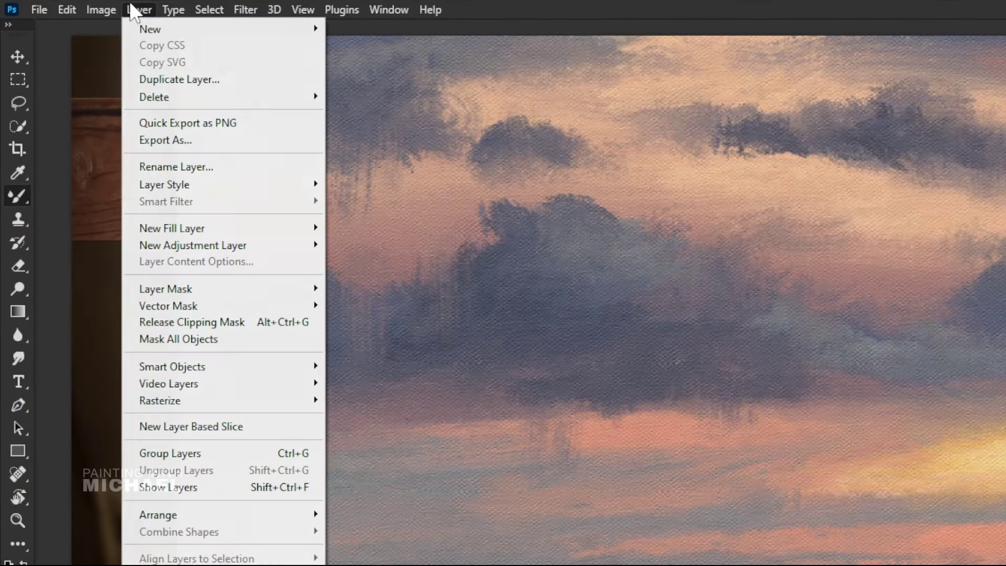
mouse_move(152, 29)
left_click(382, 29)
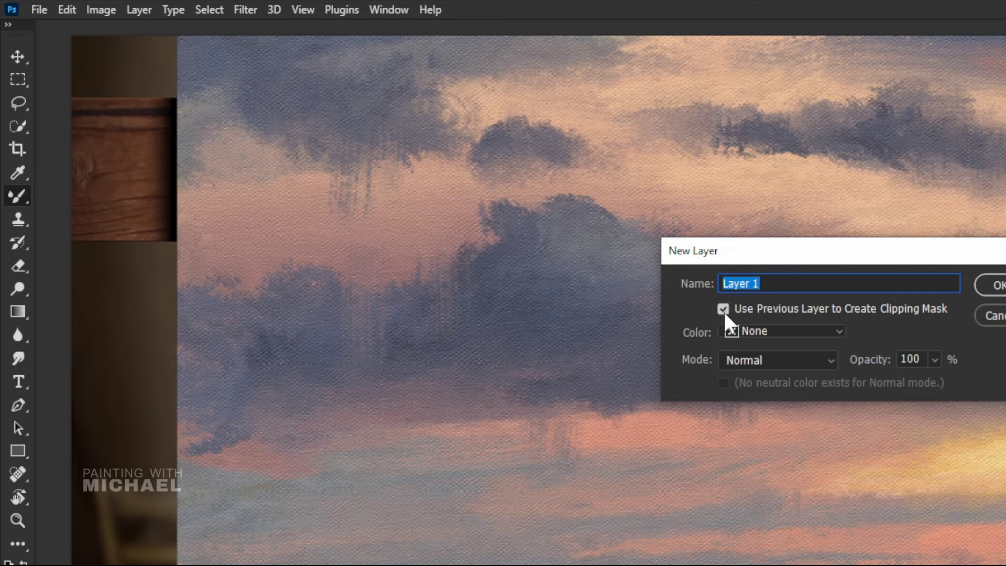
left_click(724, 309)
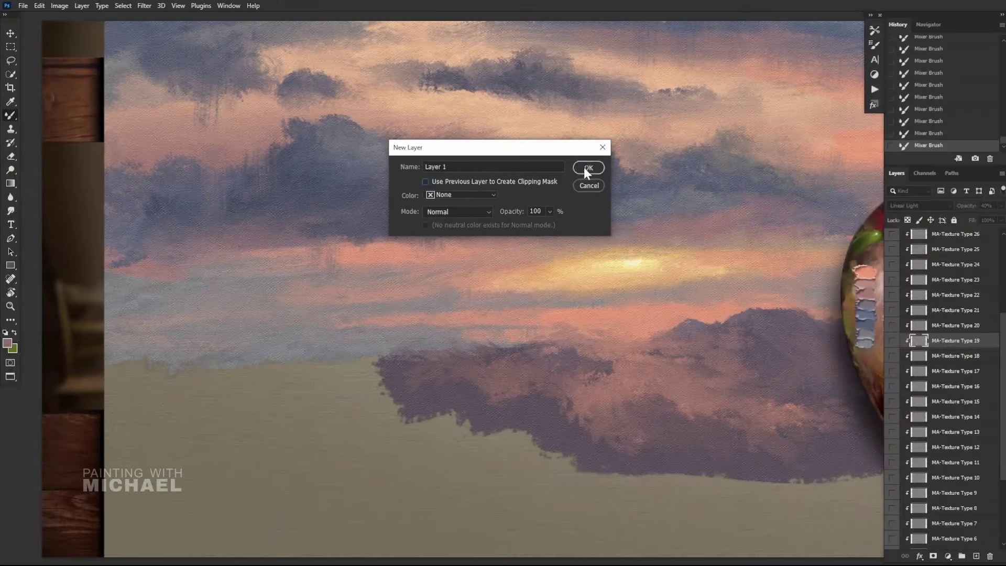
left_click(749, 262)
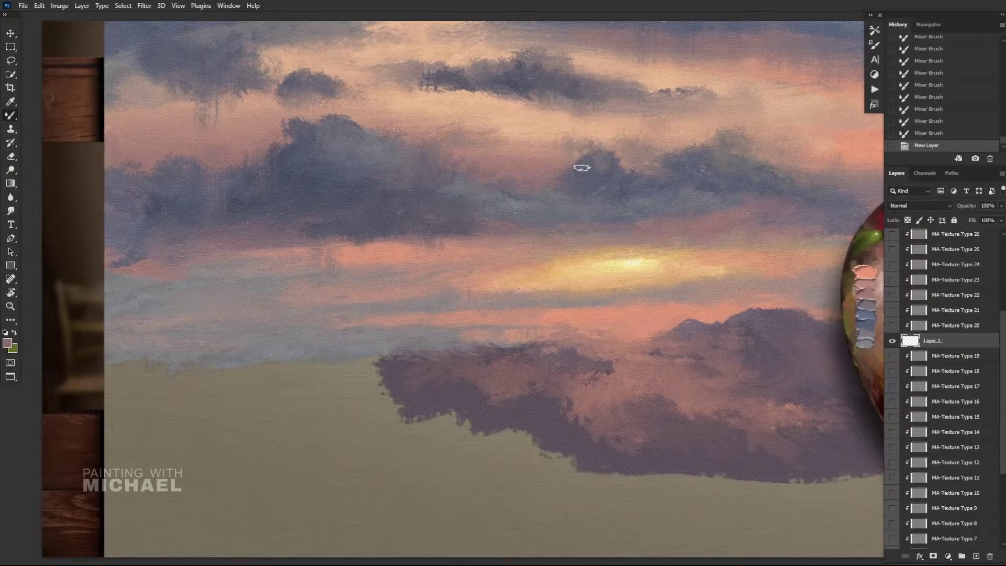
Step: Show MA-Texture Type 20 over the new layer and sample the dark navy from the Far away Mountains swatches for the brush
left_click_drag(524, 271, 326, 256)
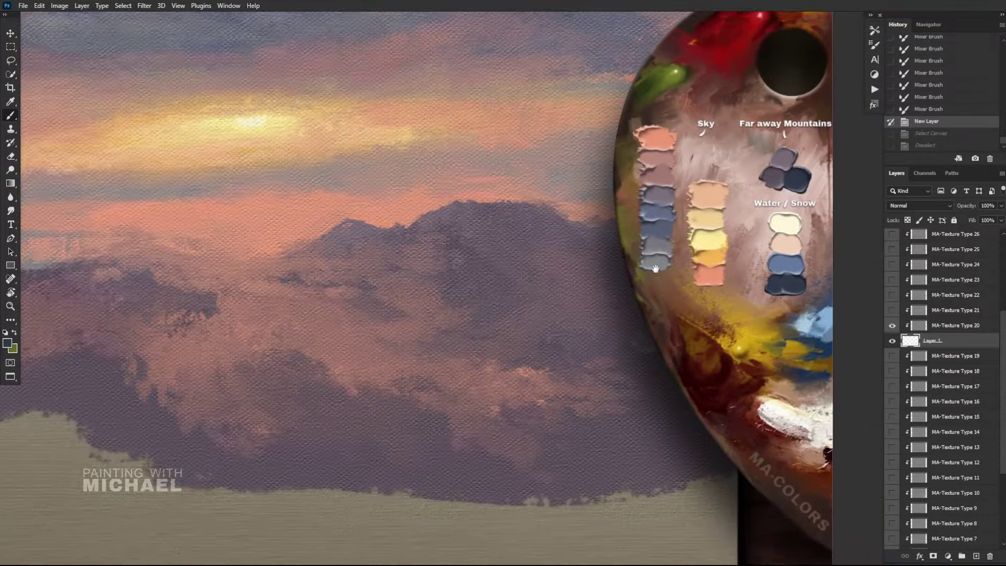
left_click_drag(654, 265, 561, 295)
scroll(692, 196, "up", 3)
left_click(701, 174, "alt")
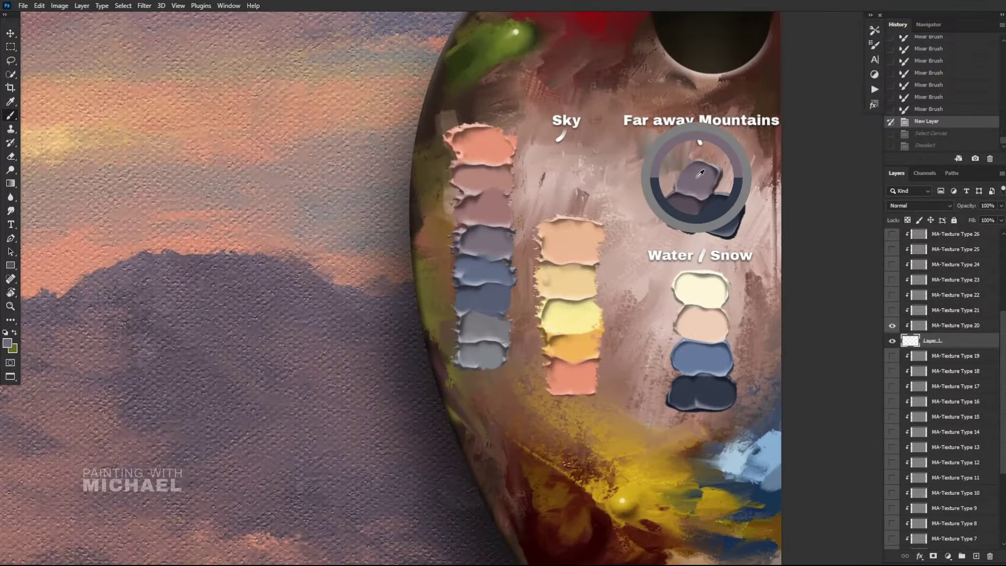
scroll(677, 262, "down", 3)
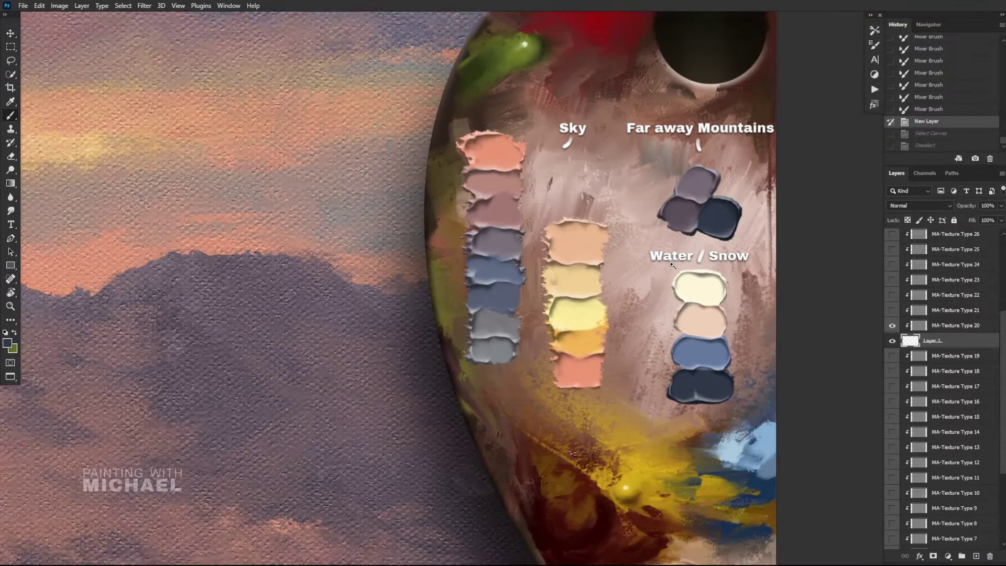
left_click_drag(655, 268, 650, 265)
mouse_move(294, 316)
left_mouse_down()
mouse_move(698, 292)
mouse_move(623, 300)
left_mouse_up()
key("Tab")
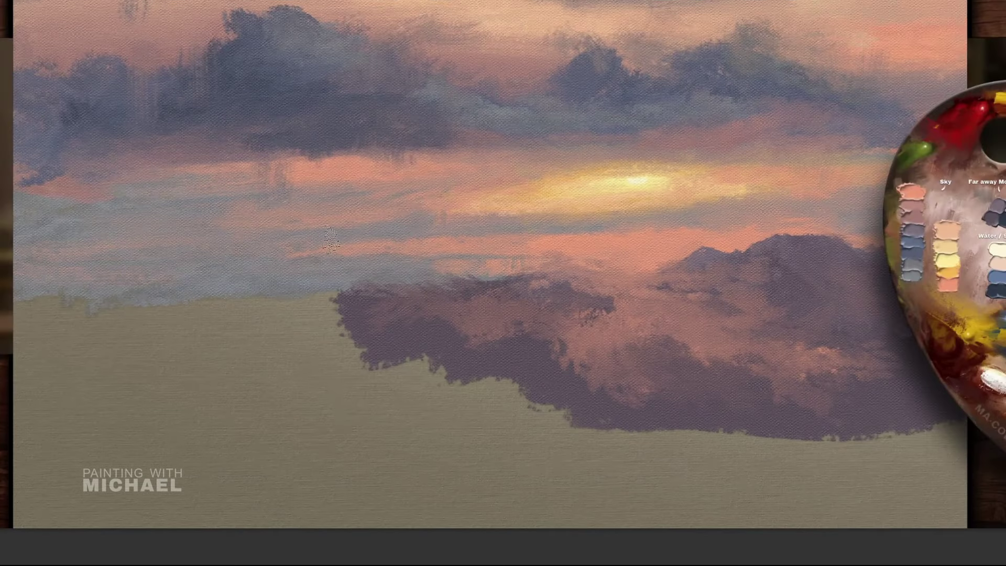
Step: Block in a large dark navy mountain with a flat-topped peak and slopes running down to both sides of the canvas
left_click_drag(359, 223, 317, 254)
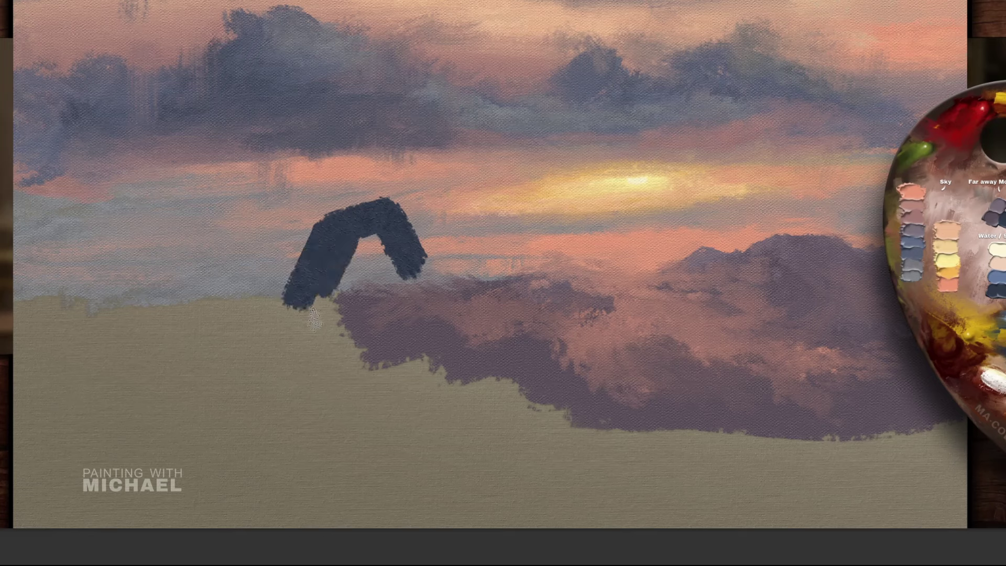
mouse_move(314, 319)
left_mouse_down()
mouse_move(367, 293)
mouse_move(404, 254)
mouse_move(427, 286)
mouse_move(498, 322)
mouse_move(426, 328)
mouse_move(398, 343)
left_mouse_up()
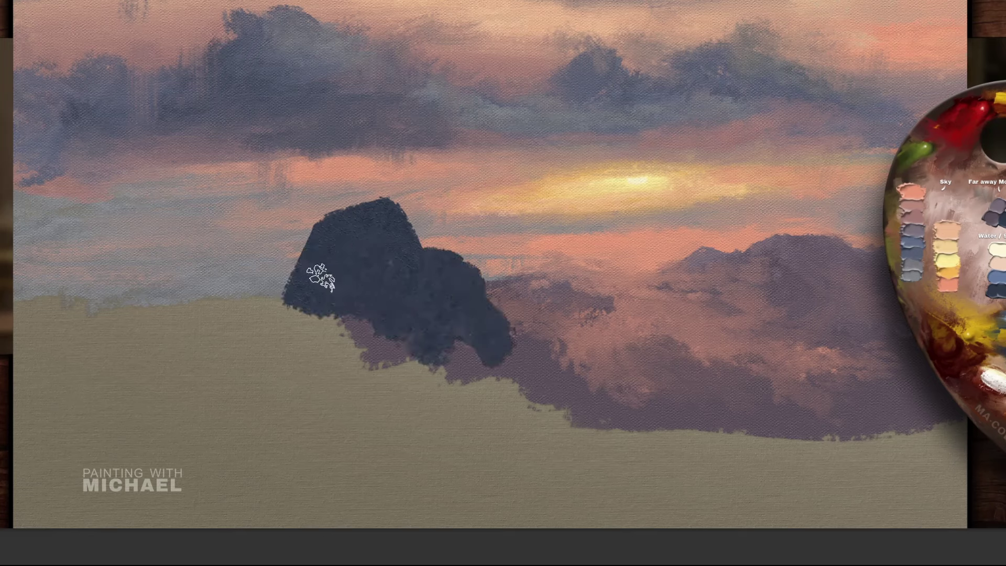
mouse_move(268, 286)
left_mouse_down()
mouse_move(259, 286)
mouse_move(297, 287)
mouse_move(372, 367)
mouse_move(512, 351)
mouse_move(626, 411)
mouse_move(846, 443)
mouse_move(805, 436)
left_mouse_up()
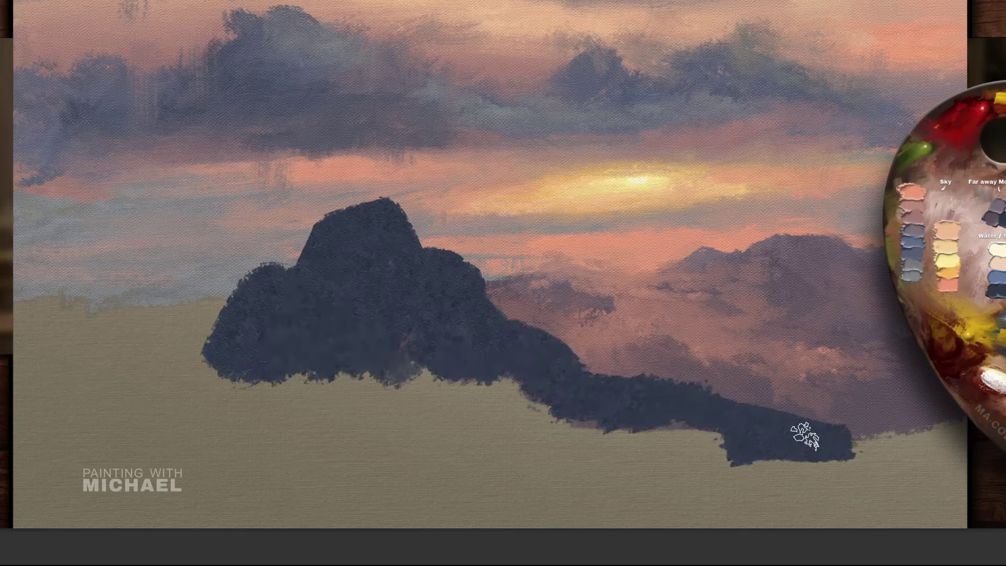
mouse_move(140, 369)
left_mouse_down()
mouse_move(61, 441)
mouse_move(220, 409)
left_mouse_up()
key("ctrl+0")
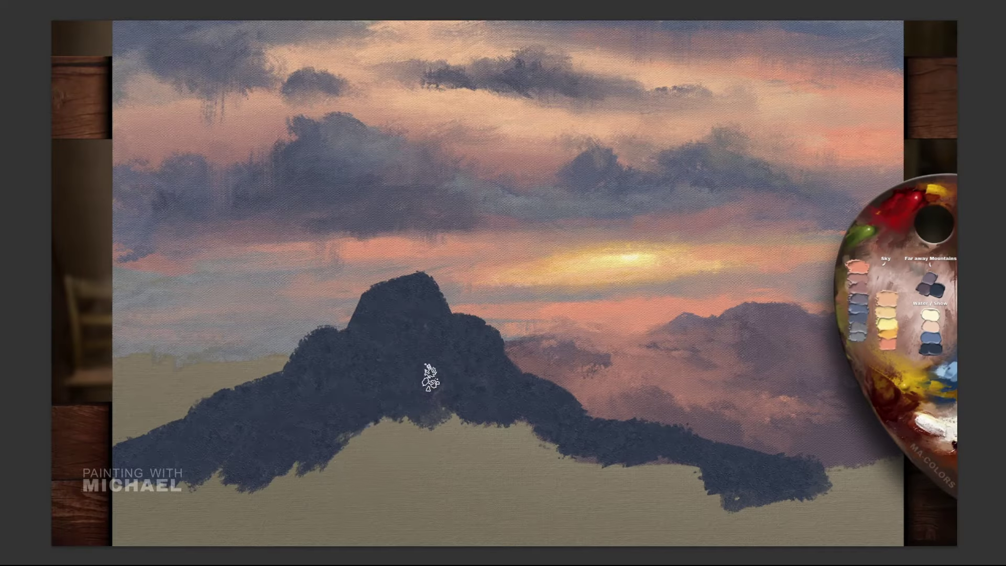
mouse_move(388, 409)
left_mouse_down()
mouse_move(394, 464)
mouse_move(477, 442)
mouse_move(676, 485)
mouse_move(799, 479)
mouse_move(712, 459)
left_mouse_up()
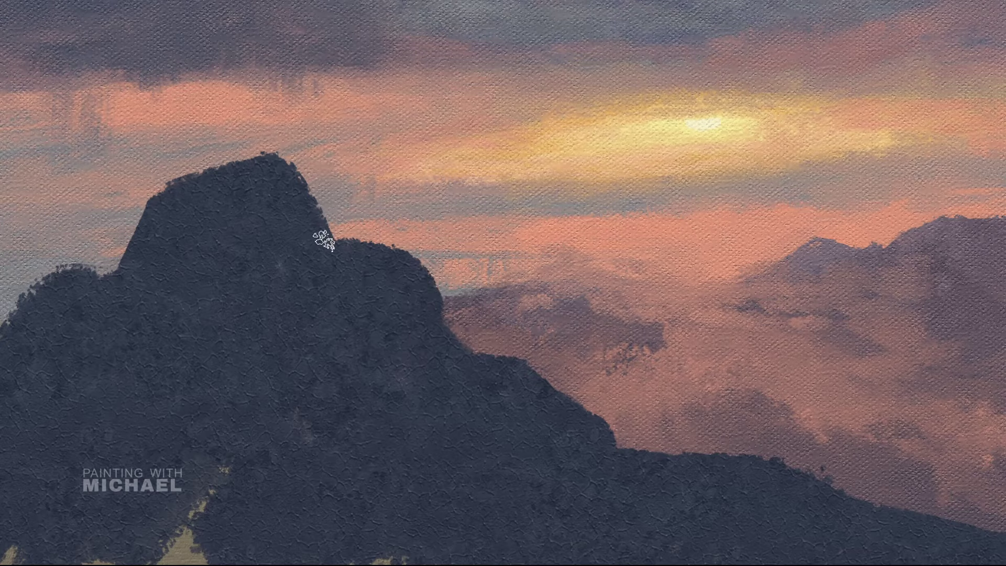
Step: Roughen the peak and shoulders, add smaller rocky bumps on the left slope, and extend the dark base to the right edge
left_click_drag(338, 207, 343, 228)
left_click_drag(98, 262, 283, 247)
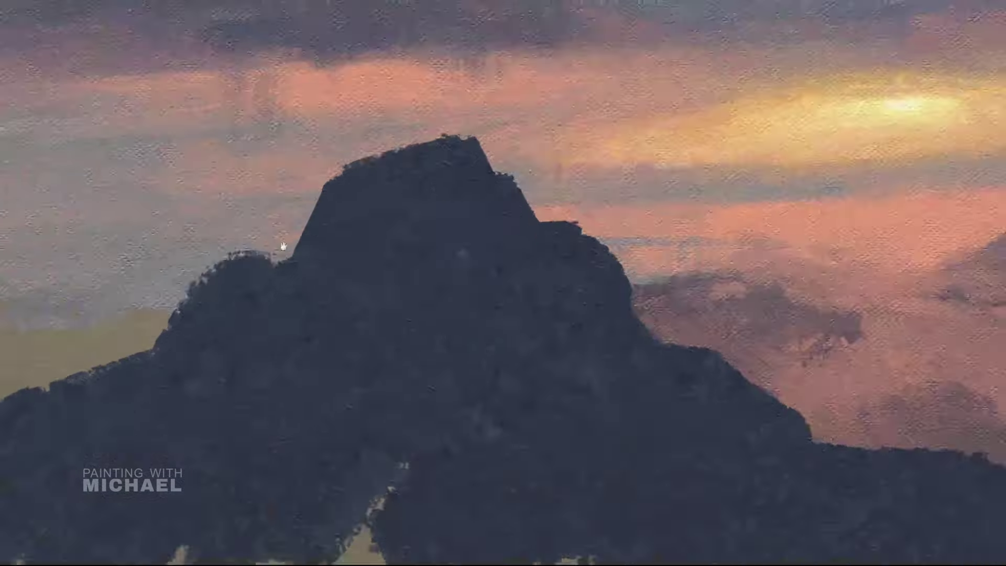
scroll(283, 247, "down", 1)
mouse_move(231, 265)
left_mouse_down()
mouse_move(285, 268)
mouse_move(269, 264)
left_mouse_up()
scroll(291, 270, "down", 3)
scroll(188, 319, "up", 3)
left_click_drag(157, 336, 207, 287)
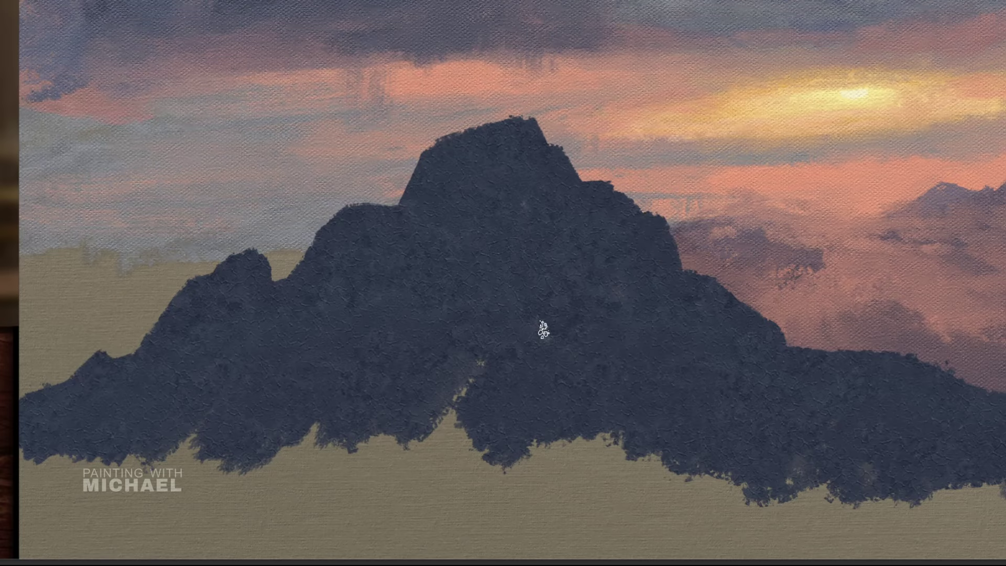
mouse_move(543, 331)
left_mouse_down()
mouse_move(293, 486)
mouse_move(348, 473)
mouse_move(620, 520)
left_mouse_up()
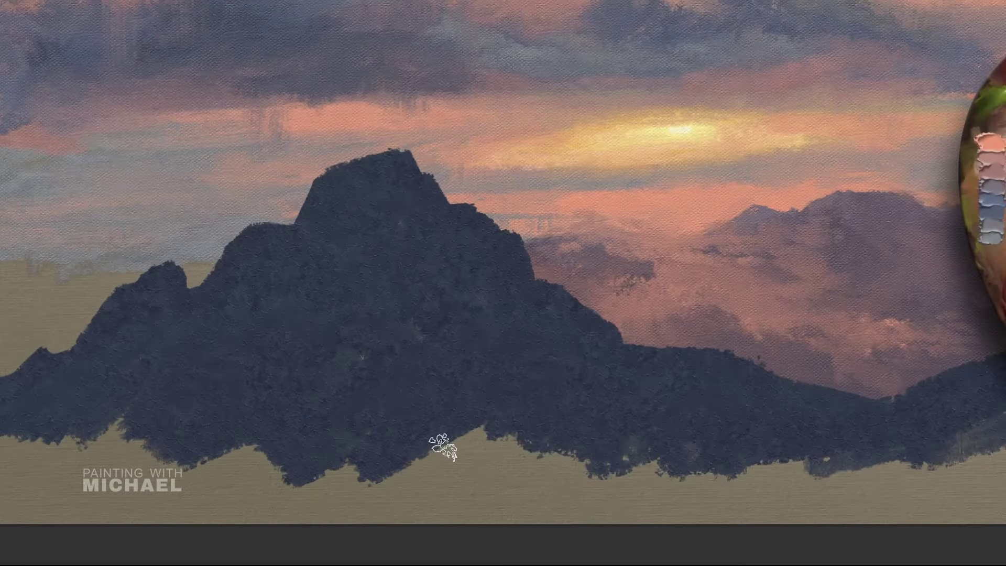
left_click_drag(443, 448, 539, 446)
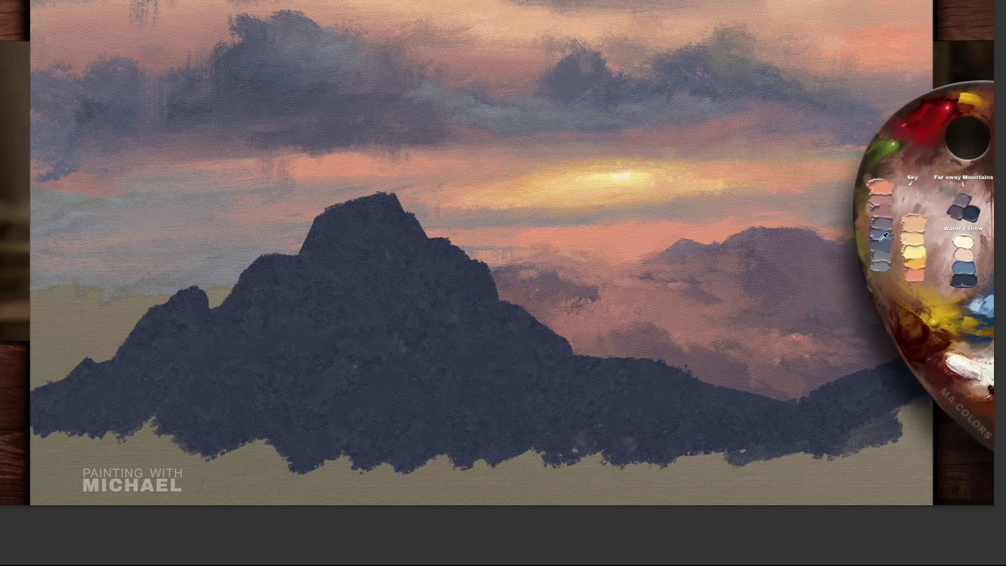
Step: Sample the dusty pink from the Sky swatches and paint a broad band of mist across the mountain's base
left_click(887, 213)
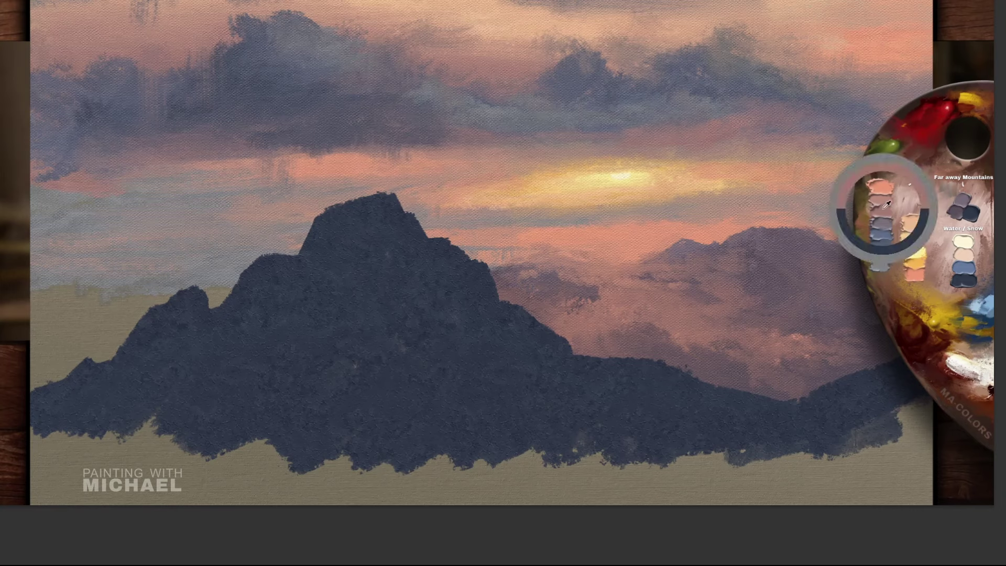
mouse_move(326, 462)
left_mouse_down()
mouse_move(247, 483)
mouse_move(496, 454)
mouse_move(532, 468)
mouse_move(663, 456)
left_mouse_up()
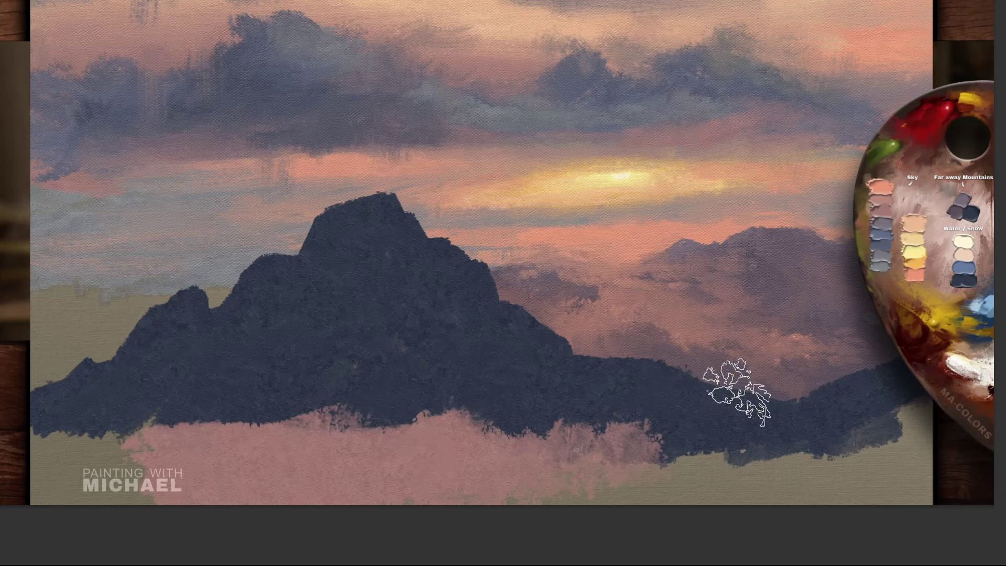
left_click_drag(421, 405, 243, 476)
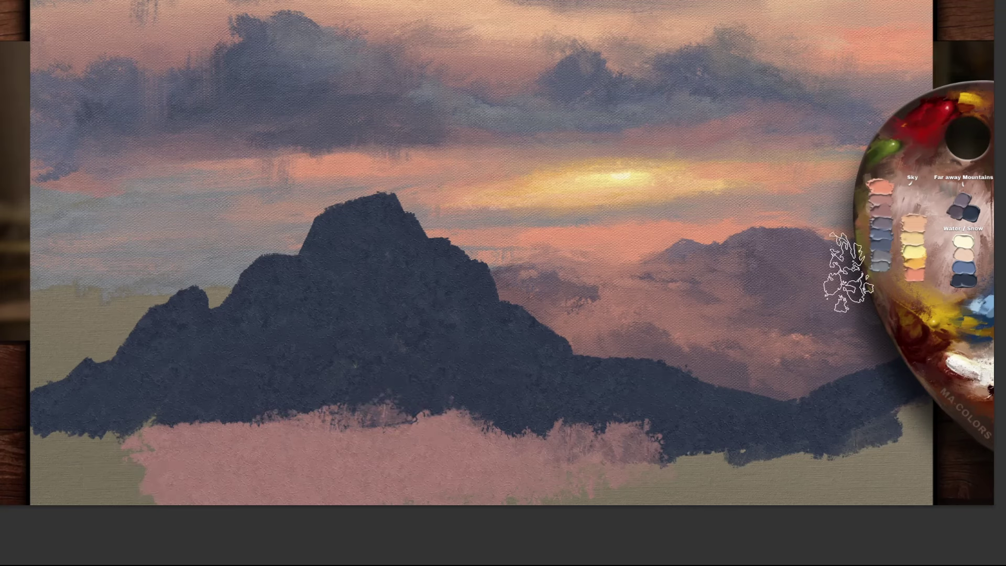
Step: Paint dark navy foothills around and below the pink band and blend the mist softly into the slopes with the Mixer Brush
mouse_move(424, 373)
left_mouse_down()
mouse_move(63, 475)
mouse_move(68, 423)
mouse_move(263, 505)
mouse_move(650, 524)
mouse_move(909, 460)
mouse_move(867, 506)
mouse_move(689, 467)
left_mouse_up()
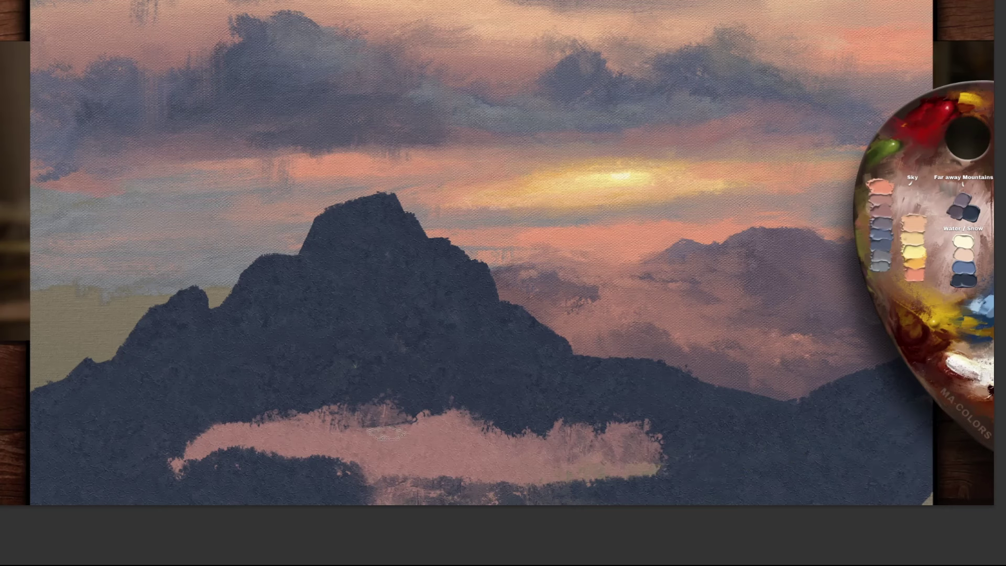
mouse_move(331, 439)
left_mouse_down()
mouse_move(139, 410)
mouse_move(344, 456)
mouse_move(702, 484)
mouse_move(598, 442)
mouse_move(820, 449)
mouse_move(535, 426)
mouse_move(446, 390)
mouse_move(416, 407)
mouse_move(564, 456)
mouse_move(651, 423)
mouse_move(601, 431)
left_mouse_up()
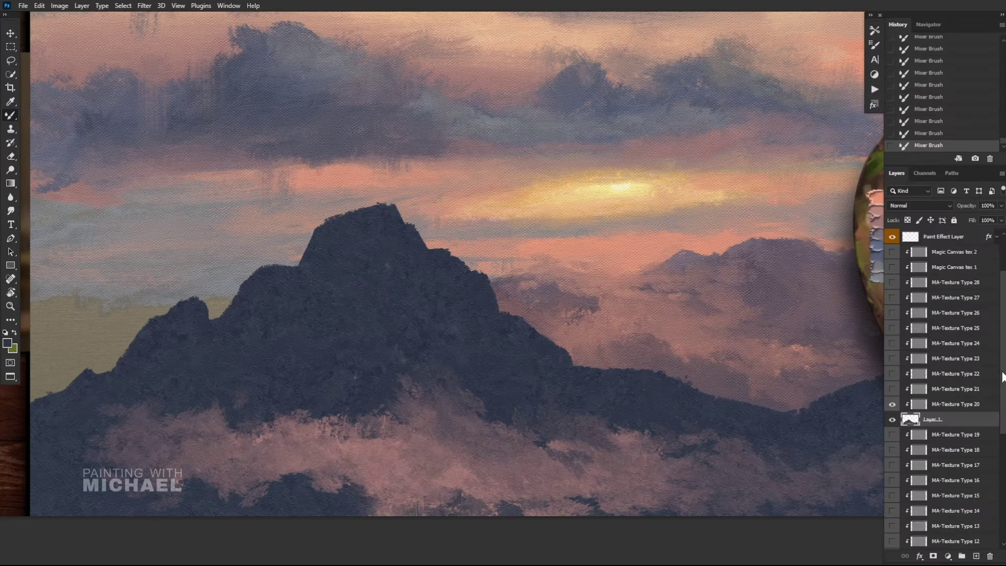
Step: Sample purple from the Far away Mountains swatches and paint a misty distant mountain over the bare canvas left of the peak
left_click_drag(1003, 376, 995, 485)
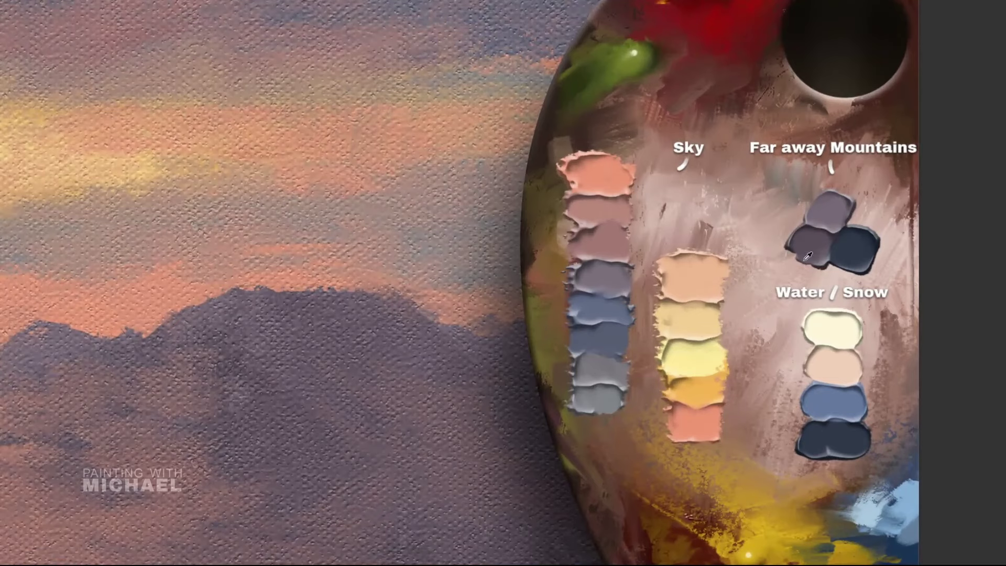
left_click(808, 256, "alt")
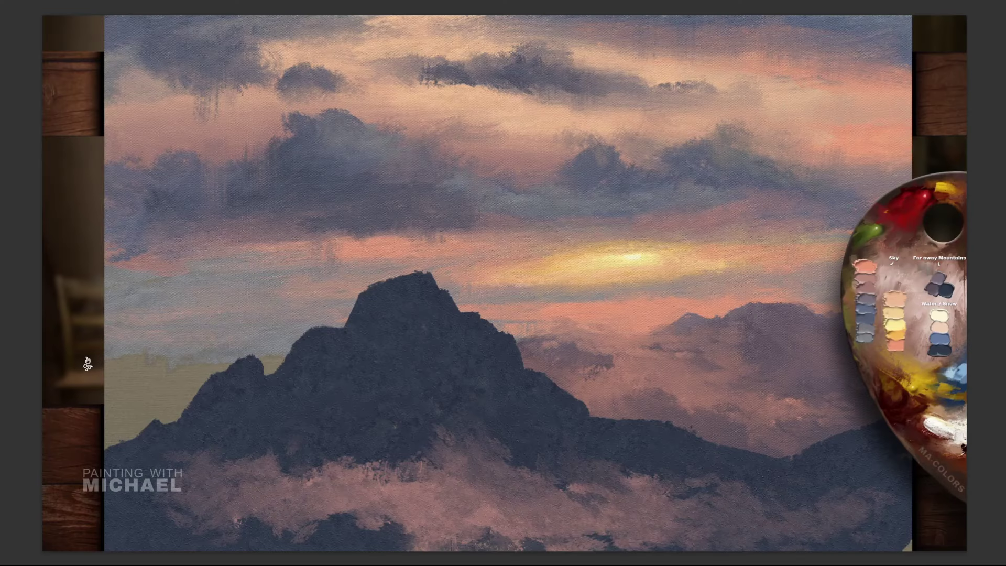
mouse_move(88, 362)
left_mouse_down()
mouse_move(152, 332)
mouse_move(165, 344)
mouse_move(139, 344)
mouse_move(181, 360)
mouse_move(278, 354)
mouse_move(205, 380)
mouse_move(134, 432)
mouse_move(185, 372)
mouse_move(160, 371)
mouse_move(151, 355)
mouse_move(187, 391)
mouse_move(146, 389)
mouse_move(123, 357)
mouse_move(159, 407)
mouse_move(215, 385)
mouse_move(195, 400)
mouse_move(203, 372)
mouse_move(166, 394)
mouse_move(156, 423)
mouse_move(211, 376)
mouse_move(287, 361)
mouse_move(283, 350)
mouse_move(236, 388)
left_mouse_up()
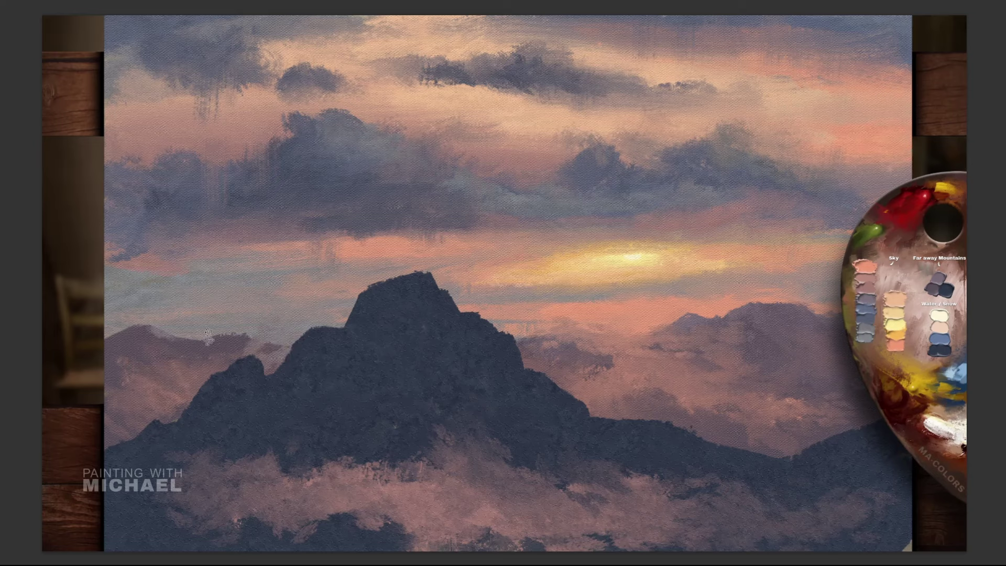
left_click(189, 345)
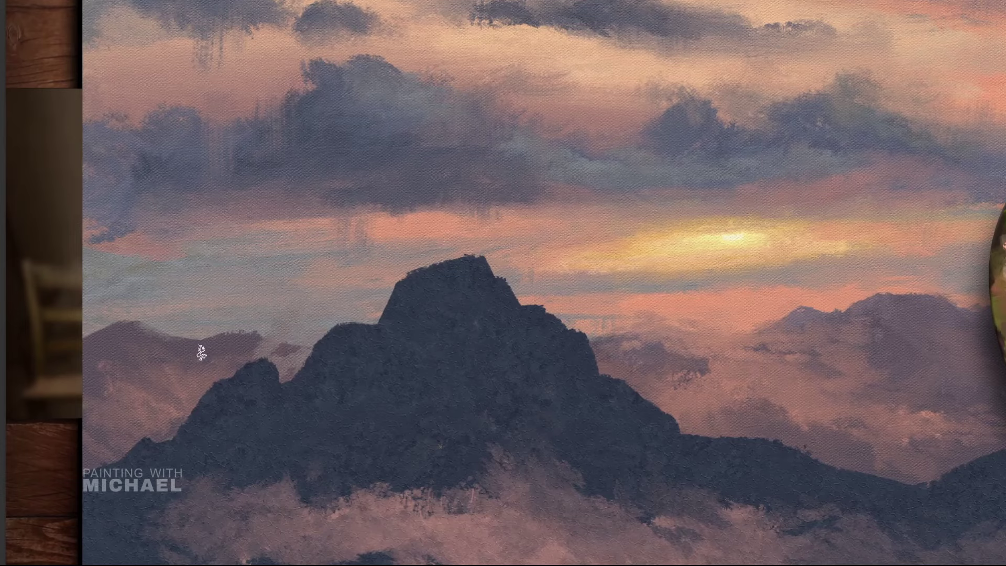
Step: Sample tones from the painting and touch up the sky near the canvas's upper right
left_click(353, 342, "alt")
left_click(524, 363)
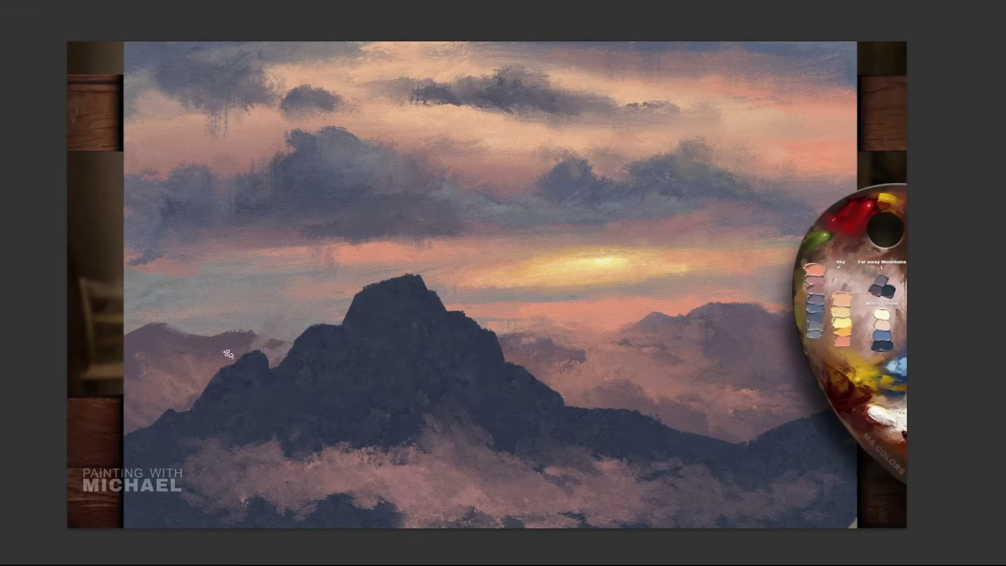
left_click(670, 82, "alt")
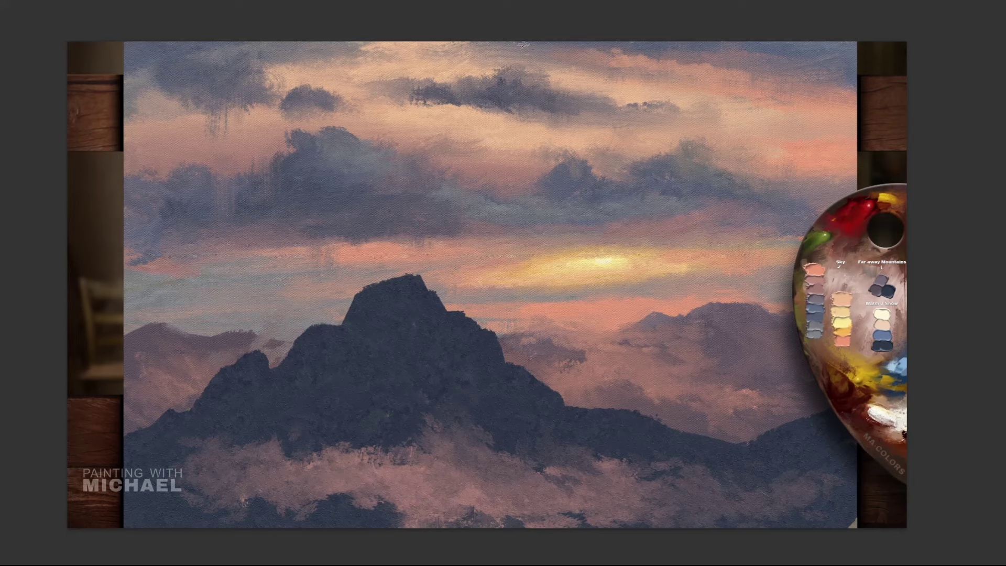
left_click(684, 48, "alt")
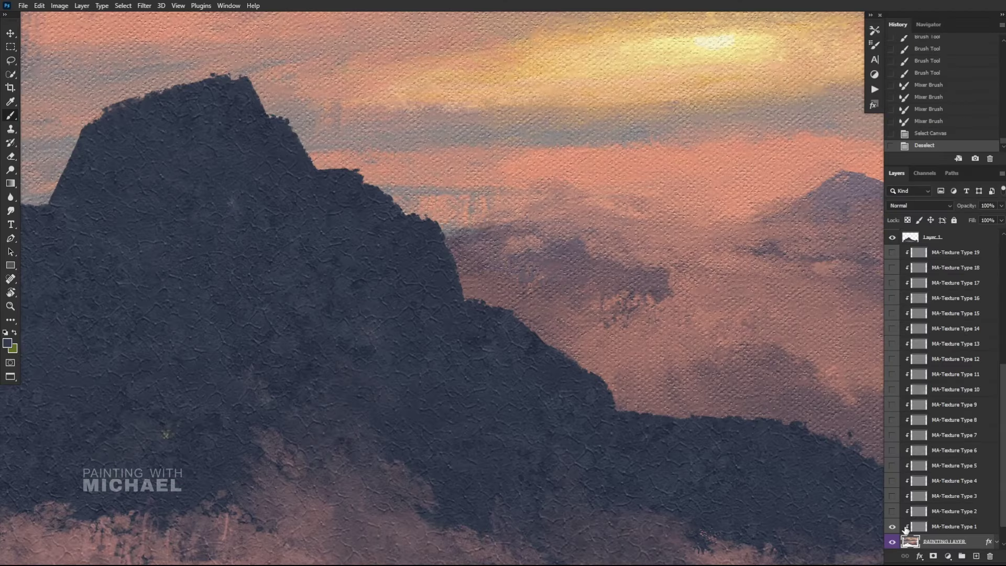
Step: Select Layer 1, hide MA-Texture Type 20, and try out MA-Texture Type 21 on the dark mountain before hiding it too
scroll(941, 477, "up", 5)
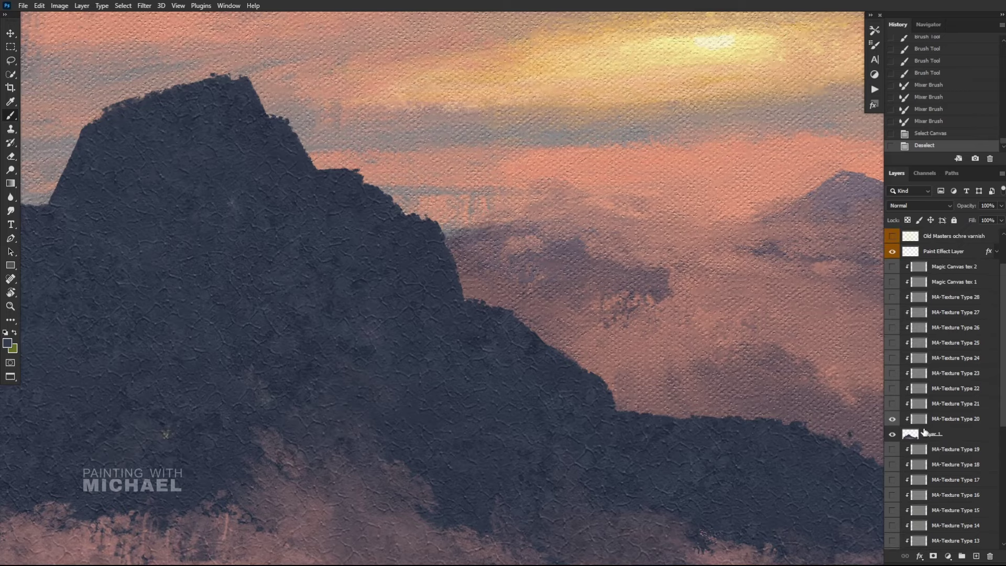
left_click(925, 421)
left_click(924, 438)
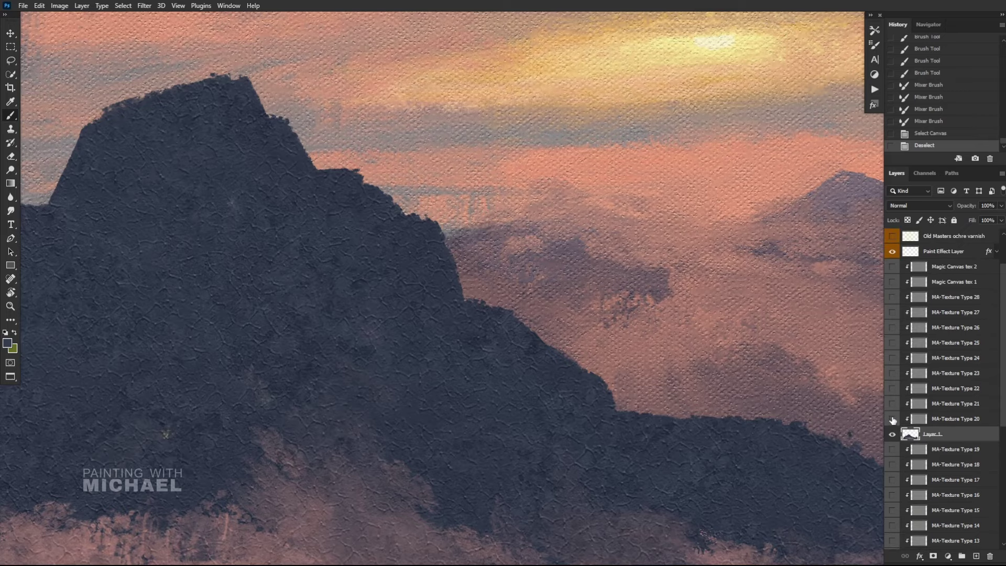
left_click(893, 420)
left_click(893, 405)
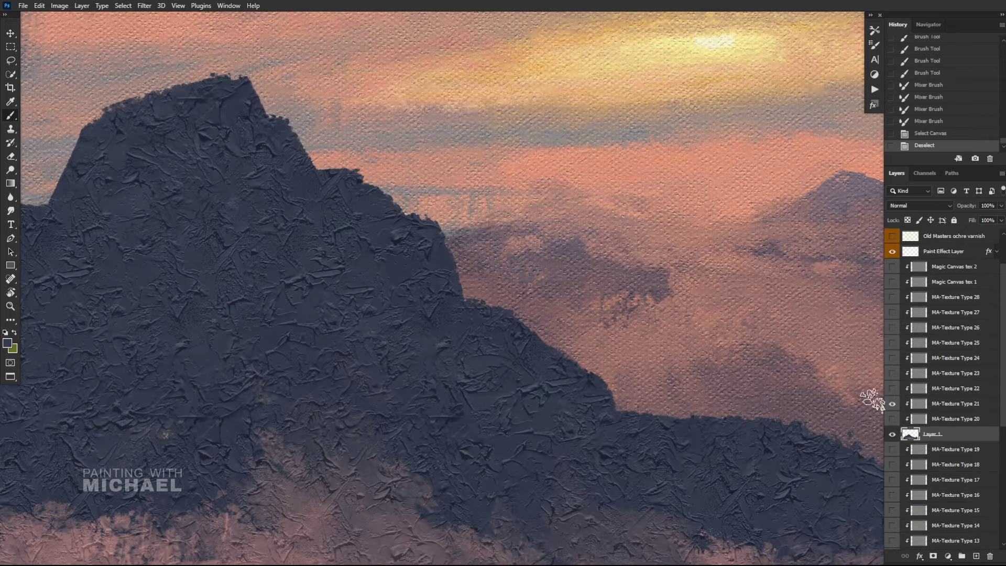
scroll(519, 325, "down", 3)
scroll(507, 312, "up", 3)
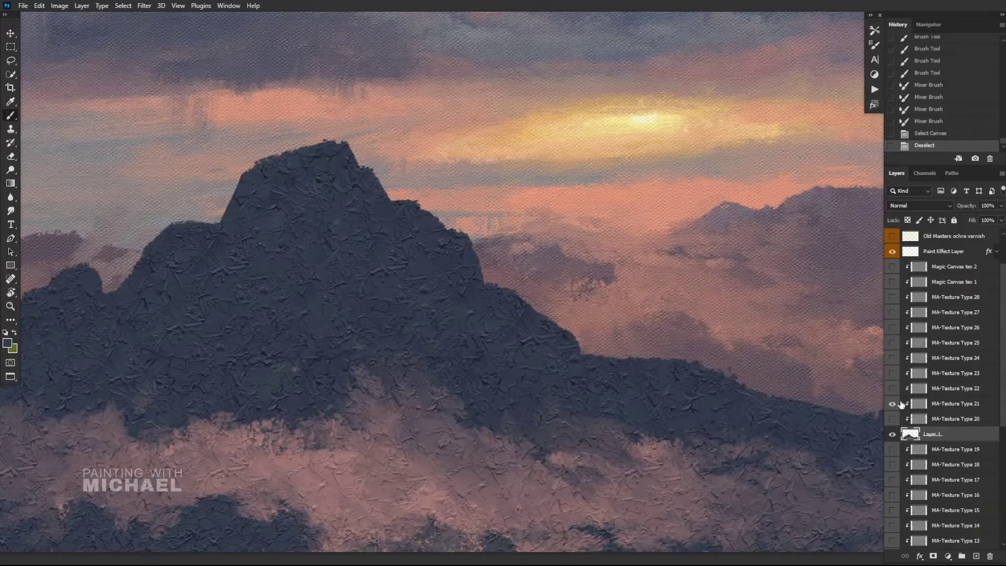
left_click(894, 404)
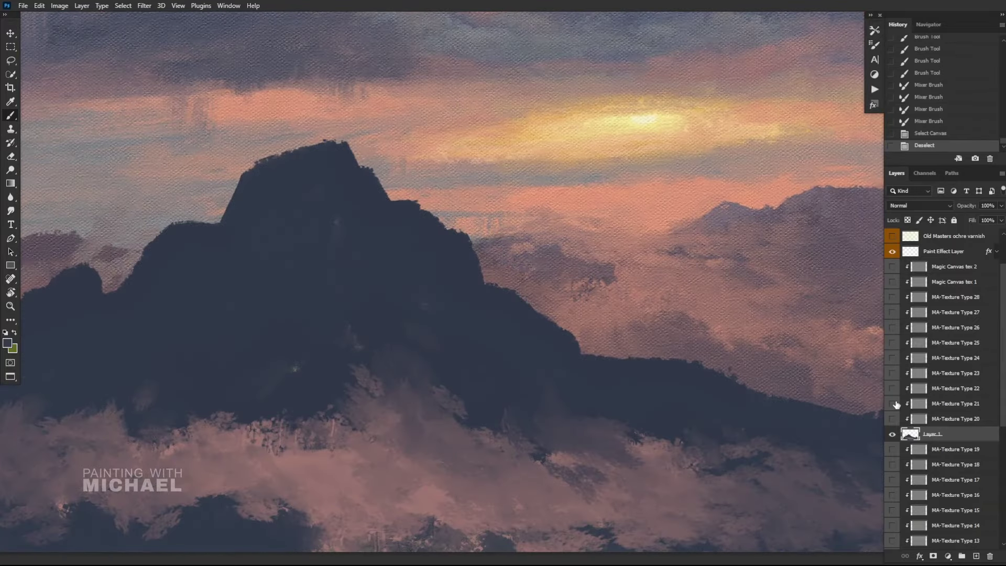
Step: Try out MA-Texture Type 23 on the dark mountain, then hide it and show MA-Texture Type 24 instead
left_click(893, 374)
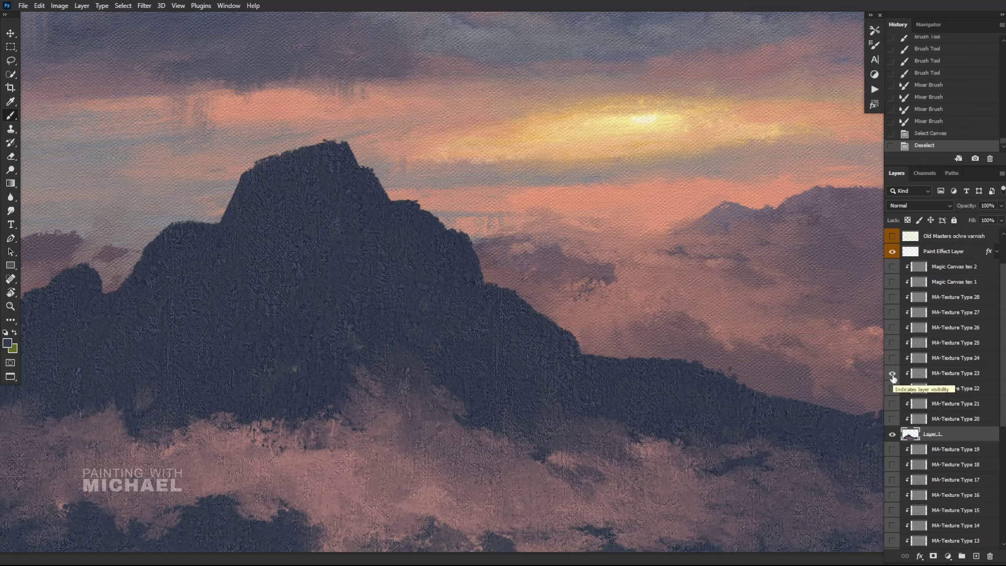
left_click(893, 374)
left_click(892, 358)
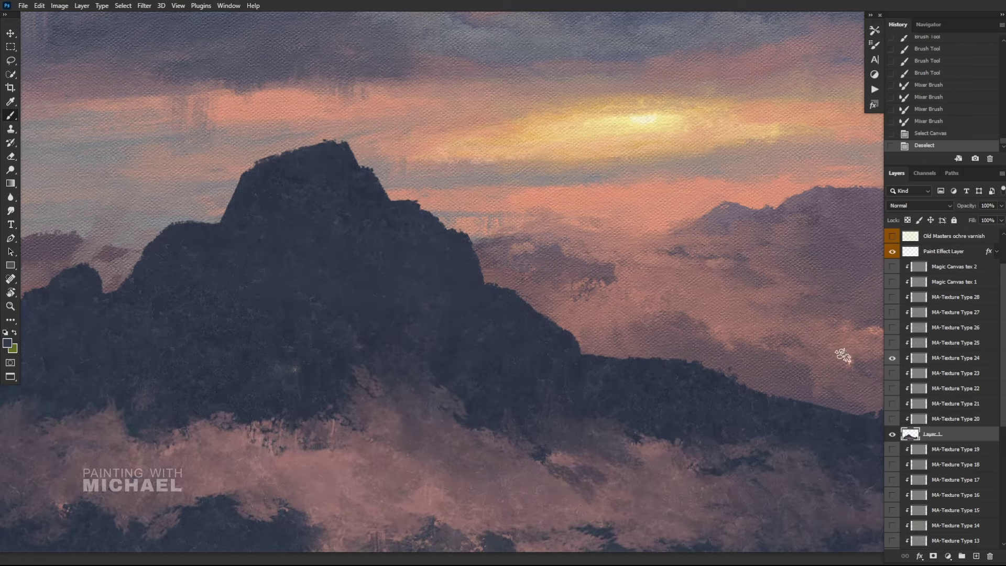
scroll(528, 289, "down", 2)
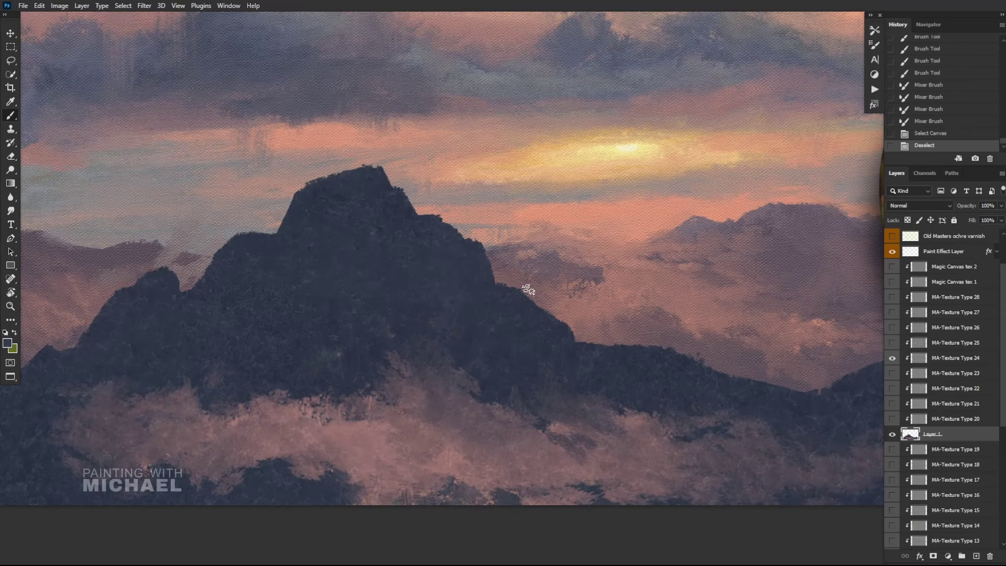
Step: Select the MA-Texture Type 24 layer and set its opacity to 54%
left_click(922, 363)
left_click_drag(964, 210, 972, 210)
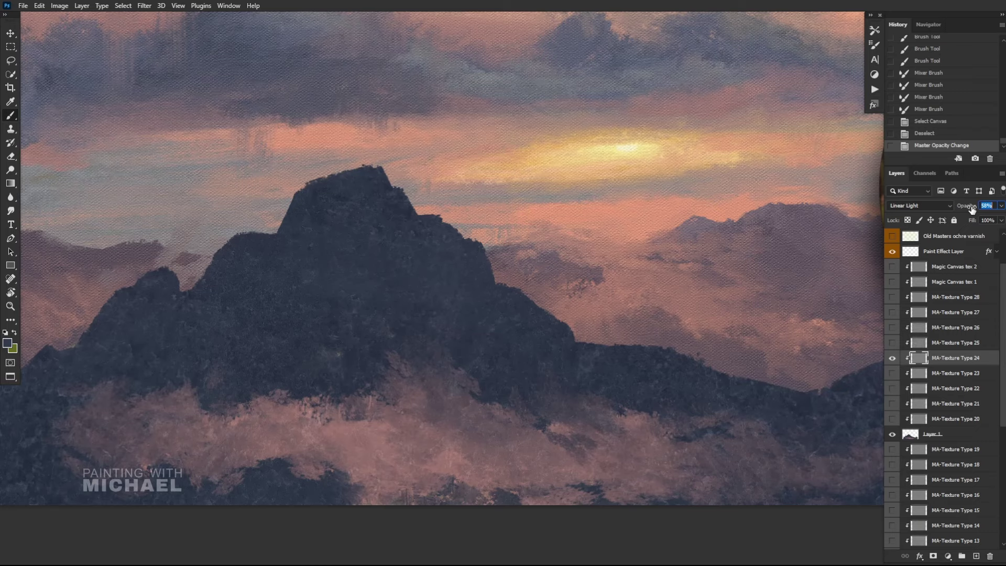
scroll(400, 285, "up", 1)
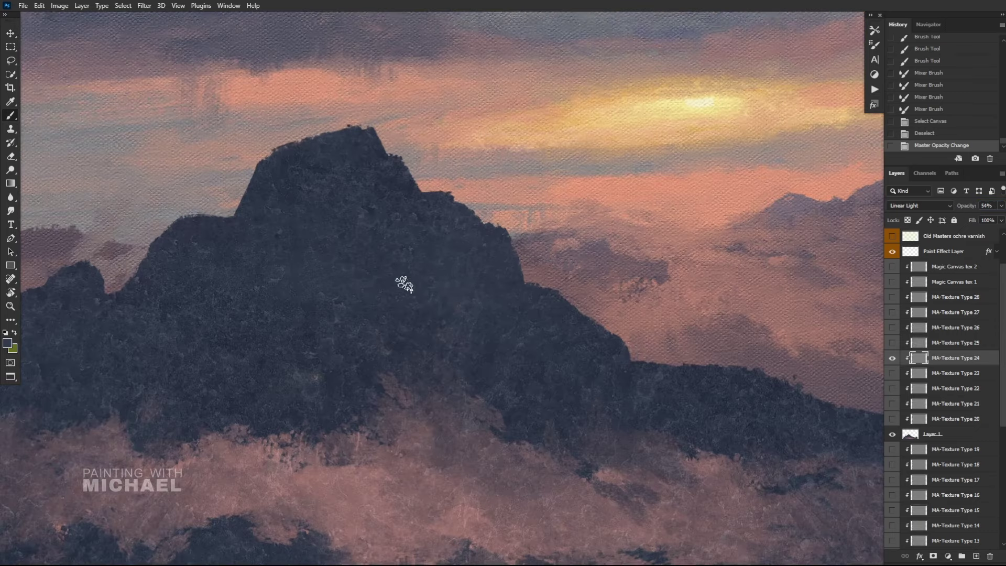
Step: Pick the 500 px textured brush for the Eraser and erase patches of MA-Texture Type 24 over the peak, slopes and mist
scroll(370, 202, "up", 1)
key("e")
right_click(373, 201)
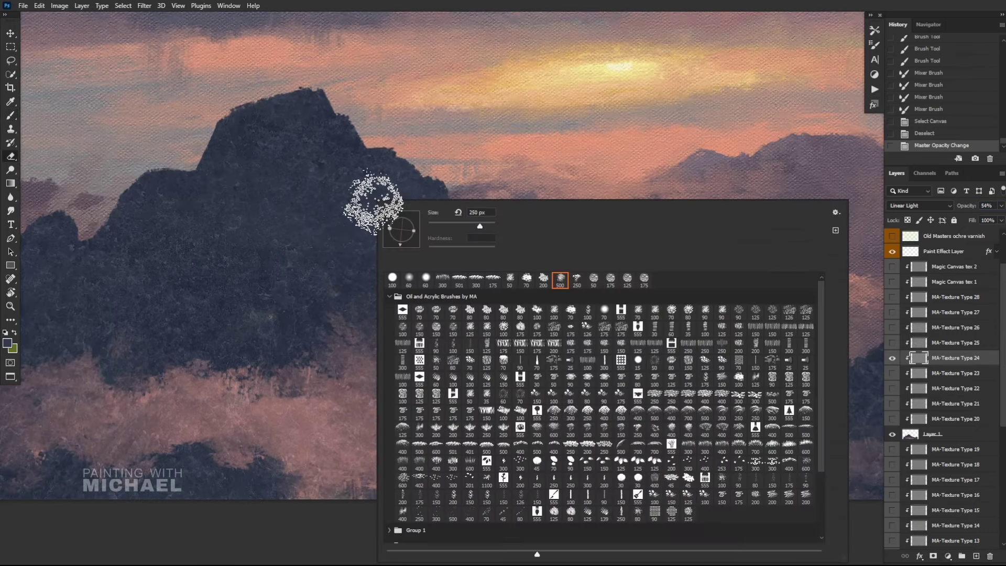
double_click(559, 280)
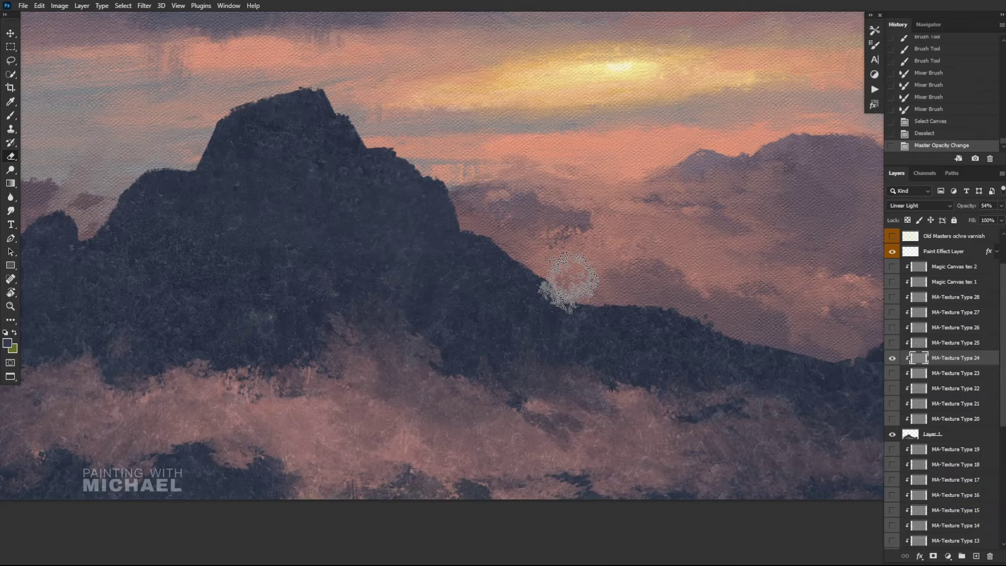
scroll(315, 175, "up", 2)
left_click_drag(181, 260, 207, 344)
mouse_move(207, 344)
left_mouse_down()
mouse_move(303, 222)
mouse_move(290, 107)
mouse_move(304, 123)
left_mouse_up()
mouse_move(445, 405)
left_mouse_down()
mouse_move(424, 317)
mouse_move(447, 467)
left_mouse_up()
mouse_move(651, 407)
left_mouse_down()
mouse_move(552, 285)
mouse_move(681, 297)
left_mouse_up()
left_click_drag(525, 228, 468, 227)
mouse_move(288, 272)
left_mouse_down()
mouse_move(308, 271)
mouse_move(252, 339)
left_mouse_up()
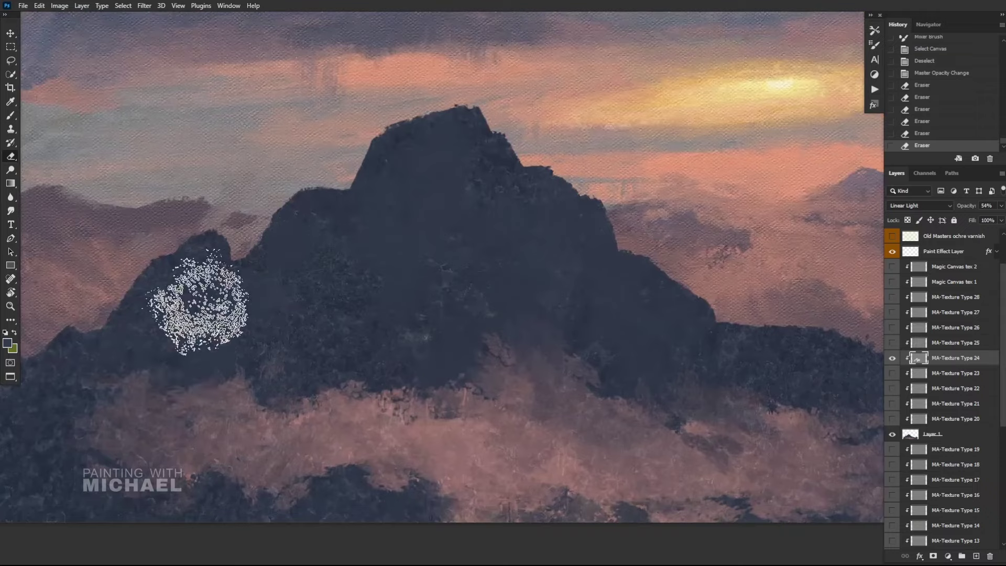
Step: Erase more of the texture over the left foothills, mist and right slope, refining the texture around the peak
left_click_drag(198, 304, 53, 407)
mouse_move(551, 436)
left_mouse_down()
mouse_move(469, 439)
mouse_move(646, 490)
left_mouse_up()
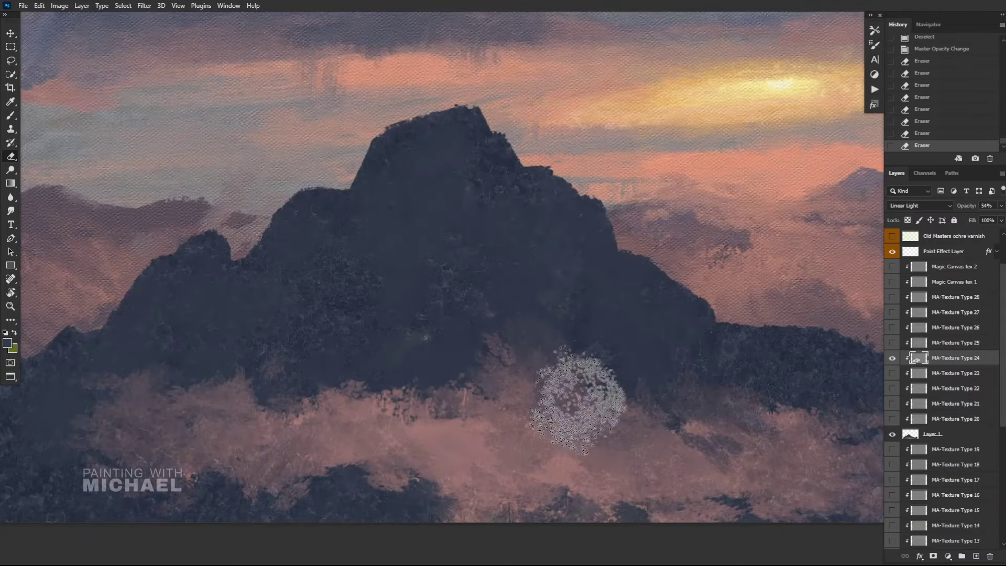
left_click_drag(579, 400, 453, 273)
left_click_drag(453, 274, 324, 281)
left_click_drag(682, 367, 367, 283)
left_click_drag(629, 403, 765, 343)
scroll(475, 328, "down", 1)
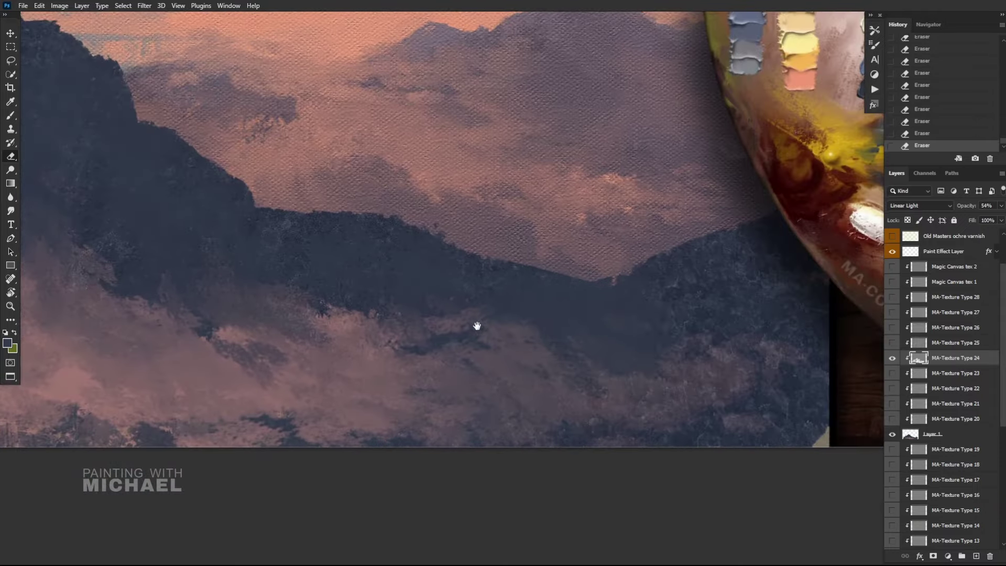
scroll(725, 375, "down", 1)
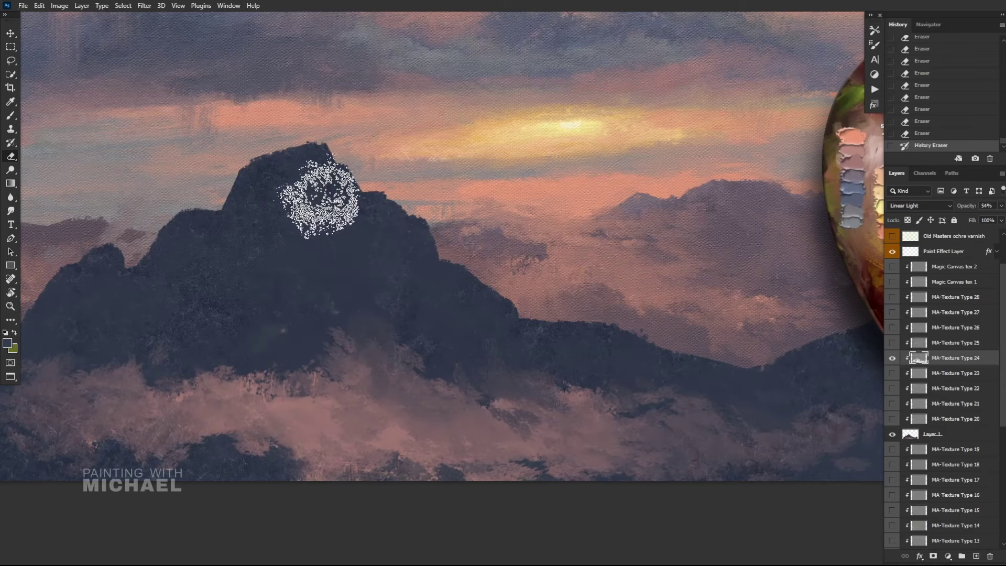
key("ctrl+z")
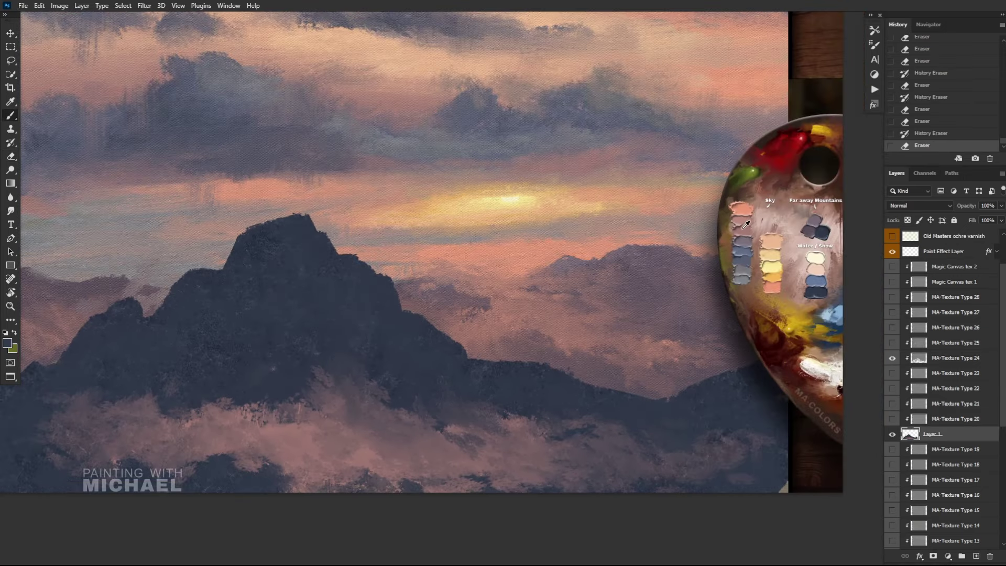
Step: Sample a muted pink from the Sky swatches and paint sunlit rock faces on Layer 1 down the peak's right ridge
left_click(748, 224, "alt")
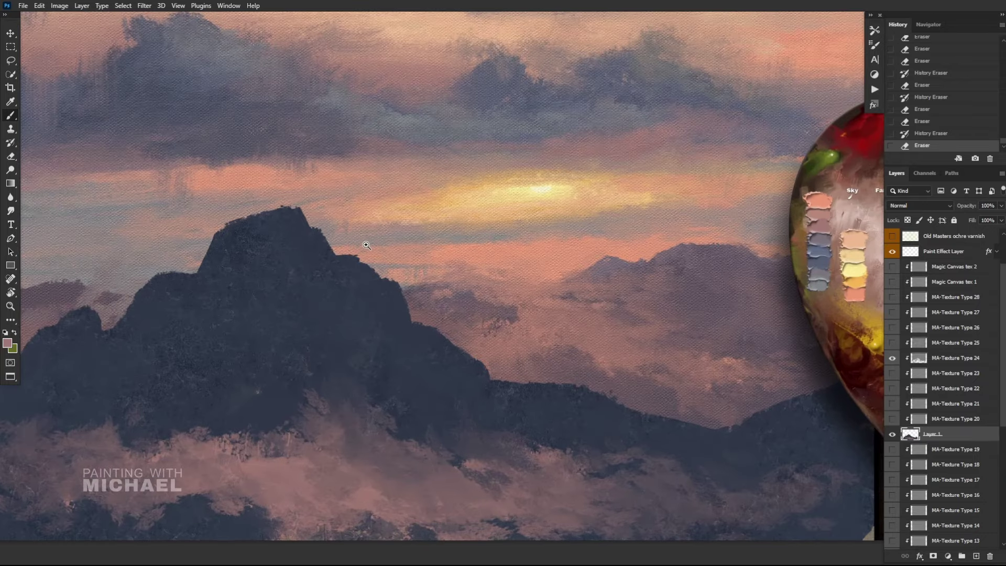
scroll(365, 248, "up", 1)
mouse_move(306, 277)
left_mouse_down()
mouse_move(296, 218)
mouse_move(316, 235)
mouse_move(339, 301)
mouse_move(308, 284)
mouse_move(317, 363)
left_mouse_up()
mouse_move(378, 306)
left_mouse_down()
mouse_move(357, 267)
mouse_move(372, 288)
mouse_move(359, 269)
mouse_move(393, 286)
mouse_move(423, 360)
mouse_move(441, 350)
mouse_move(475, 373)
mouse_move(455, 355)
mouse_move(473, 389)
mouse_move(454, 400)
left_mouse_up()
mouse_move(457, 385)
left_mouse_down()
mouse_move(461, 401)
mouse_move(548, 392)
left_mouse_up()
mouse_move(414, 326)
left_mouse_down()
mouse_move(483, 465)
mouse_move(407, 335)
mouse_move(505, 491)
mouse_move(403, 315)
mouse_move(429, 436)
left_mouse_up()
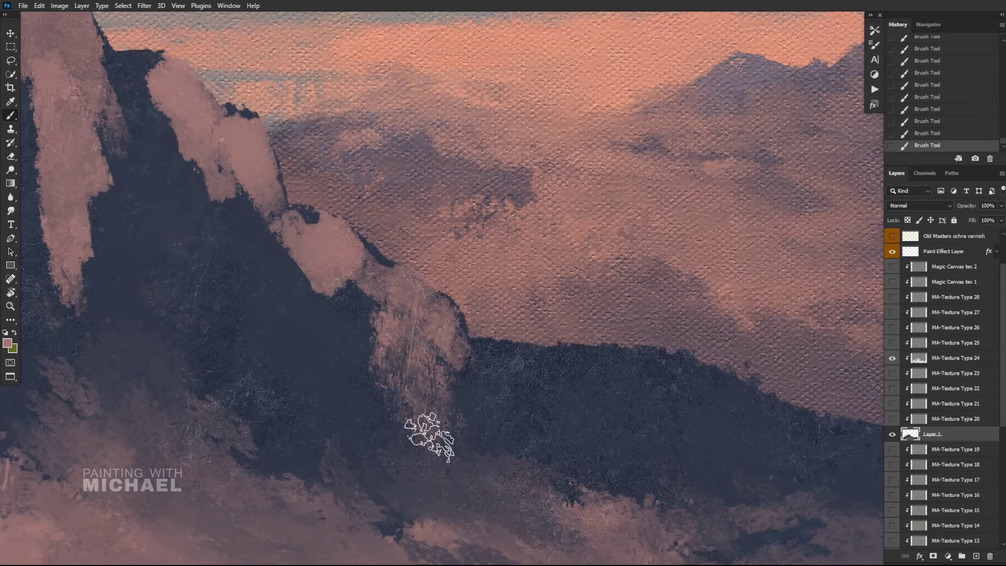
mouse_move(516, 400)
left_mouse_down()
mouse_move(551, 360)
mouse_move(655, 373)
left_mouse_up()
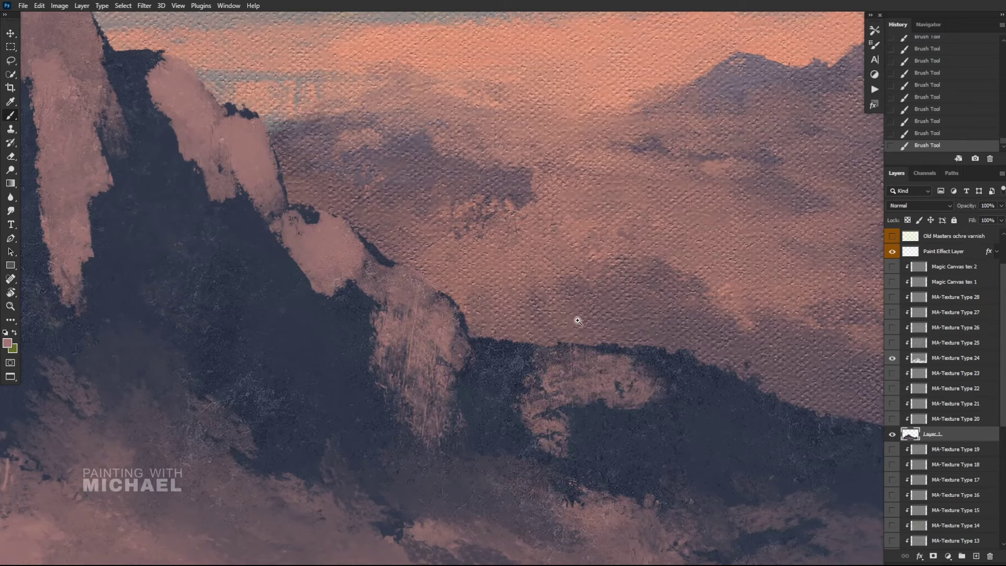
Step: Paint further muted pink rock faces beside and below the summit, extending them down the dark slope
mouse_move(577, 320)
left_mouse_down()
mouse_move(389, 281)
mouse_move(420, 273)
left_mouse_up()
left_click_drag(376, 207, 371, 234)
left_click_drag(366, 184, 370, 254)
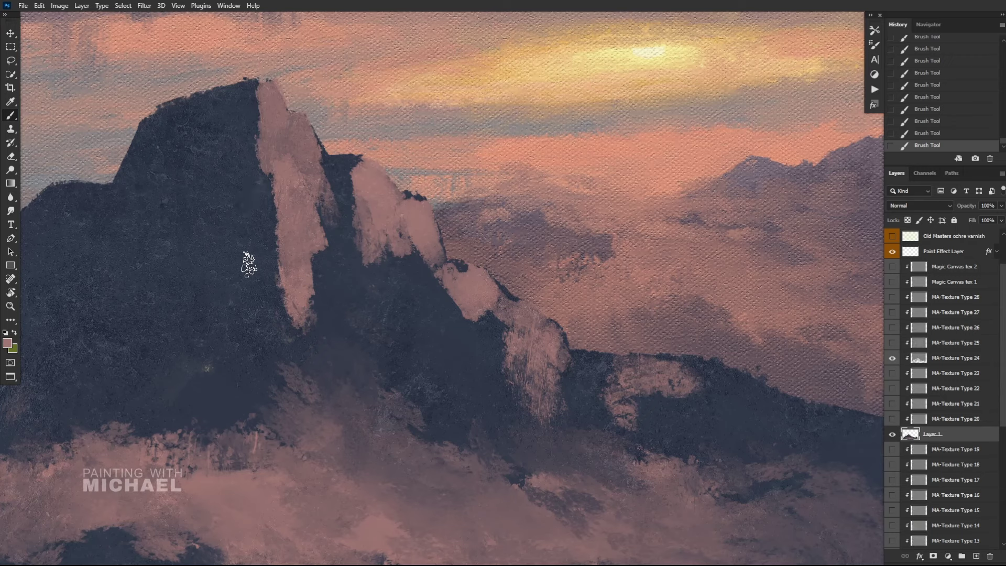
mouse_move(248, 262)
left_mouse_down()
mouse_move(240, 178)
mouse_move(247, 241)
left_mouse_up()
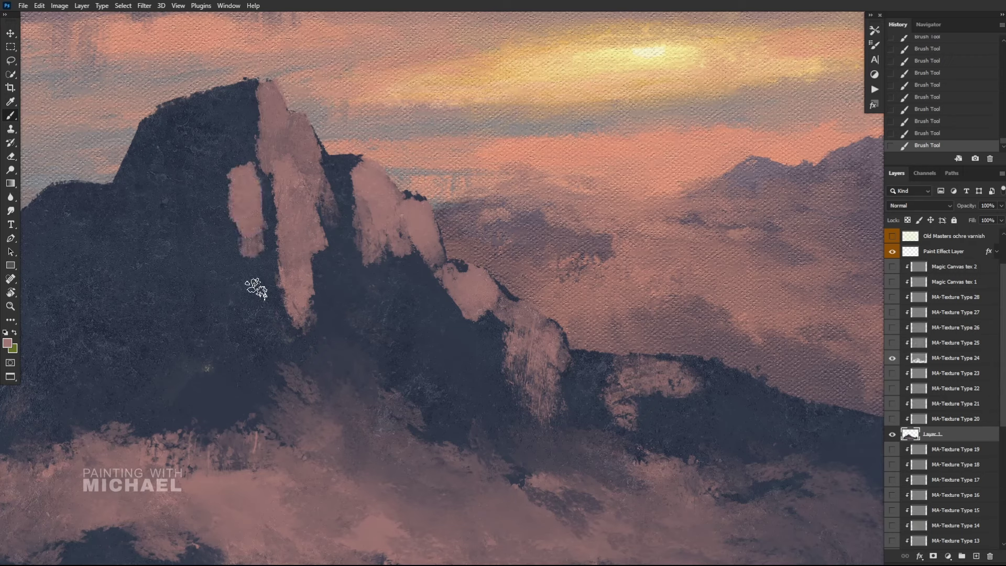
mouse_move(256, 288)
left_mouse_down()
mouse_move(230, 321)
mouse_move(215, 367)
mouse_move(225, 276)
mouse_move(249, 322)
left_mouse_up()
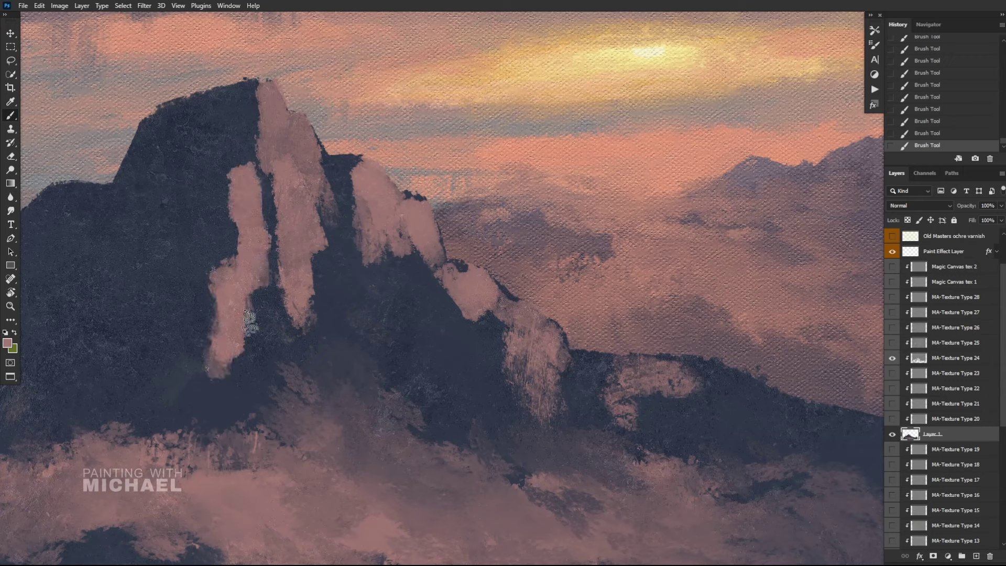
Step: Load the Mixer Brush preset "3 - Frost 2 oly textured 2" and blend the lower ends of the summit's pink faces into the navy
key("shift+b")
key("F5")
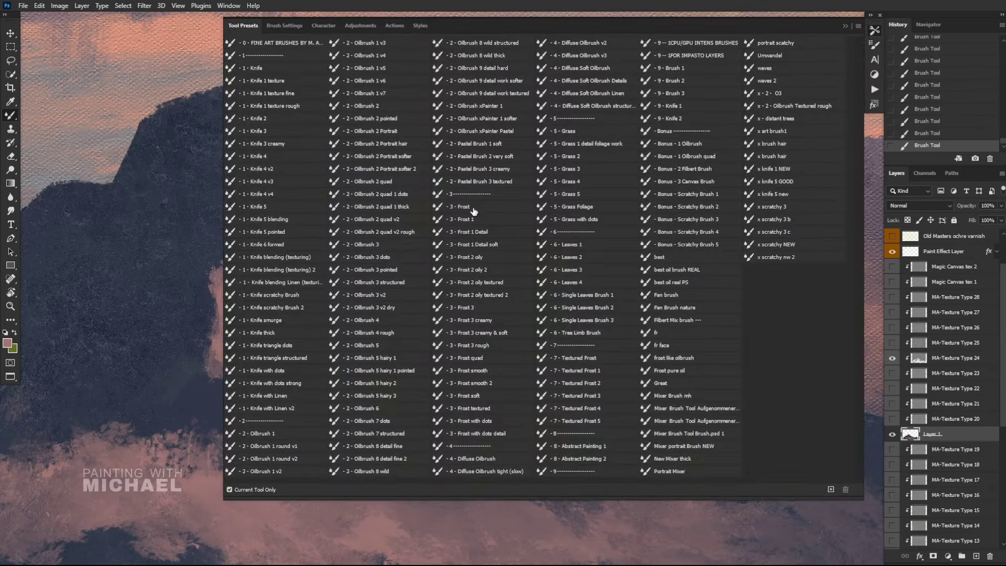
left_click(499, 298)
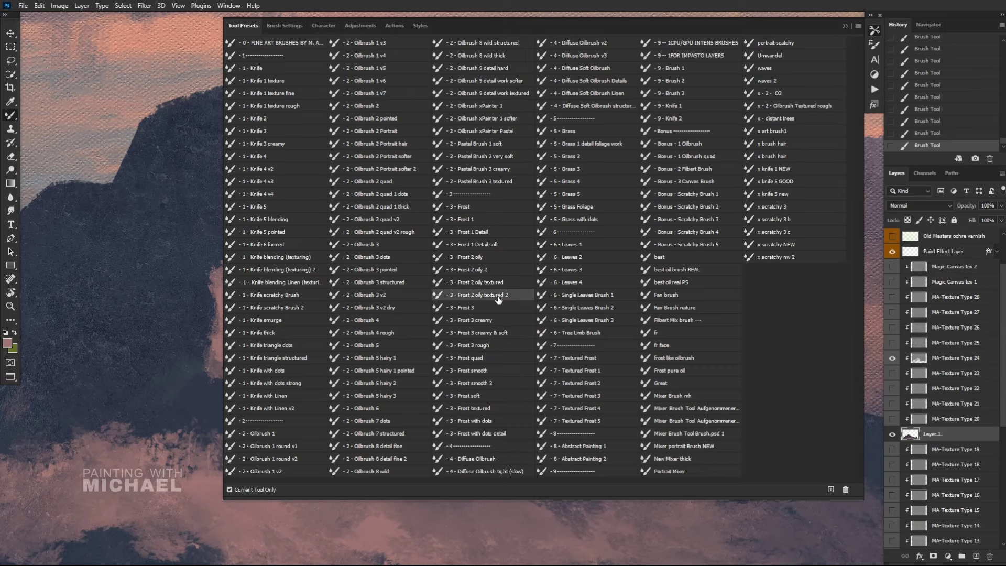
left_click(874, 30)
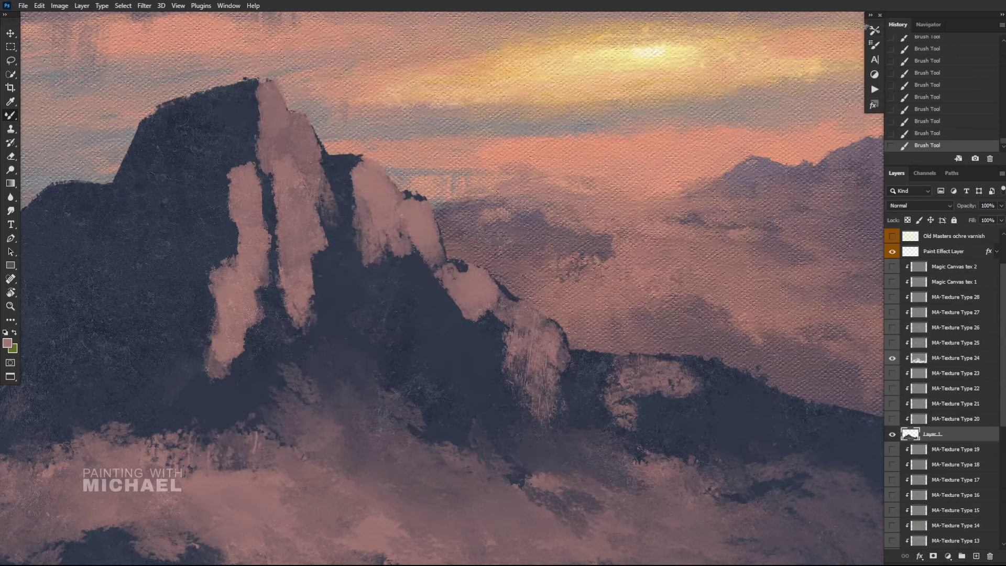
left_click_drag(256, 297, 257, 367)
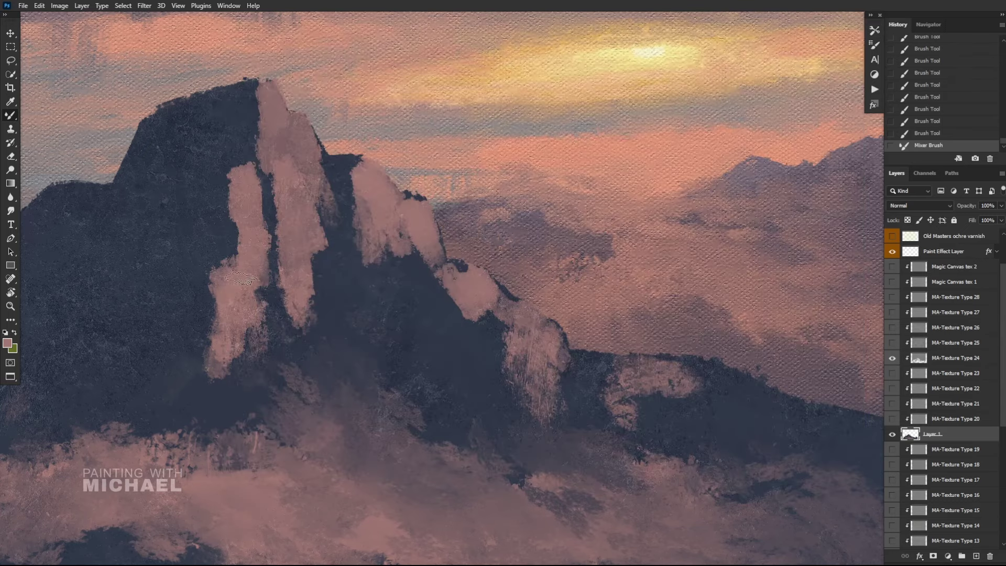
left_click_drag(252, 282, 258, 383)
left_click_drag(314, 243, 320, 298)
left_click_drag(326, 360, 330, 370)
left_click_drag(312, 267, 335, 340)
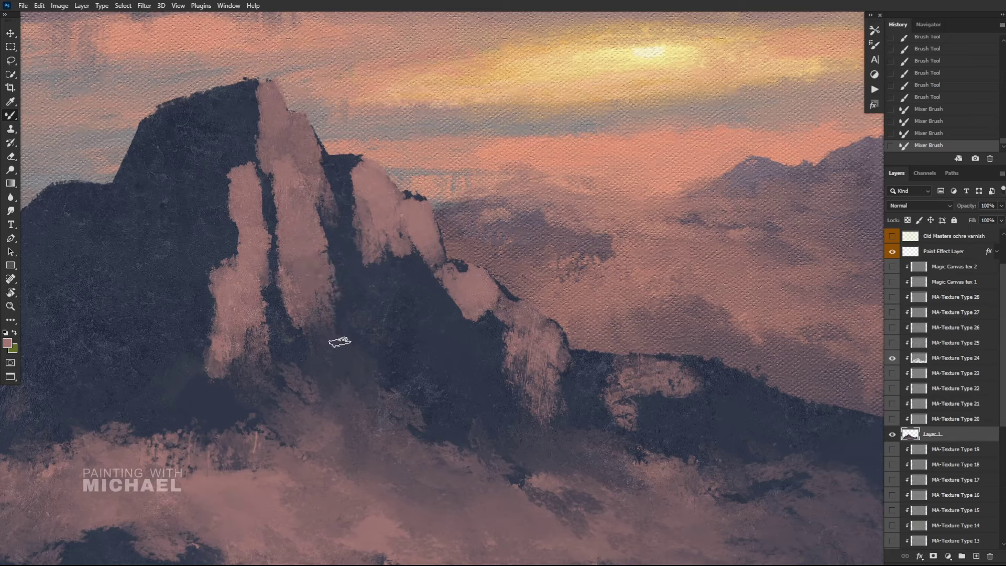
Step: Blend the bases of the pink rock faces along the right ridge into the dark slope with the Mixer Brush
left_click_drag(397, 303, 426, 286)
left_click(383, 229, "alt")
mouse_move(381, 236)
left_mouse_down()
mouse_move(396, 336)
mouse_move(400, 321)
left_mouse_up()
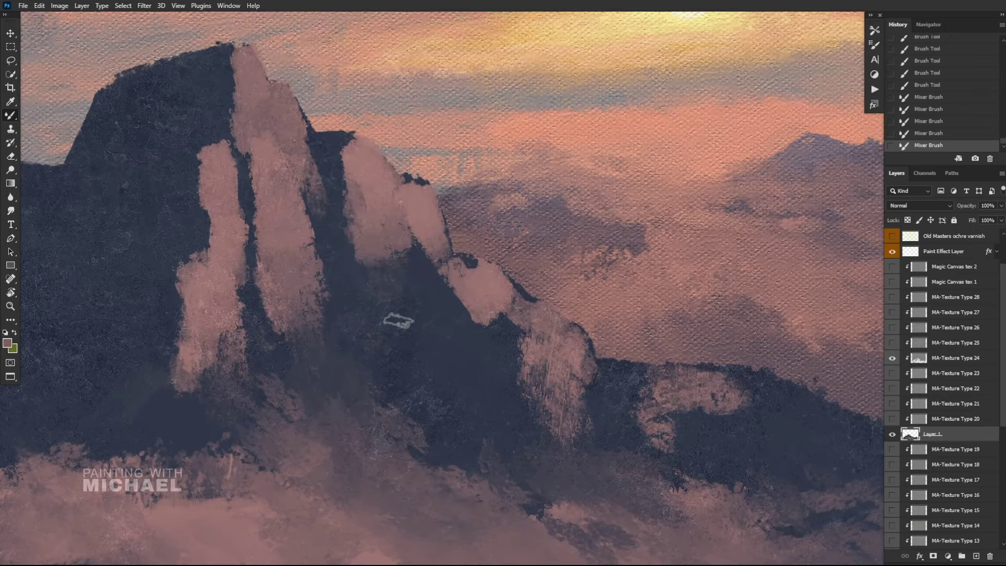
left_click_drag(489, 307, 496, 326)
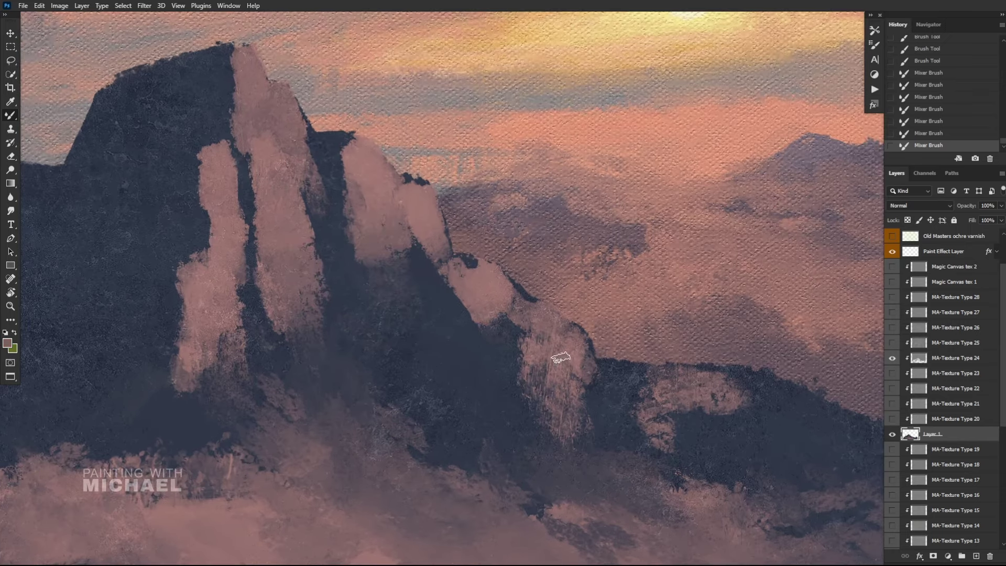
left_click_drag(561, 424, 569, 452)
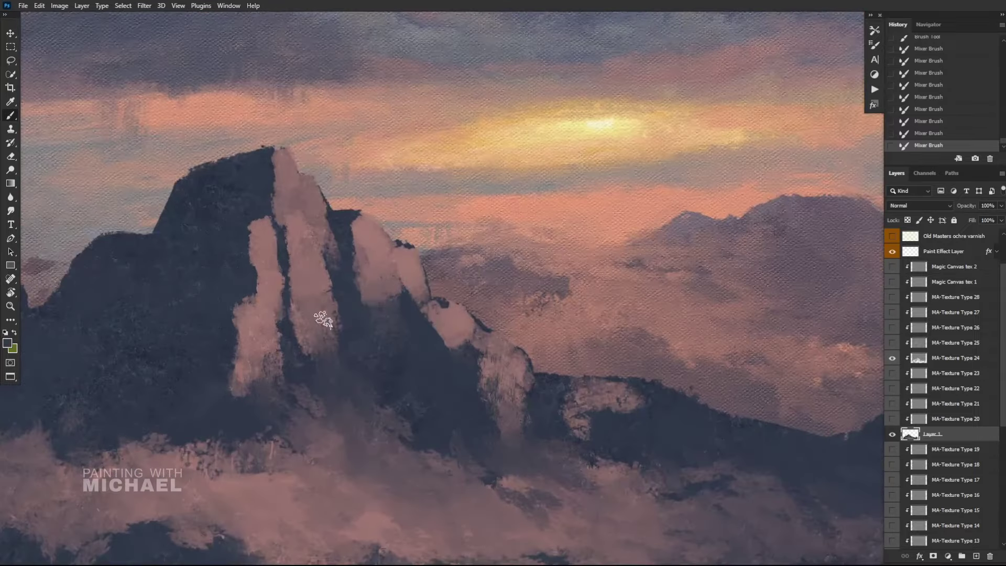
Step: Brush dark navy shading over the pink rock faces from the summit down the right ridge to break them up
left_click_drag(323, 320, 314, 240)
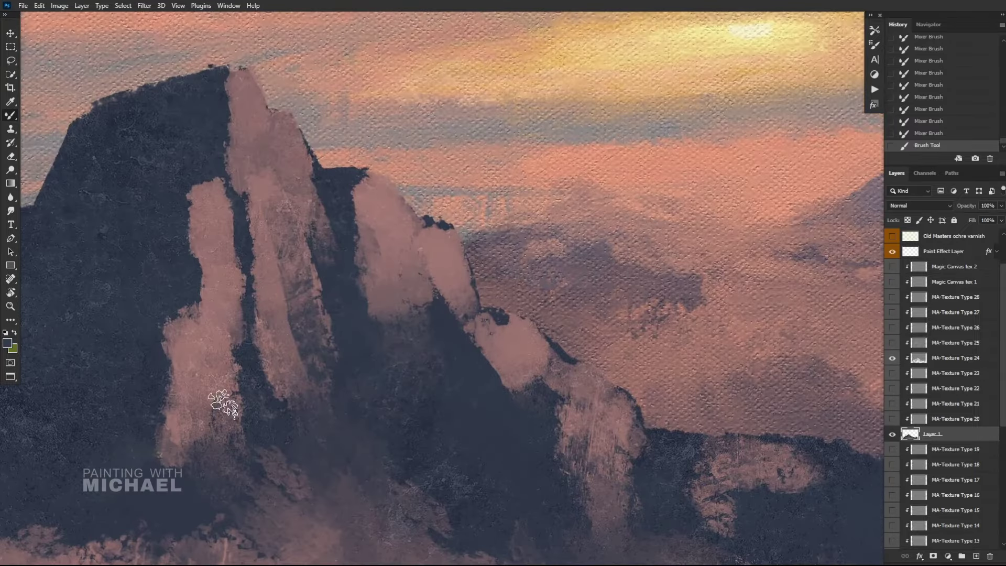
left_click_drag(221, 435, 220, 273)
mouse_move(218, 423)
left_mouse_down()
mouse_move(208, 386)
mouse_move(213, 220)
left_mouse_up()
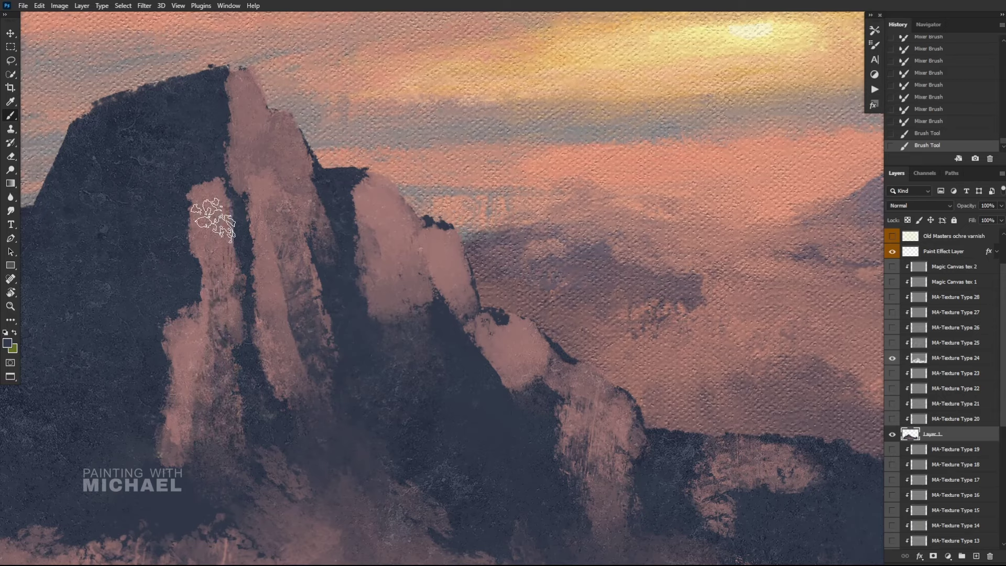
left_click_drag(294, 327, 277, 134)
left_click_drag(427, 303, 393, 216)
left_click_drag(391, 251, 386, 292)
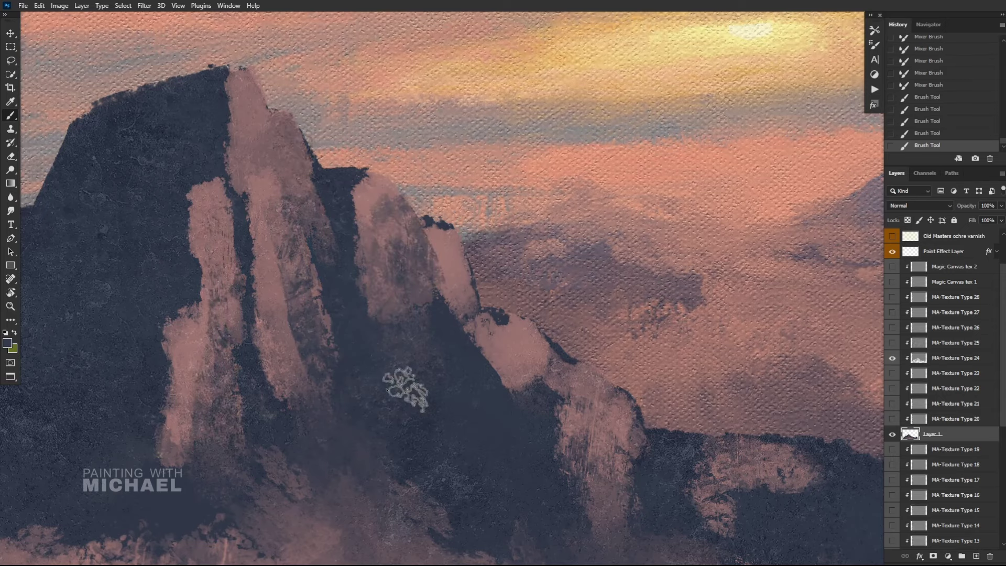
mouse_move(451, 320)
left_mouse_down()
mouse_move(441, 251)
mouse_move(455, 297)
left_mouse_up()
left_click_drag(545, 421, 488, 342)
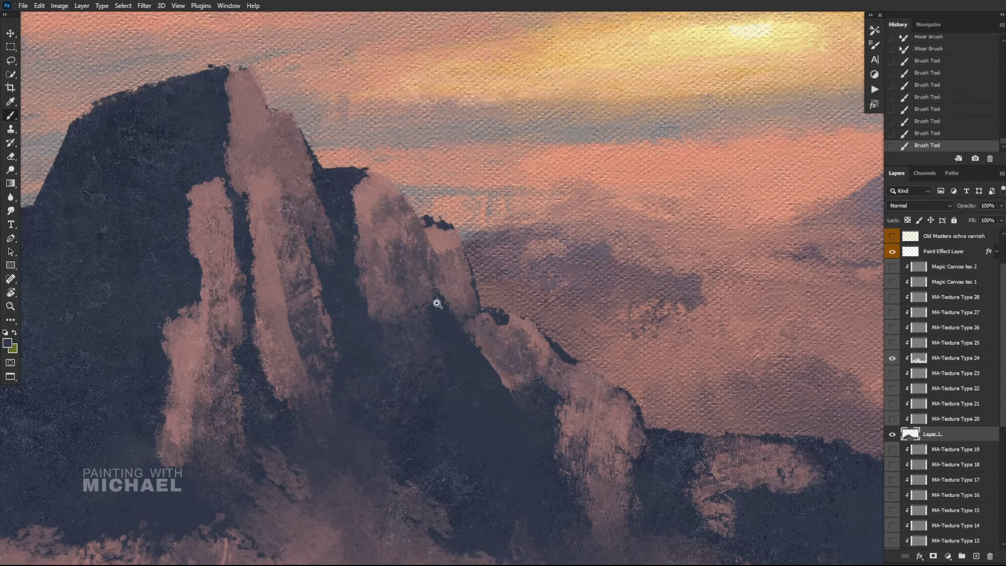
Step: Add further dark shading strokes to the gaps and edges between the rock faces right of the summit
left_click_drag(438, 303, 395, 299)
left_click_drag(367, 345, 347, 250)
mouse_move(355, 370)
left_mouse_down()
mouse_move(307, 331)
mouse_move(353, 361)
left_mouse_up()
left_click_drag(490, 349, 479, 343)
left_click_drag(453, 308, 459, 304)
Step: Sample tones from the painted rock and refine the middle face with lighter and darker strokes
left_click(424, 285, "alt")
mouse_move(410, 371)
left_mouse_down()
mouse_move(393, 324)
mouse_move(392, 270)
left_mouse_up()
left_click(423, 334, "alt")
left_click_drag(411, 369, 402, 342)
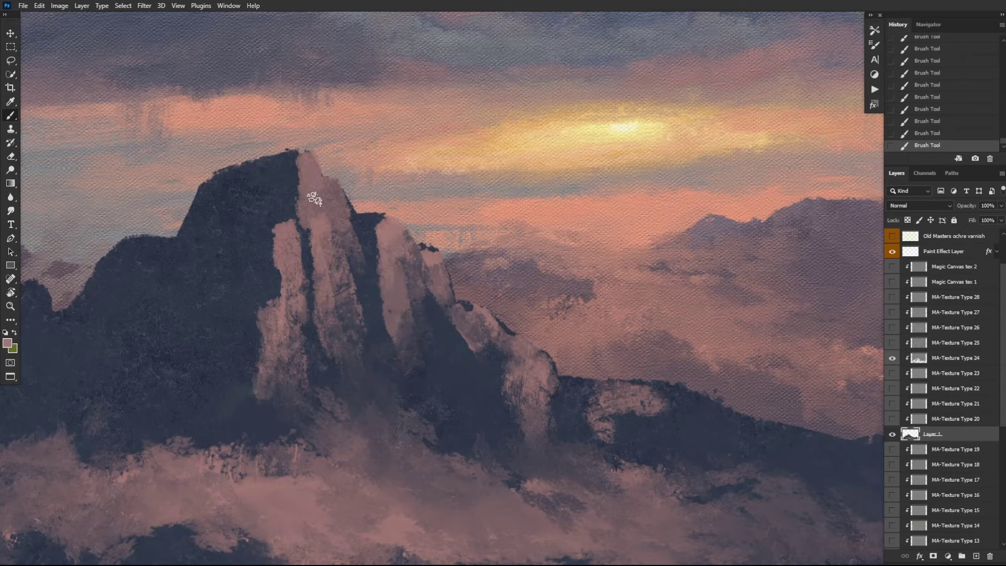
left_click_drag(331, 271, 284, 263)
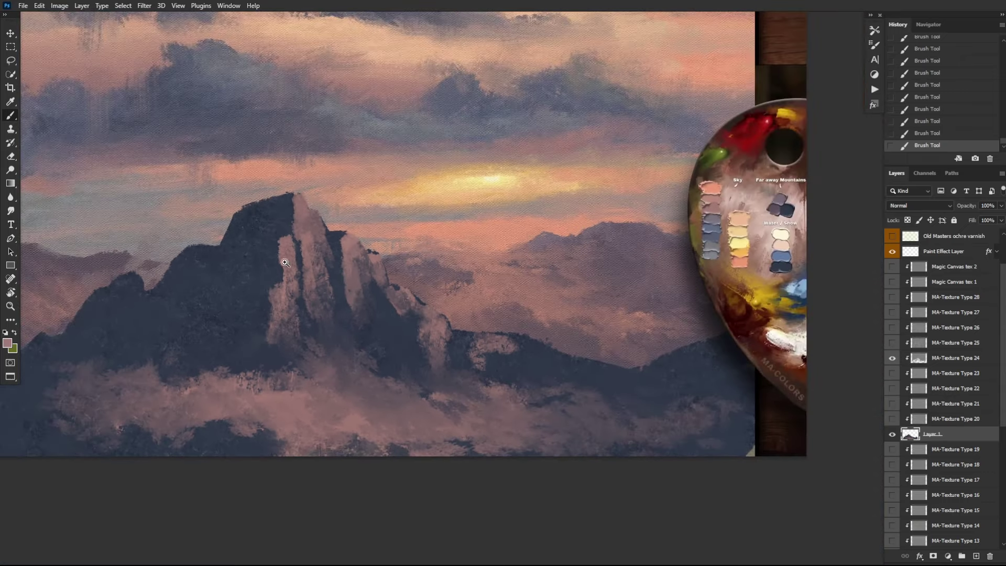
Step: Sample the pale peach from the Water / Snow swatches and paint bright snow highlights on the rock faces near the summit
scroll(785, 232, "up", 3)
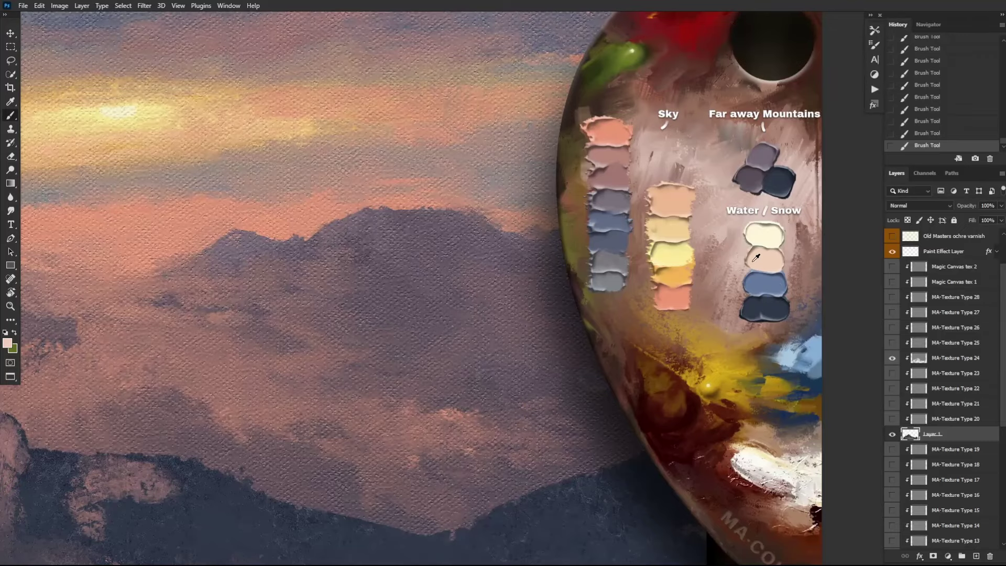
left_click_drag(571, 300, 445, 308)
left_click_drag(346, 308, 659, 293)
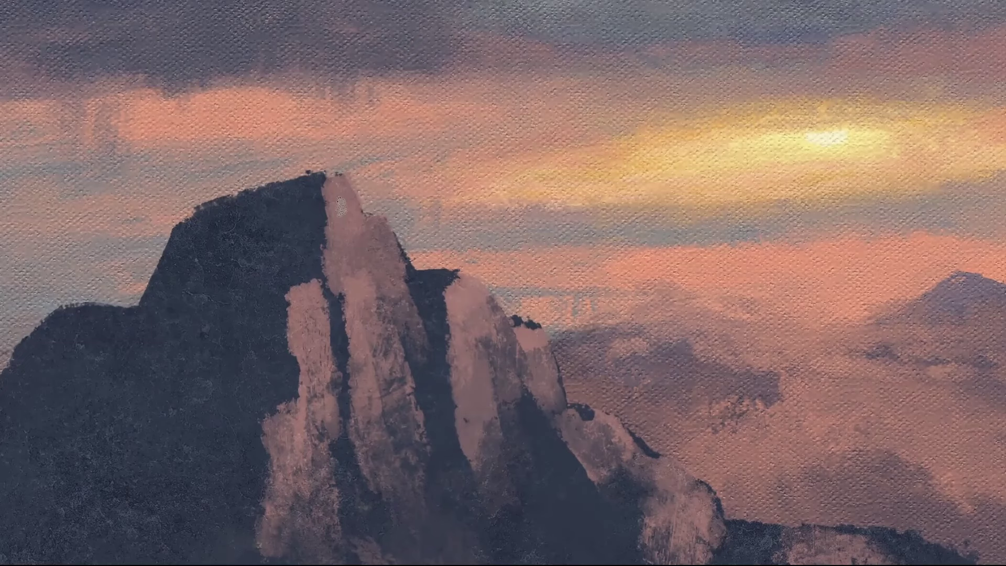
mouse_move(338, 192)
left_mouse_down()
mouse_move(341, 254)
mouse_move(379, 239)
mouse_move(373, 216)
mouse_move(376, 299)
left_mouse_up()
mouse_move(357, 231)
left_mouse_down()
mouse_move(309, 317)
mouse_move(309, 391)
left_mouse_up()
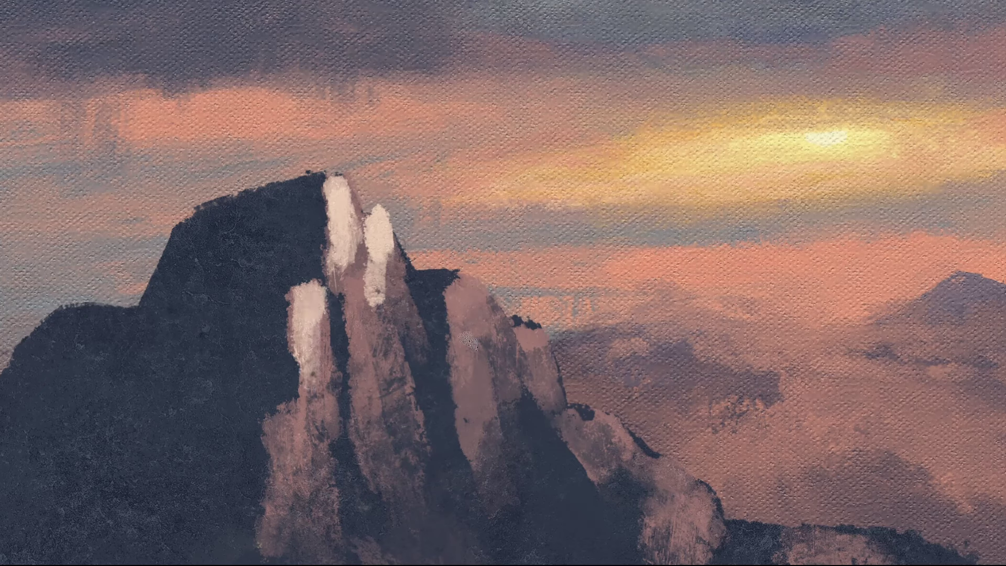
Step: Extend the pale peach snow highlights onto the rock faces right of the summit and blend their lower edges into the rock
mouse_move(469, 341)
left_mouse_down()
mouse_move(461, 280)
mouse_move(459, 362)
left_mouse_up()
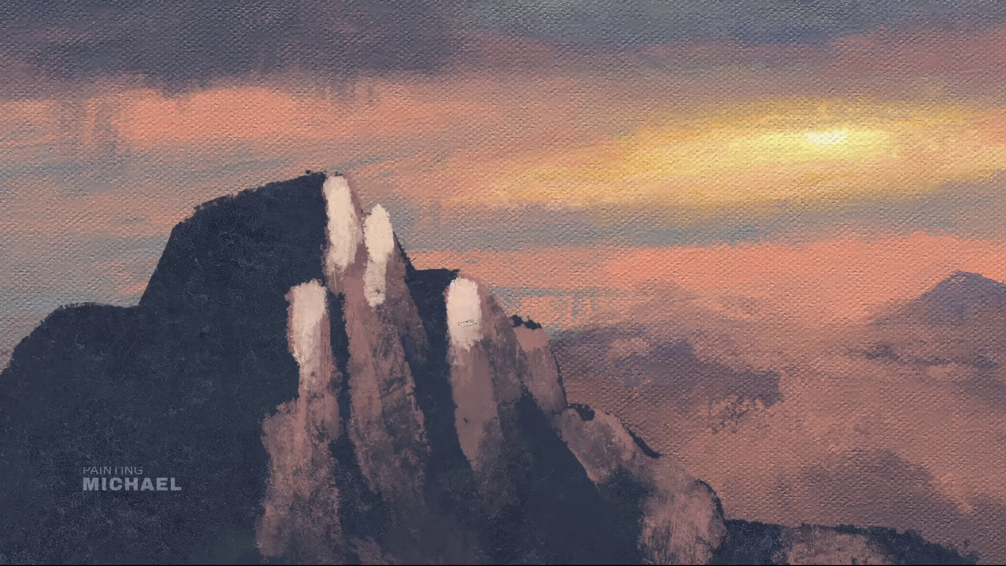
left_click_drag(466, 324, 472, 411)
left_click_drag(386, 252, 381, 301)
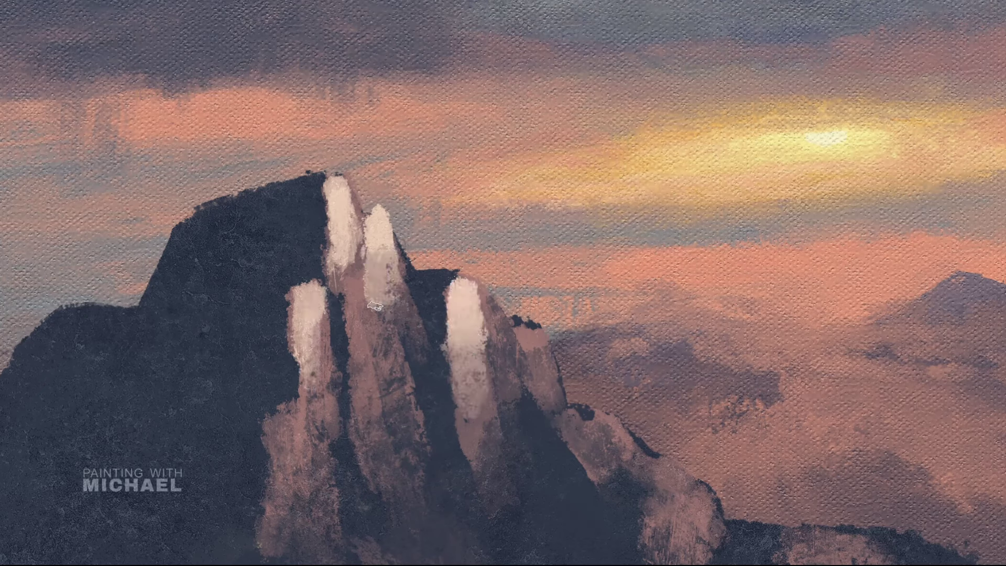
left_click_drag(346, 241, 346, 301)
left_click_drag(314, 361, 313, 377)
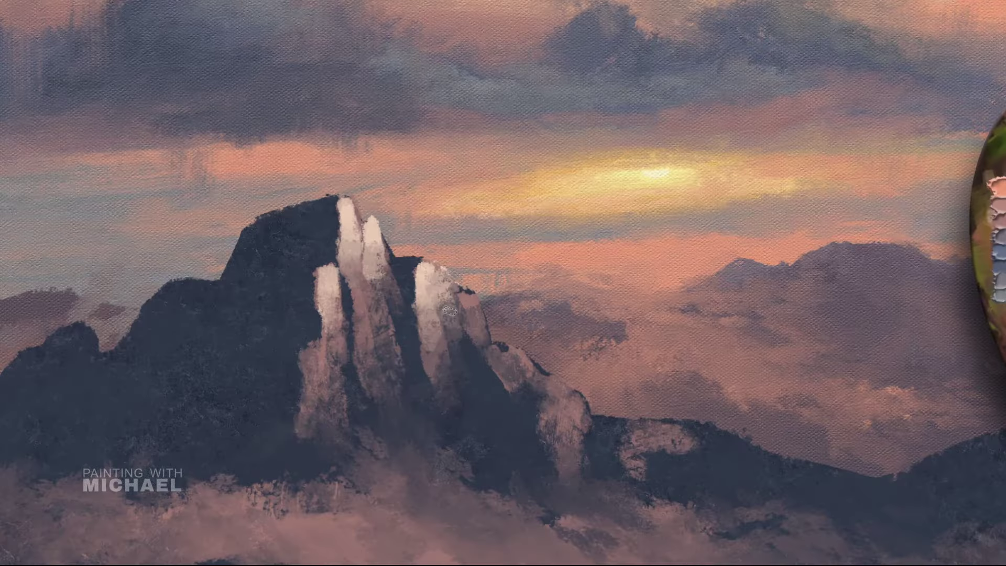
left_click_drag(386, 259, 392, 286)
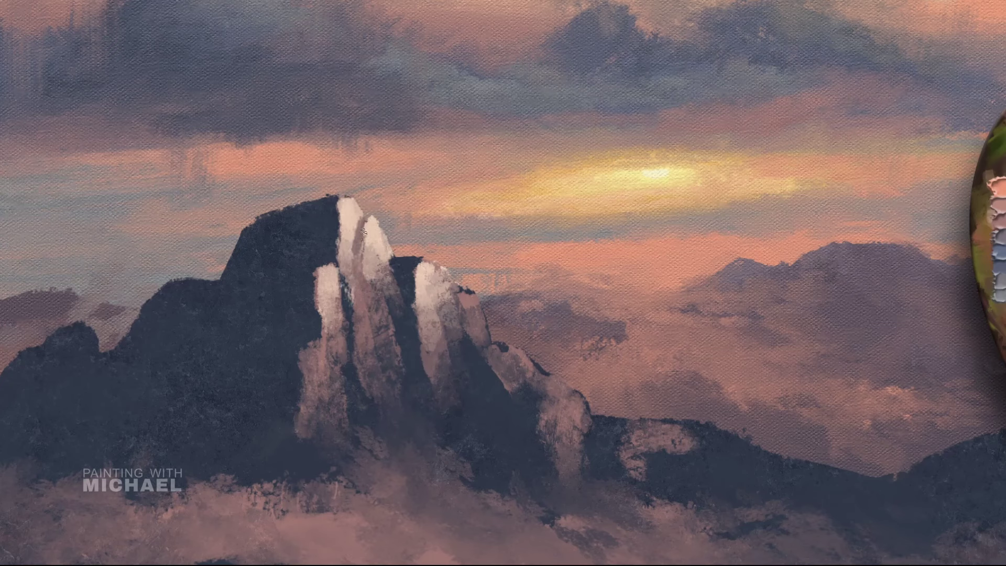
Step: Sample rock and shadow tones from the painting and streak them down through the pale highlights to carve vertical crevices
left_click(357, 247, "alt")
left_click_drag(352, 217, 337, 260)
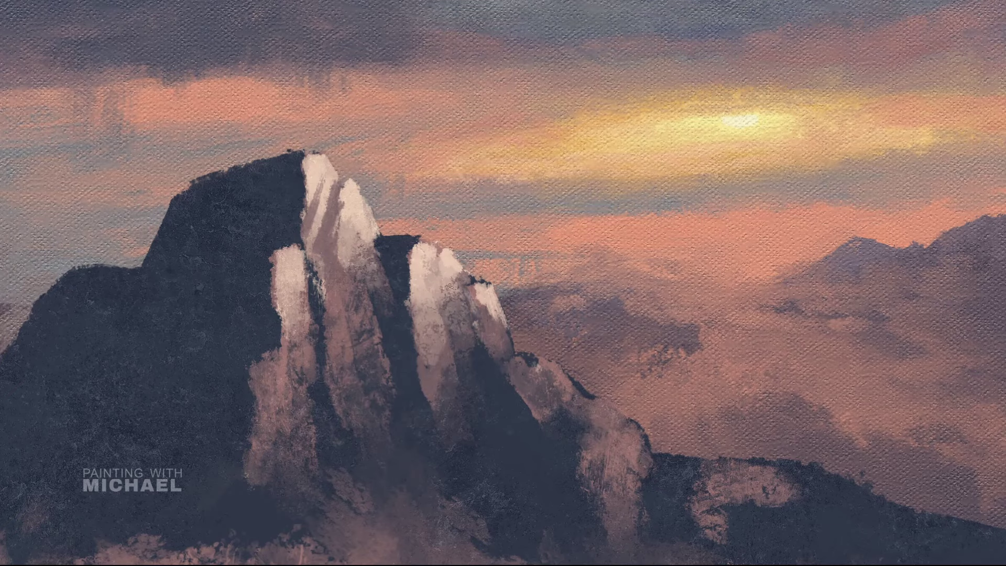
left_click(482, 343, "alt")
left_click_drag(454, 282, 455, 385)
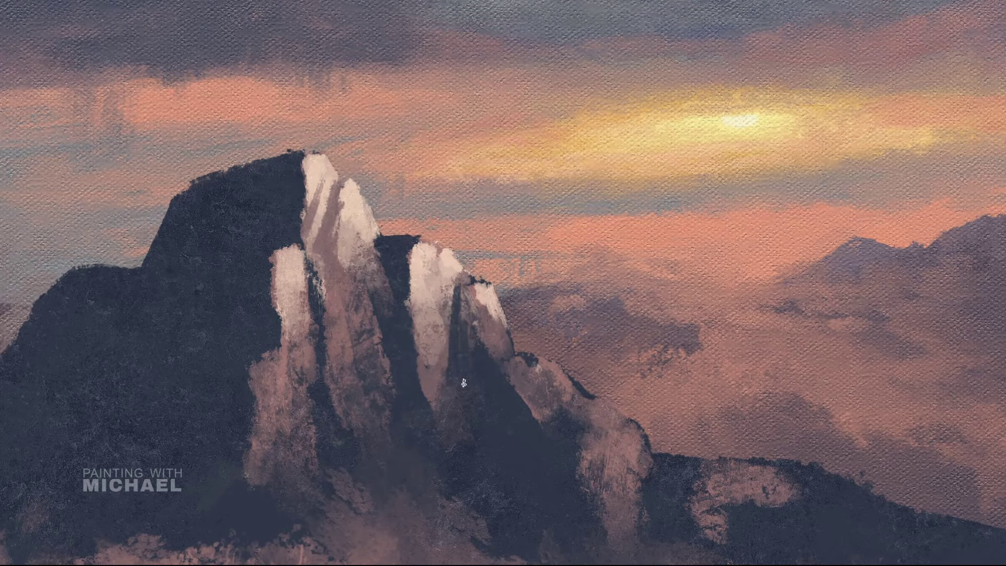
left_click_drag(441, 279, 440, 374)
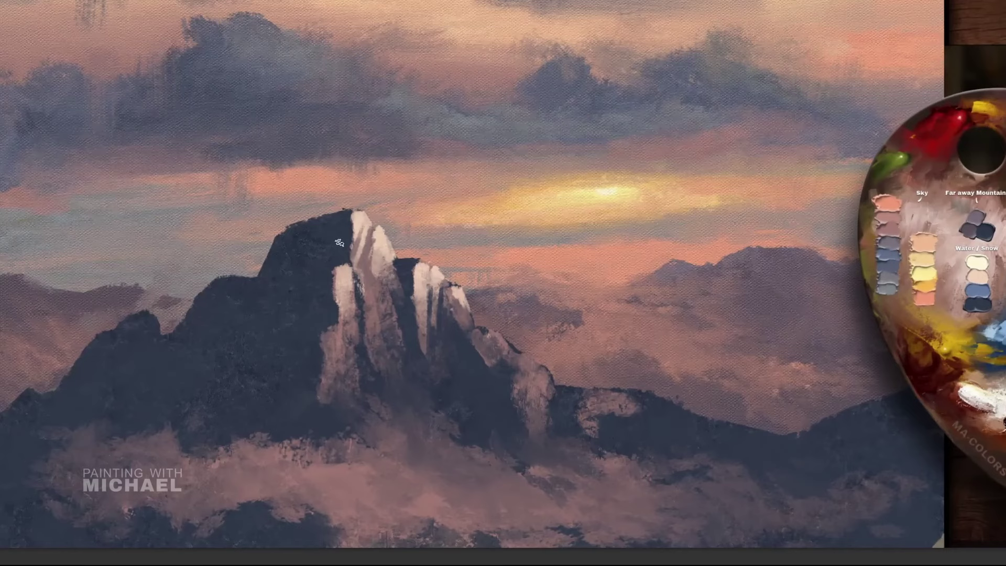
Step: Paint blue shadowed snow over the mountain's dark left slopes, from beside the summit down to the small left peak
mouse_move(340, 243)
left_mouse_down()
mouse_move(343, 217)
mouse_move(289, 234)
mouse_move(320, 260)
mouse_move(334, 238)
mouse_move(288, 338)
mouse_move(328, 277)
mouse_move(330, 309)
mouse_move(270, 396)
mouse_move(311, 356)
mouse_move(289, 367)
left_mouse_up()
scroll(328, 251, "up", 2)
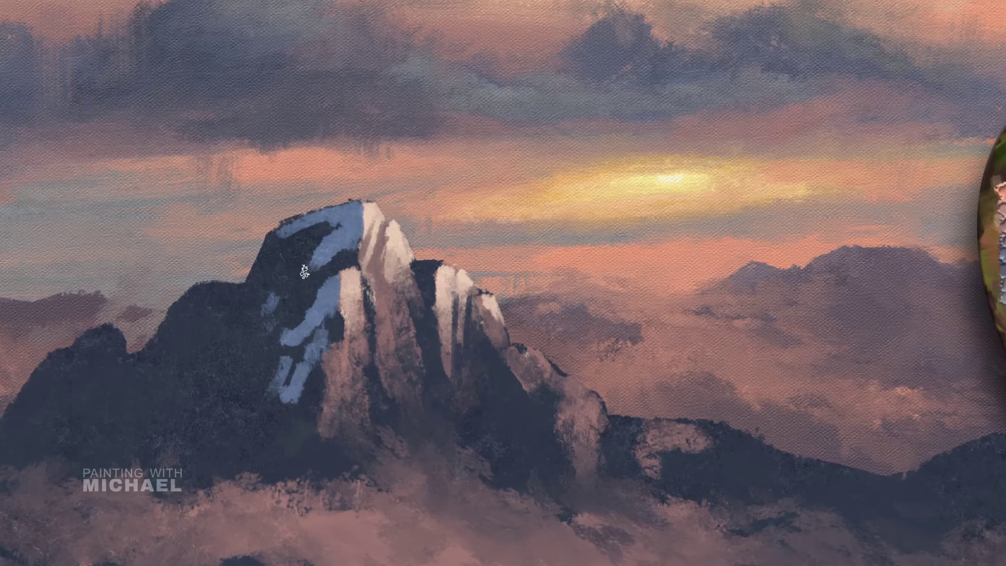
mouse_move(304, 272)
left_mouse_down()
mouse_move(254, 337)
mouse_move(237, 334)
mouse_move(220, 348)
mouse_move(228, 336)
mouse_move(214, 356)
left_mouse_up()
mouse_move(257, 302)
left_mouse_down()
mouse_move(302, 255)
mouse_move(271, 289)
mouse_move(312, 261)
mouse_move(316, 305)
mouse_move(272, 362)
mouse_move(309, 279)
left_mouse_up()
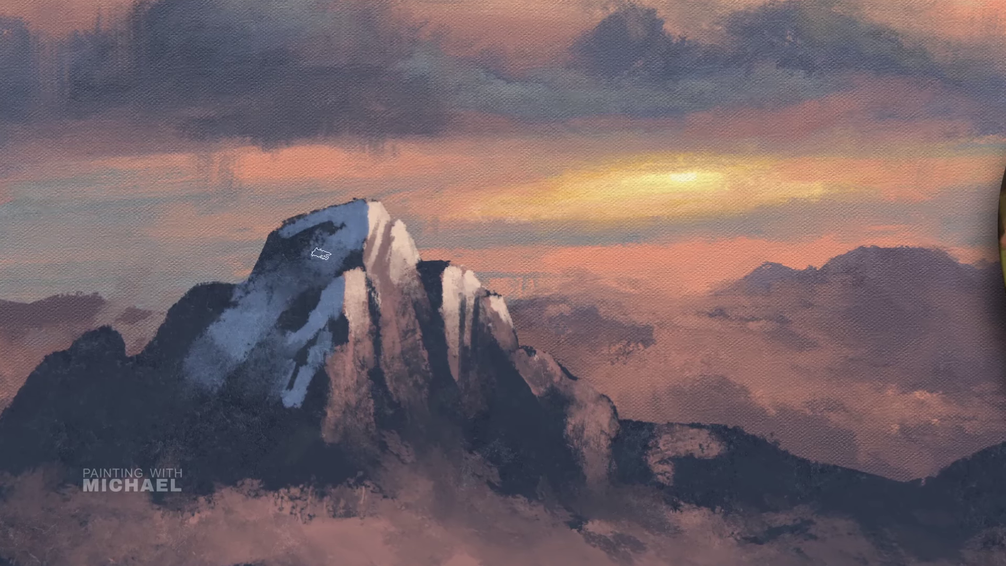
mouse_move(165, 393)
left_mouse_down()
mouse_move(101, 382)
mouse_move(75, 354)
mouse_move(91, 344)
mouse_move(41, 378)
mouse_move(72, 356)
mouse_move(40, 445)
mouse_move(17, 435)
mouse_move(19, 405)
mouse_move(46, 368)
mouse_move(26, 444)
mouse_move(70, 404)
mouse_move(97, 419)
mouse_move(144, 413)
mouse_move(164, 423)
mouse_move(117, 448)
mouse_move(195, 436)
mouse_move(209, 458)
left_mouse_up()
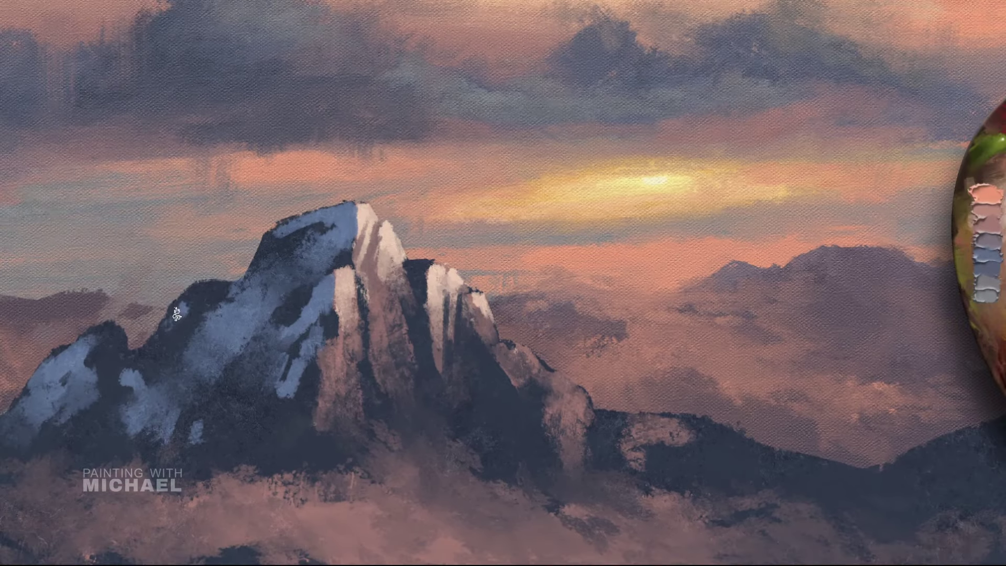
left_click_drag(177, 314, 191, 319)
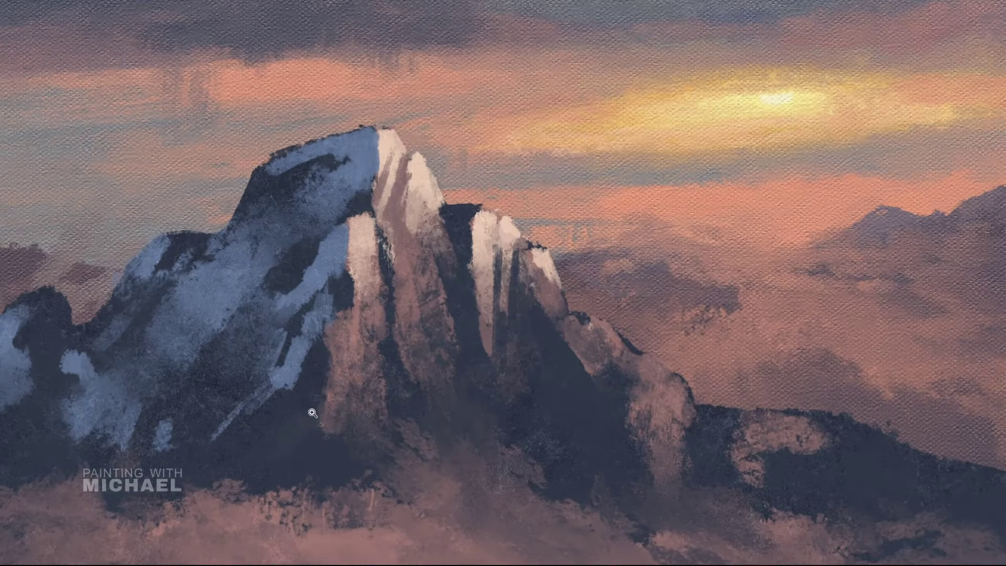
mouse_move(315, 415)
left_mouse_down()
mouse_move(320, 390)
mouse_move(260, 302)
left_mouse_up()
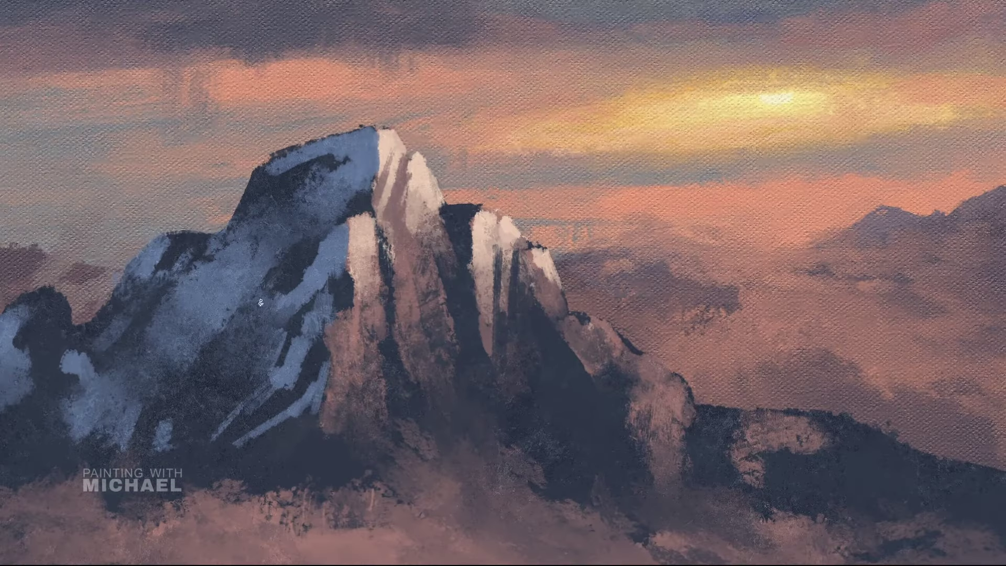
Step: Break up the blue snow with dark diagonal strokes and reshape the rock patches along the right ridge with pink and navy
left_click_drag(312, 157, 246, 215)
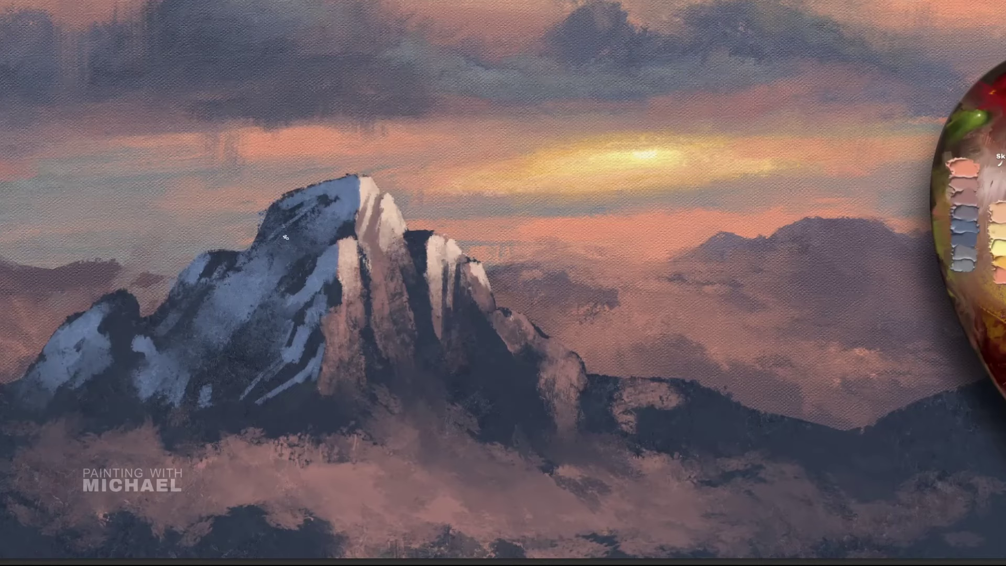
left_click_drag(272, 241, 224, 317)
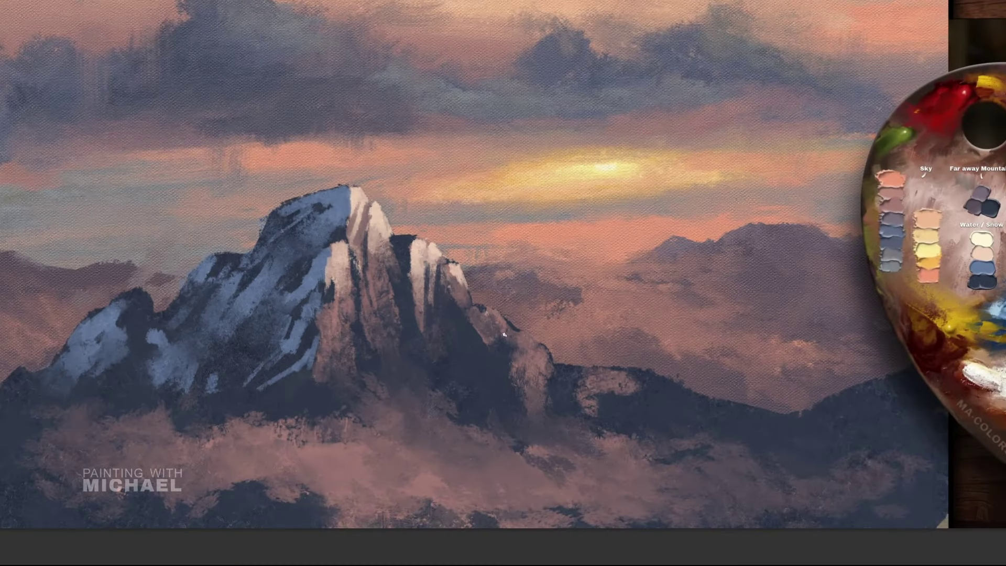
mouse_move(451, 369)
left_mouse_down()
mouse_move(482, 317)
mouse_move(521, 358)
mouse_move(485, 386)
mouse_move(495, 414)
left_mouse_up()
mouse_move(623, 382)
left_mouse_down()
mouse_move(636, 402)
mouse_move(598, 390)
left_mouse_up()
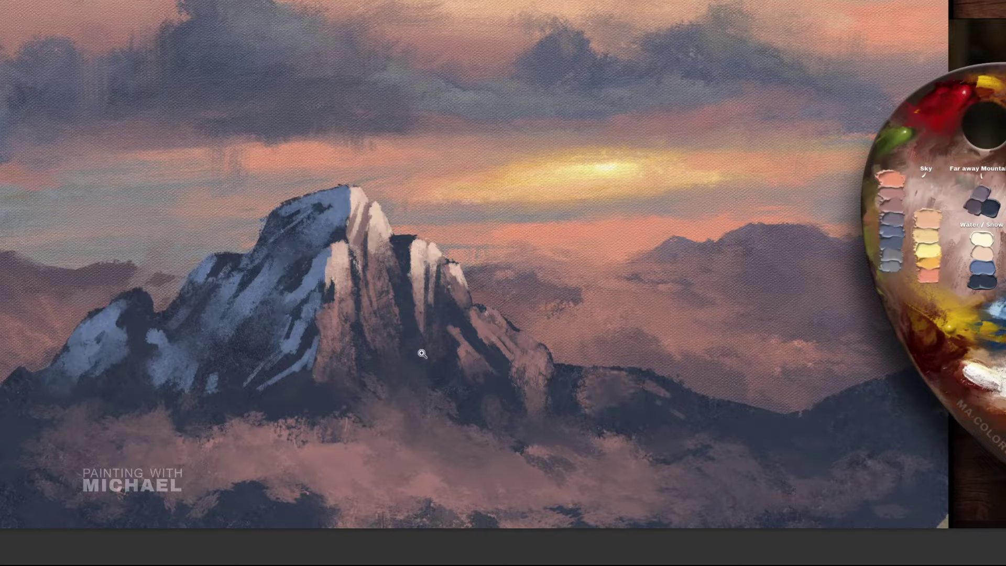
Step: Brush warm yellow-orange light texture onto the sunlit rock faces below the summit and down the right ridge
mouse_move(423, 353)
left_mouse_down()
mouse_move(403, 352)
mouse_move(437, 338)
left_mouse_up()
left_click_drag(340, 319, 370, 320)
left_click_drag(357, 283, 361, 356)
mouse_move(375, 272)
left_mouse_down()
mouse_move(378, 308)
mouse_move(364, 328)
left_mouse_up()
left_click_drag(275, 383, 278, 461)
left_click_drag(402, 347, 419, 347)
left_click_drag(320, 283, 340, 399)
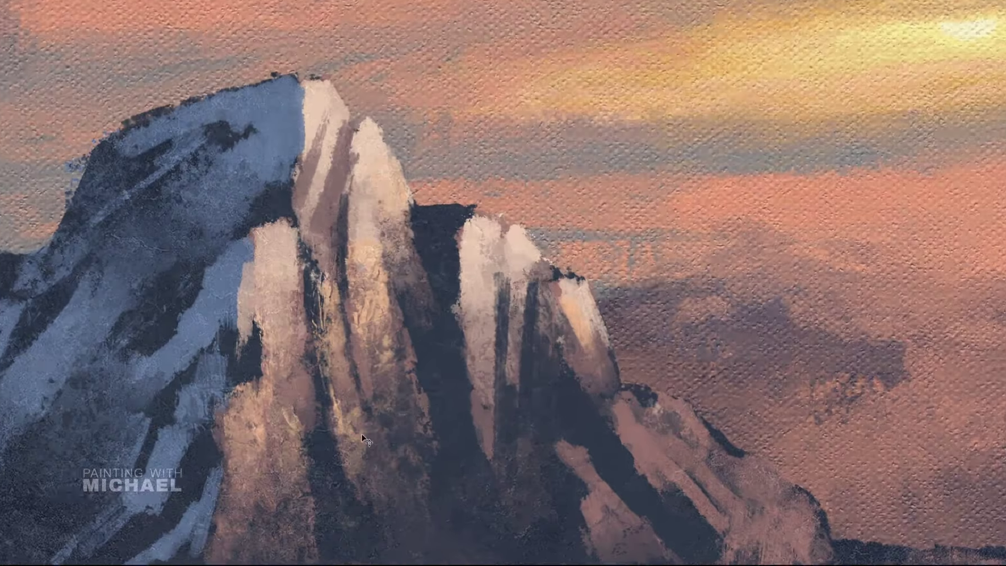
left_click_drag(361, 434, 333, 419)
left_click_drag(483, 315, 493, 357)
mouse_move(582, 488)
left_mouse_down()
mouse_move(490, 409)
mouse_move(479, 377)
left_mouse_up()
mouse_move(456, 320)
left_mouse_down()
mouse_move(471, 348)
mouse_move(480, 335)
left_mouse_up()
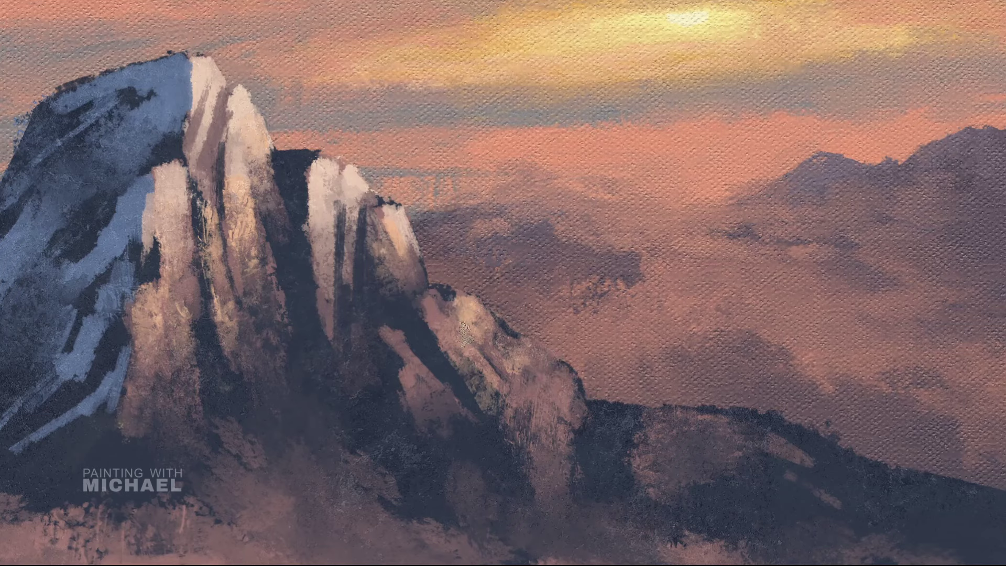
Step: Paint thin dark vertical cracks into the leftmost sunlit rock face and the lower end of the right ridge
scroll(464, 335, "down", 3)
scroll(464, 334, "up", 2)
scroll(464, 334, "down", 1)
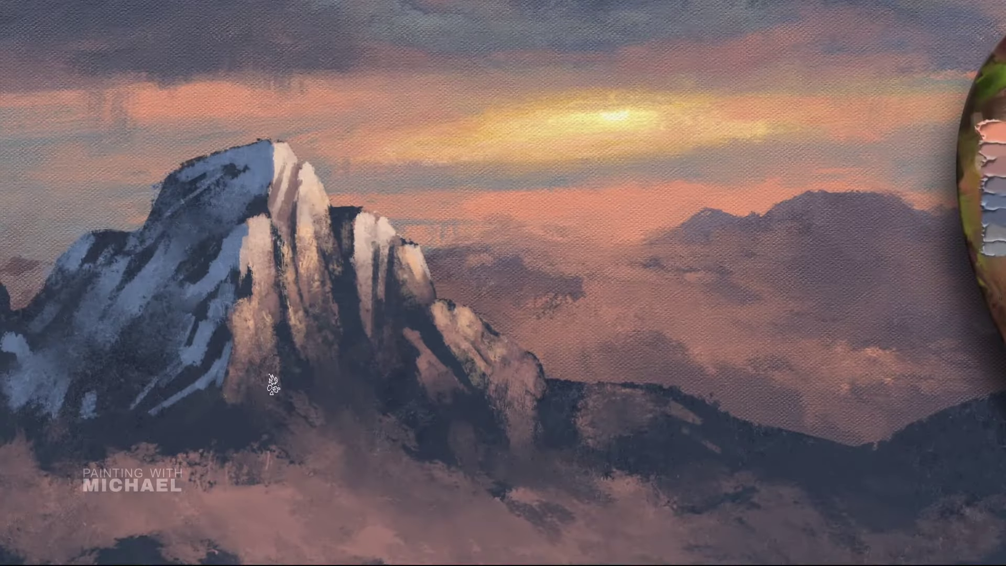
mouse_move(246, 306)
left_mouse_down()
mouse_move(238, 403)
mouse_move(242, 363)
left_mouse_up()
left_click_drag(258, 380, 262, 410)
left_click_drag(514, 431, 531, 459)
scroll(410, 270, "up", 1)
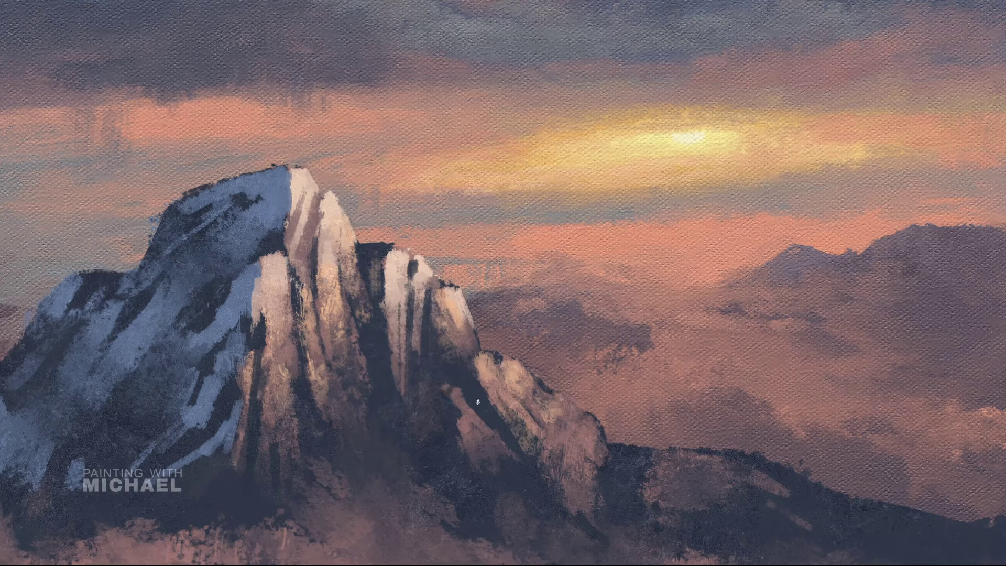
Step: Sample the blue snow from the left slope and add blue shadow patches between and below the sunlit rock faces
left_click(247, 289, "alt")
left_click_drag(431, 292, 423, 332)
left_click_drag(475, 363, 450, 379)
mouse_move(483, 400)
left_mouse_down()
mouse_move(495, 424)
mouse_move(400, 457)
left_mouse_up()
mouse_move(438, 417)
left_mouse_down()
mouse_move(420, 319)
mouse_move(407, 385)
left_mouse_up()
left_click_drag(510, 361, 526, 390)
left_click_drag(290, 288, 296, 335)
left_click_drag(311, 340, 284, 385)
left_click_drag(253, 408, 244, 418)
left_click_drag(318, 362, 335, 405)
left_click_drag(361, 287, 358, 348)
left_click_drag(358, 241, 359, 297)
left_click_drag(203, 352, 191, 429)
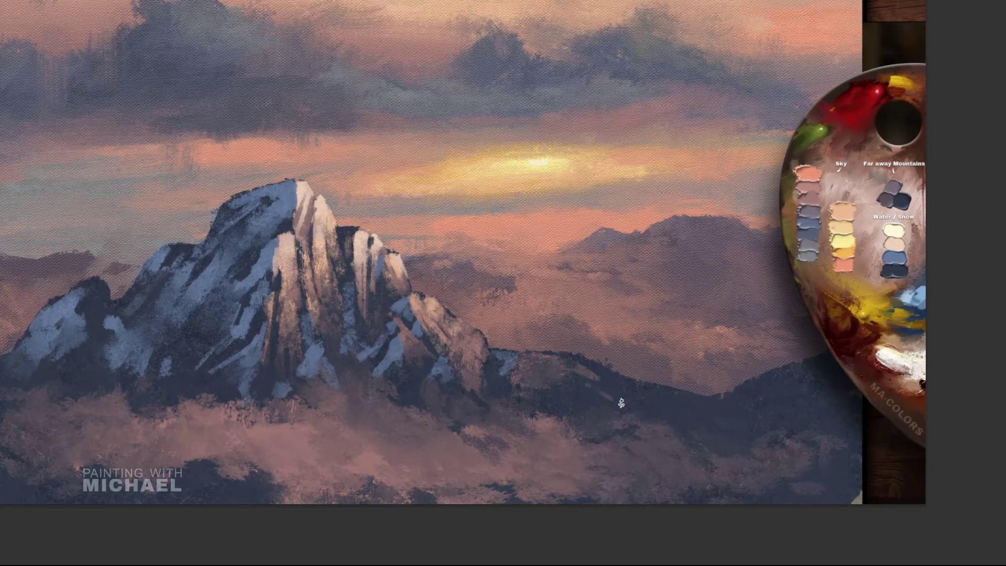
Step: Refine the small left peak with sampled snow color and paint a pale sunlit highlight on its right side
scroll(85, 281, "up", 5)
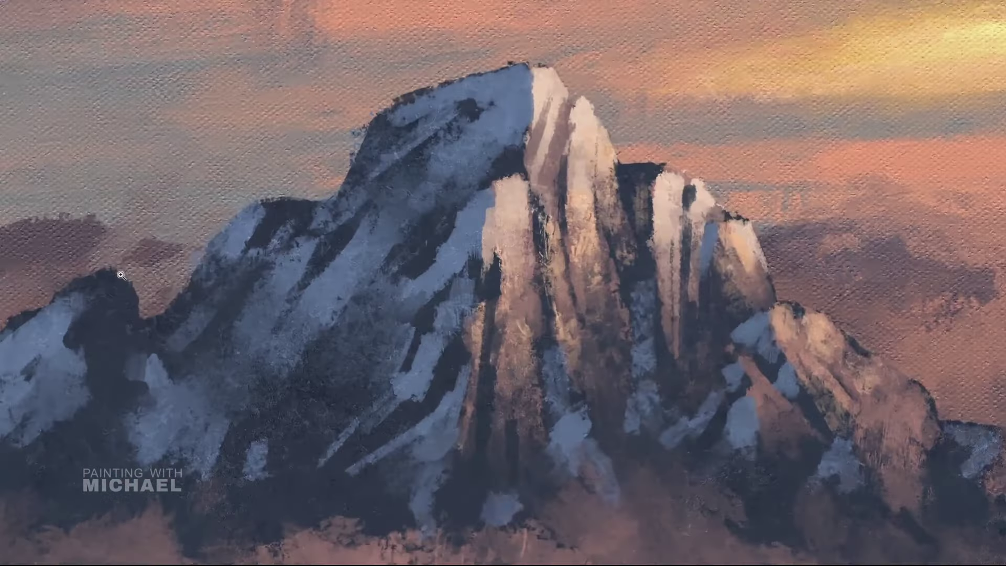
mouse_move(113, 280)
left_mouse_down()
mouse_move(131, 310)
mouse_move(106, 313)
mouse_move(105, 326)
mouse_move(106, 273)
left_mouse_up()
left_click(56, 334, "alt")
left_click_drag(107, 334, 98, 366)
left_click_drag(175, 297, 189, 307)
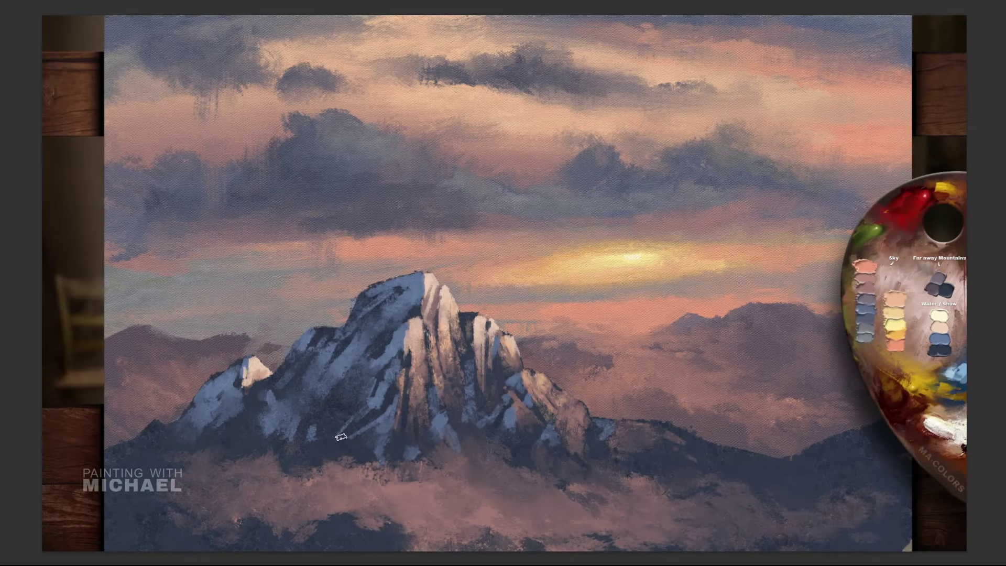
Step: Brush soft mist across the foot of the mountain on both sides
left_click_drag(325, 473, 133, 472)
mouse_move(667, 484)
left_mouse_down()
mouse_move(707, 548)
mouse_move(887, 483)
left_mouse_up()
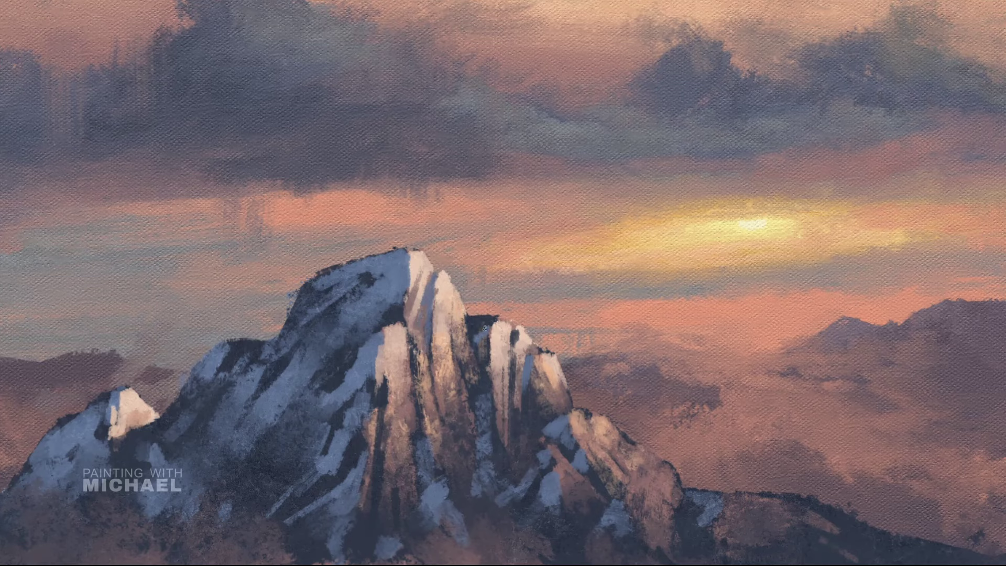
Step: Add small blue snow strokes in the notch and lower rock faces, and touch up the summit highlights with sampled warm tones
left_click_drag(485, 329, 492, 319)
mouse_move(539, 392)
left_mouse_down()
mouse_move(518, 428)
mouse_move(524, 440)
left_mouse_up()
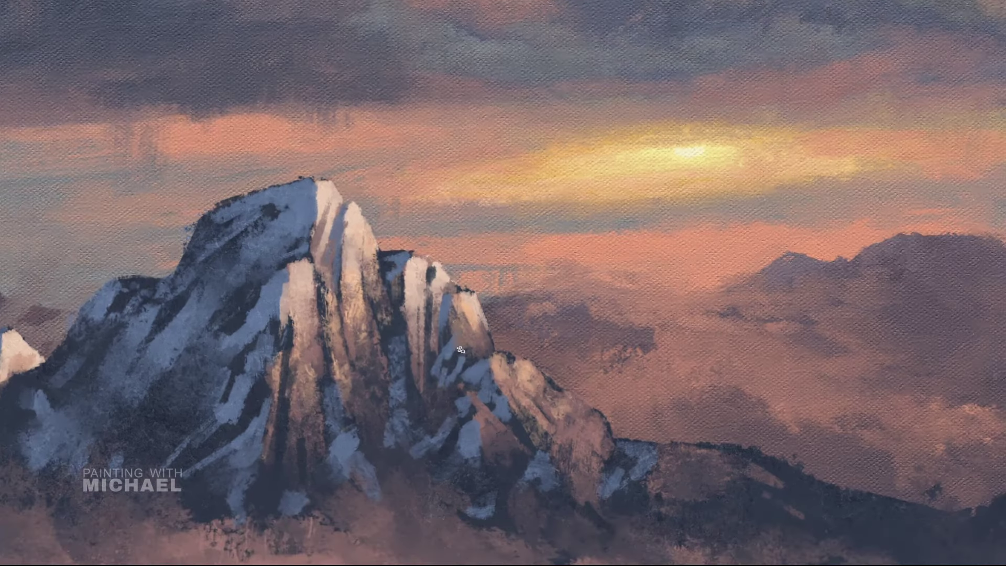
left_click(476, 314, "alt")
mouse_move(455, 326)
left_mouse_down()
mouse_move(476, 313)
mouse_move(468, 343)
left_mouse_up()
mouse_move(315, 188)
left_mouse_down()
mouse_move(339, 190)
mouse_move(309, 262)
left_mouse_up()
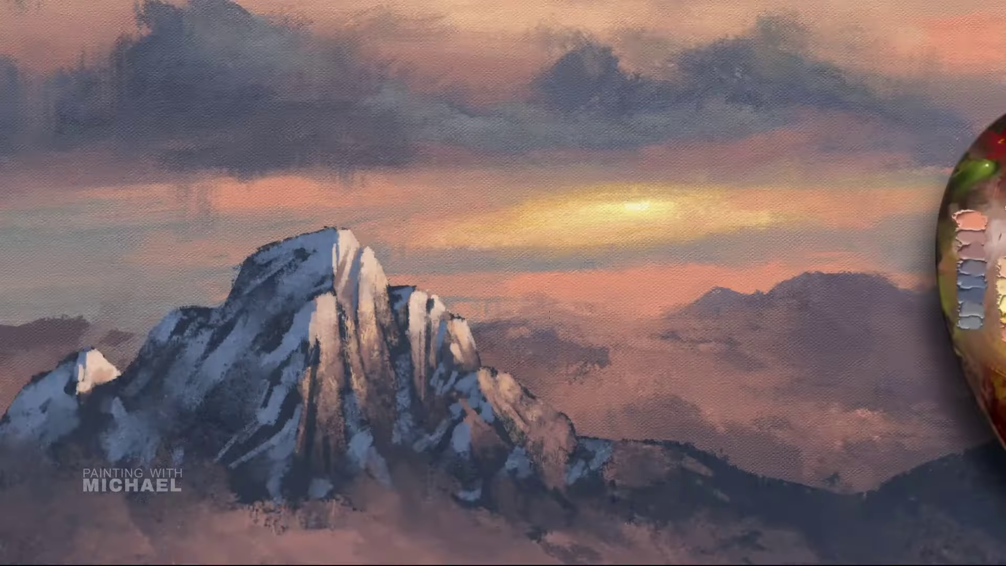
Step: Choose another brush and glaze soft shadow over the mountain's lower slopes to subdue the blue snow and rock contrast
right_click(318, 353)
double_click(330, 319)
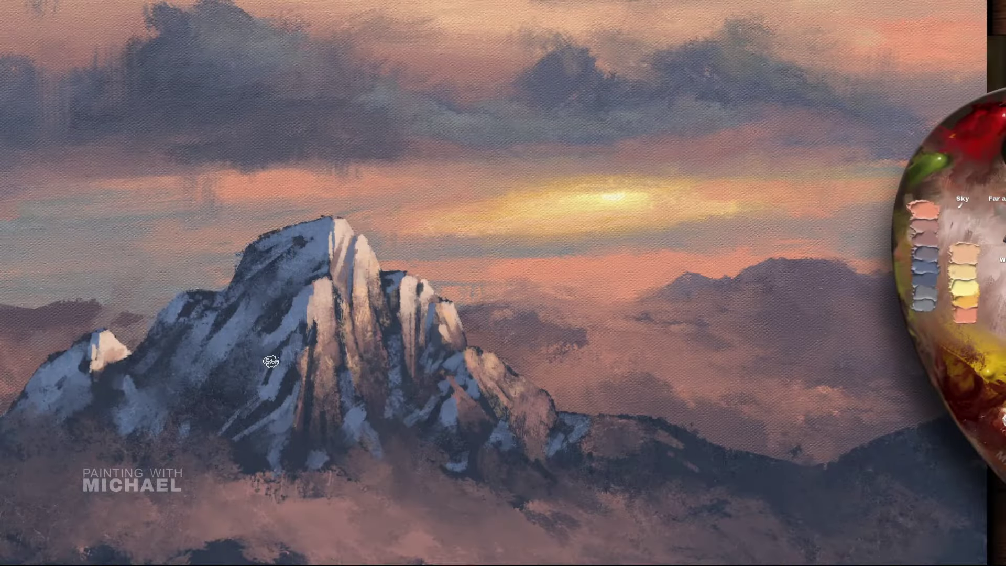
mouse_move(233, 388)
left_mouse_down()
mouse_move(250, 362)
mouse_move(254, 421)
mouse_move(204, 390)
mouse_move(169, 418)
left_mouse_up()
key("bracketleft")
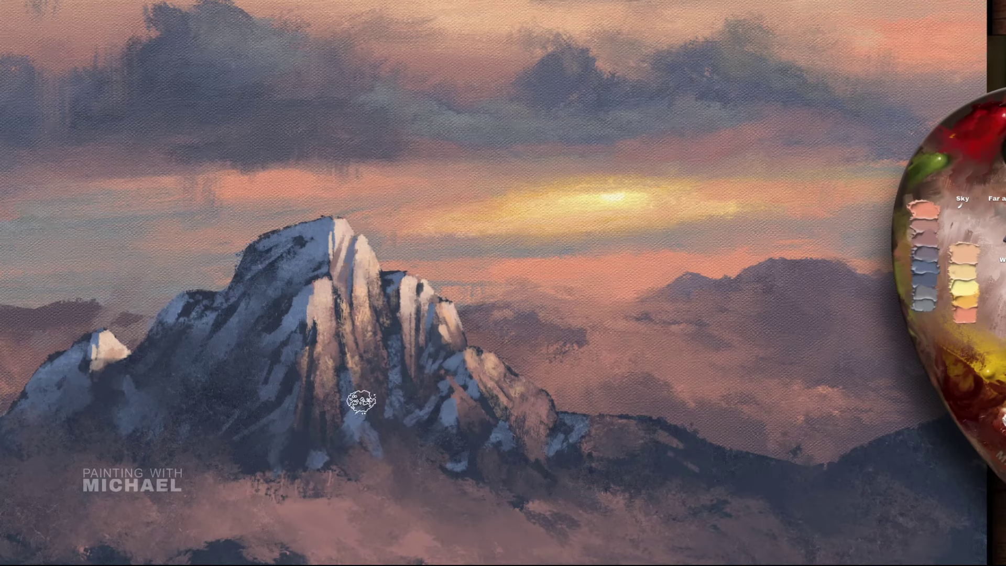
left_click_drag(359, 402, 422, 445)
left_click_drag(430, 403, 455, 456)
mouse_move(426, 371)
left_mouse_down()
mouse_move(512, 474)
mouse_move(452, 392)
left_mouse_up()
left_click_drag(290, 376, 290, 362)
left_click_drag(407, 352, 476, 409)
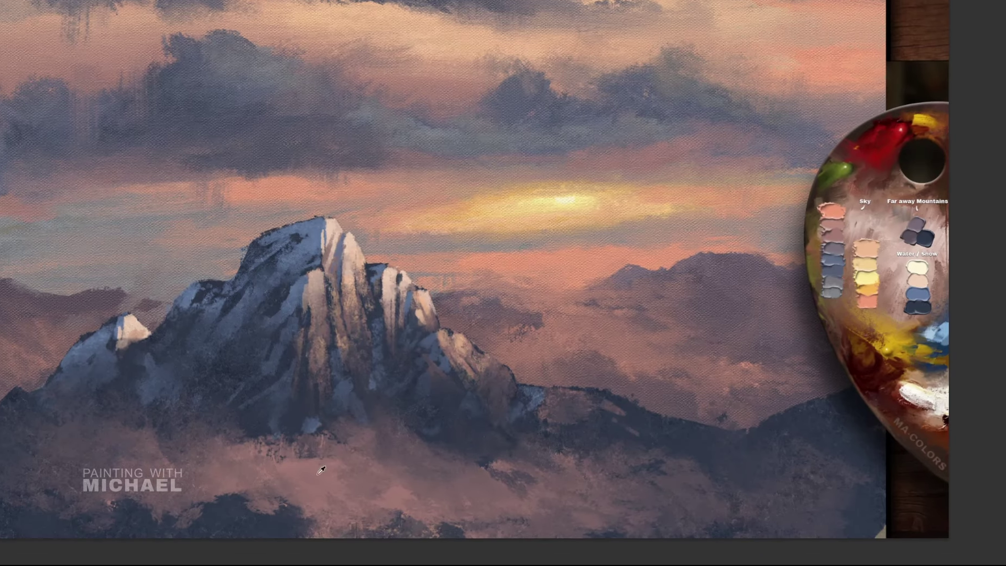
Step: Sample the pink mist color and paint a large cloud bank over the dark hills at the far right
left_click(317, 474, "alt")
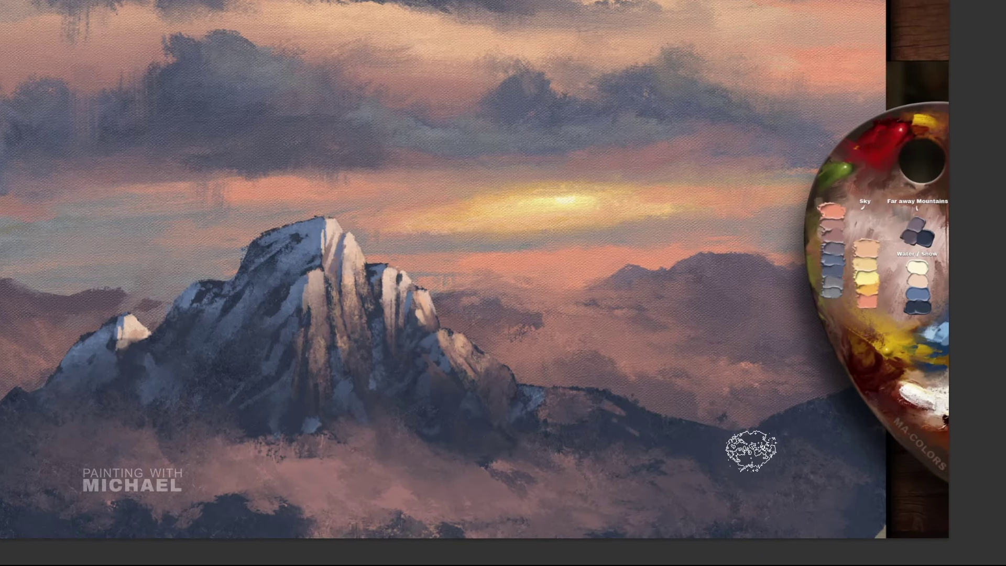
mouse_move(748, 449)
left_mouse_down()
mouse_move(735, 486)
mouse_move(804, 442)
mouse_move(718, 485)
left_mouse_up()
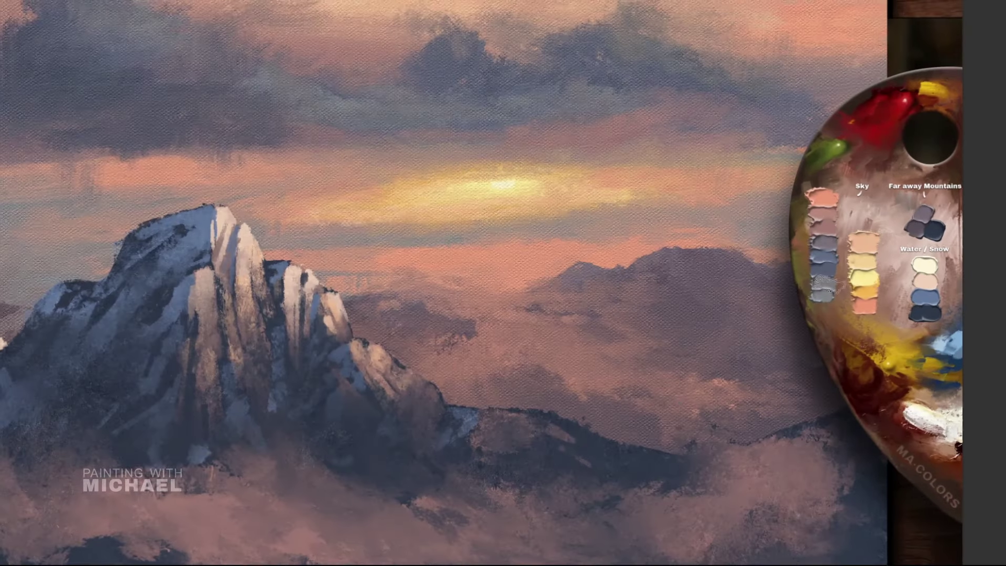
left_click_drag(827, 283, 780, 196)
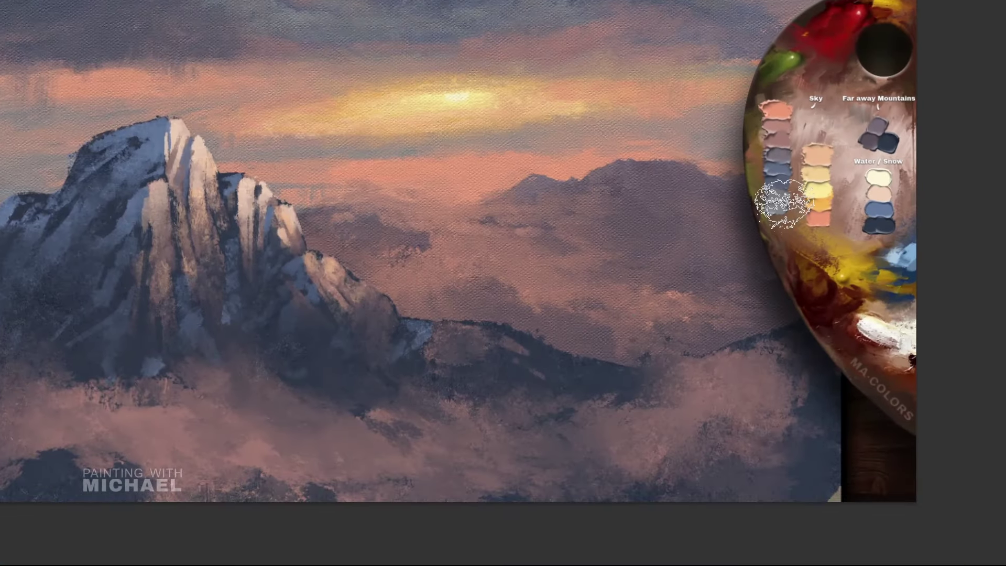
Step: Switch brushes and paint warm peach sunlight onto the top and left edge of the right cloud bank
right_click(668, 377)
double_click(839, 504)
left_click_drag(734, 376, 668, 401)
mouse_move(667, 412)
left_mouse_down()
mouse_move(651, 424)
mouse_move(781, 354)
left_mouse_up()
scroll(756, 413, "up", 4)
left_click_drag(629, 401, 535, 432)
left_click_drag(587, 340, 655, 330)
scroll(689, 357, "down", 2)
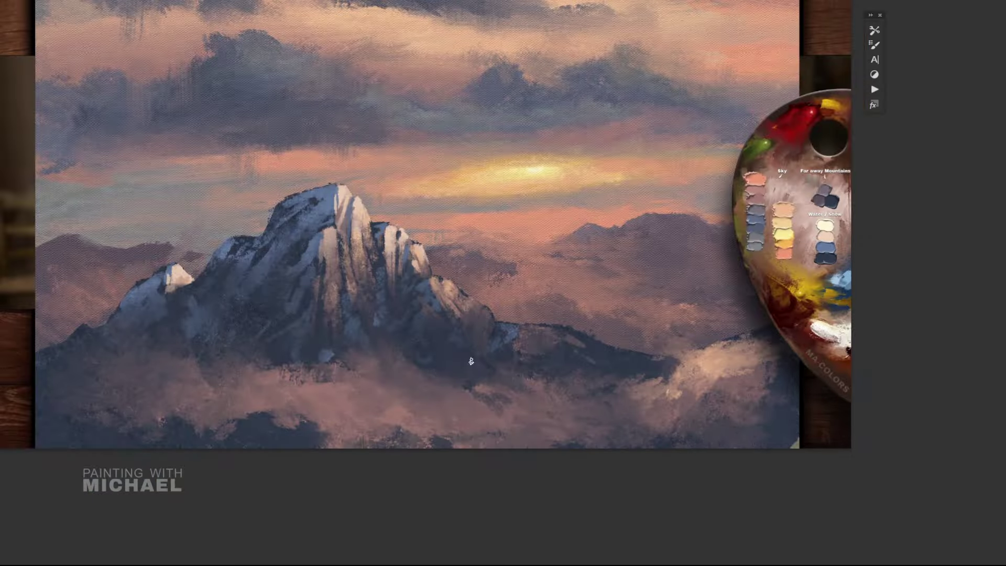
Step: Sample the muted mist tone and paint wispy clouds over the dark base below the mountain's right ridge
left_click(470, 365, "alt")
scroll(463, 354, "up", 1)
mouse_move(462, 359)
left_mouse_down()
mouse_move(452, 347)
mouse_move(546, 393)
left_mouse_up()
left_click_drag(430, 350, 385, 347)
left_click_drag(406, 338, 569, 397)
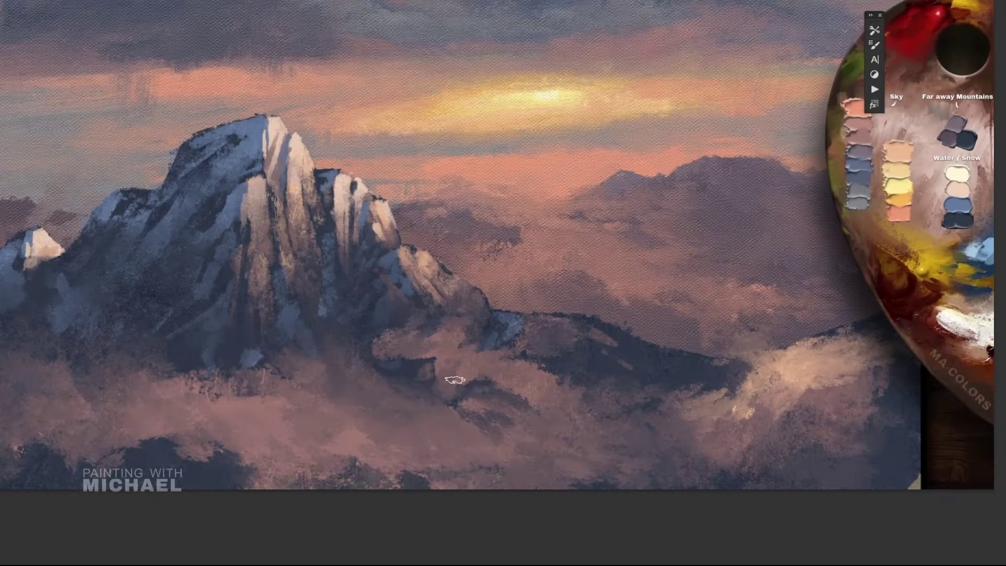
left_click_drag(454, 378, 508, 399)
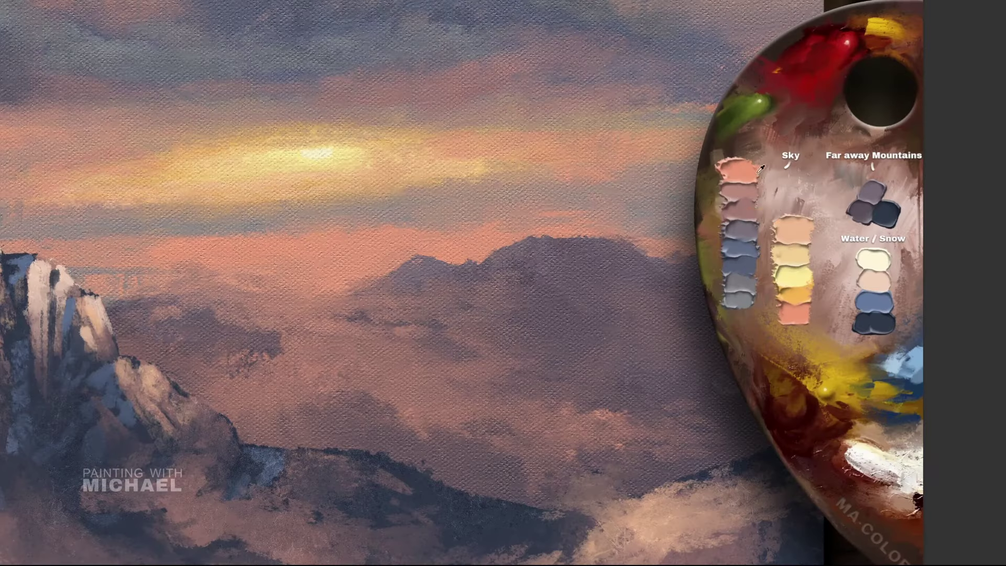
Step: Sample the salmon sky color from the palette and paint glowing mist around the mountain's lower right base and ridge
left_click(744, 171, "alt")
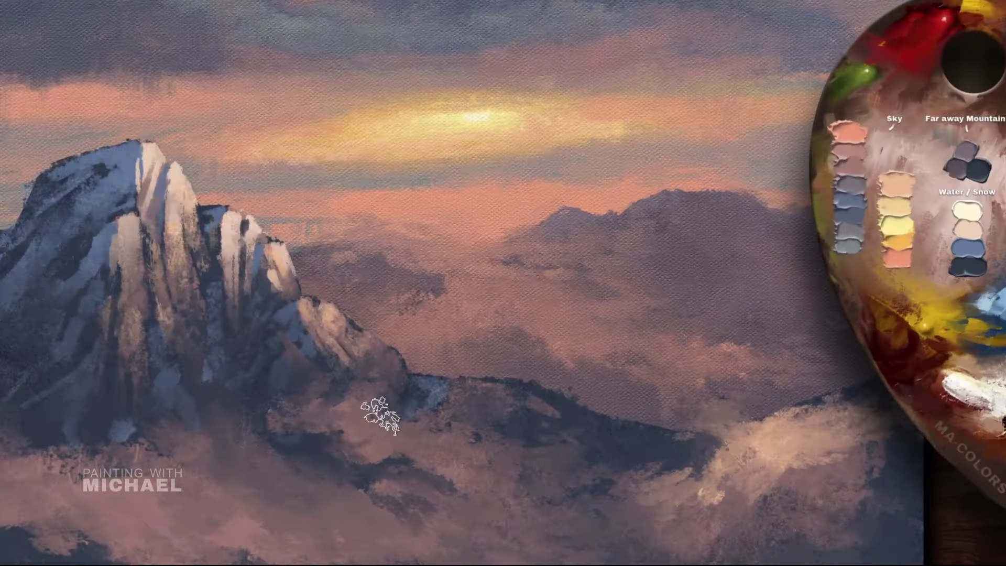
left_click_drag(221, 497, 257, 500)
mouse_move(411, 412)
left_mouse_down()
mouse_move(440, 448)
mouse_move(464, 454)
left_mouse_up()
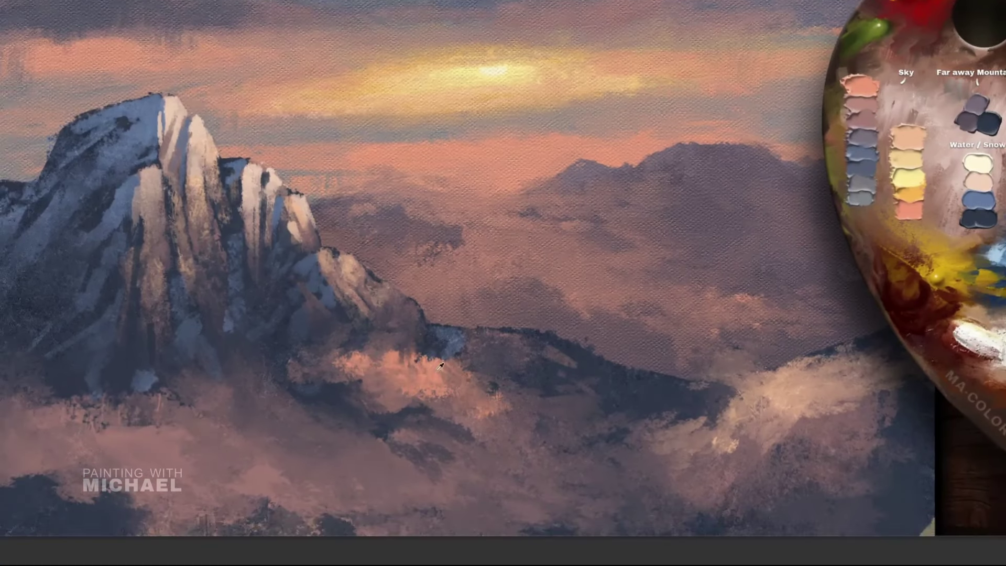
mouse_move(438, 328)
left_mouse_down()
mouse_move(427, 339)
mouse_move(521, 308)
left_mouse_up()
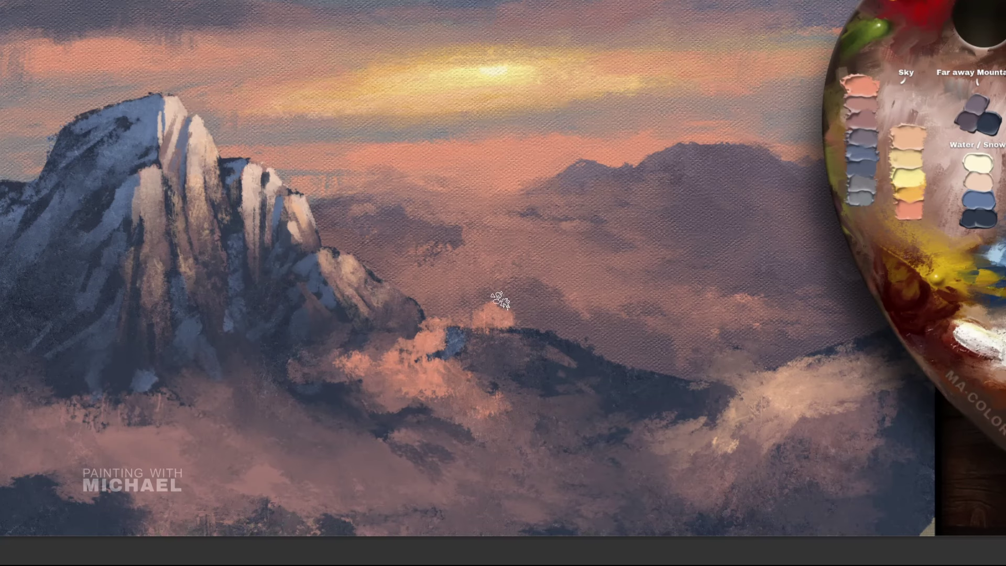
left_click_drag(424, 339, 391, 335)
Step: Extend soft salmon clouds along the ridge toward the distant valley and brighten the mist below the mountain
scroll(462, 343, "down", 1)
left_click_drag(515, 321, 556, 320)
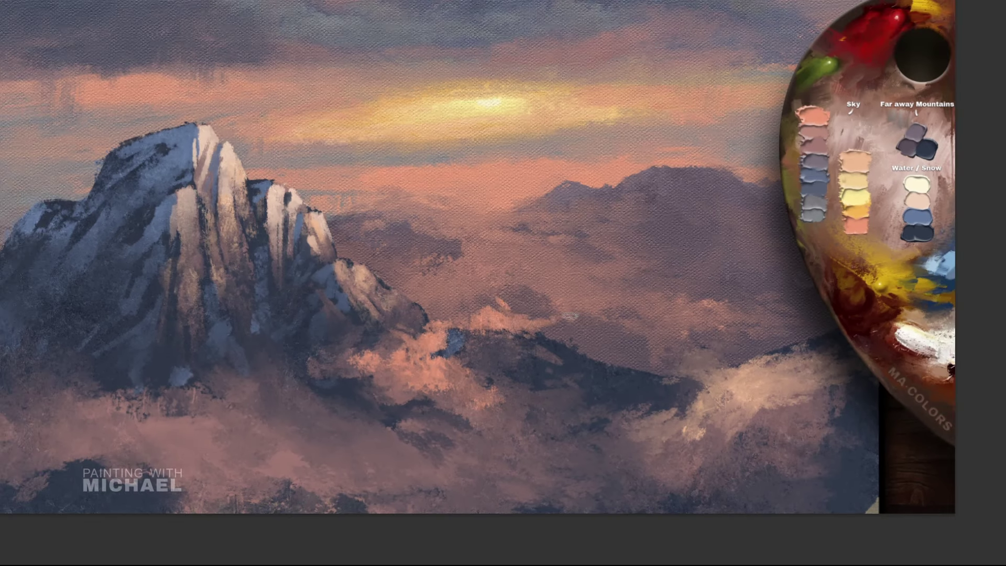
left_click_drag(579, 355, 617, 351)
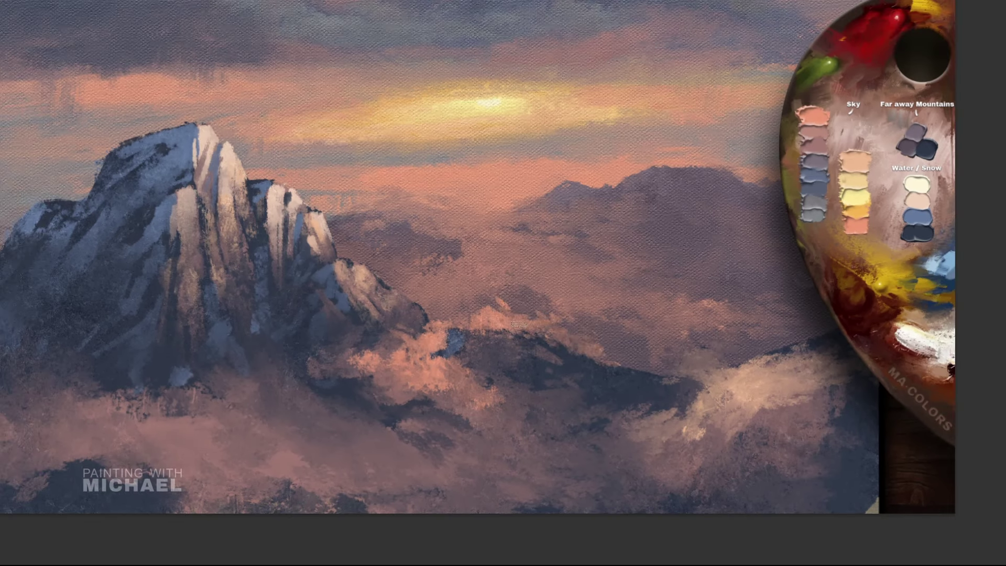
mouse_move(519, 322)
left_mouse_down()
mouse_move(550, 310)
mouse_move(624, 316)
left_mouse_up()
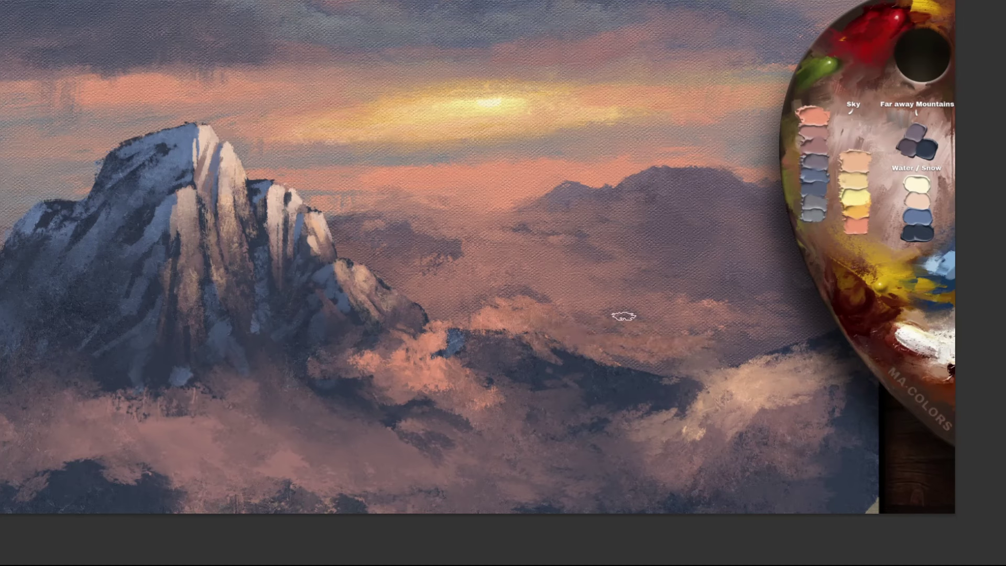
mouse_move(249, 424)
left_mouse_down()
mouse_move(265, 415)
mouse_move(317, 424)
mouse_move(303, 434)
mouse_move(313, 424)
mouse_move(286, 418)
mouse_move(346, 426)
left_mouse_up()
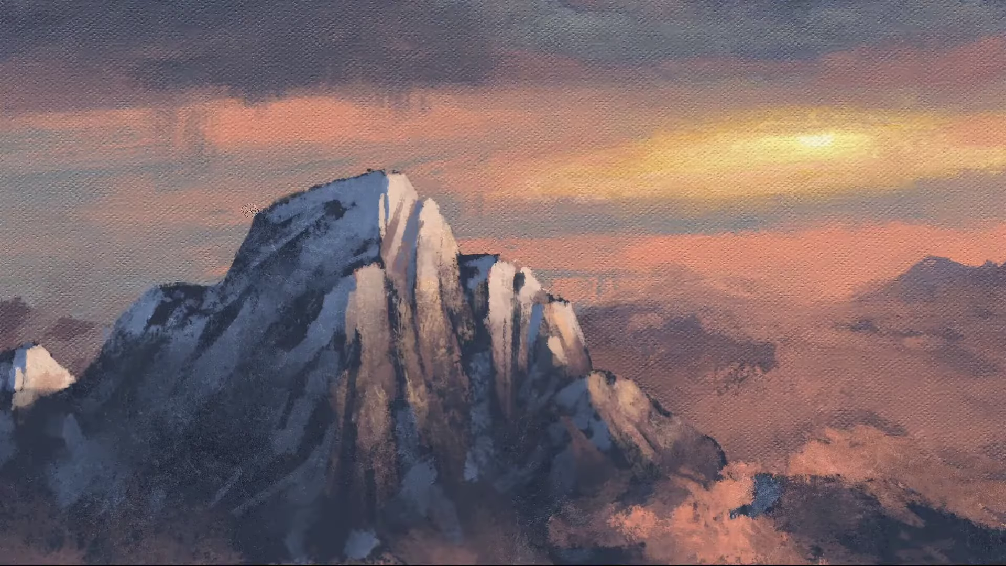
Step: Paint muted blue snow patches on the mountain's left slope, the lower left foothills, and the dark hills beneath the mist
left_click_drag(365, 210, 305, 224)
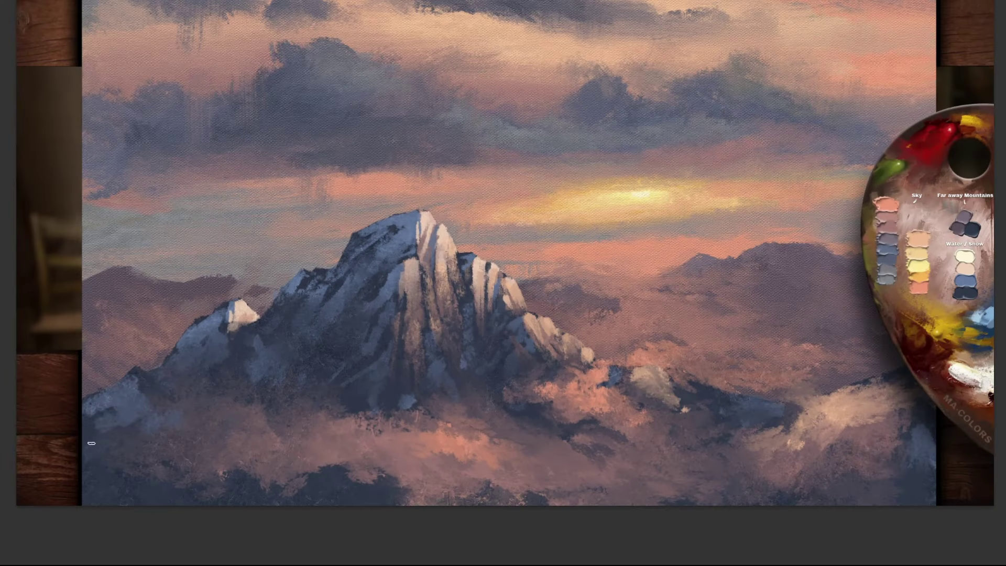
left_click_drag(117, 417, 76, 450)
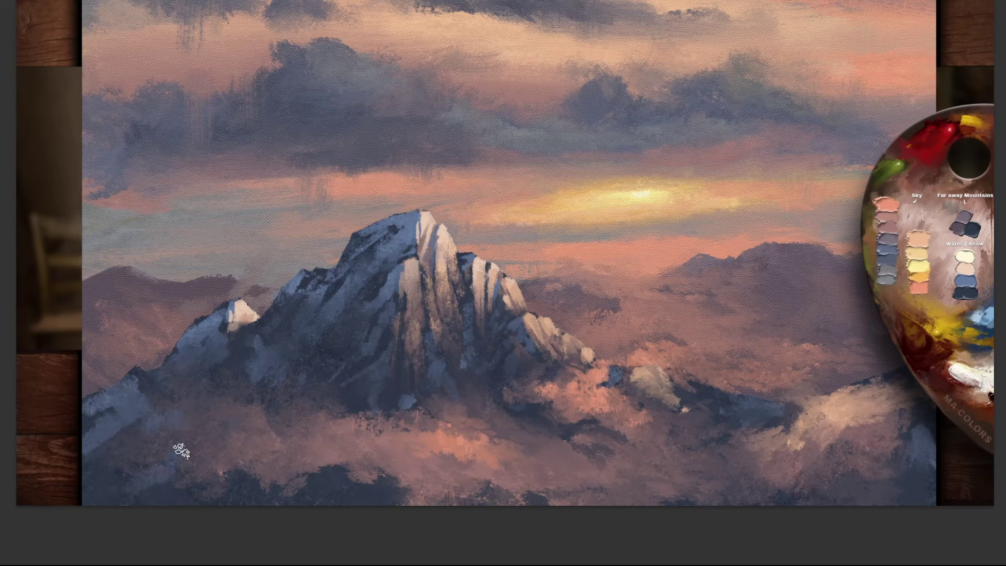
left_click_drag(176, 465, 133, 512)
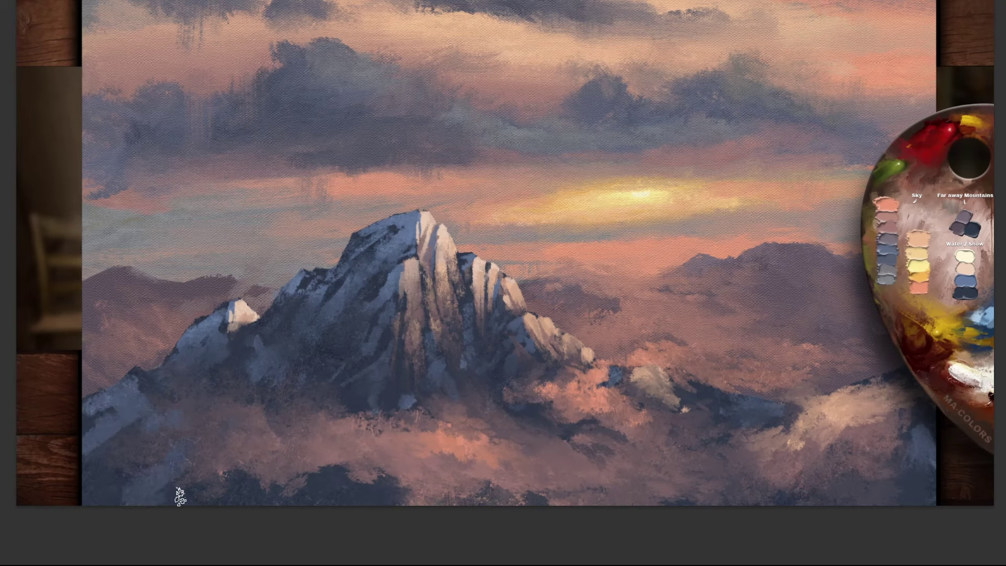
mouse_move(287, 505)
left_mouse_down()
mouse_move(309, 477)
mouse_move(333, 505)
left_mouse_up()
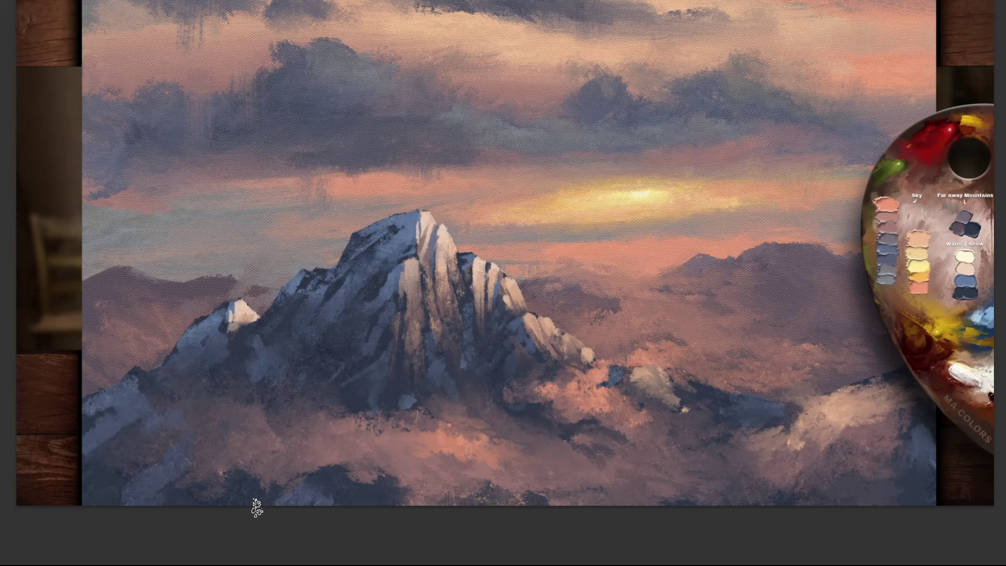
left_click_drag(141, 403, 136, 412)
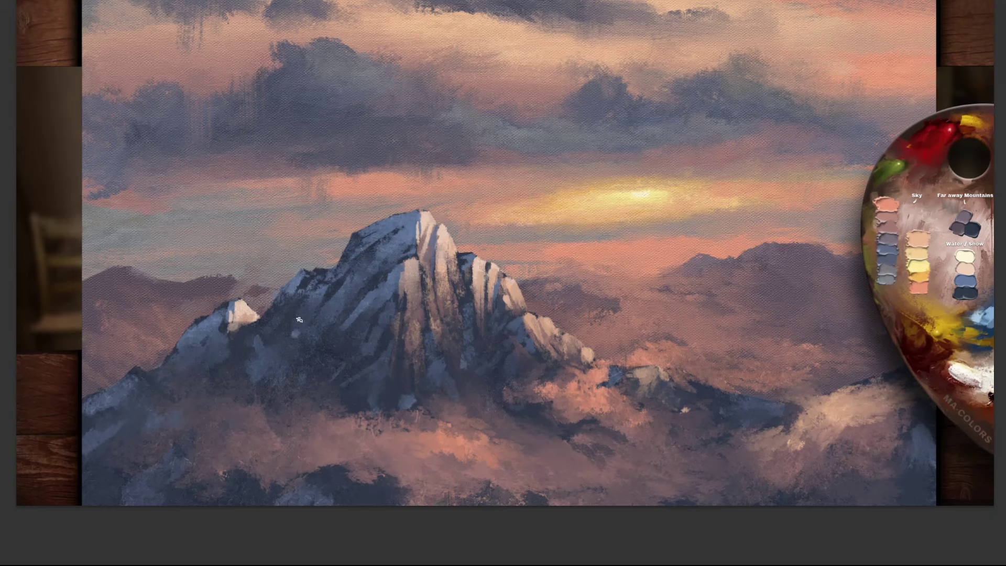
mouse_move(298, 322)
left_mouse_down()
mouse_move(264, 370)
mouse_move(278, 359)
left_mouse_up()
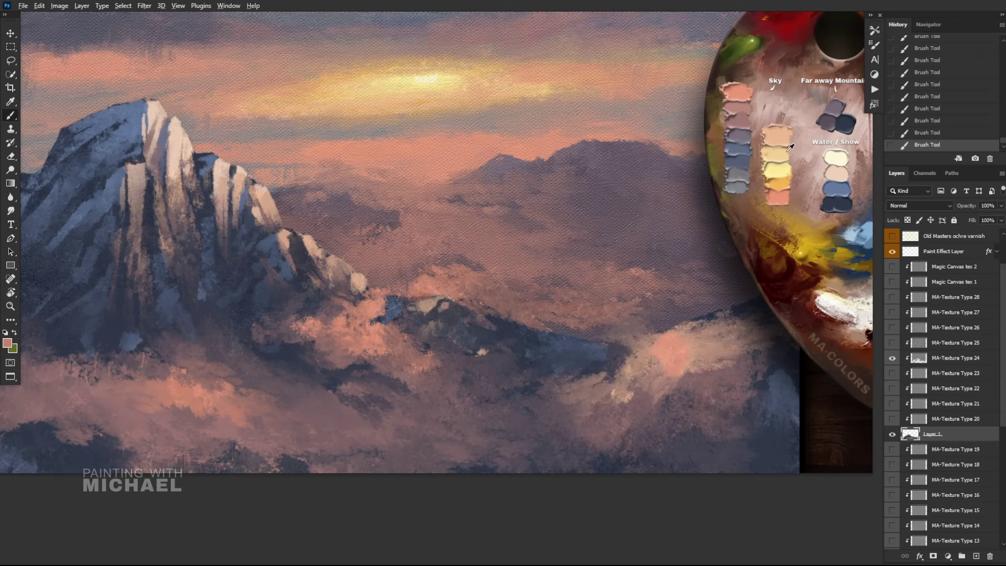
Step: Sample the salmon color, paint over the right cloud bank, and blend its left part with the Mixer Brush
left_click(738, 93, "alt")
mouse_move(718, 328)
left_mouse_down()
mouse_move(721, 361)
mouse_move(739, 336)
mouse_move(578, 396)
mouse_move(569, 388)
left_mouse_up()
key("shift+b")
mouse_move(662, 362)
left_mouse_down()
mouse_move(632, 388)
mouse_move(633, 370)
left_mouse_up()
left_click(620, 406, "alt")
left_click_drag(579, 390, 608, 394)
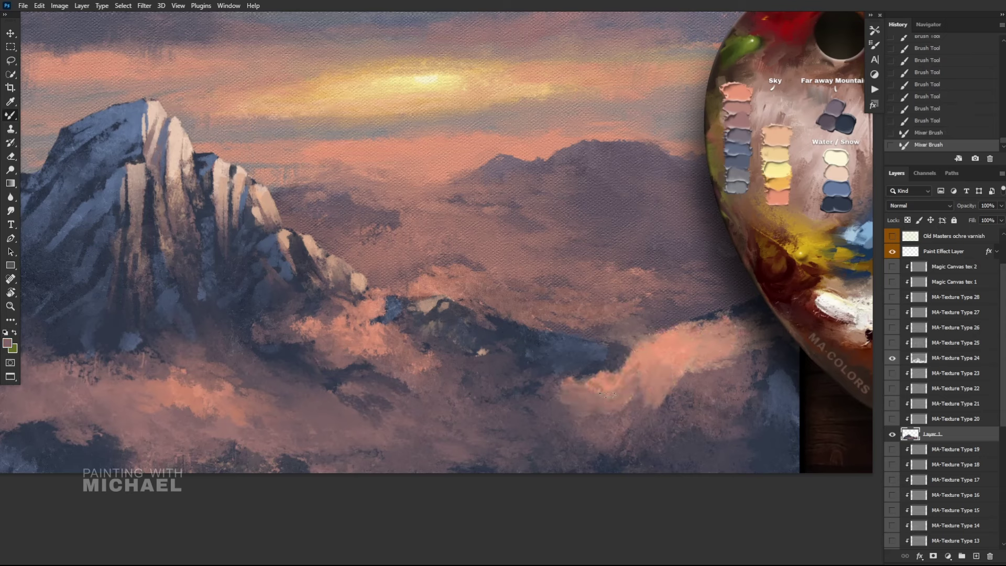
Step: Sample nearby mist tones and blend the right cloud bank's outer edge and lower body with the Mixer Brush
mouse_move(686, 351)
left_mouse_down()
mouse_move(691, 387)
mouse_move(734, 359)
left_mouse_up()
left_click(716, 371, "alt")
left_click_drag(735, 338, 769, 330)
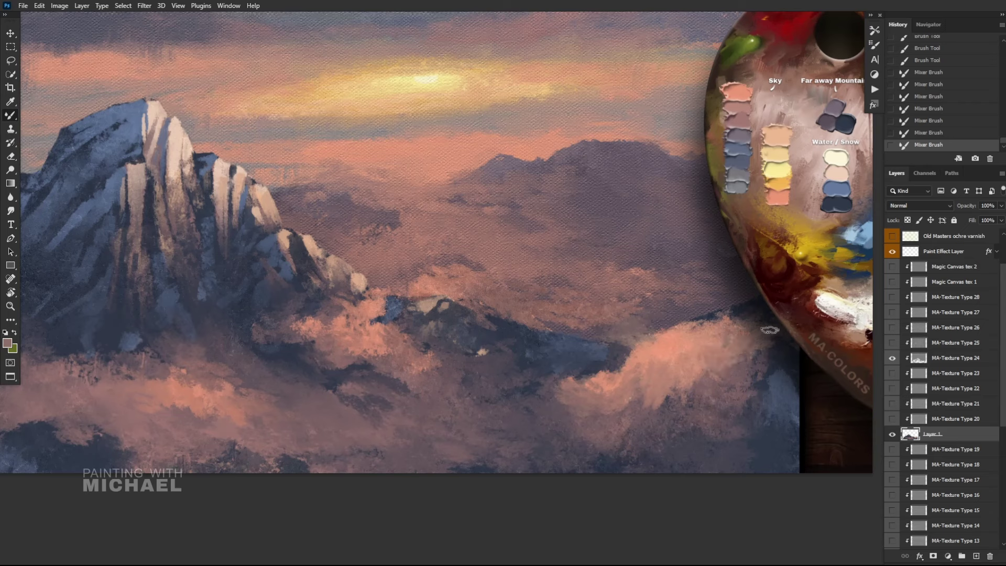
left_click(699, 380, "alt")
mouse_move(702, 376)
left_mouse_down()
mouse_move(660, 390)
mouse_move(695, 360)
left_mouse_up()
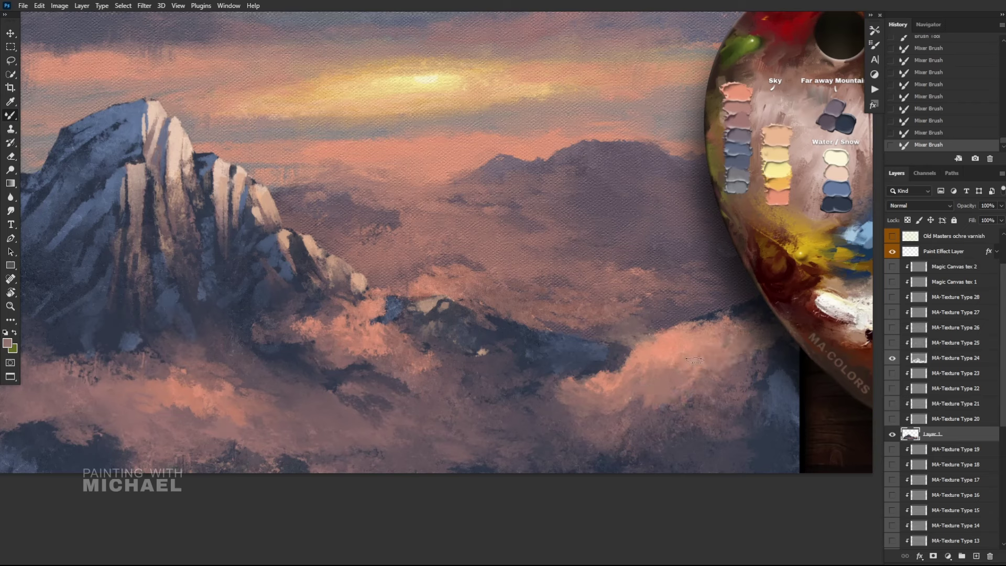
left_click(646, 408, "alt")
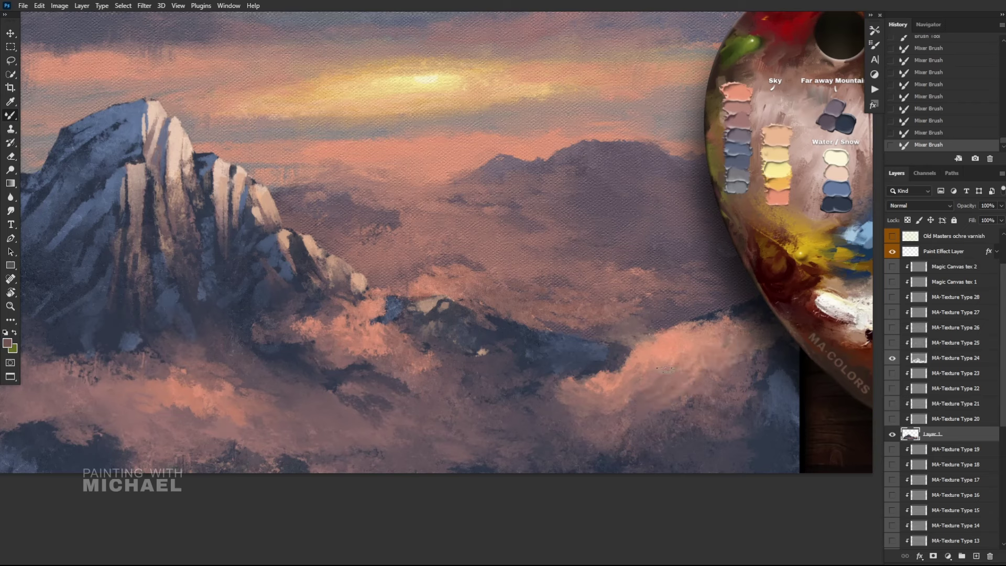
left_click(673, 338, "alt")
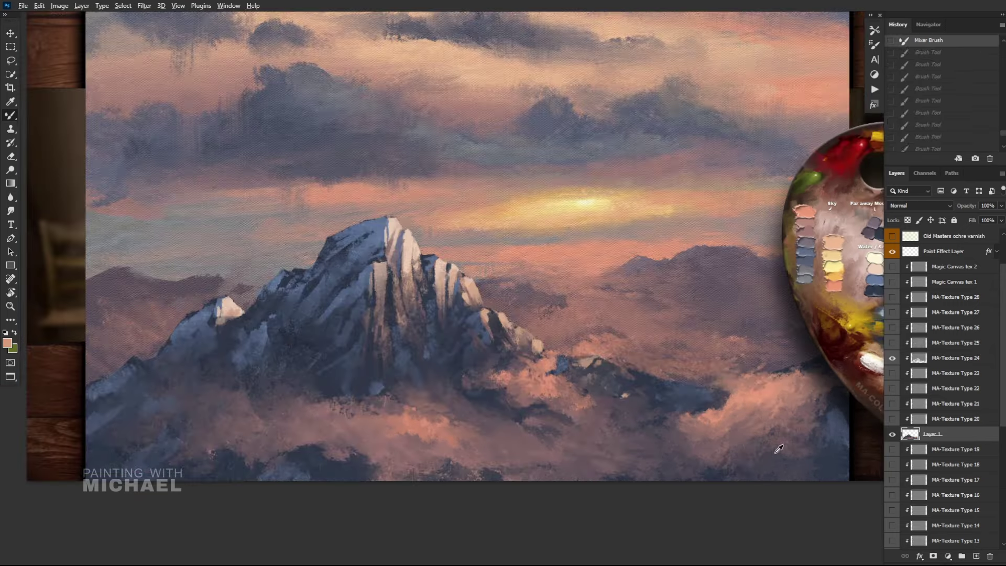
left_click(762, 459, "alt")
mouse_move(758, 445)
left_mouse_down()
mouse_move(735, 460)
mouse_move(765, 411)
left_mouse_up()
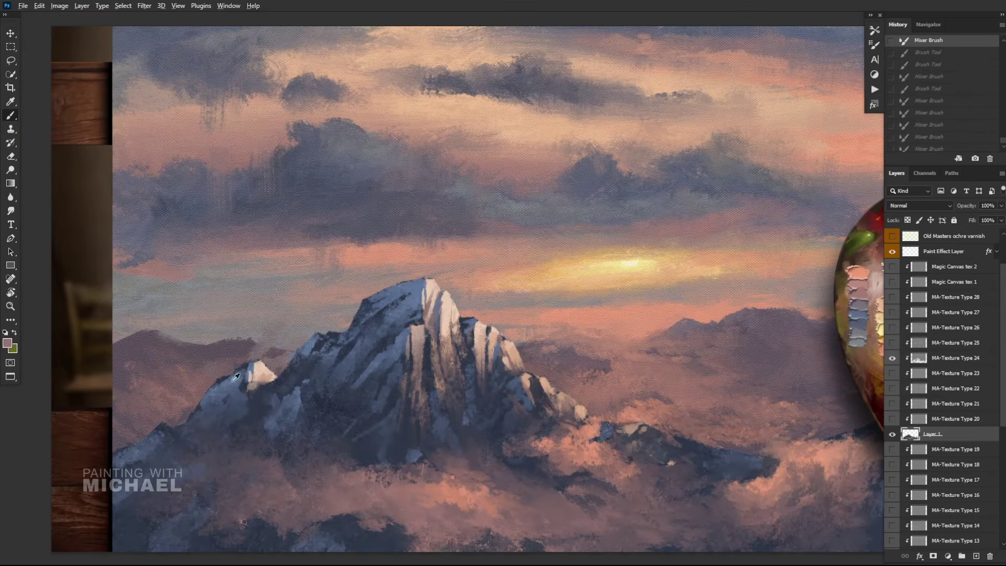
Step: Sample the snow blue and paint snow down the shaded slope of the small left peak with the Brush tool
left_click(235, 381, "alt")
mouse_move(219, 381)
left_mouse_down()
mouse_move(184, 421)
mouse_move(213, 417)
left_mouse_up()
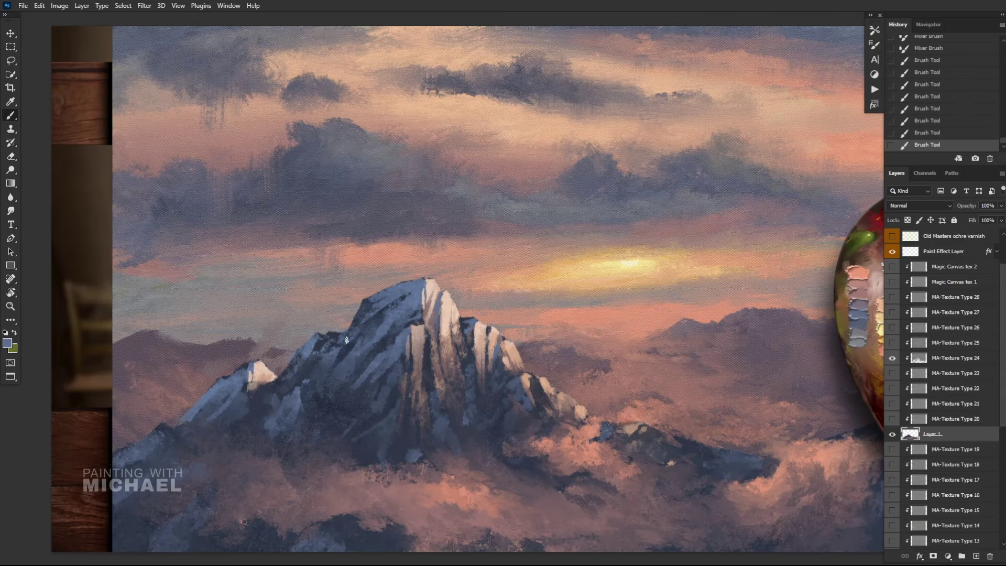
key("ctrl+z")
Step: Paint blue snow streaks down the shaded sides of the rock ribs on the main mountain's center and right half
left_click_drag(502, 360, 492, 394)
scroll(530, 365, "up", 3)
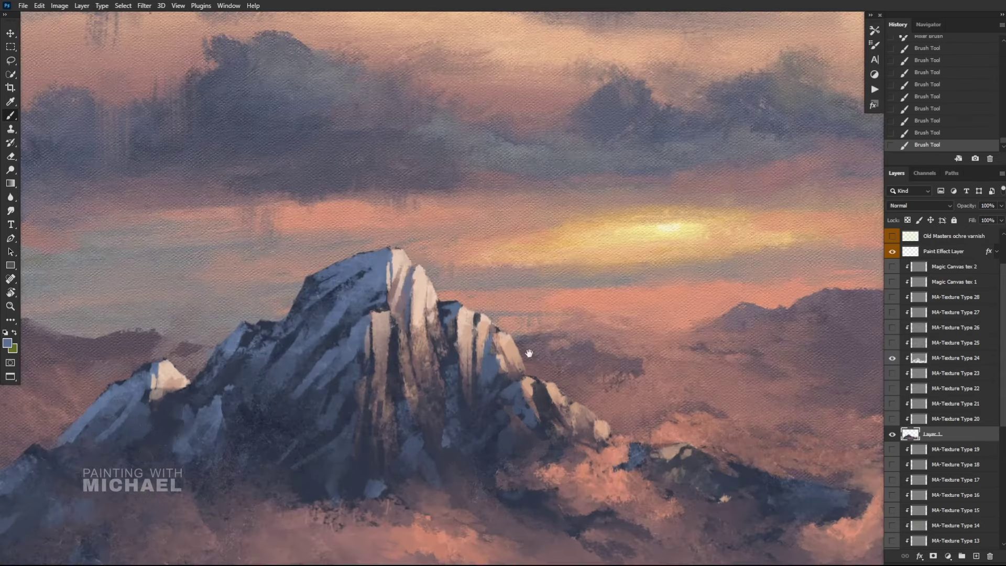
key("ctrl+z")
left_click_drag(455, 343, 452, 383)
left_click_drag(492, 359, 494, 373)
left_click_drag(398, 354, 399, 419)
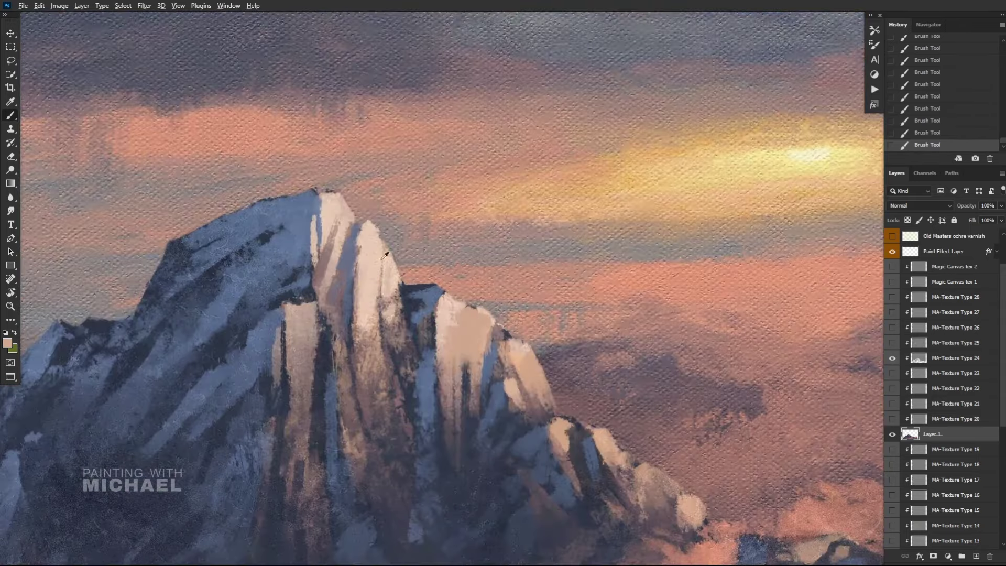
Step: Undo a broad peach stroke on the mountain's right rock face and add dark shadow beneath its sunlit snow
left_click_drag(464, 309, 474, 359)
key("ctrl+z")
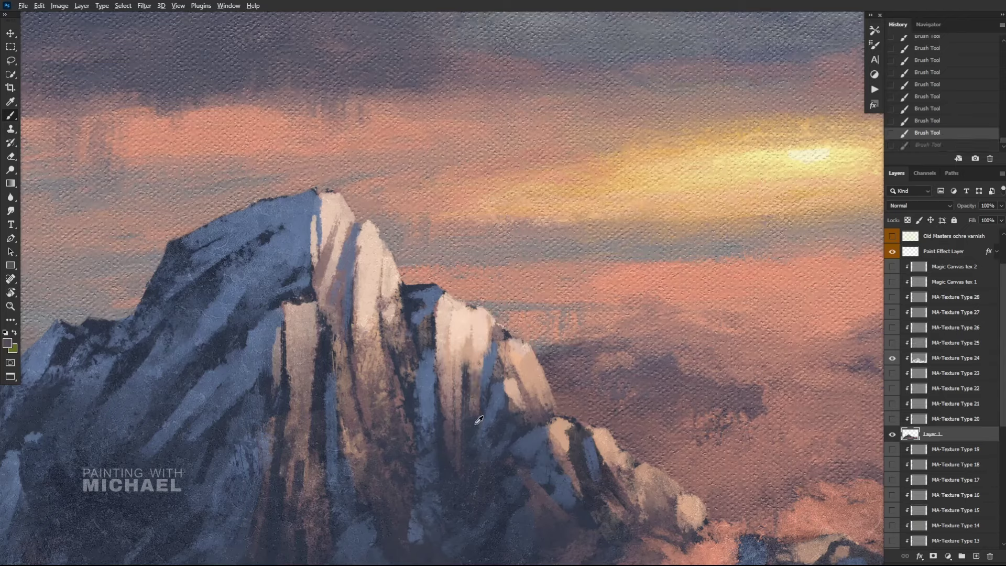
left_click_drag(478, 420, 446, 440)
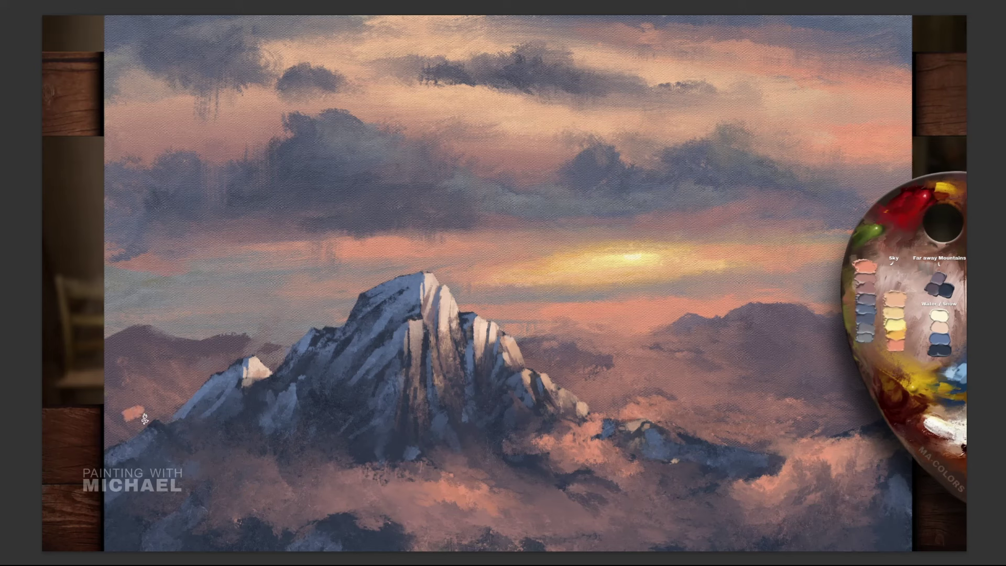
Step: Paint glowing salmon mist behind the left foothills and touch up the distant left ridge with its sampled purple tone
mouse_move(129, 418)
left_mouse_down()
mouse_move(130, 398)
mouse_move(170, 405)
mouse_move(208, 450)
left_mouse_up()
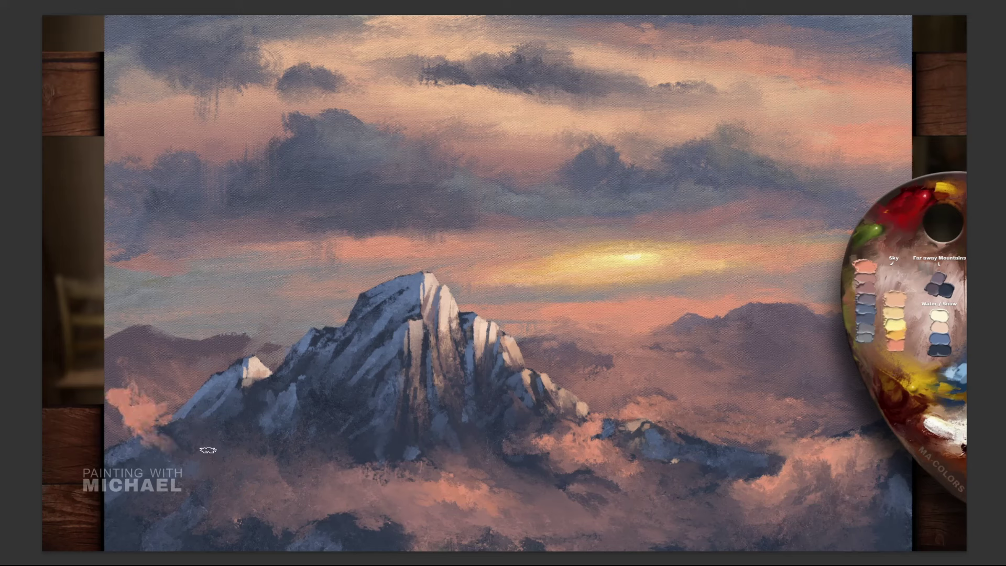
left_click_drag(126, 401, 62, 423)
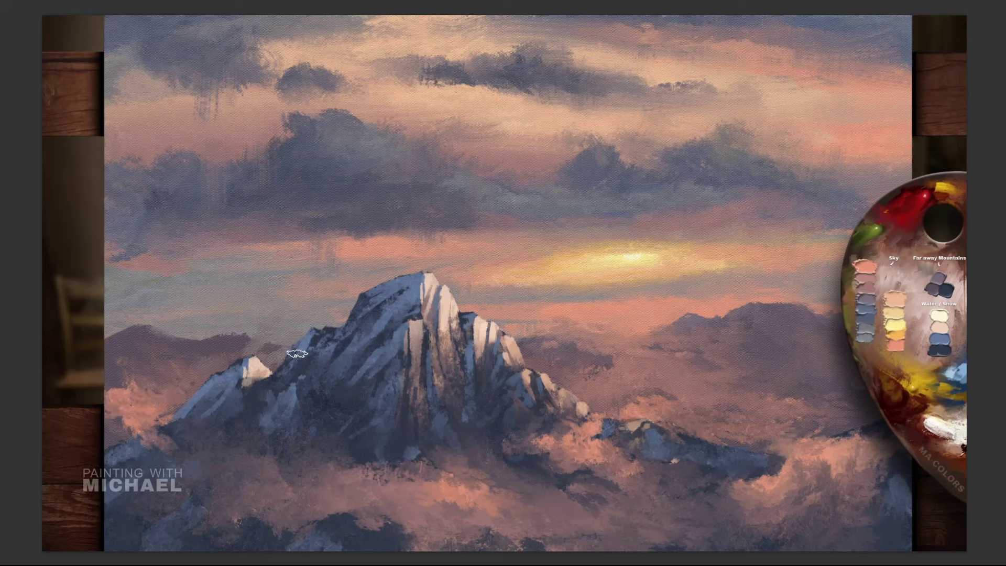
left_click(115, 332, "alt")
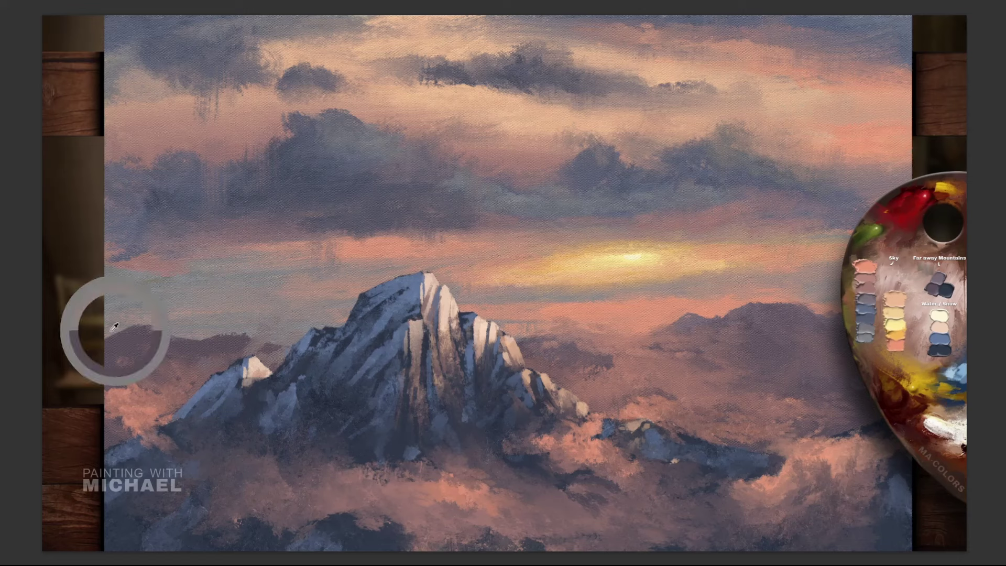
left_click_drag(114, 338, 130, 332)
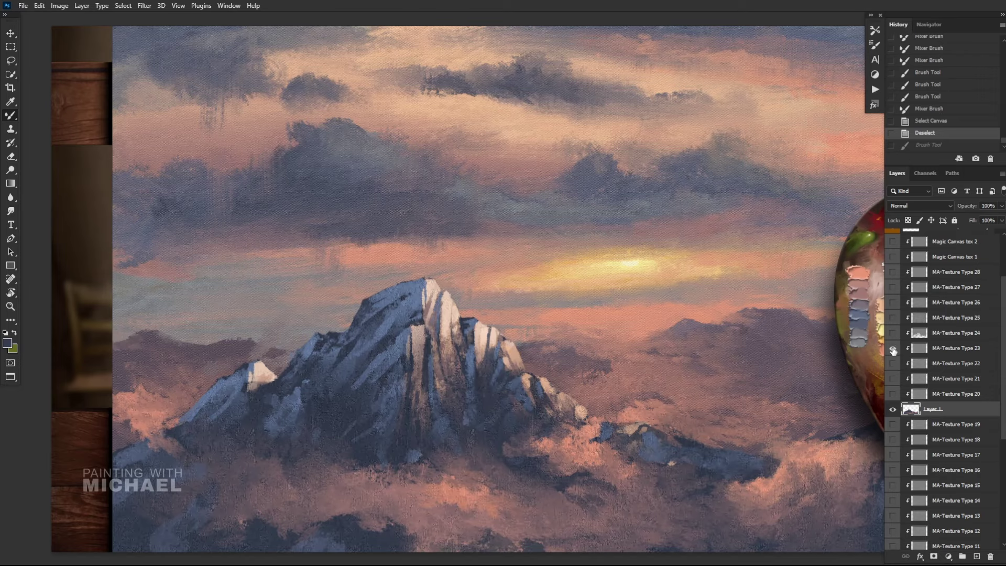
Step: Compare MA-Texture Types 23, 22 and 21 on the mountain layer, leaving only Type 21 visible
scroll(544, 428, "up", 3)
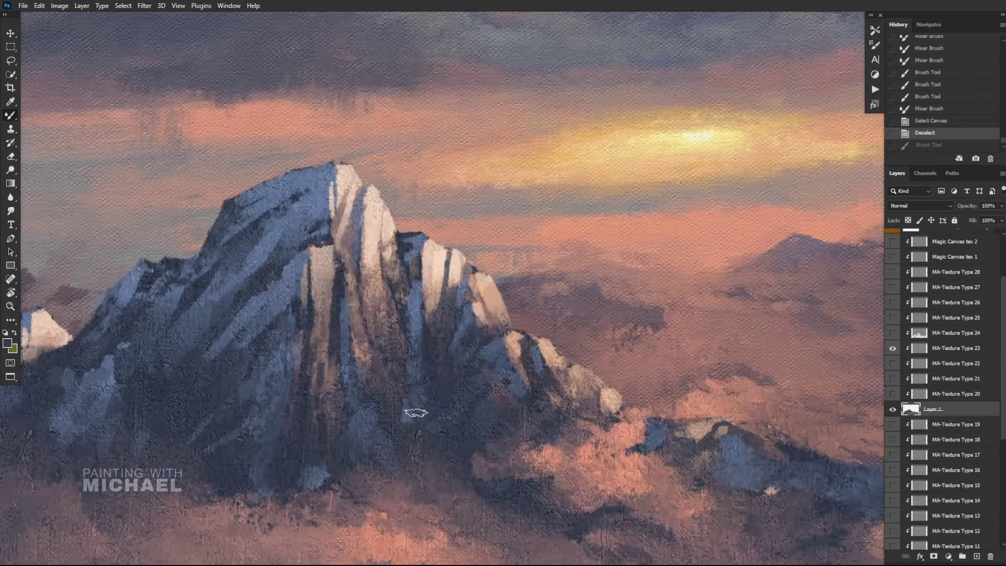
scroll(416, 414, "up", 1)
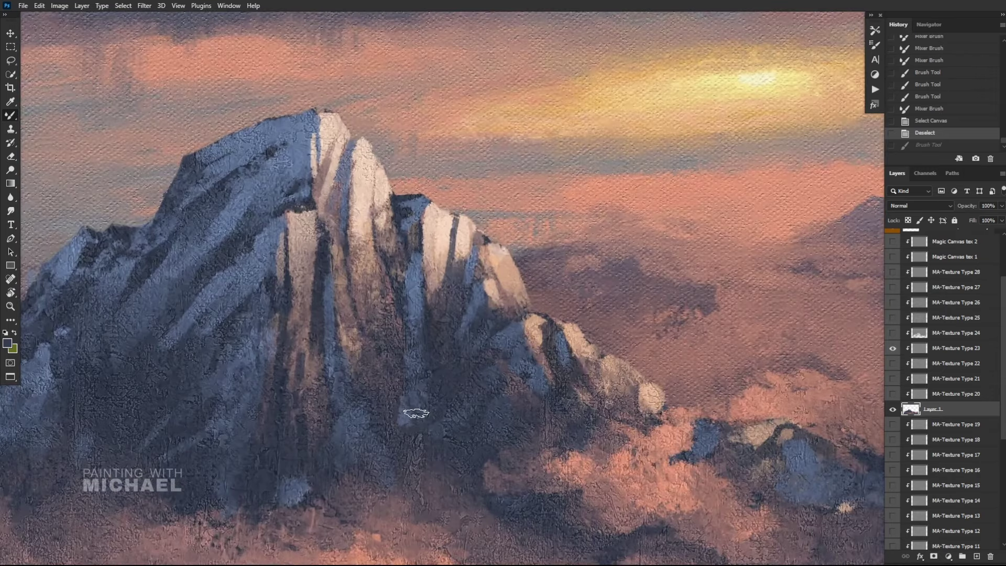
left_click(893, 364)
left_click(894, 364)
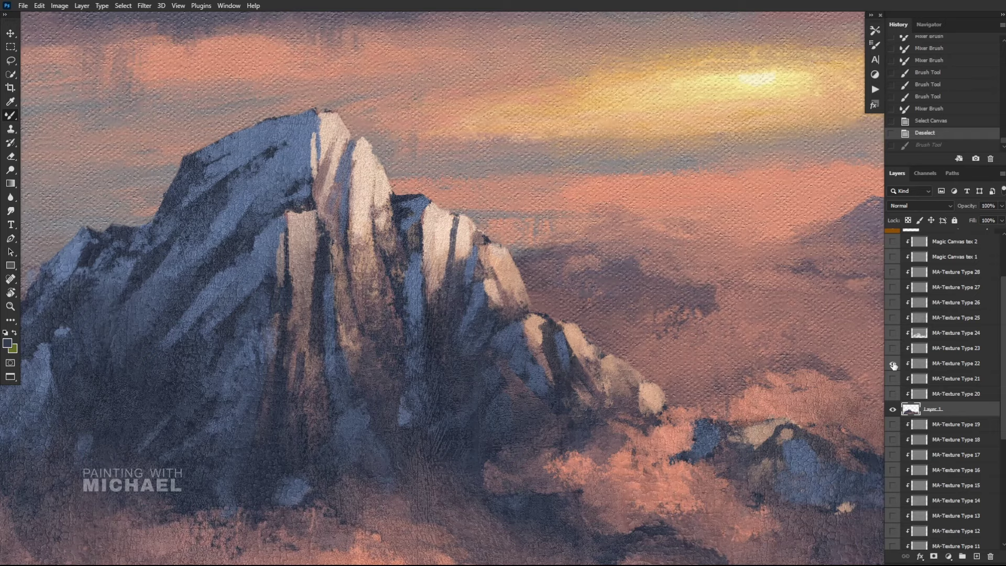
left_click(894, 364)
left_click(892, 379)
left_click(893, 379)
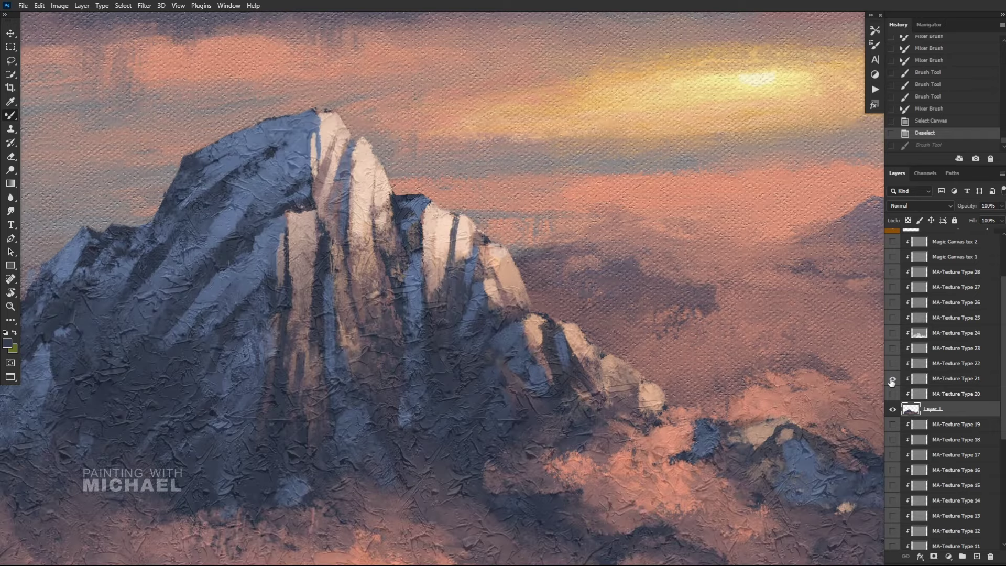
Step: Select the MA-Texture Type 21 layer and partly erase its texture over the mountain and mist with a 500 px speckled brush
left_click(917, 380)
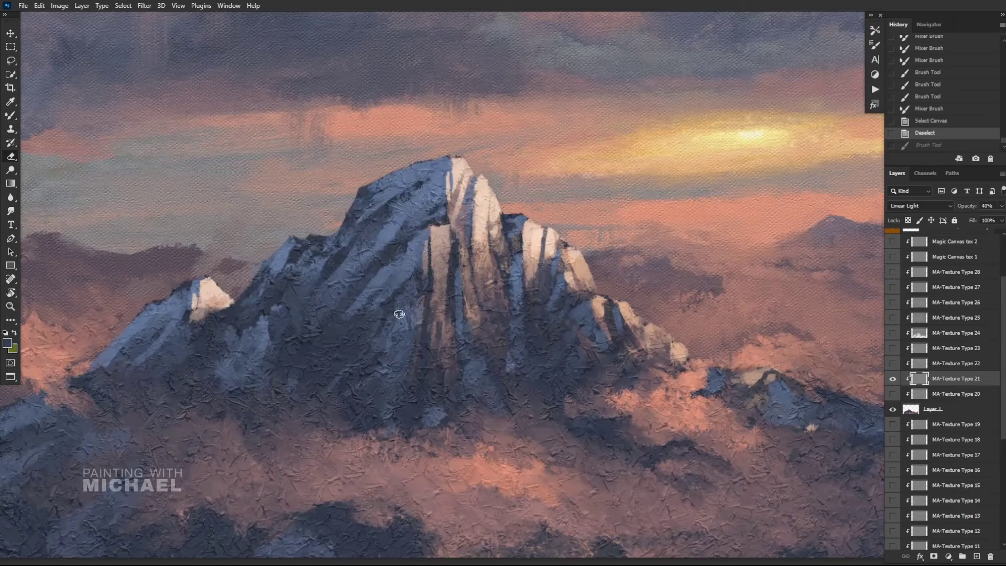
right_click(406, 277)
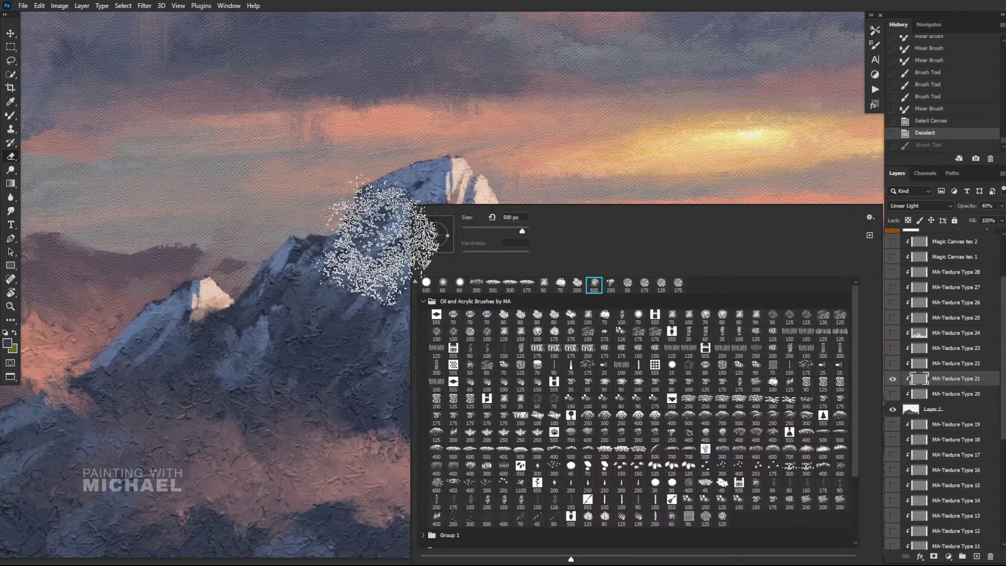
left_click_drag(300, 377, 354, 391)
mouse_move(355, 445)
left_mouse_down()
mouse_move(468, 446)
mouse_move(490, 472)
left_mouse_up()
mouse_move(506, 490)
left_mouse_down()
mouse_move(576, 492)
mouse_move(601, 446)
left_mouse_up()
mouse_move(540, 388)
left_mouse_down()
mouse_move(513, 333)
mouse_move(578, 350)
mouse_move(572, 372)
left_mouse_up()
mouse_move(266, 334)
left_mouse_down()
mouse_move(188, 384)
mouse_move(195, 467)
left_mouse_up()
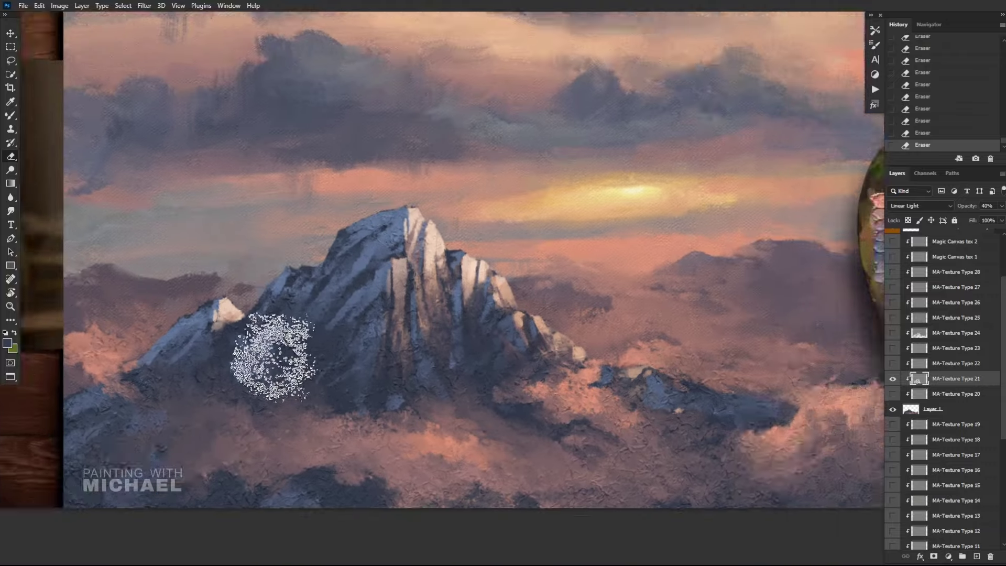
Step: Copy the entire PAINTING LAYER and paste it in place into the Paint Effect Layer
scroll(268, 401, "up", 2)
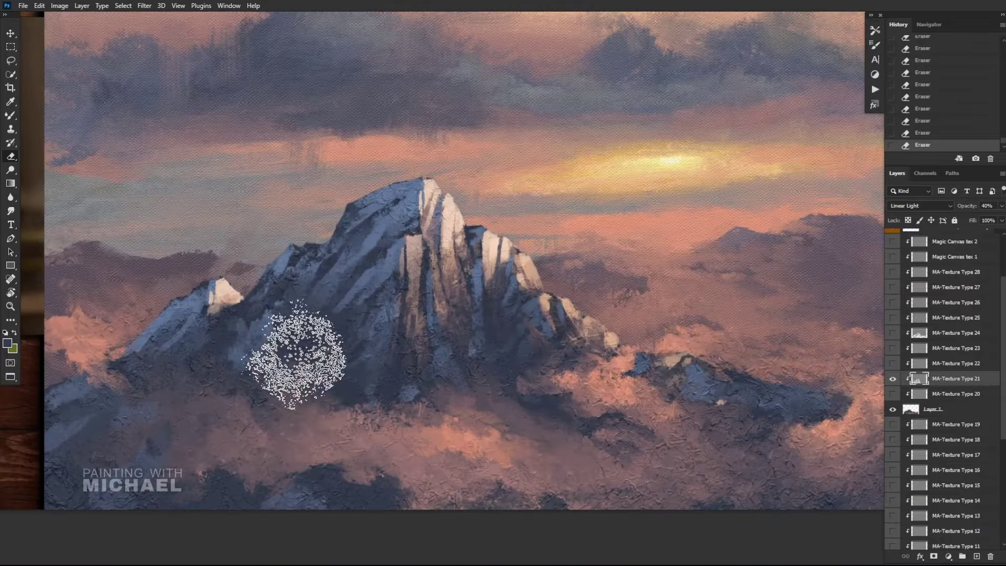
left_click_drag(591, 377, 445, 332)
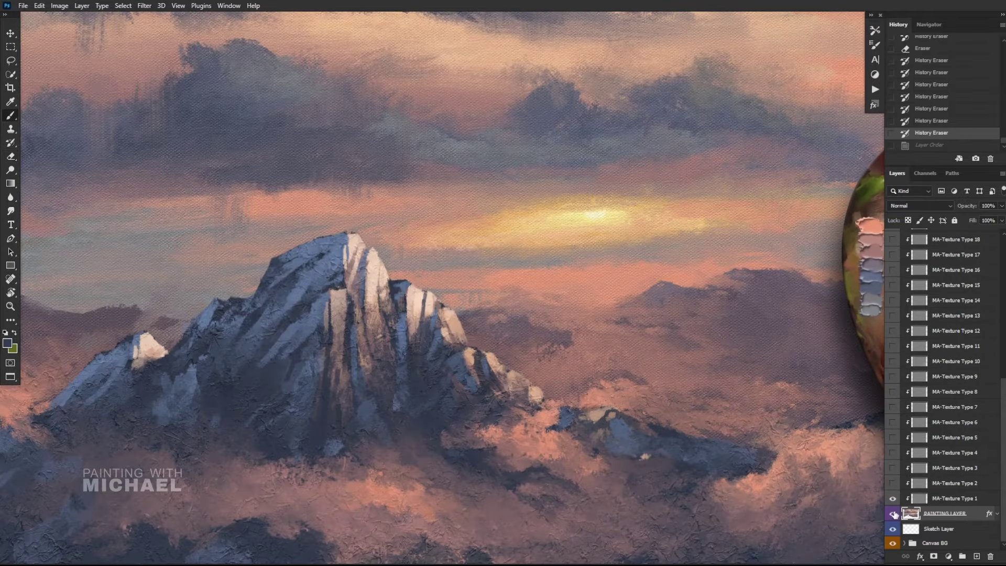
key("ctrl+a")
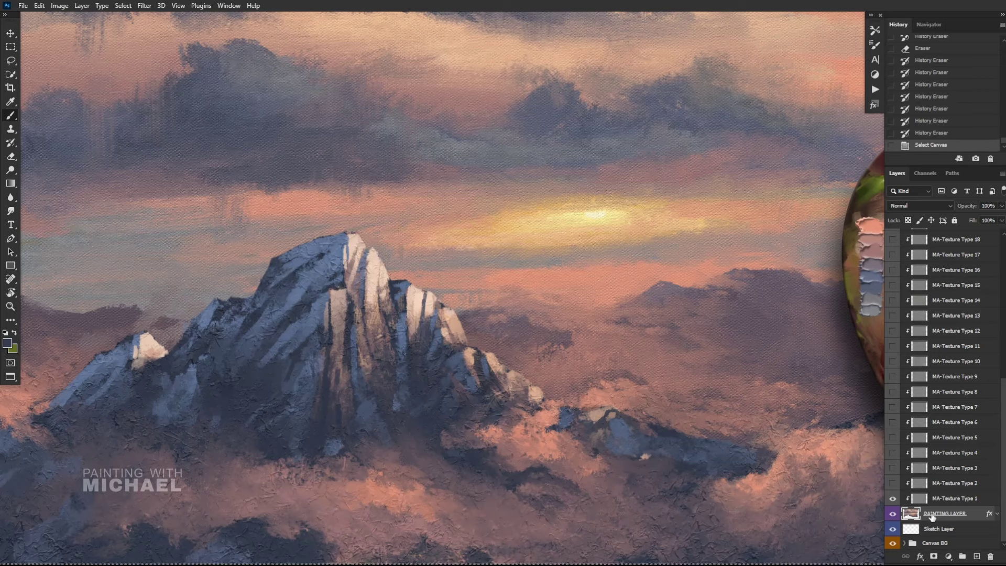
key("ctrl+0")
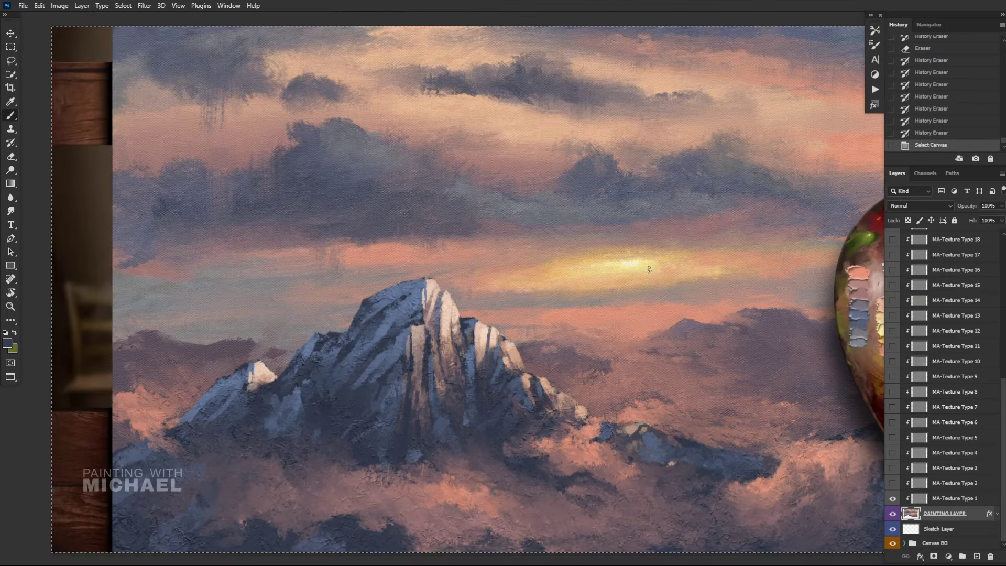
scroll(952, 319, "up", 6)
left_click(944, 302)
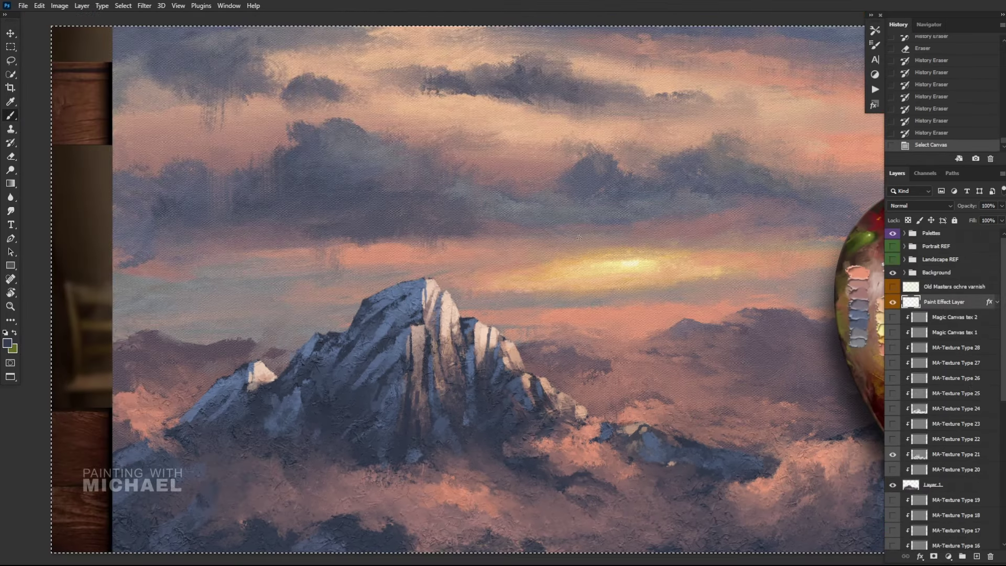
key("ctrl+d")
left_click(60, 6)
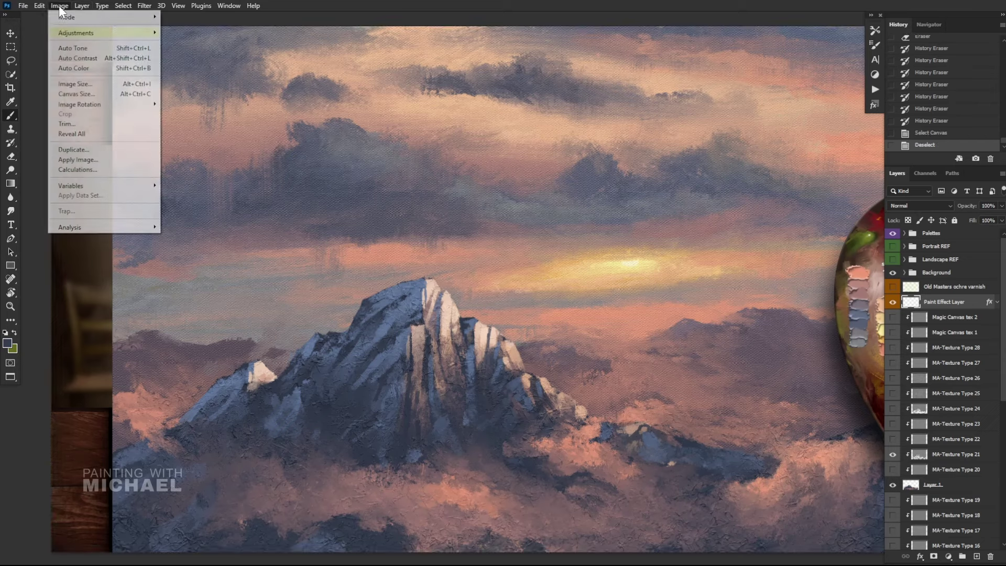
mouse_move(42, 6)
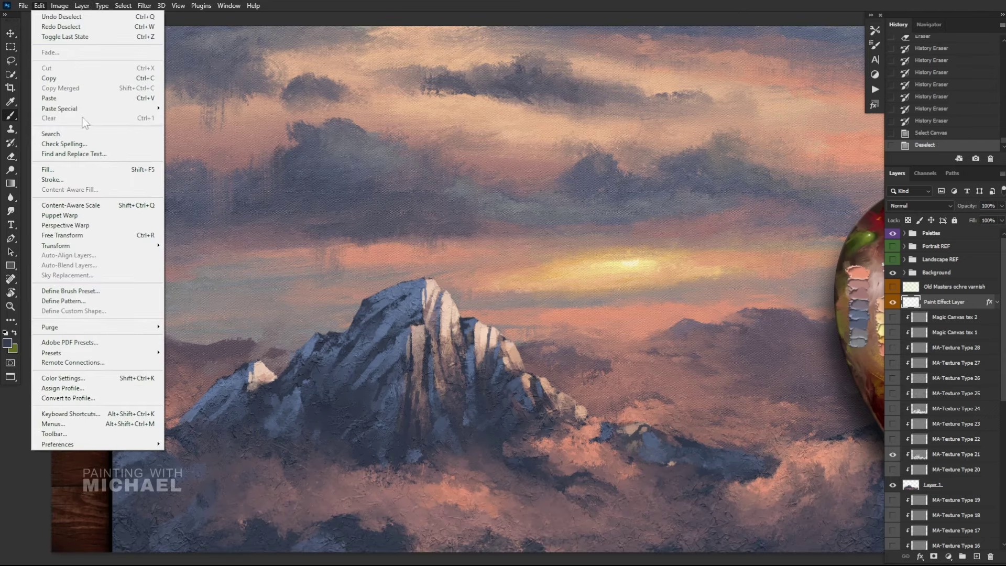
mouse_move(78, 108)
left_click(217, 117)
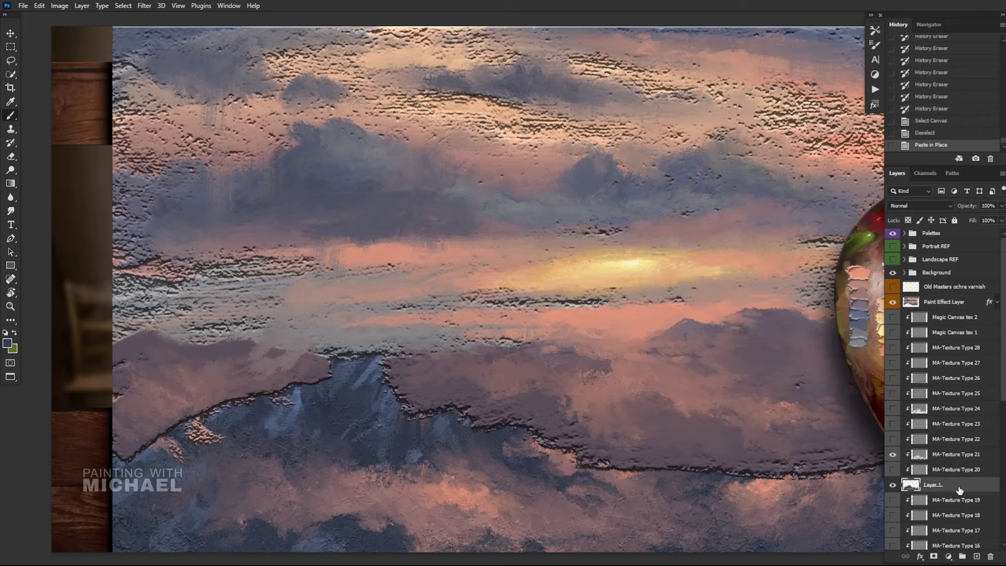
Step: Copy the whole mountain layer, Layer 1, paste it in place above the Paint Effect Layer, and merge it down
key("ctrl+0")
key("ctrl+a")
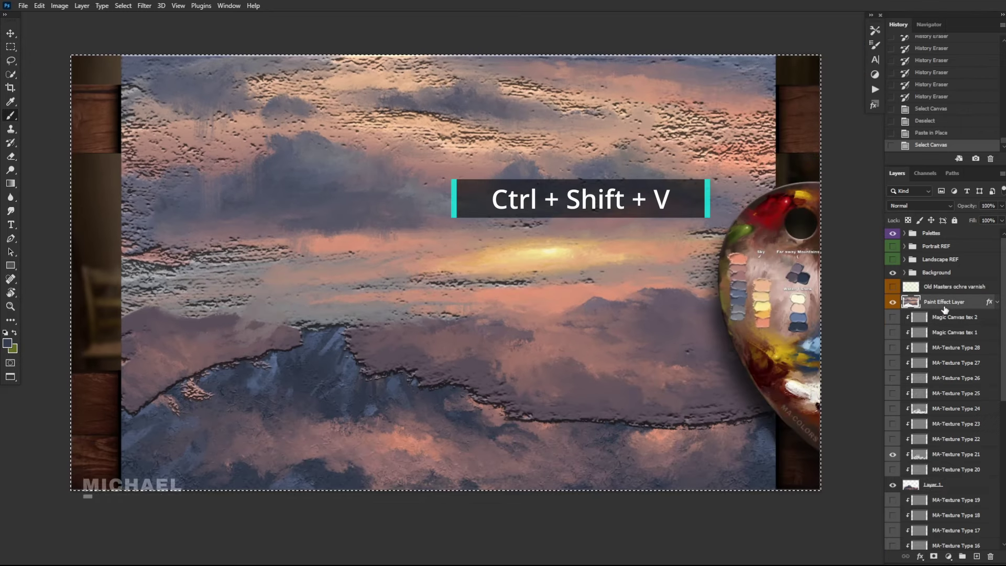
key("ctrl+shift+v")
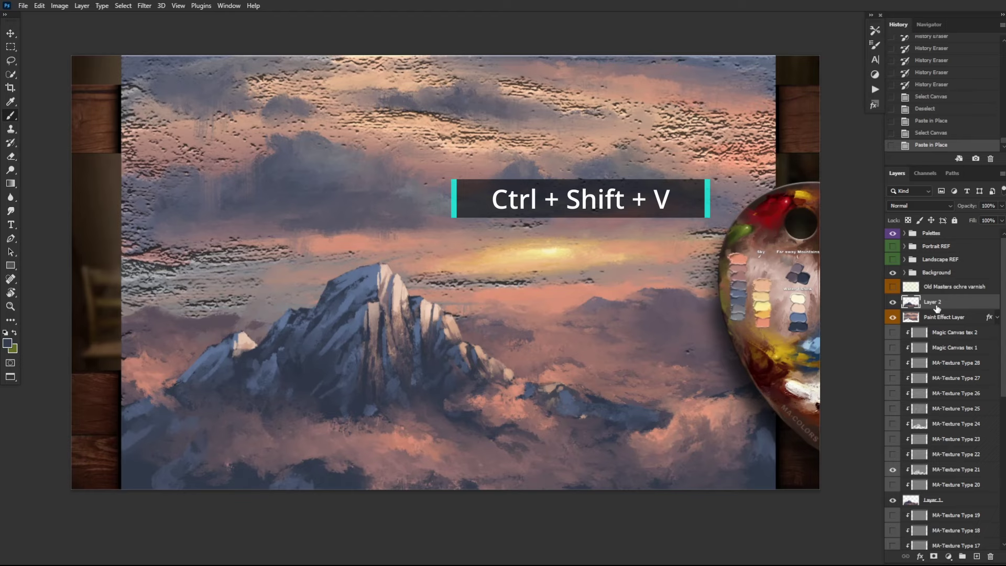
key("ctrl+e")
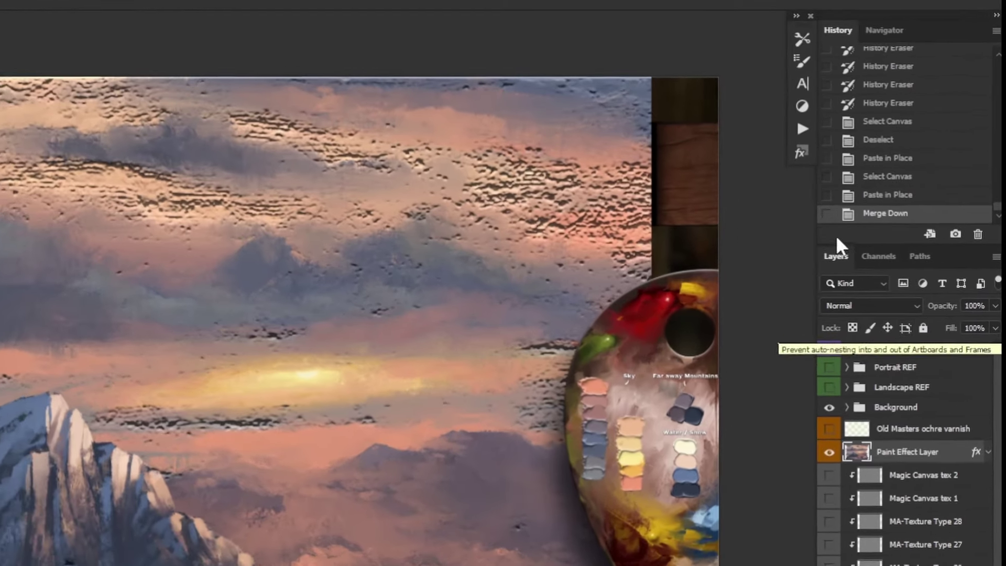
Step: Set the Merge Down state as the history brush source and cut all pixels from the Paint Effect Layer
left_click(891, 146)
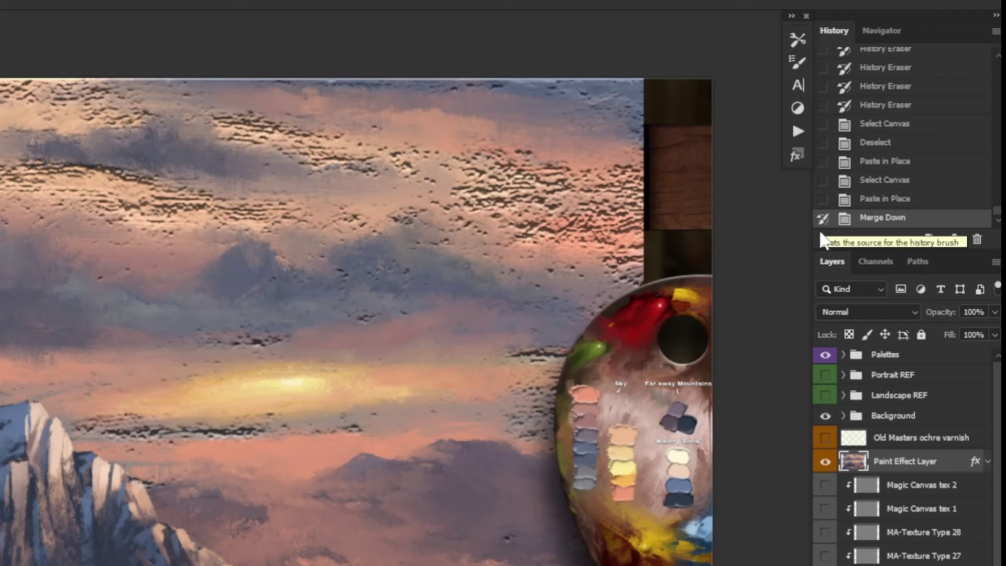
key("ctrl+a")
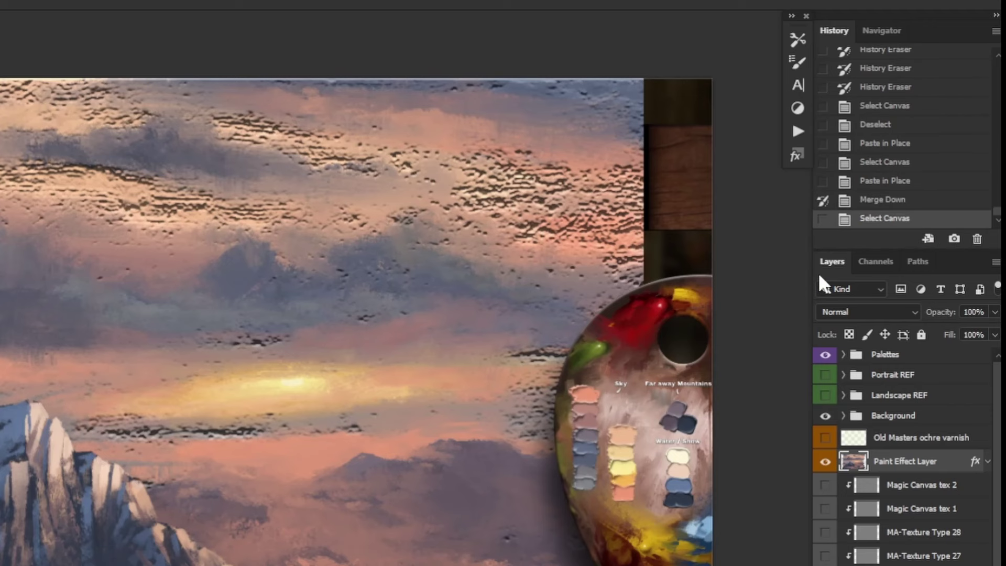
key("ctrl+x")
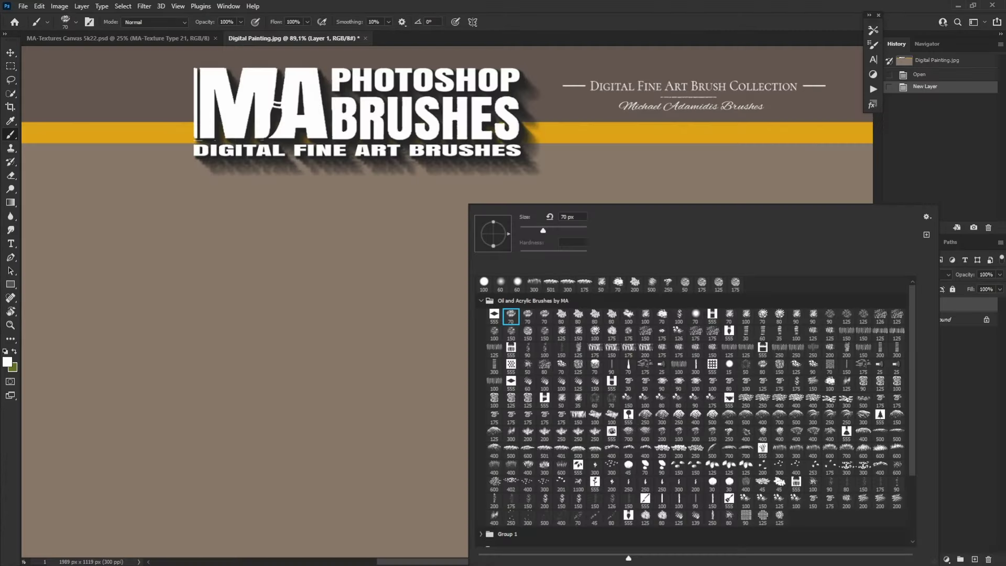
Step: Test several bristle brushes from the Oil and Acrylic Brushes by MA set with white strokes in Digital Painting.jpg
key("Return")
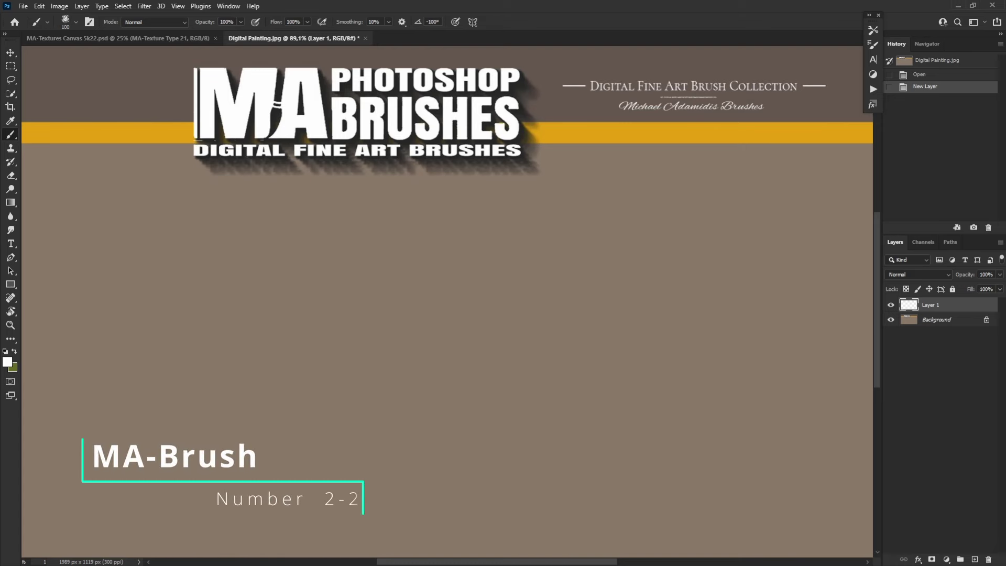
key("Tab")
mouse_move(204, 311)
left_mouse_down()
mouse_move(216, 329)
mouse_move(484, 291)
mouse_move(762, 315)
mouse_move(786, 285)
left_mouse_up()
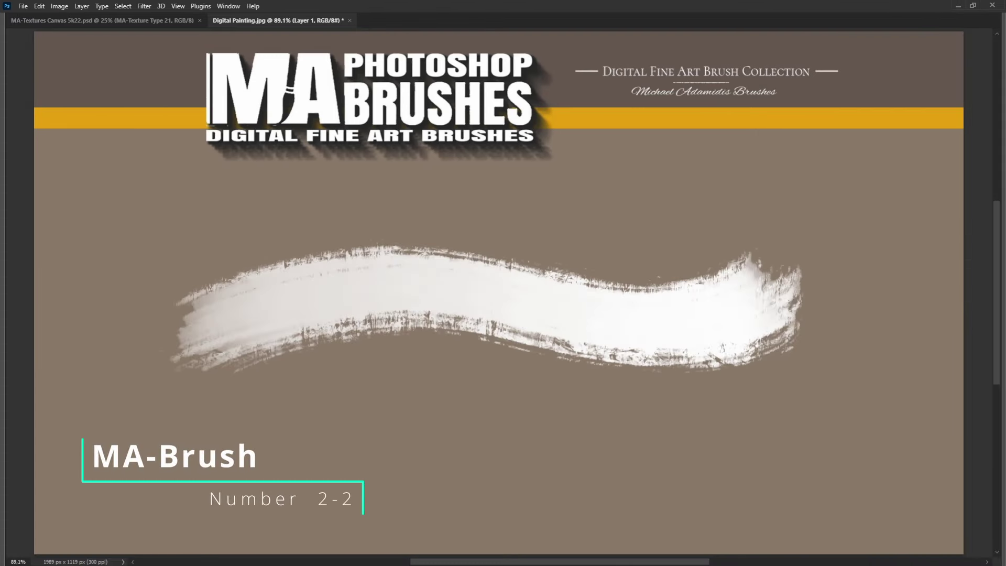
mouse_move(367, 435)
left_mouse_down()
mouse_move(561, 403)
mouse_move(639, 430)
mouse_move(718, 404)
mouse_move(744, 419)
left_mouse_up()
mouse_move(623, 414)
left_mouse_down()
mouse_move(734, 435)
mouse_move(671, 482)
left_mouse_up()
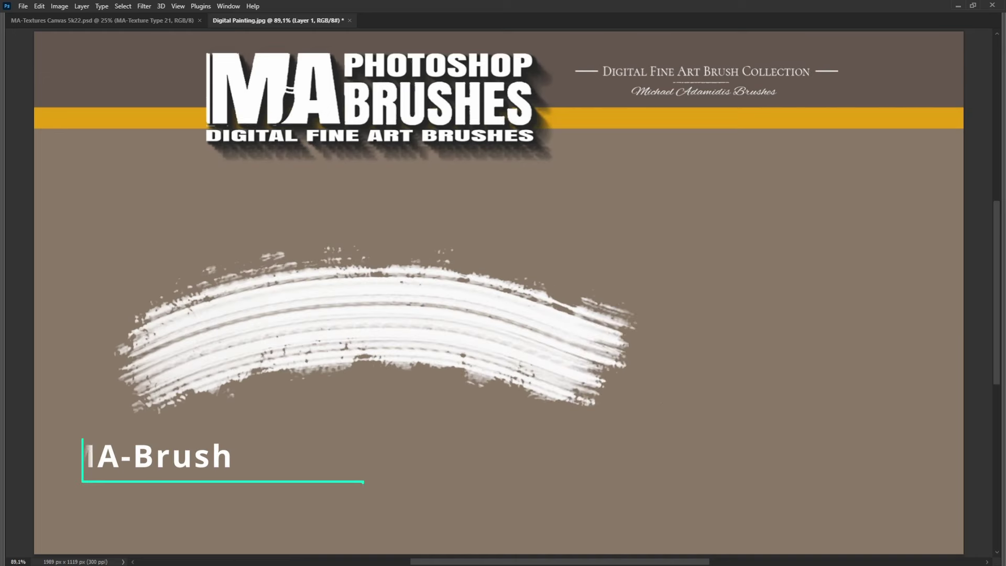
left_click_drag(582, 327, 844, 319)
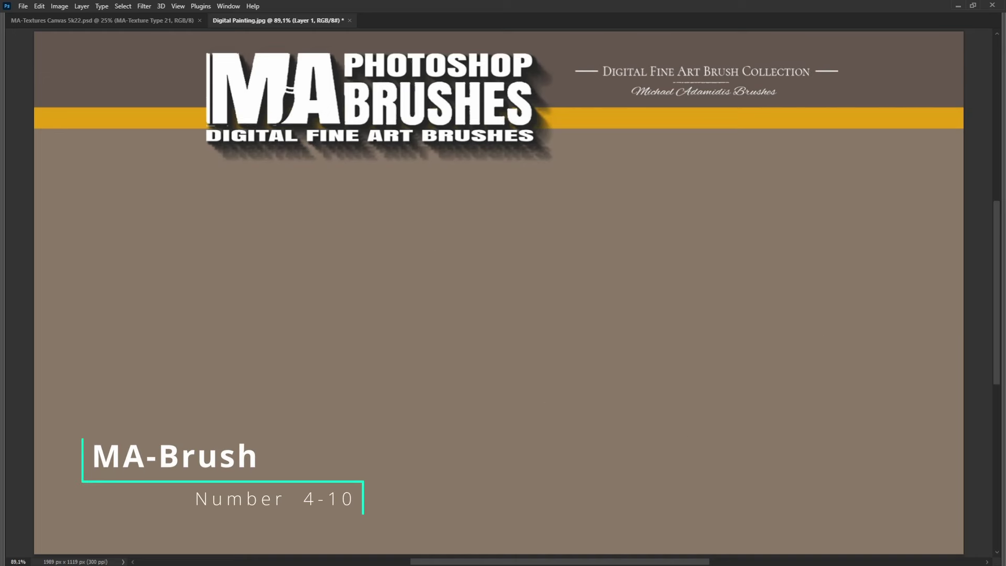
mouse_move(220, 388)
left_mouse_down()
mouse_move(451, 293)
mouse_move(551, 293)
mouse_move(838, 408)
left_mouse_up()
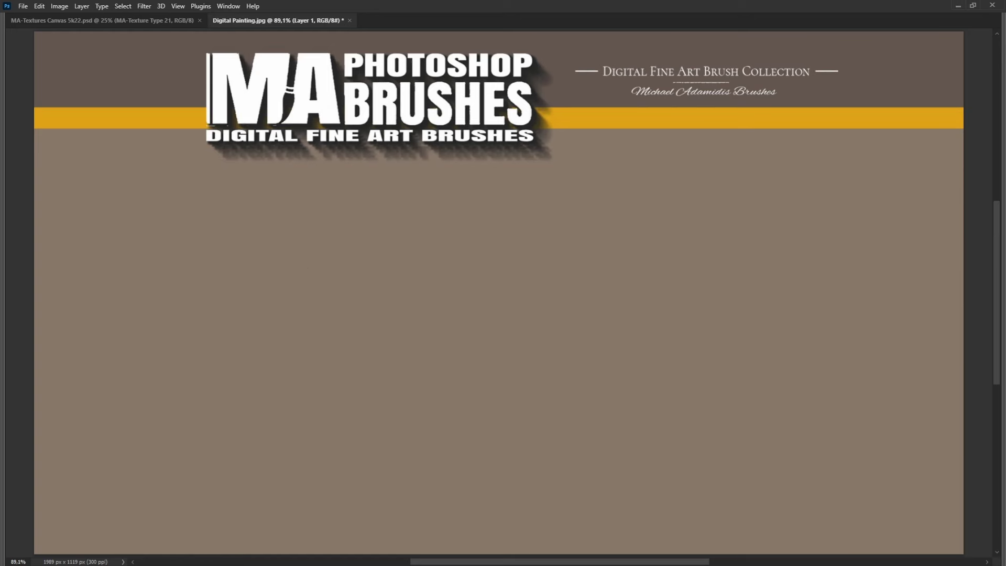
mouse_move(193, 367)
left_mouse_down()
mouse_move(357, 325)
mouse_move(834, 325)
mouse_move(676, 241)
left_mouse_up()
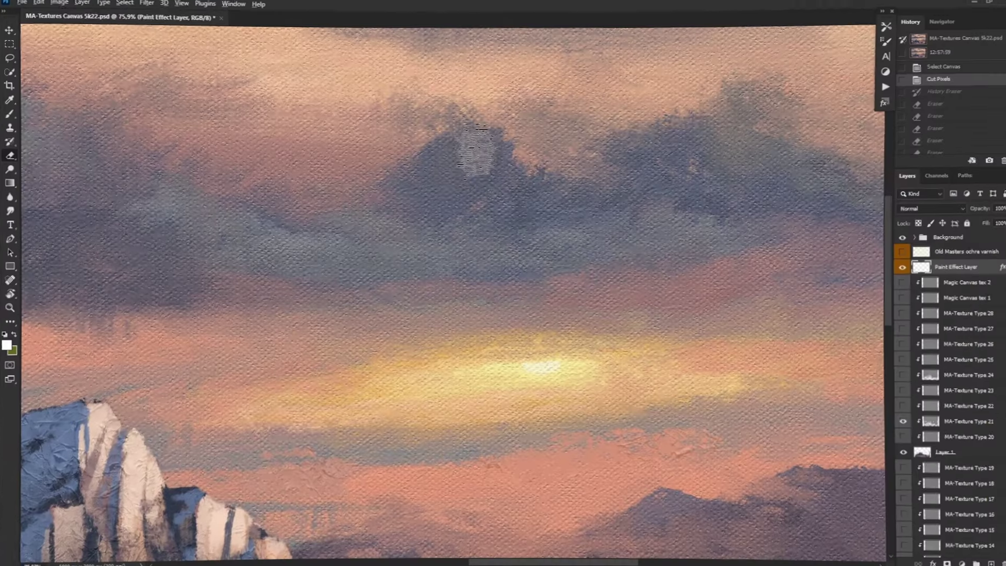
Step: Restore thick paint relief along the crest of the central cloud with the history eraser, erasing its lower part to soften it
left_click_drag(464, 155, 530, 212)
mouse_move(419, 178)
left_mouse_down()
mouse_move(448, 155)
mouse_move(389, 185)
left_mouse_up()
left_click_drag(483, 152, 434, 209)
left_click_drag(503, 168, 475, 231)
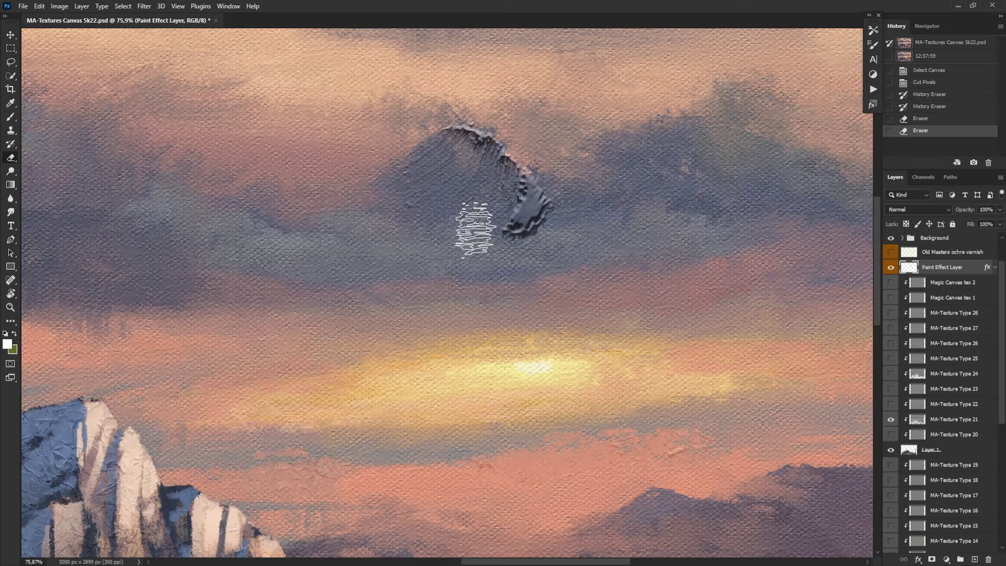
left_click_drag(528, 197, 519, 248)
Step: Build raised, partly erased paint edges on the two cloud lobes left of the central cloud's crest
mouse_move(401, 202)
left_mouse_down()
mouse_move(372, 216)
mouse_move(408, 233)
mouse_move(369, 210)
mouse_move(392, 202)
mouse_move(351, 206)
mouse_move(385, 208)
mouse_move(419, 187)
left_mouse_up()
key("ctrl+z")
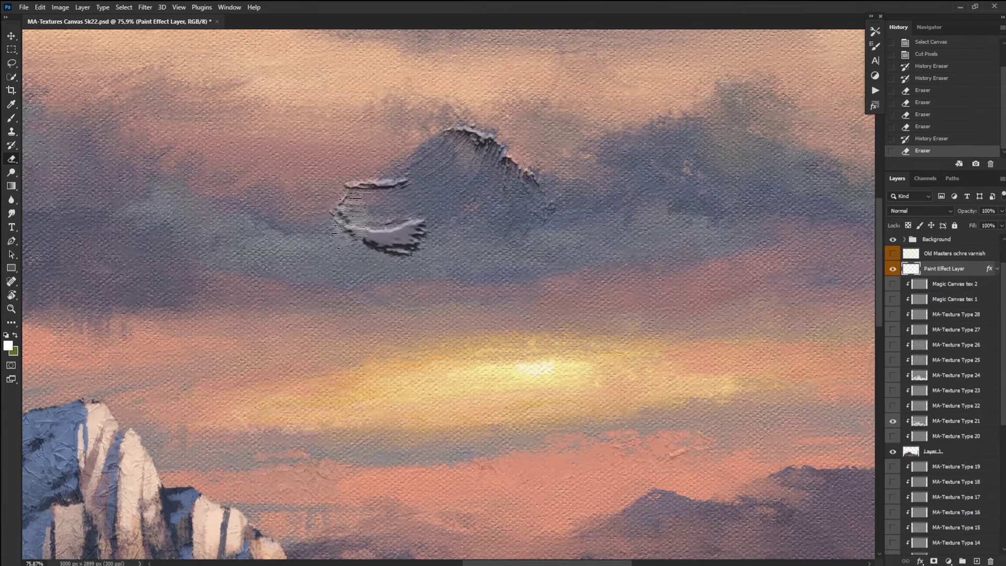
left_click_drag(349, 217, 438, 213)
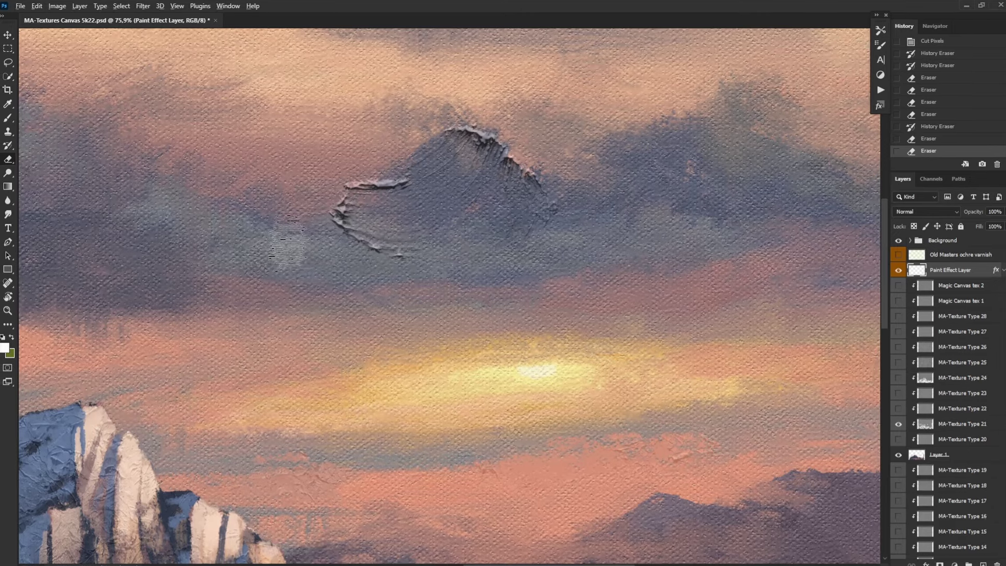
mouse_move(289, 242)
left_mouse_down()
mouse_move(253, 226)
mouse_move(349, 243)
left_mouse_up()
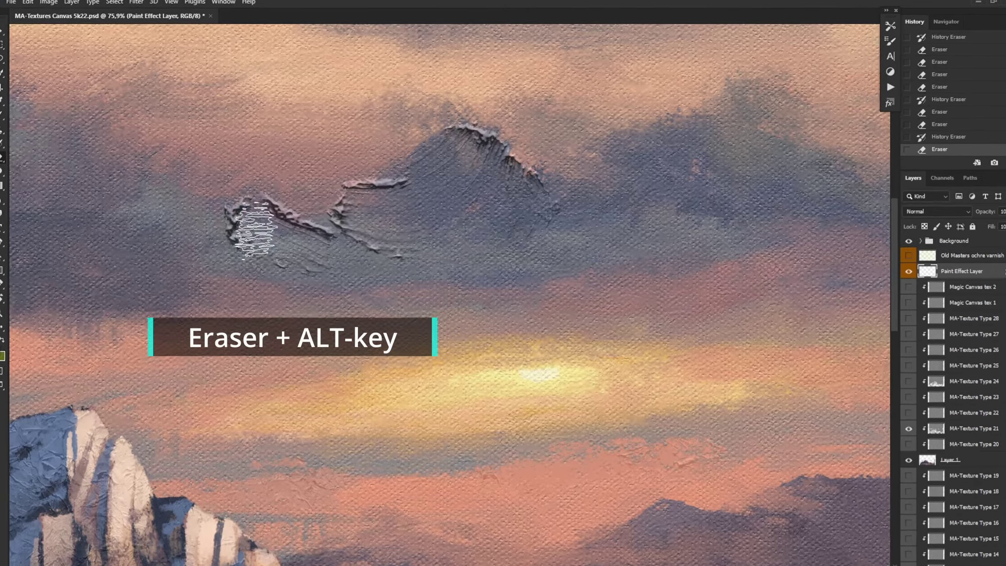
left_click_drag(256, 229, 346, 236)
left_click_drag(288, 226, 345, 244)
left_click_drag(280, 262, 309, 261)
Step: Restore a raised paint patch on the cloud right of the central crest and erase its interior to a curved edge
mouse_move(623, 158)
left_mouse_down()
mouse_move(621, 147)
mouse_move(681, 143)
left_mouse_up()
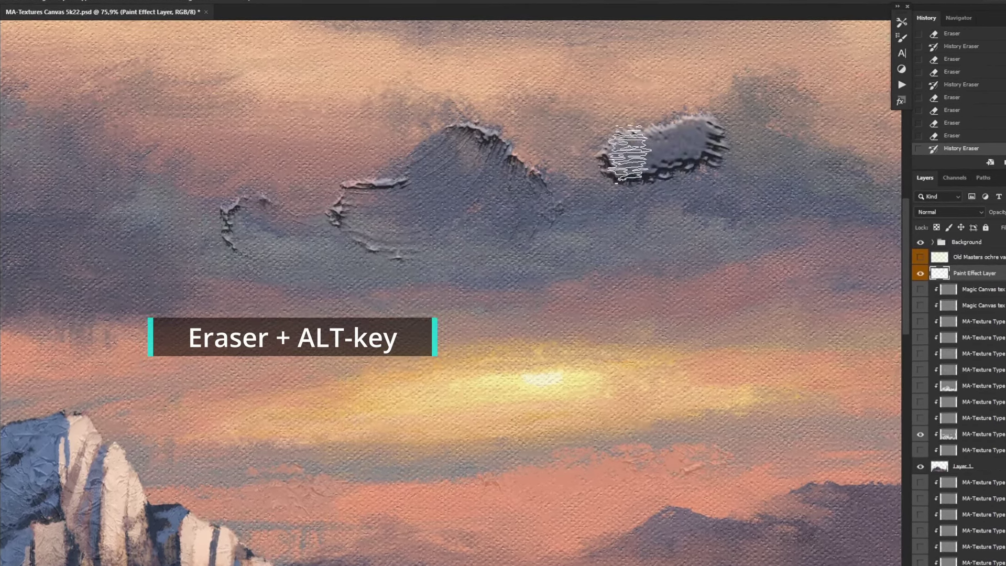
left_click_drag(636, 168, 726, 158)
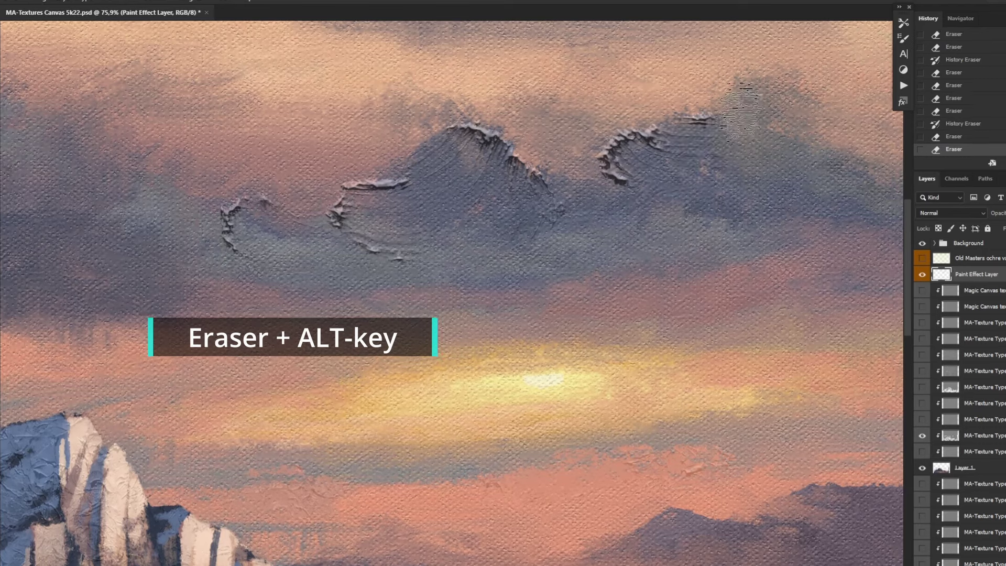
left_click_drag(576, 267, 553, 272)
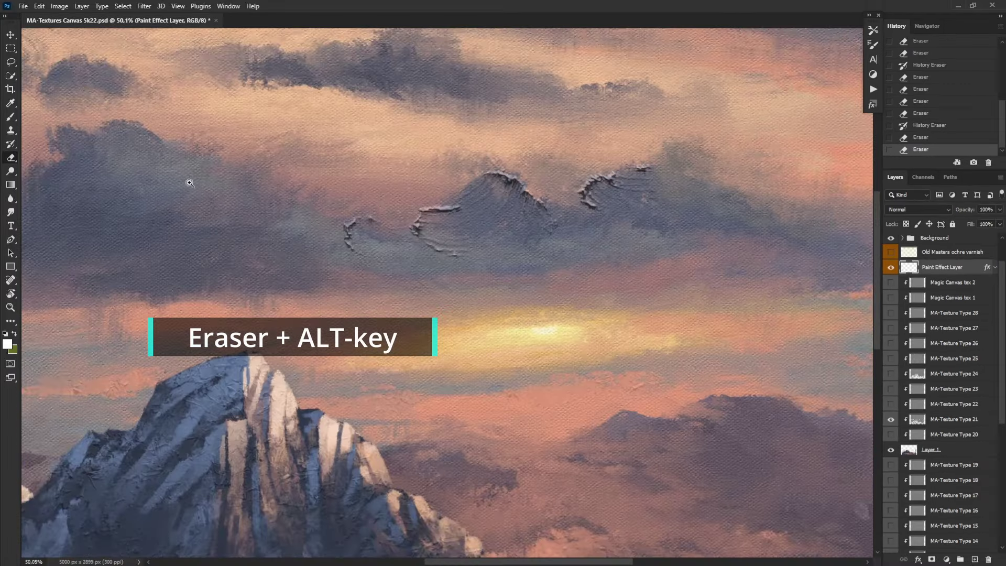
Step: Add raised paint relief along the top contour of the large left cloud and erase the excess inside it
left_click_drag(150, 136, 265, 182)
left_click_drag(154, 154, 181, 156)
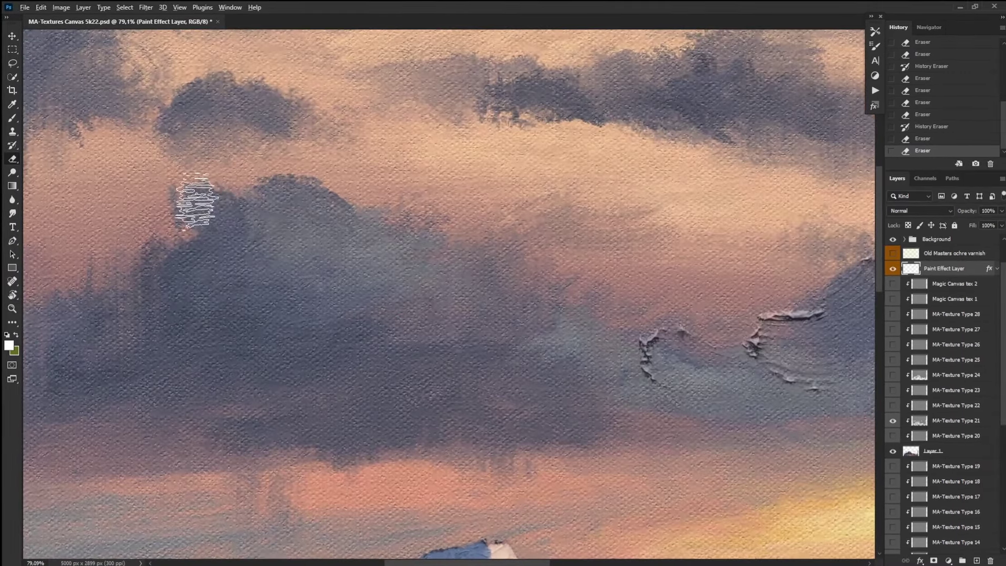
mouse_move(197, 200)
left_mouse_down()
mouse_move(253, 230)
mouse_move(278, 190)
mouse_move(344, 241)
mouse_move(292, 195)
mouse_move(401, 258)
mouse_move(334, 237)
mouse_move(269, 195)
mouse_move(358, 247)
mouse_move(241, 223)
mouse_move(206, 199)
mouse_move(311, 239)
left_mouse_up()
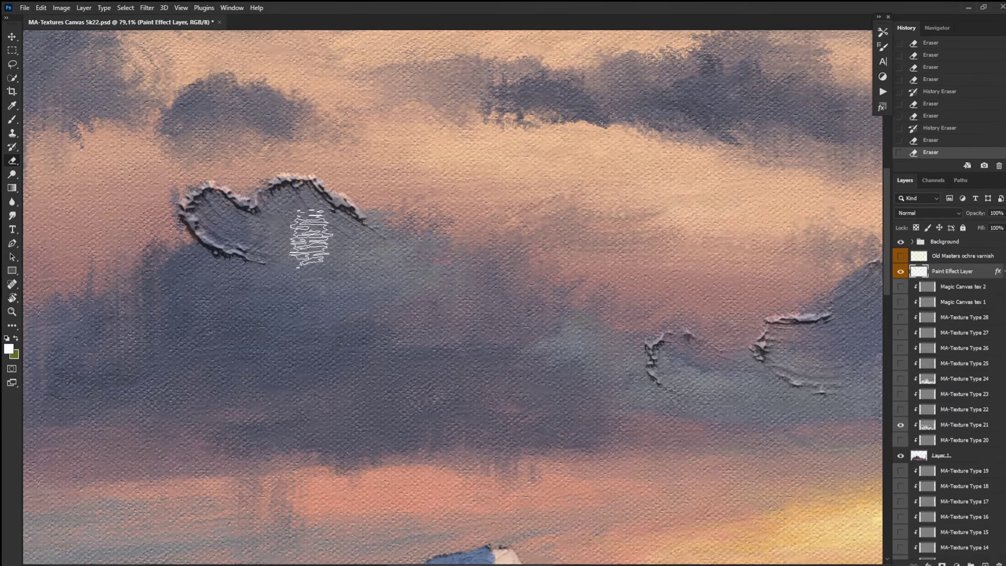
mouse_move(230, 212)
left_mouse_down()
mouse_move(247, 224)
mouse_move(209, 212)
left_mouse_up()
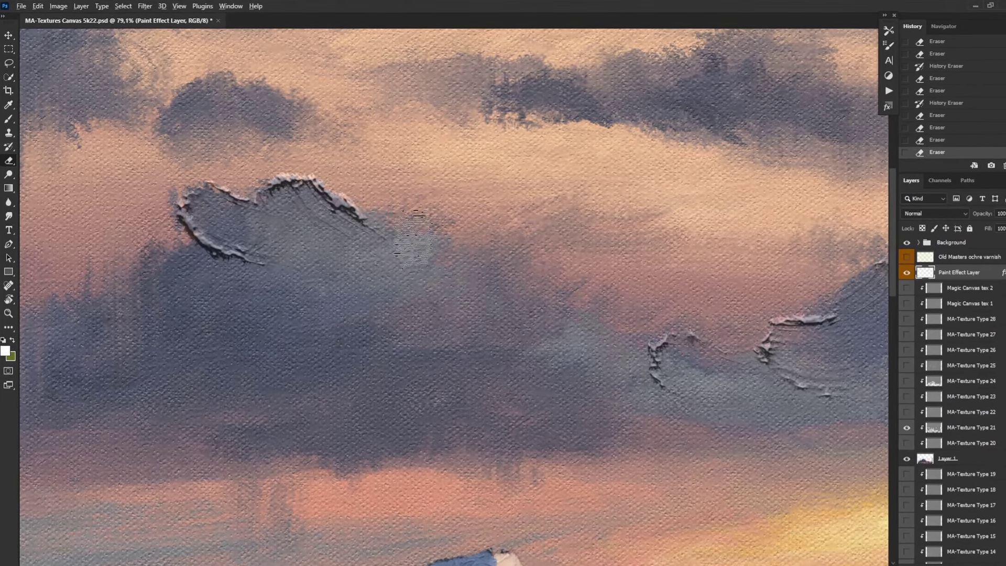
Step: Extend the broken paint ridges down the large left cloud's right slope, thinning them with the eraser
mouse_move(414, 241)
left_mouse_down()
mouse_move(493, 247)
mouse_move(445, 210)
mouse_move(498, 236)
mouse_move(469, 276)
mouse_move(505, 281)
mouse_move(423, 252)
mouse_move(610, 328)
mouse_move(608, 308)
left_mouse_up()
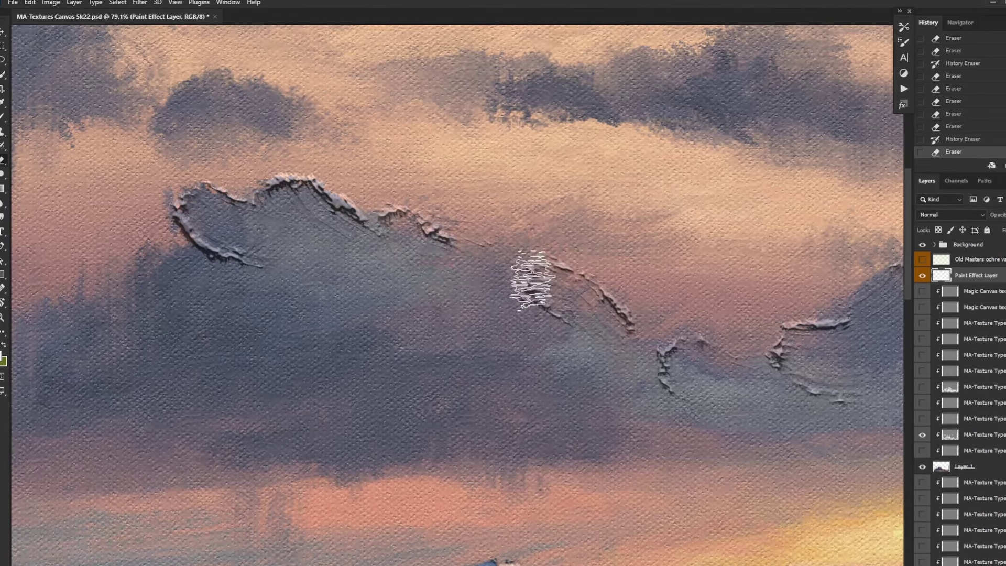
mouse_move(532, 280)
left_mouse_down()
mouse_move(595, 343)
mouse_move(612, 322)
left_mouse_up()
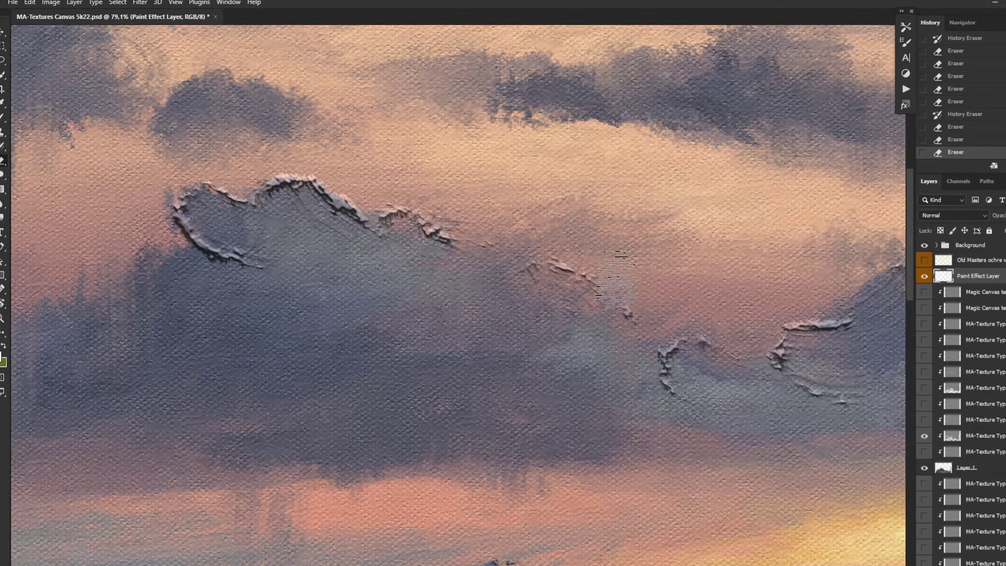
mouse_move(536, 236)
left_mouse_down()
mouse_move(570, 225)
mouse_move(610, 234)
mouse_move(534, 229)
mouse_move(589, 229)
mouse_move(623, 242)
left_mouse_up()
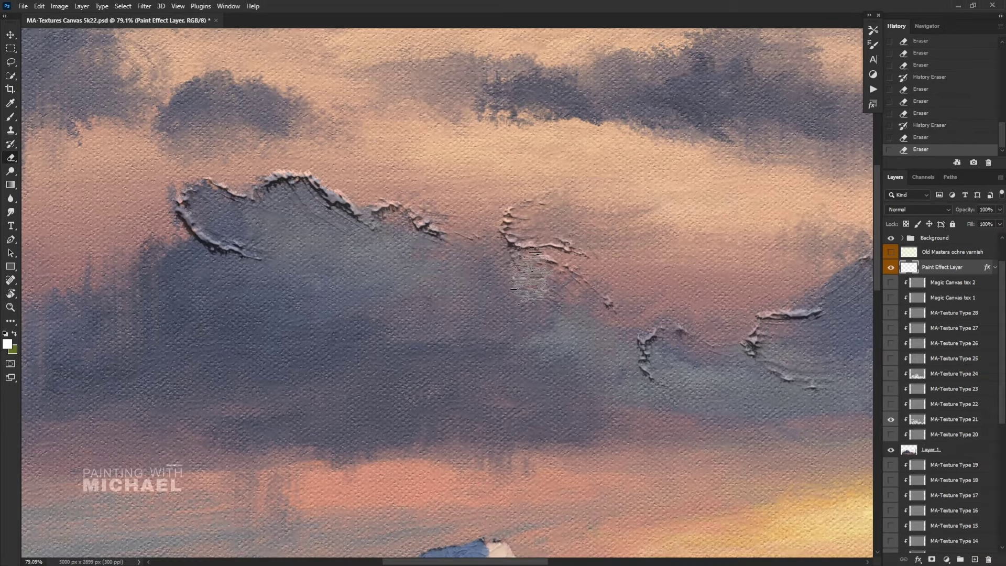
Step: Build broken raised paint ridges along the upper central cloud's crest and the small cloud trailing to its right, erasing the excess
scroll(470, 269, "down", 5)
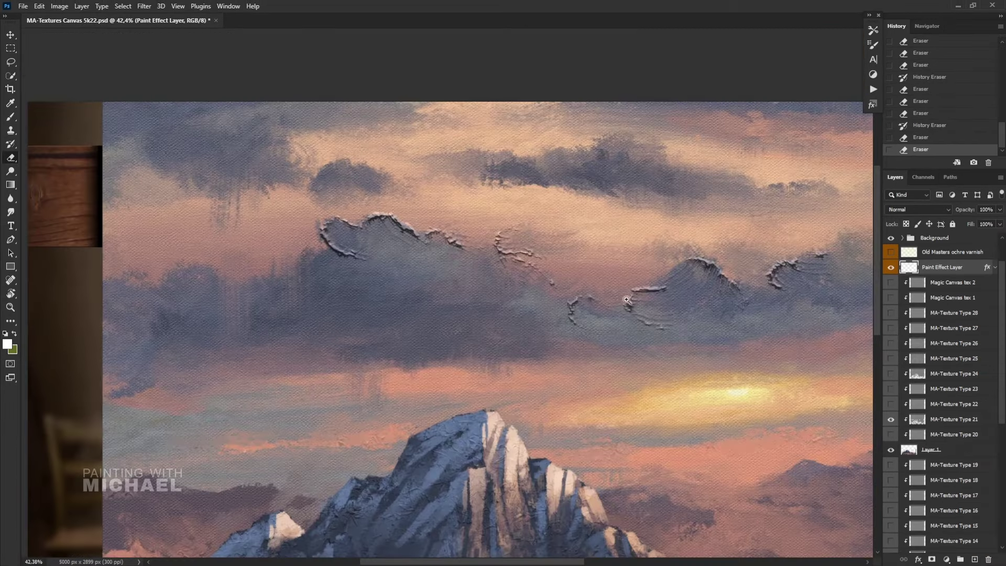
mouse_move(639, 298)
left_mouse_down()
mouse_move(527, 254)
mouse_move(541, 258)
left_mouse_up()
mouse_move(522, 97)
left_mouse_down()
mouse_move(544, 90)
mouse_move(549, 112)
left_mouse_up()
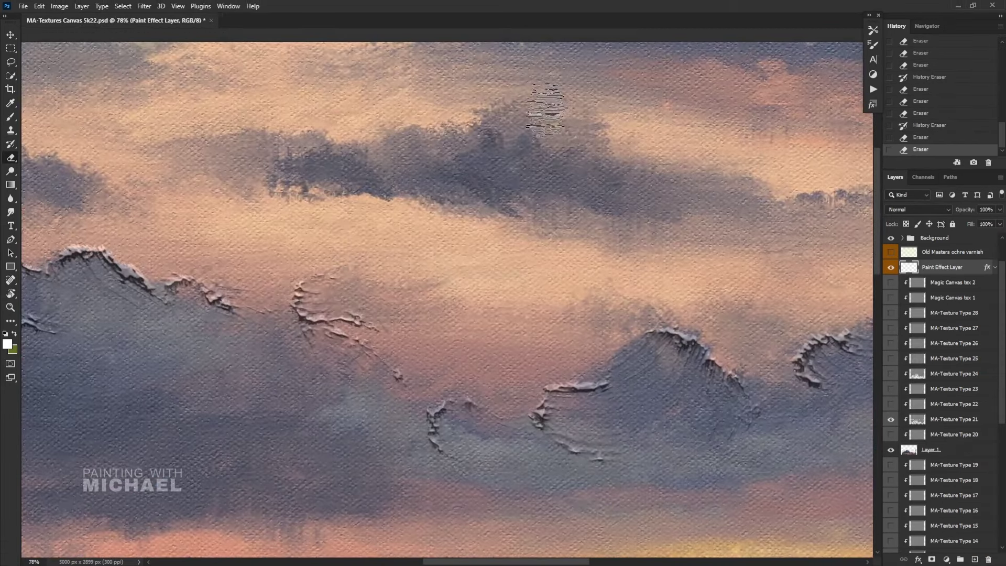
mouse_move(503, 146)
left_mouse_down()
mouse_move(526, 131)
mouse_move(599, 171)
mouse_move(586, 129)
mouse_move(568, 150)
mouse_move(589, 142)
mouse_move(605, 171)
mouse_move(637, 183)
mouse_move(680, 178)
mouse_move(659, 194)
mouse_move(680, 198)
mouse_move(665, 213)
mouse_move(578, 162)
mouse_move(595, 152)
mouse_move(614, 172)
mouse_move(592, 193)
mouse_move(550, 193)
mouse_move(548, 140)
mouse_move(531, 127)
mouse_move(499, 151)
mouse_move(506, 131)
mouse_move(501, 145)
mouse_move(573, 127)
mouse_move(519, 221)
mouse_move(546, 166)
mouse_move(585, 136)
mouse_move(585, 104)
mouse_move(685, 153)
mouse_move(635, 143)
mouse_move(617, 178)
mouse_move(621, 206)
left_mouse_up()
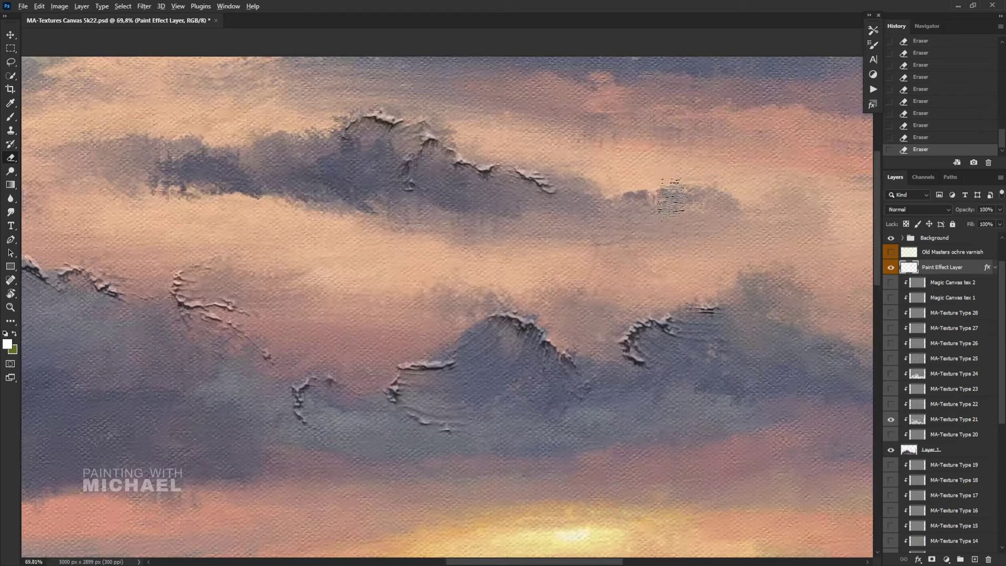
mouse_move(647, 202)
left_mouse_down()
mouse_move(708, 208)
mouse_move(639, 211)
mouse_move(676, 225)
mouse_move(710, 210)
left_mouse_up()
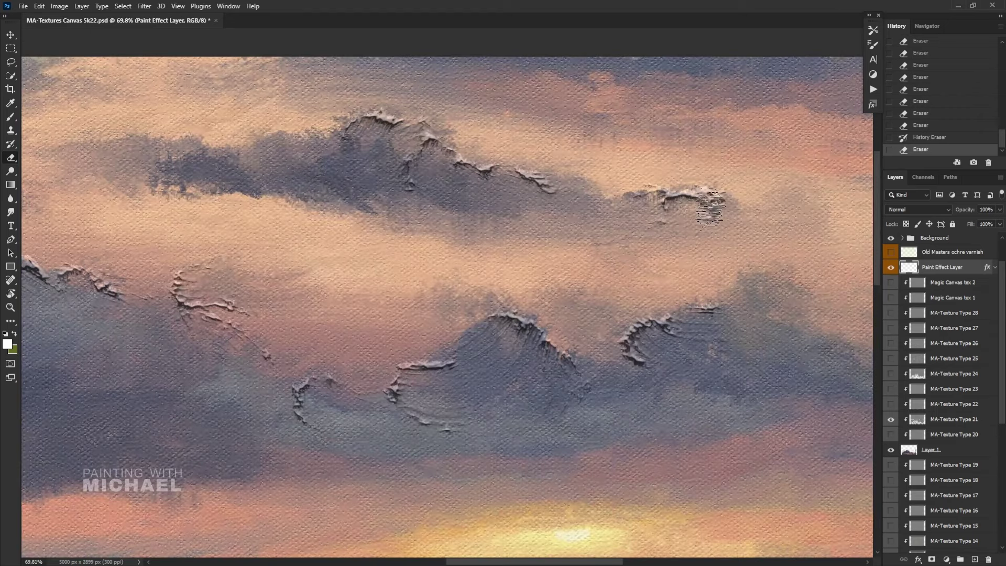
Step: Add a raised paint edge over the top of the small round cloud above the large left cloud and erase its interior
scroll(332, 142, "down", 2)
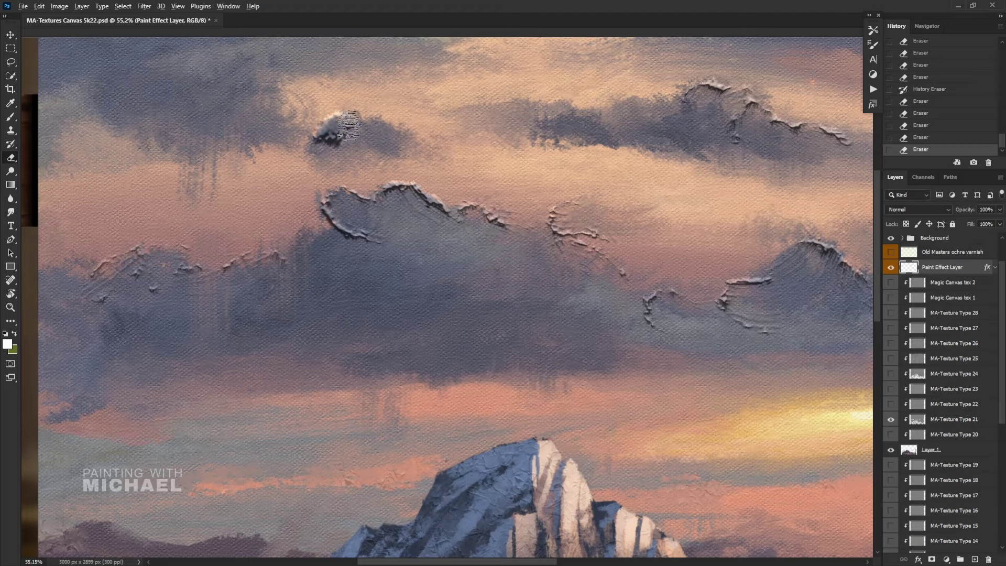
mouse_move(359, 143)
left_mouse_down()
mouse_move(325, 147)
mouse_move(356, 122)
mouse_move(323, 140)
left_mouse_up()
scroll(355, 111, "up", 1)
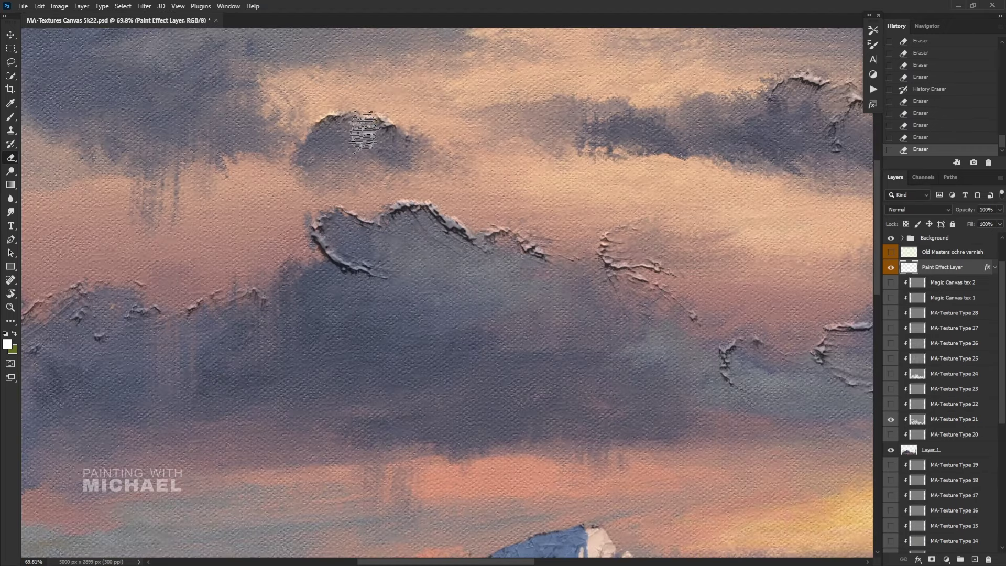
left_click_drag(387, 132, 363, 127)
left_click_drag(364, 127, 379, 130)
Step: Work raised paint relief into the dark cloud in the sky's upper left corner and thin it with the eraser
mouse_move(243, 109)
left_mouse_down()
mouse_move(234, 76)
mouse_move(240, 112)
mouse_move(271, 134)
mouse_move(211, 142)
left_mouse_up()
left_click_drag(269, 123, 169, 120)
mouse_move(236, 112)
left_mouse_down()
mouse_move(244, 81)
mouse_move(193, 60)
left_mouse_up()
left_click_drag(256, 67, 248, 88)
mouse_move(274, 127)
left_mouse_down()
mouse_move(259, 169)
mouse_move(277, 170)
left_mouse_up()
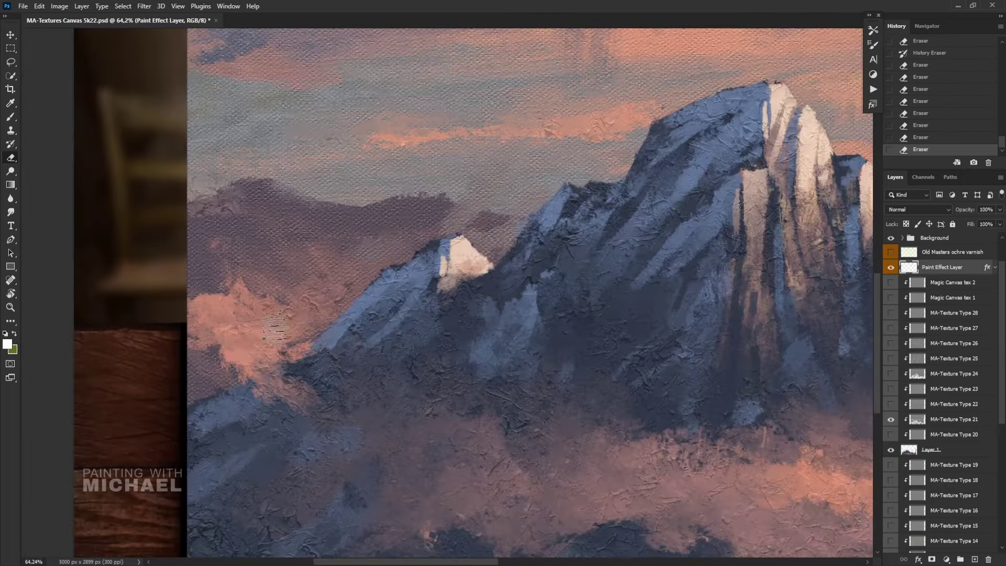
Step: Restore a raised paint patch on the pink cloud left of the mountain's foot and erase it down to rough edges
mouse_move(273, 323)
left_mouse_down()
mouse_move(236, 362)
mouse_move(221, 340)
mouse_move(220, 314)
mouse_move(281, 316)
left_mouse_up()
left_click_drag(264, 321, 281, 343)
left_click_drag(217, 349, 288, 316)
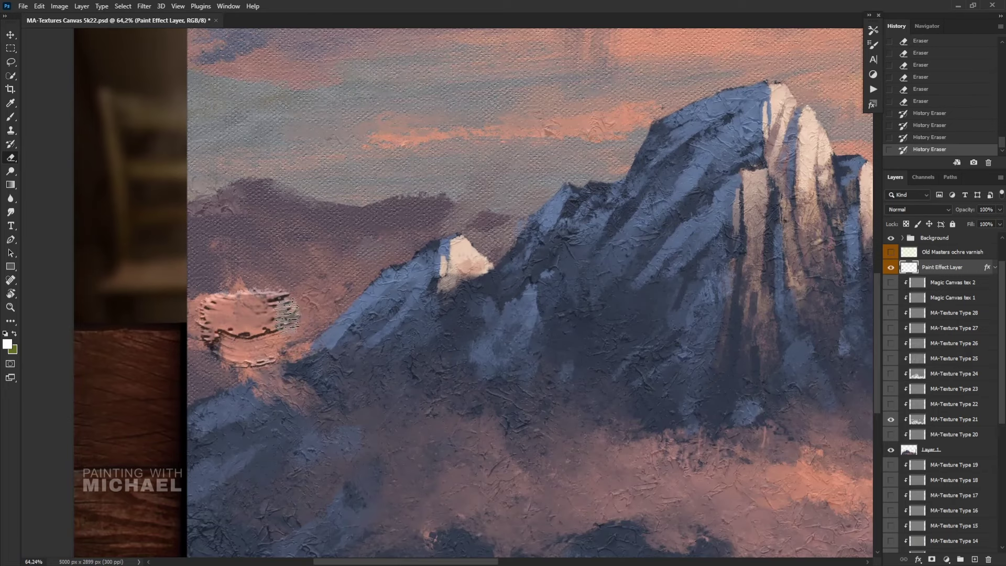
left_click_drag(223, 321, 283, 305)
scroll(334, 280, "up", 1)
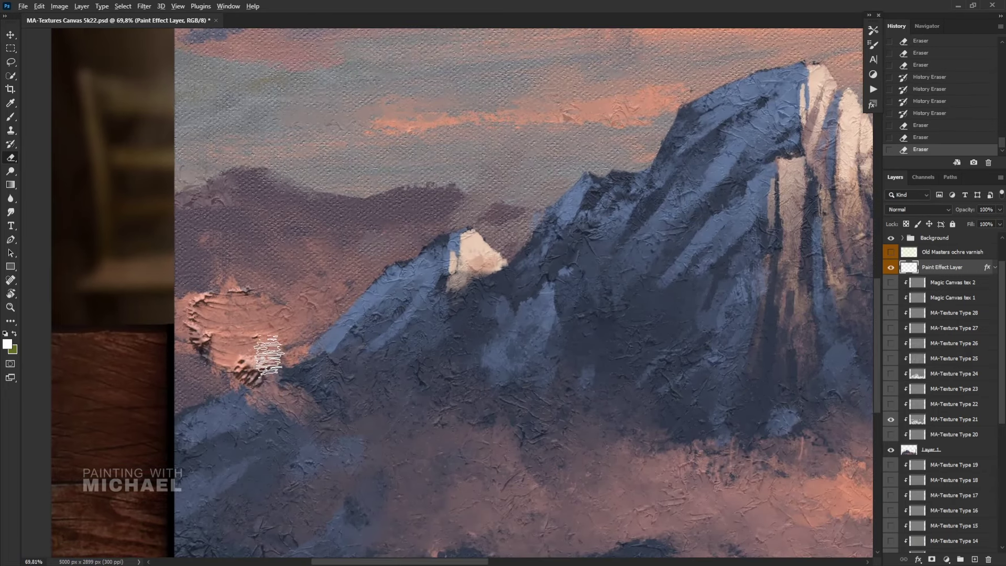
mouse_move(259, 357)
left_mouse_down()
mouse_move(262, 336)
mouse_move(260, 346)
mouse_move(246, 333)
mouse_move(251, 362)
mouse_move(271, 335)
left_mouse_up()
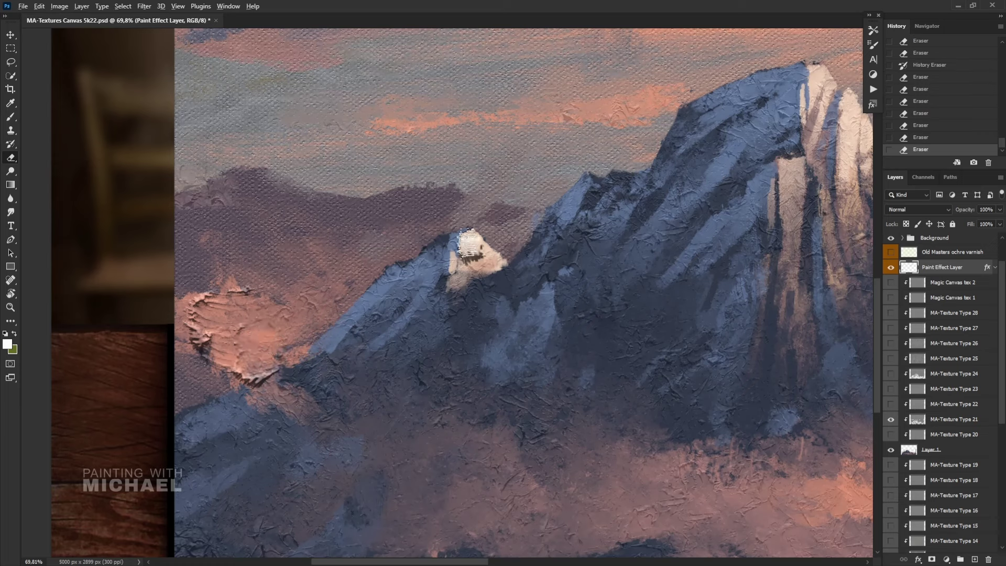
Step: Add raised paint relief to the small white peak and along the orange cloud streak beside the main summit, trimming the excess
mouse_move(498, 265)
left_mouse_down()
mouse_move(484, 252)
mouse_move(504, 262)
mouse_move(488, 267)
mouse_move(487, 251)
left_mouse_up()
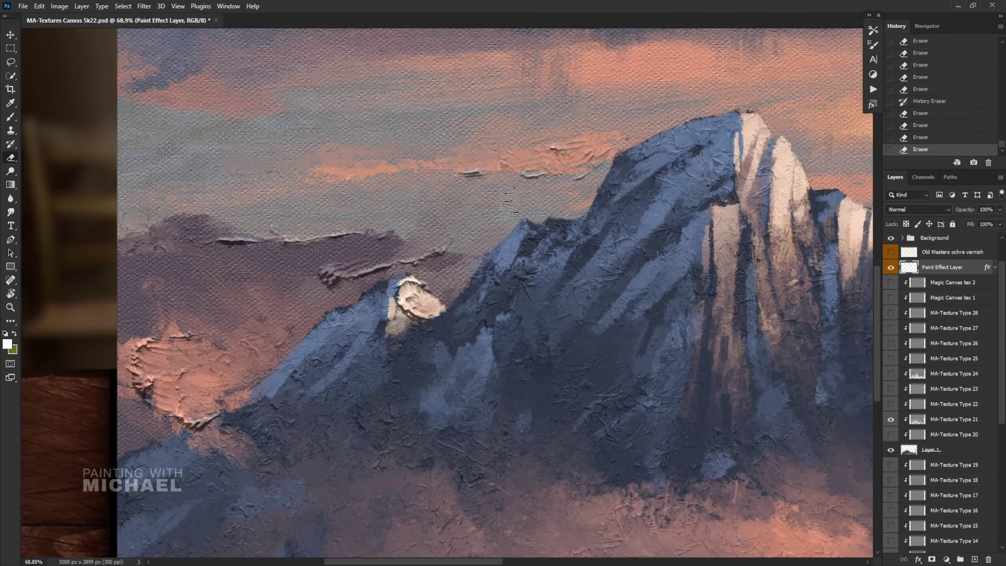
left_click_drag(527, 164, 414, 181)
left_click_drag(424, 177, 501, 166)
key("ctrl+z")
mouse_move(498, 163)
left_mouse_down()
mouse_move(478, 158)
mouse_move(605, 167)
left_mouse_up()
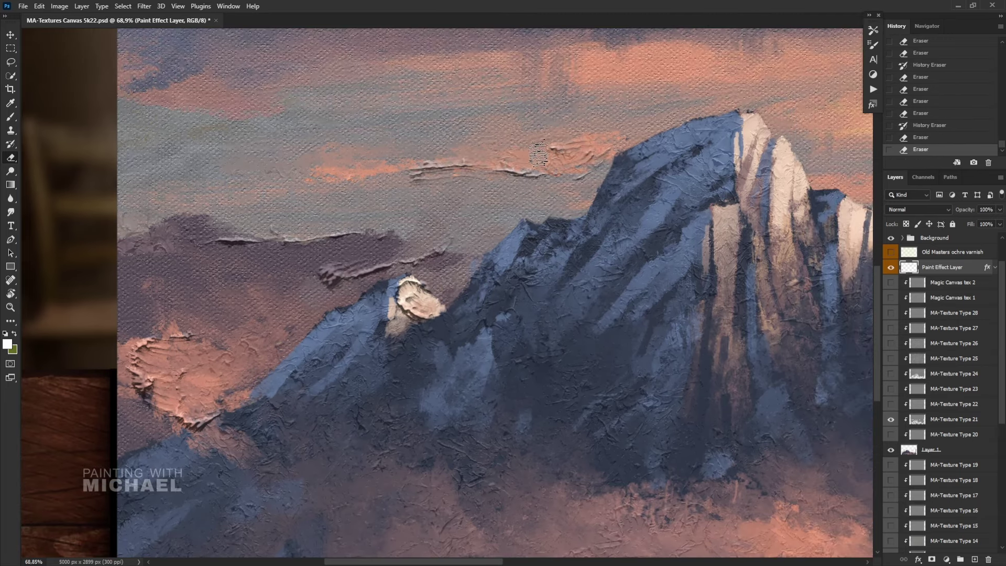
Step: Switch the eraser to a round speckled brush from Oil and Acrylic Brushes by MA and raise ridges on the pink cloud at the mountain's right foot
right_click(455, 205)
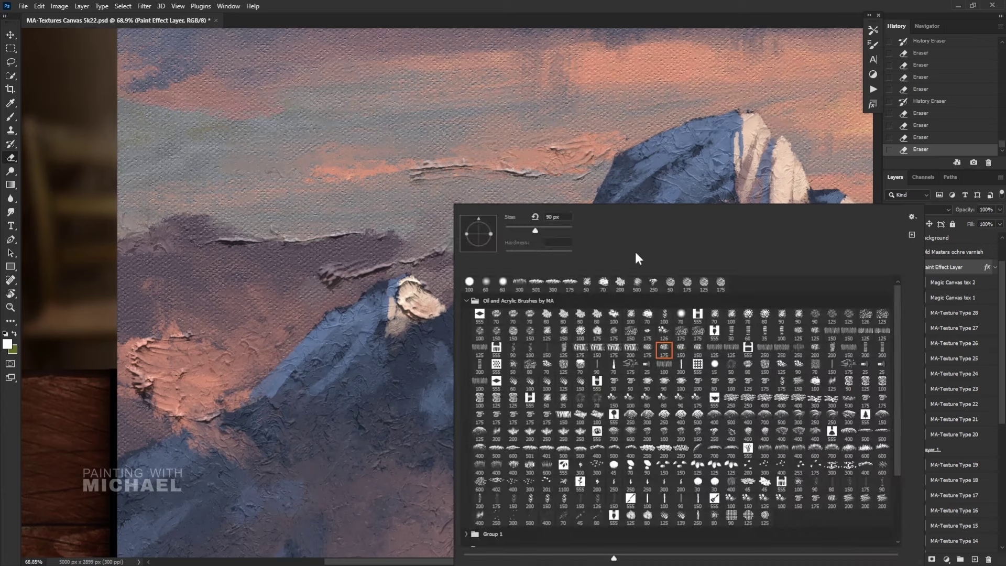
double_click(760, 315)
scroll(188, 401, "up", 4)
mouse_move(149, 364)
left_mouse_down()
mouse_move(181, 386)
mouse_move(147, 372)
mouse_move(222, 361)
mouse_move(215, 350)
left_mouse_up()
mouse_move(162, 387)
left_mouse_down()
mouse_move(255, 358)
mouse_move(204, 354)
mouse_move(244, 357)
left_mouse_up()
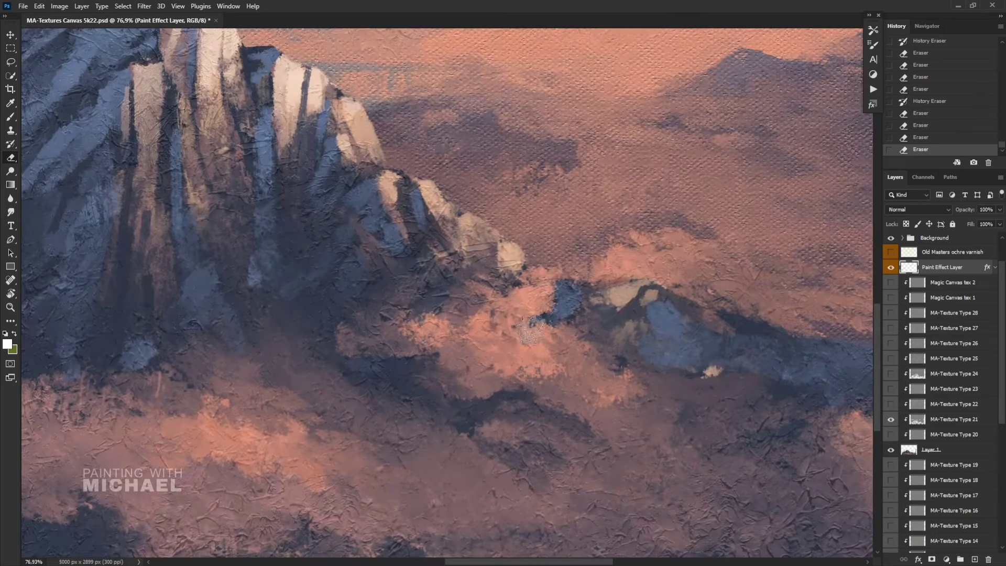
mouse_move(520, 327)
left_mouse_down()
mouse_move(485, 335)
mouse_move(538, 351)
mouse_move(519, 322)
mouse_move(540, 346)
mouse_move(547, 338)
left_mouse_up()
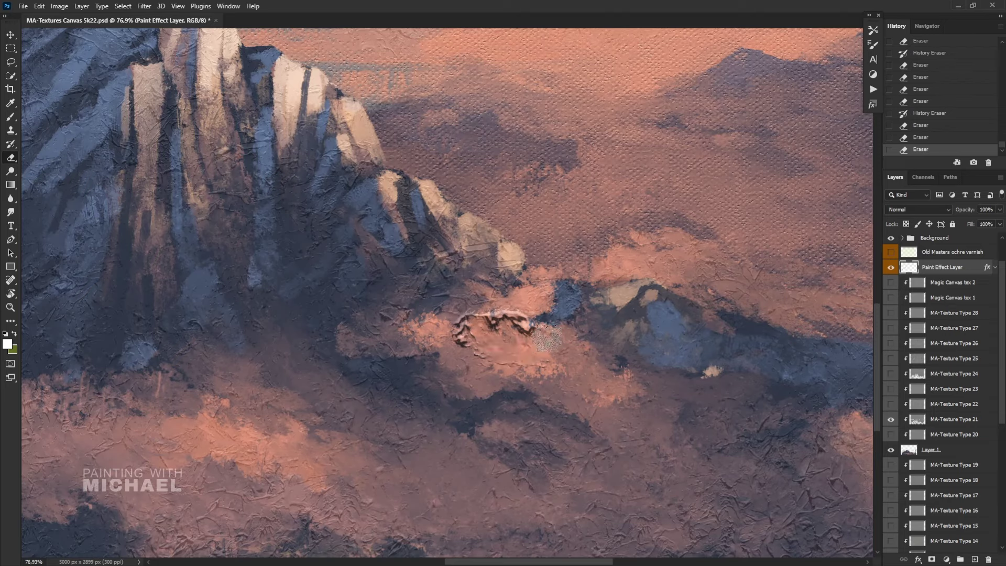
left_click_drag(542, 300, 471, 292)
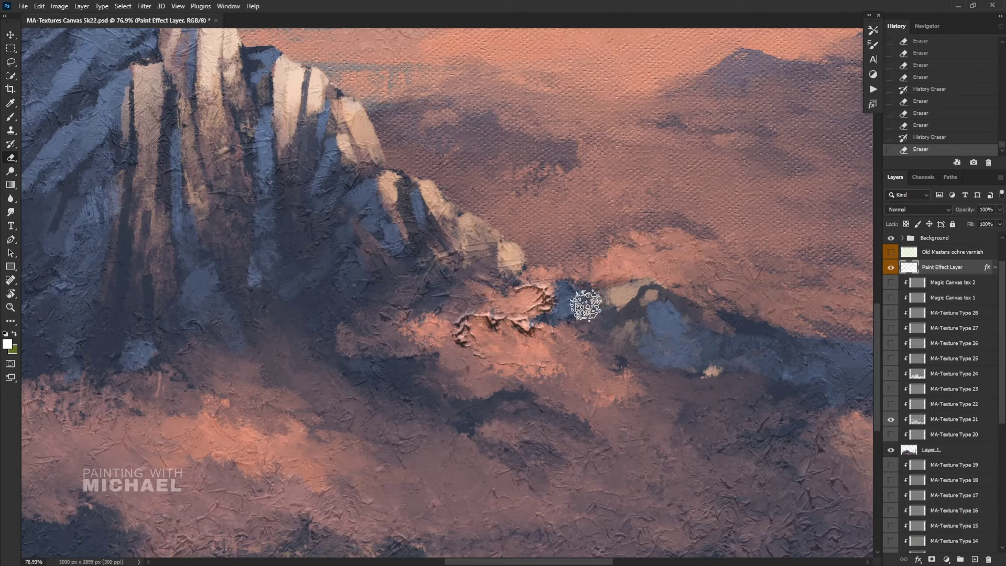
Step: Form a raised arched edge on the pink cloud above the distant blue hill and leave small erased-back flecks beside it
left_click_drag(619, 261, 637, 237)
left_click_drag(689, 252, 652, 241)
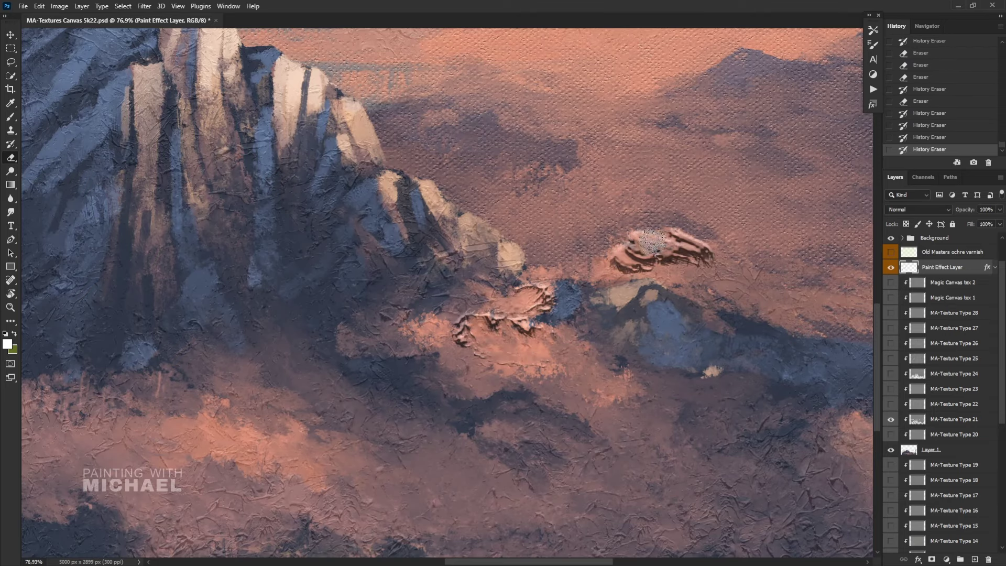
left_click_drag(716, 253, 736, 253)
mouse_move(649, 270)
left_mouse_down()
mouse_move(603, 267)
mouse_move(618, 258)
left_mouse_up()
mouse_move(509, 205)
left_mouse_down()
mouse_move(561, 189)
mouse_move(573, 215)
mouse_move(495, 208)
mouse_move(571, 155)
mouse_move(530, 223)
mouse_move(576, 187)
left_mouse_up()
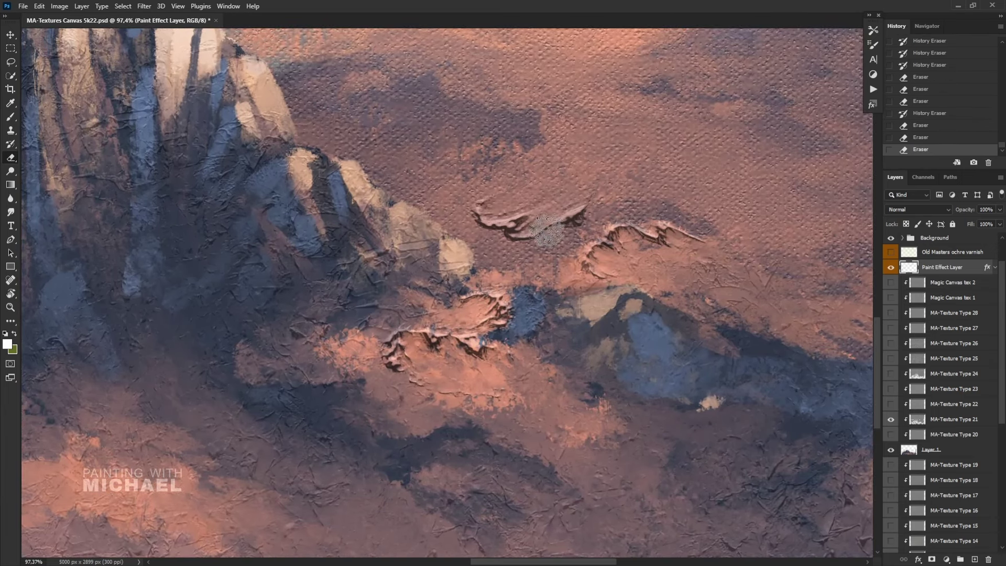
mouse_move(546, 231)
left_mouse_down()
mouse_move(619, 205)
mouse_move(526, 225)
mouse_move(550, 214)
mouse_move(500, 217)
mouse_move(582, 196)
left_mouse_up()
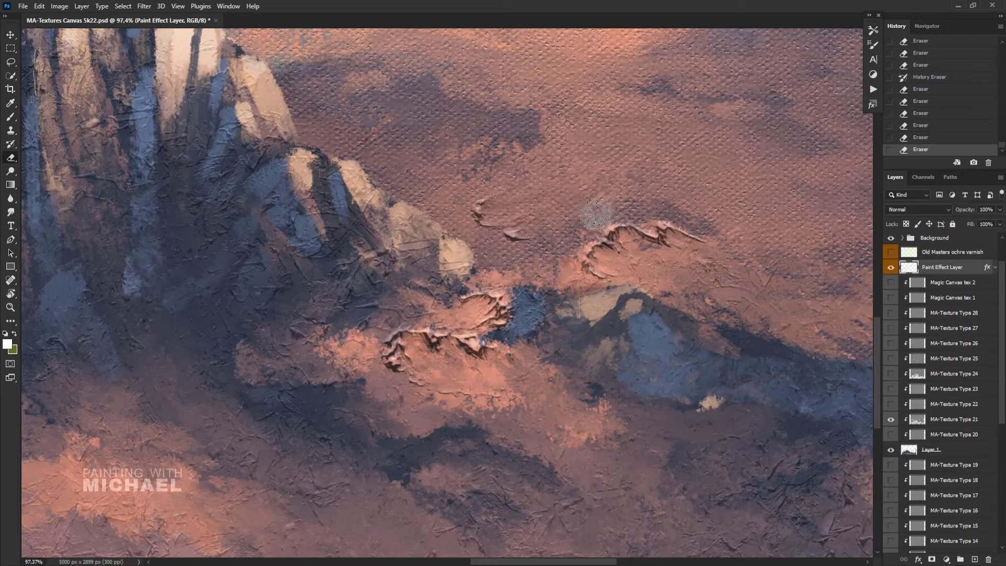
Step: Build raised paint along the mountain's right ridge line and erase the overspill against the sky
left_click_drag(395, 160, 418, 225)
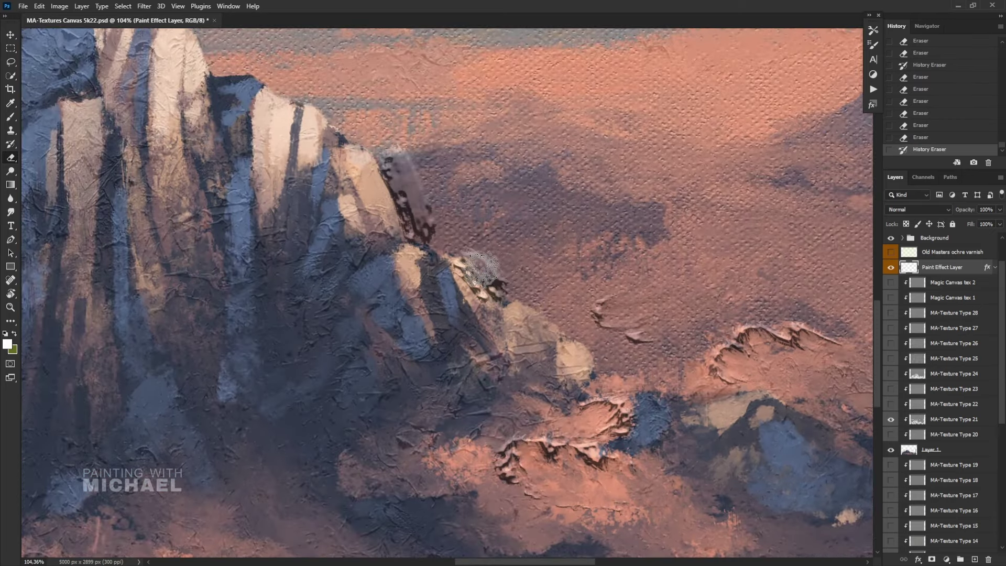
mouse_move(480, 267)
left_mouse_down()
mouse_move(508, 300)
mouse_move(528, 295)
mouse_move(572, 332)
mouse_move(568, 291)
mouse_move(543, 283)
mouse_move(577, 338)
mouse_move(534, 281)
mouse_move(486, 262)
mouse_move(520, 297)
mouse_move(488, 253)
mouse_move(499, 300)
left_mouse_up()
mouse_move(407, 174)
left_mouse_down()
mouse_move(430, 202)
mouse_move(395, 158)
mouse_move(430, 229)
left_mouse_up()
mouse_move(392, 174)
left_mouse_down()
mouse_move(401, 187)
mouse_move(352, 174)
left_mouse_up()
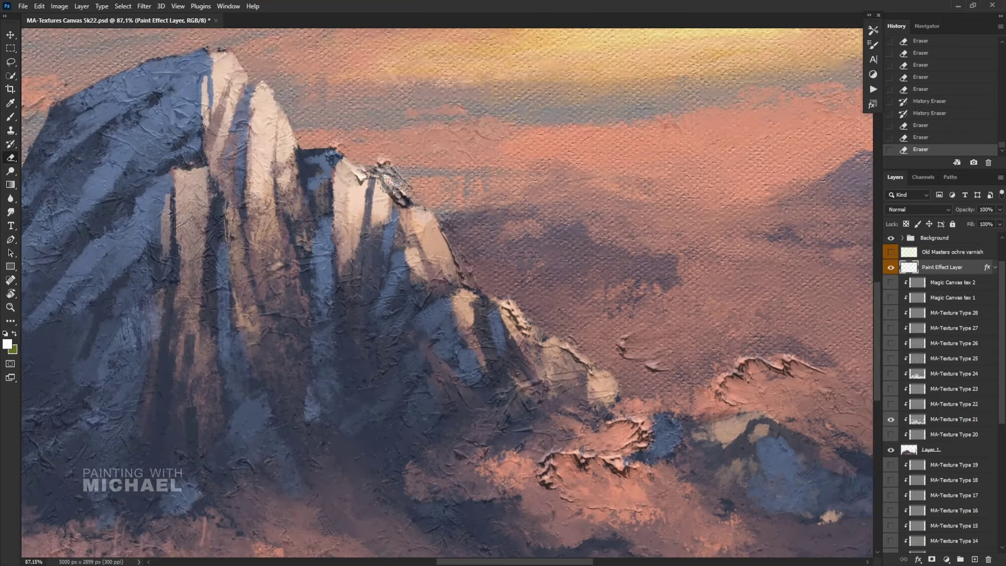
left_click_drag(450, 249, 397, 241)
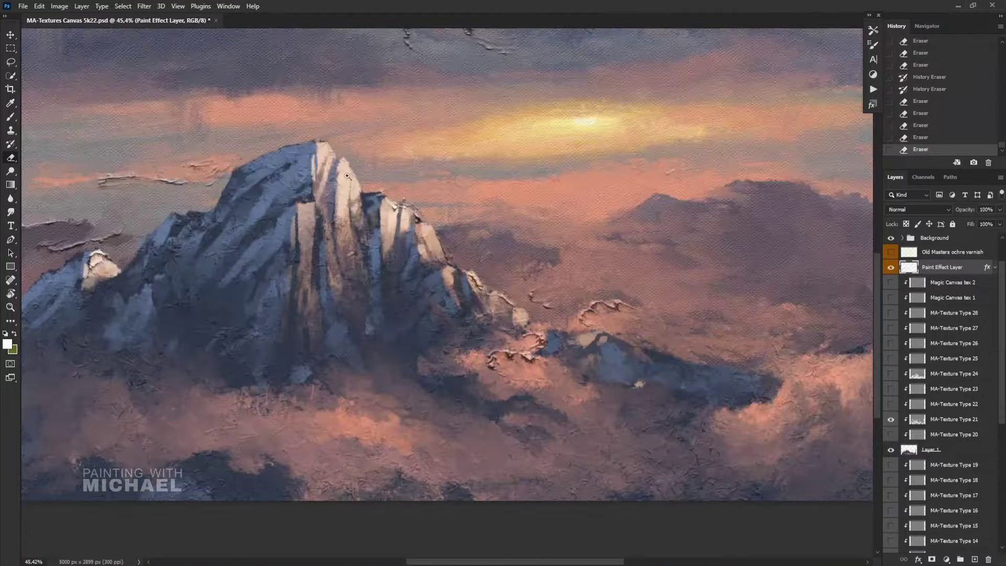
Step: Restore thick paint on the two sunlit summit faces and erase their interiors, keeping raised edges along the rock
left_click_drag(338, 177, 366, 170)
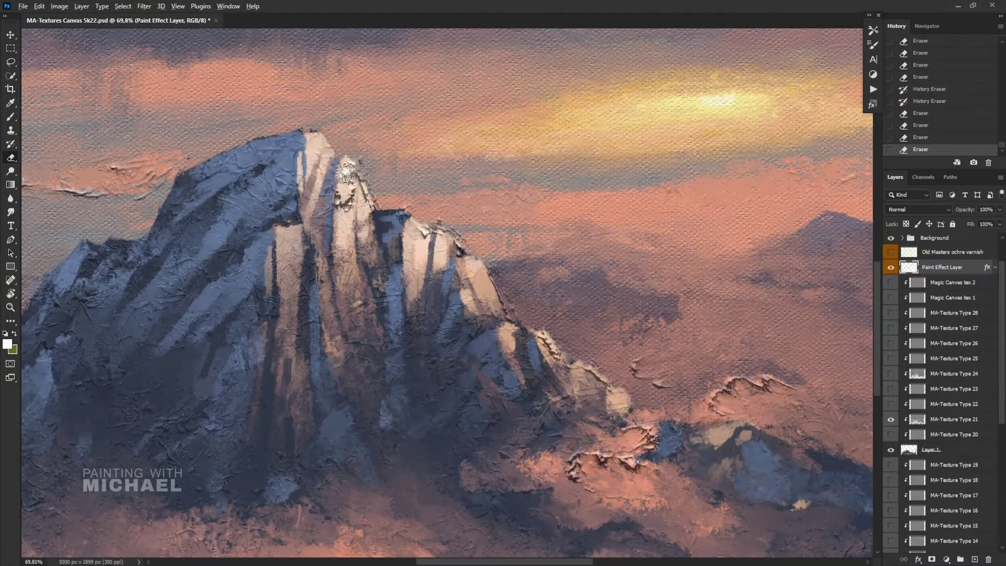
scroll(352, 176, "up", 2)
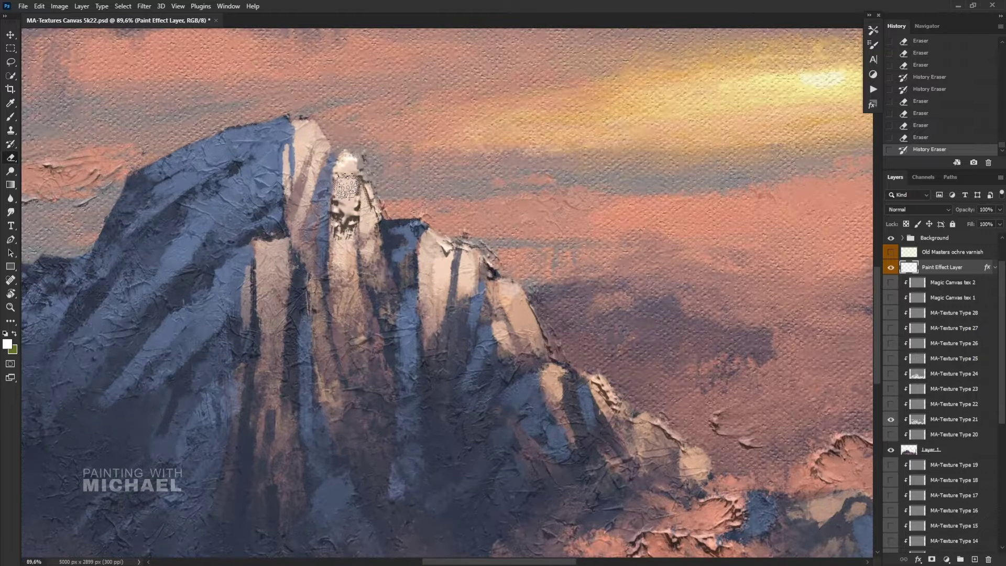
left_click_drag(352, 176, 347, 249)
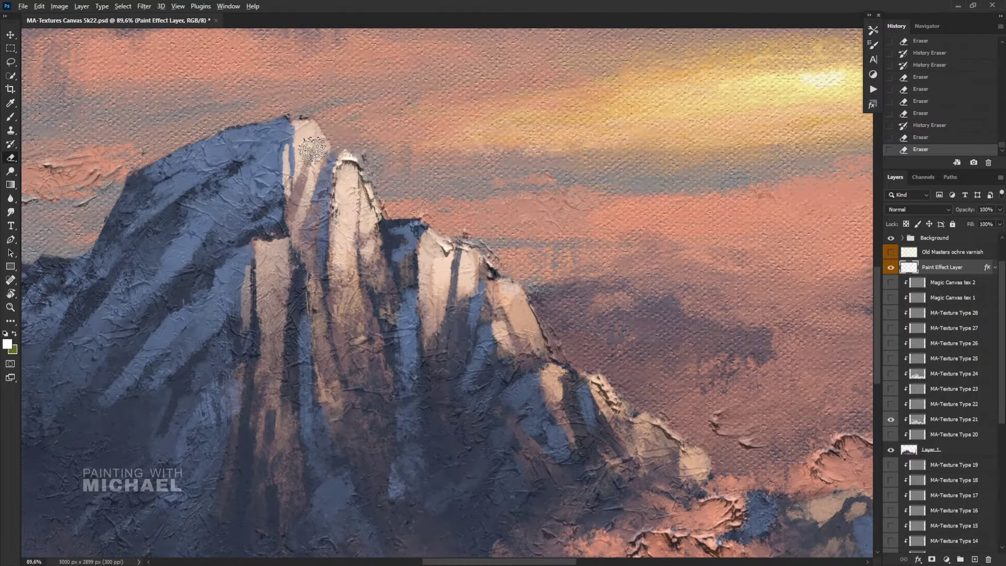
left_click_drag(306, 142, 310, 154)
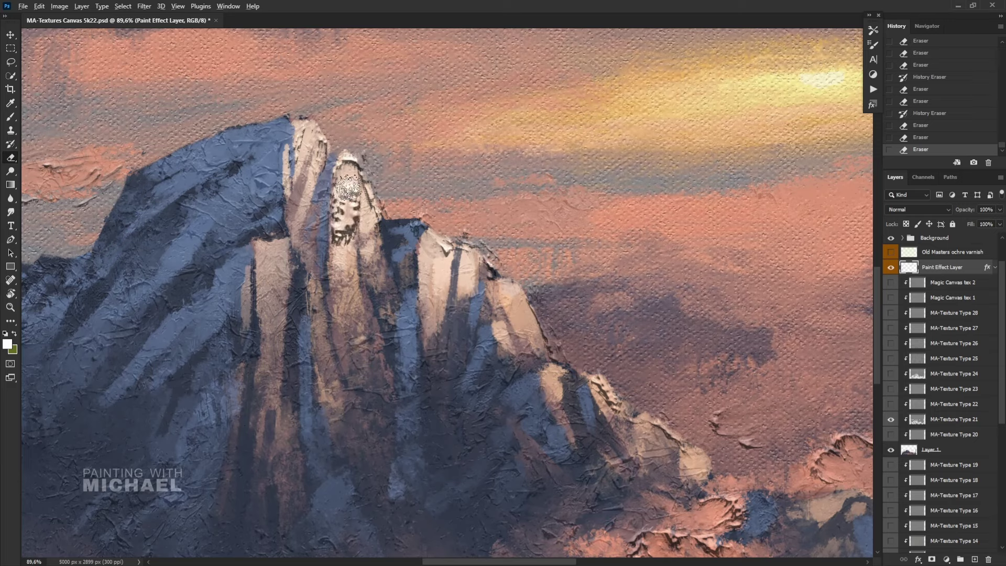
left_click_drag(349, 187, 343, 251)
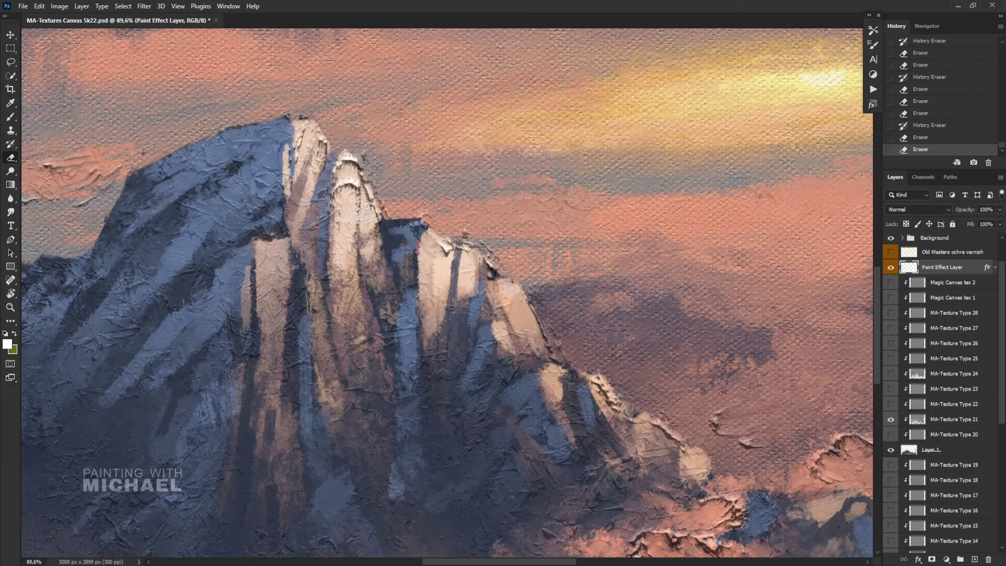
left_click_drag(347, 184, 340, 216)
Step: Add rough raised paint strokes down the blue shaded left face of the main mountain
left_click_drag(271, 152, 242, 212)
left_click_drag(268, 149, 225, 233)
left_click_drag(267, 176, 259, 197)
mouse_move(241, 149)
left_mouse_down()
mouse_move(168, 183)
mouse_move(220, 170)
left_mouse_up()
scroll(249, 194, "down", 3)
left_click_drag(282, 140, 266, 152)
left_click_drag(275, 144, 262, 155)
left_click_drag(170, 268, 132, 288)
left_click_drag(246, 236, 209, 286)
mouse_move(239, 201)
left_mouse_down()
mouse_move(212, 231)
mouse_move(241, 221)
left_mouse_up()
left_click_drag(261, 228, 264, 285)
mouse_move(230, 200)
left_mouse_down()
mouse_move(250, 204)
mouse_move(261, 177)
mouse_move(157, 273)
mouse_move(238, 301)
mouse_move(230, 313)
mouse_move(185, 280)
mouse_move(160, 366)
left_mouse_up()
Step: Raise a paint patch on the orange mist below the mountain, erase it to wavy ridges, and add short flecks above it
mouse_move(328, 416)
left_mouse_down()
mouse_move(388, 445)
mouse_move(381, 427)
left_mouse_up()
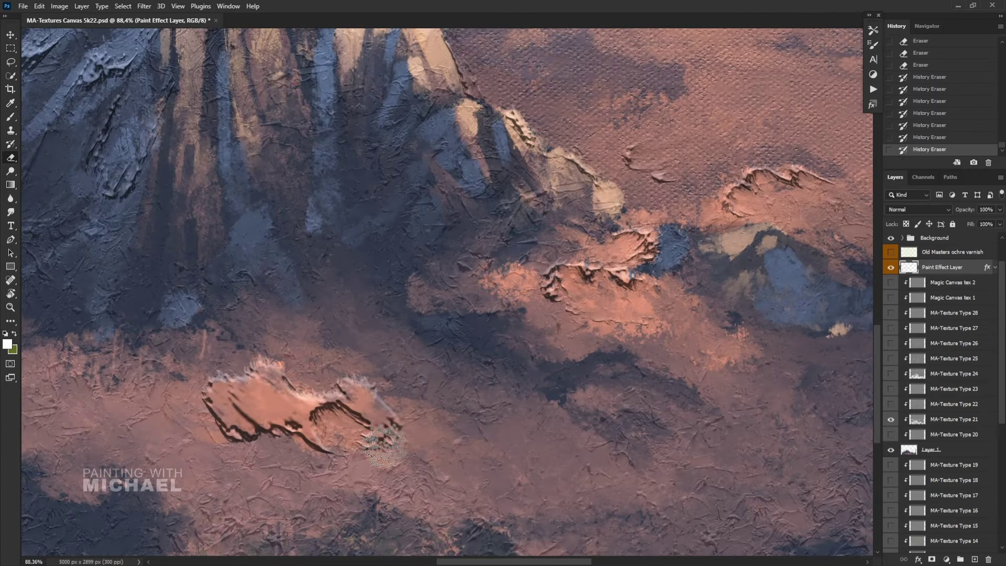
mouse_move(349, 404)
left_mouse_down()
mouse_move(378, 416)
mouse_move(381, 404)
left_mouse_up()
mouse_move(322, 412)
left_mouse_down()
mouse_move(238, 395)
mouse_move(281, 406)
left_mouse_up()
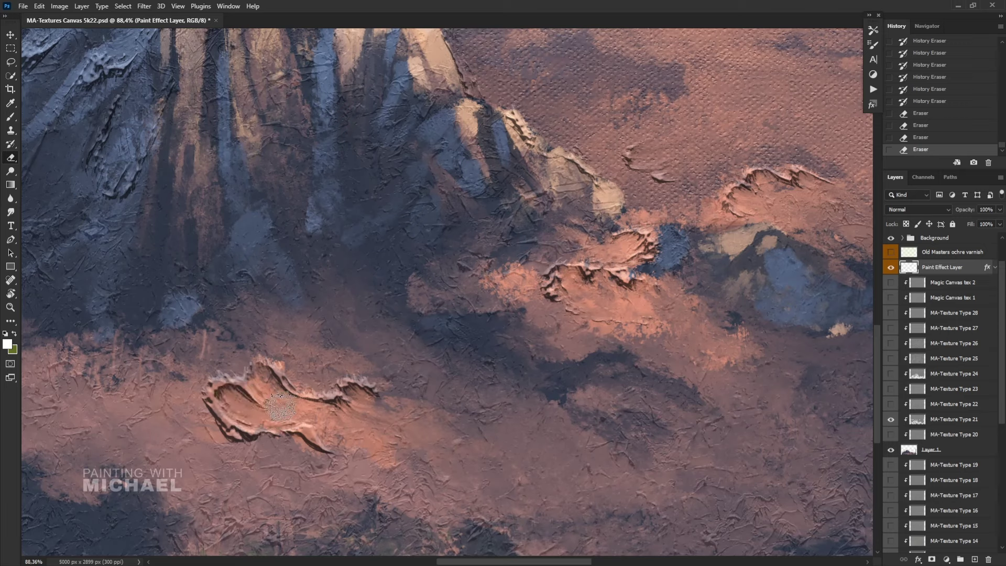
mouse_move(217, 390)
left_mouse_down()
mouse_move(285, 414)
mouse_move(334, 414)
left_mouse_up()
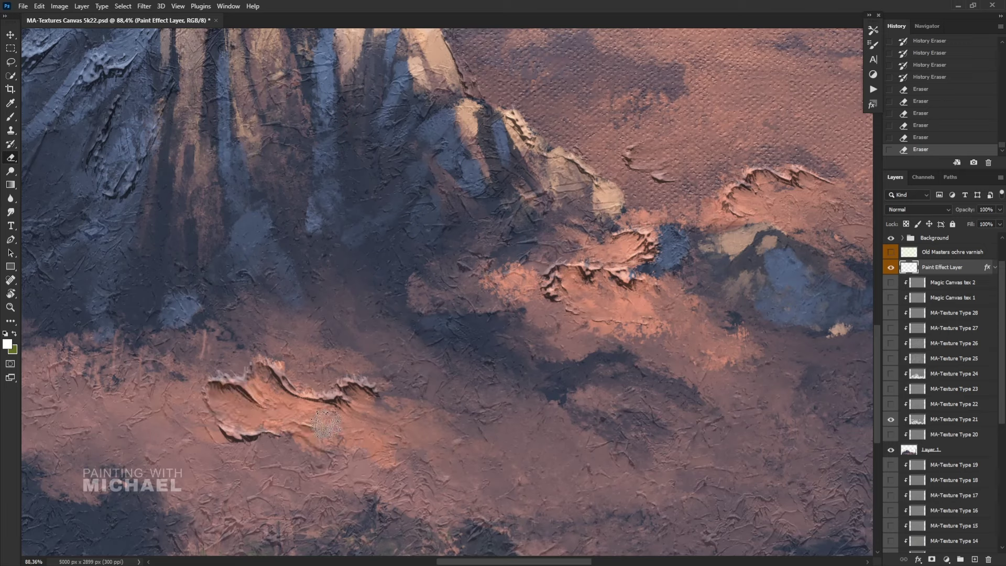
left_click_drag(307, 349, 299, 331)
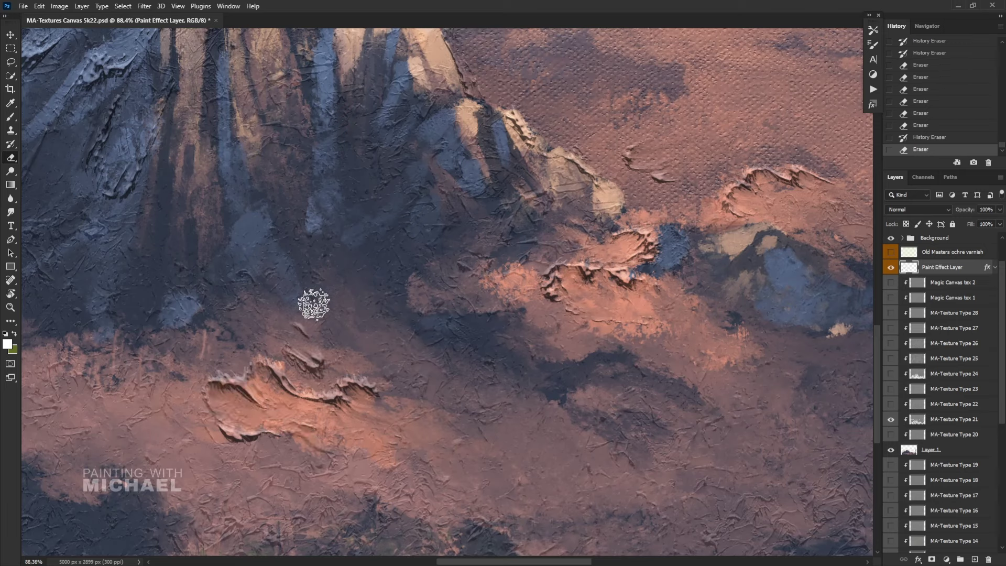
Step: Add broken diagonal and arched paint ridges across the rest of the pink mist below the mountain, thinning them with the eraser
mouse_move(567, 458)
left_mouse_down()
mouse_move(579, 449)
mouse_move(634, 481)
left_mouse_up()
left_click_drag(568, 440, 533, 401)
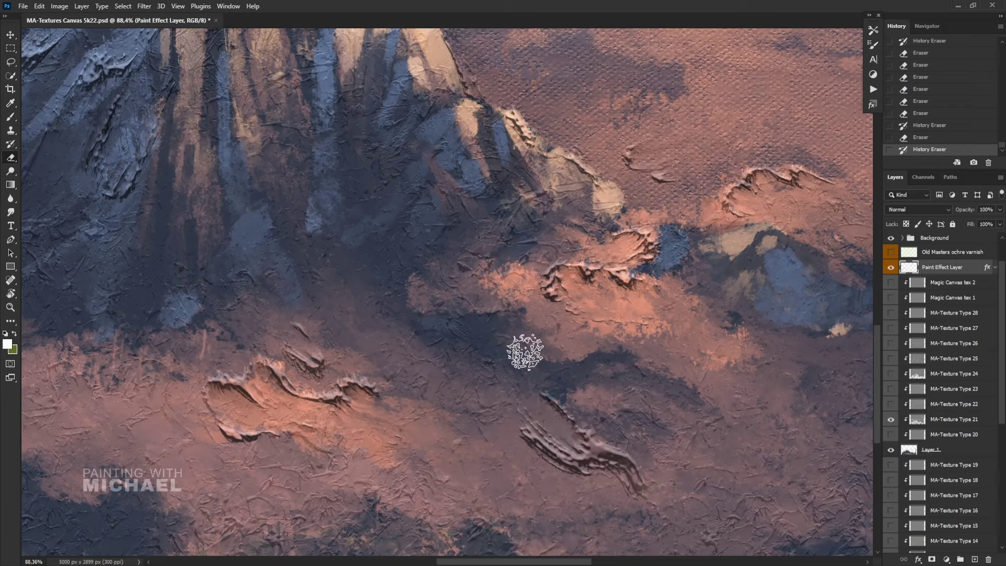
mouse_move(571, 453)
left_mouse_down()
mouse_move(628, 455)
mouse_move(631, 484)
left_mouse_up()
left_click_drag(541, 457, 583, 488)
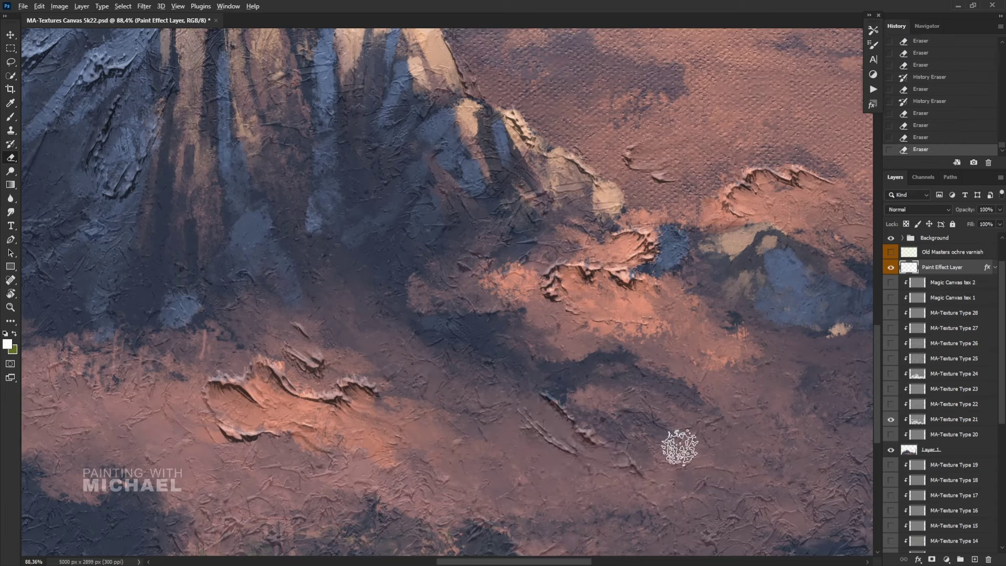
mouse_move(680, 447)
left_mouse_down()
mouse_move(730, 414)
mouse_move(772, 427)
mouse_move(753, 436)
mouse_move(738, 416)
mouse_move(771, 437)
mouse_move(745, 384)
left_mouse_up()
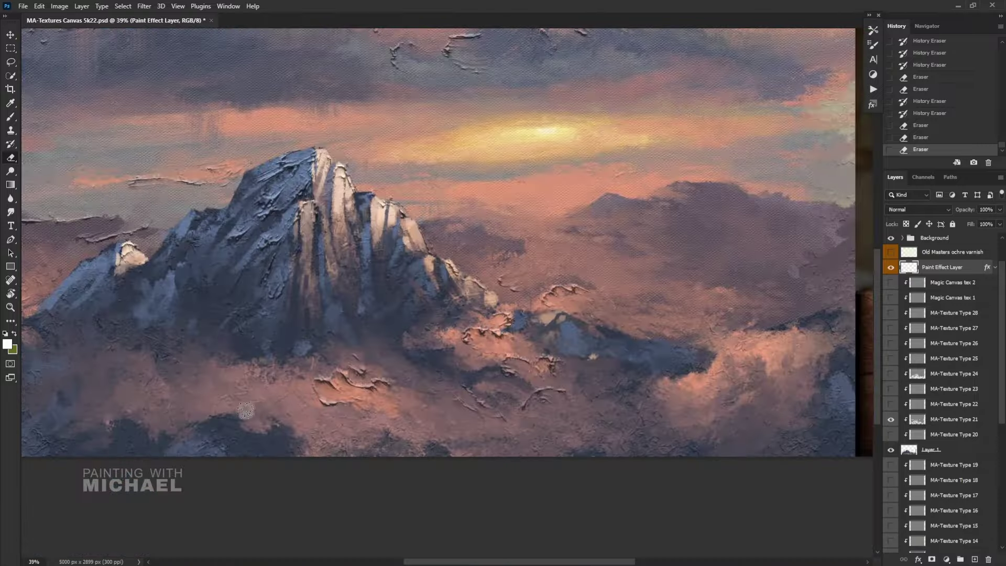
mouse_move(246, 410)
left_mouse_down()
mouse_move(157, 382)
mouse_move(183, 381)
left_mouse_up()
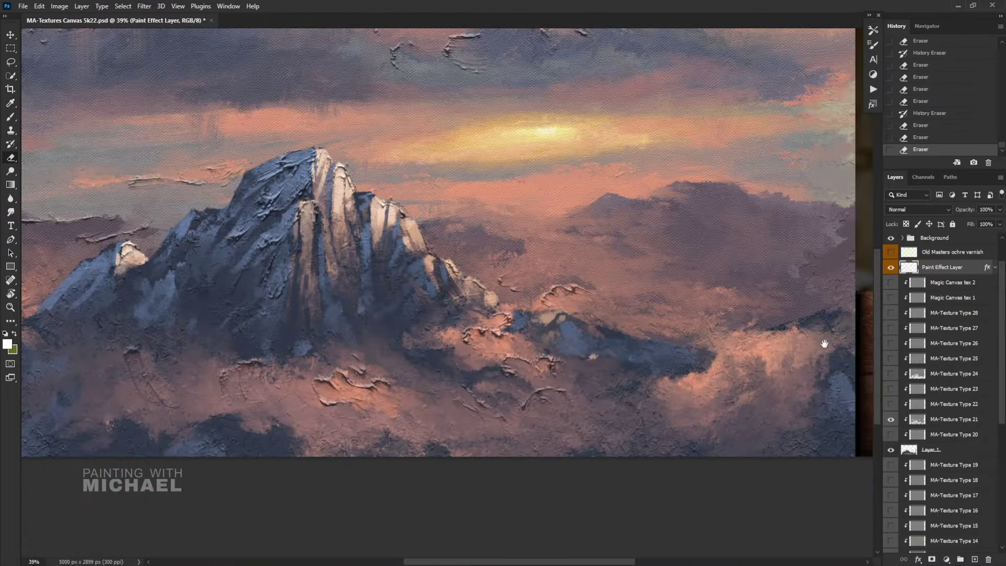
Step: Raise a thick paint patch along the upper edge of the orange mist beyond the blue foothills and erase it to streaky diagonal ridges
scroll(825, 343, "up", 3)
mouse_move(705, 359)
left_mouse_down()
mouse_move(772, 354)
mouse_move(747, 382)
mouse_move(670, 393)
mouse_move(664, 381)
mouse_move(680, 359)
mouse_move(679, 397)
mouse_move(683, 376)
left_mouse_up()
left_click_drag(652, 337, 707, 321)
scroll(753, 356, "up", 2)
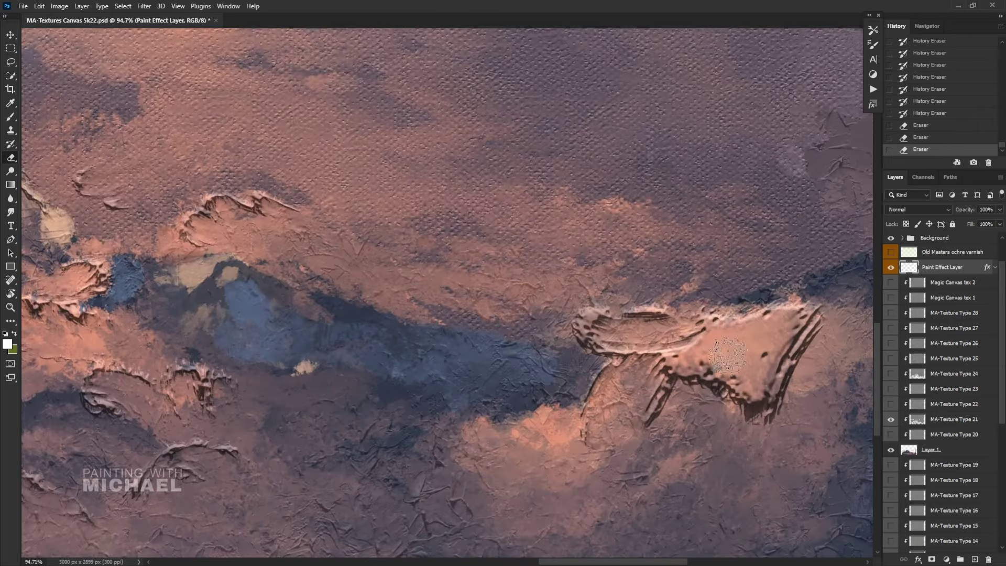
mouse_move(678, 362)
left_mouse_down()
mouse_move(742, 342)
mouse_move(756, 383)
mouse_move(787, 328)
mouse_move(765, 416)
left_mouse_up()
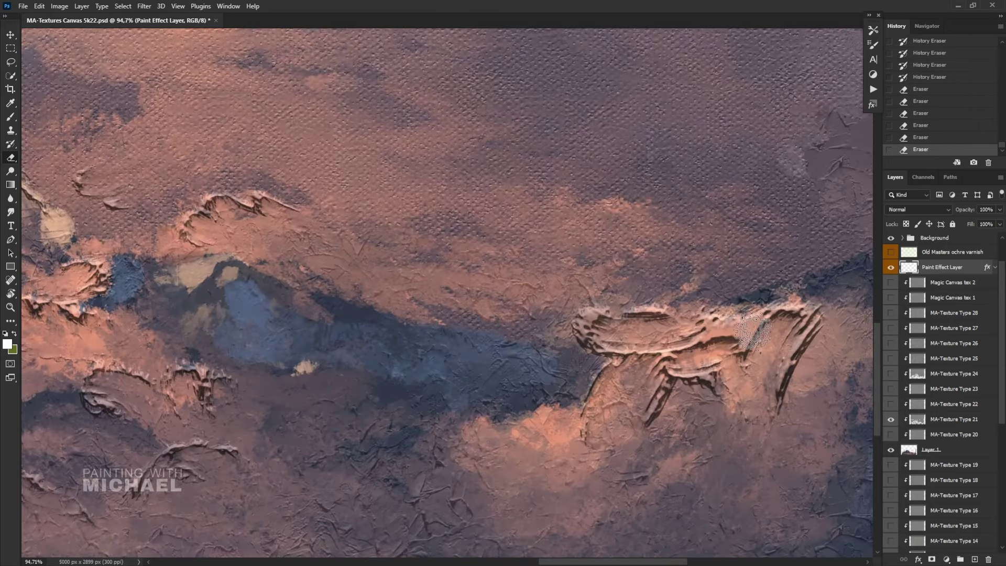
mouse_move(753, 330)
left_mouse_down()
mouse_move(728, 349)
mouse_move(704, 340)
left_mouse_up()
left_click_drag(791, 353, 798, 390)
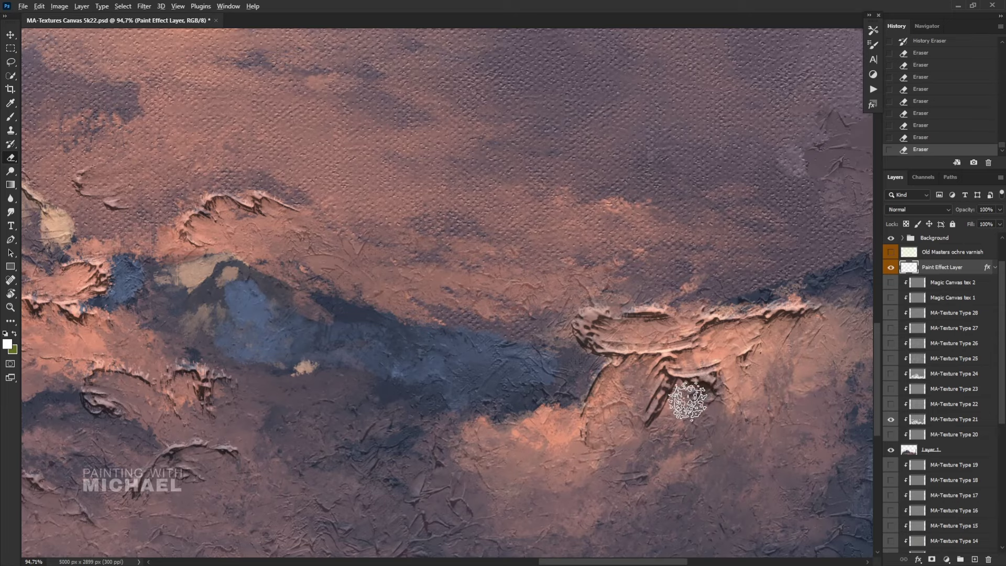
left_click_drag(681, 390, 682, 403)
left_click_drag(683, 408, 685, 428)
Step: Edge the lower orange mist with raised paint and add short broken ridges above it and down the blue foothill slope
mouse_move(523, 429)
left_mouse_down()
mouse_move(559, 435)
mouse_move(565, 425)
left_mouse_up()
left_click_drag(516, 454, 545, 453)
left_click_drag(562, 440, 557, 467)
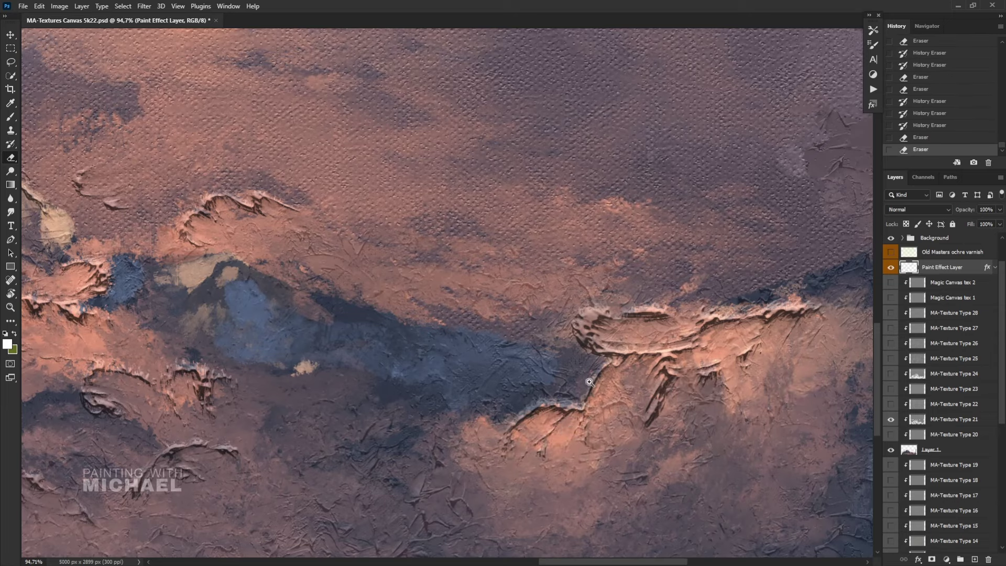
left_click_drag(580, 388, 494, 390)
scroll(601, 361, "up", 2)
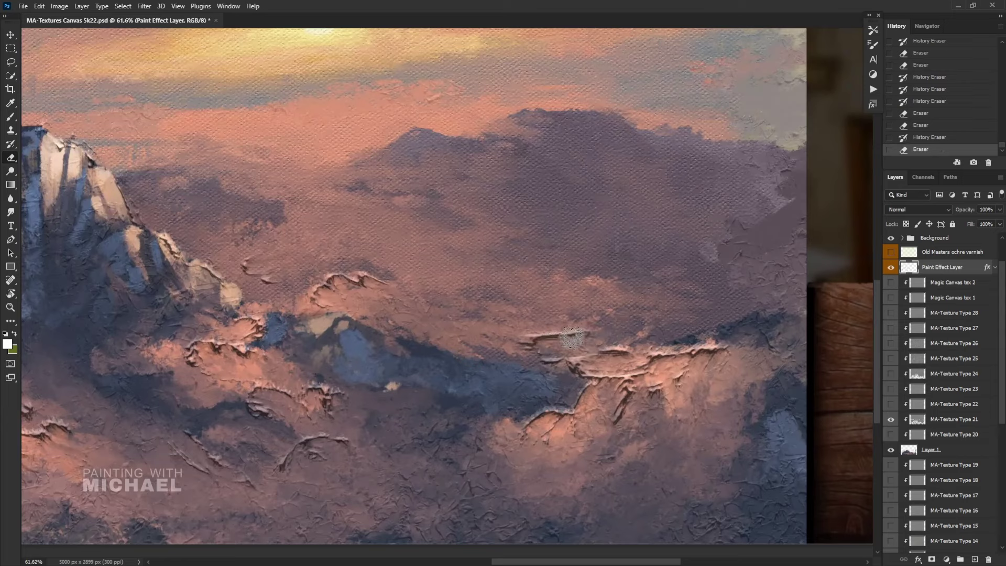
mouse_move(630, 342)
left_mouse_down()
mouse_move(606, 348)
mouse_move(629, 340)
left_mouse_up()
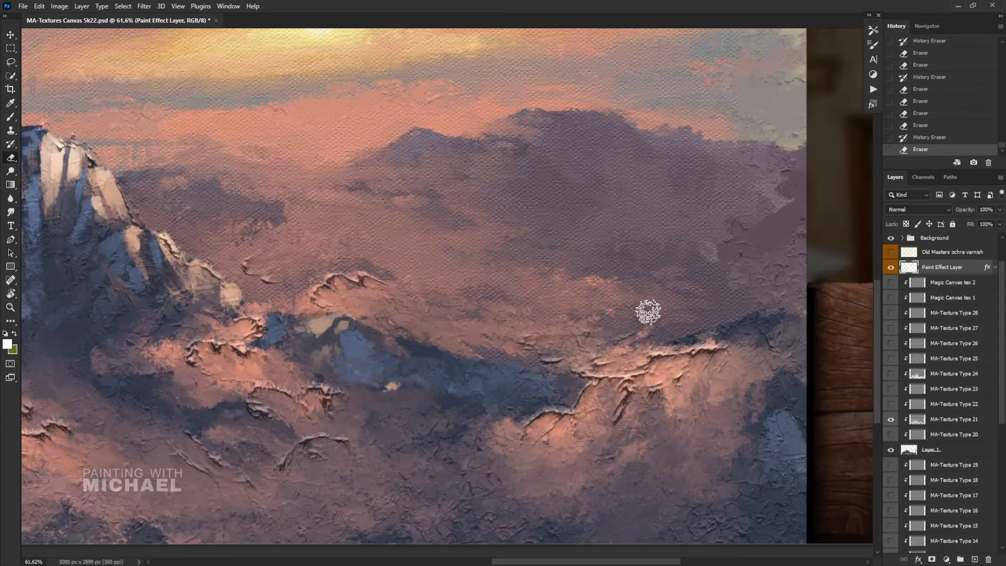
mouse_move(479, 295)
left_mouse_down()
mouse_move(417, 322)
mouse_move(455, 355)
mouse_move(474, 350)
left_mouse_up()
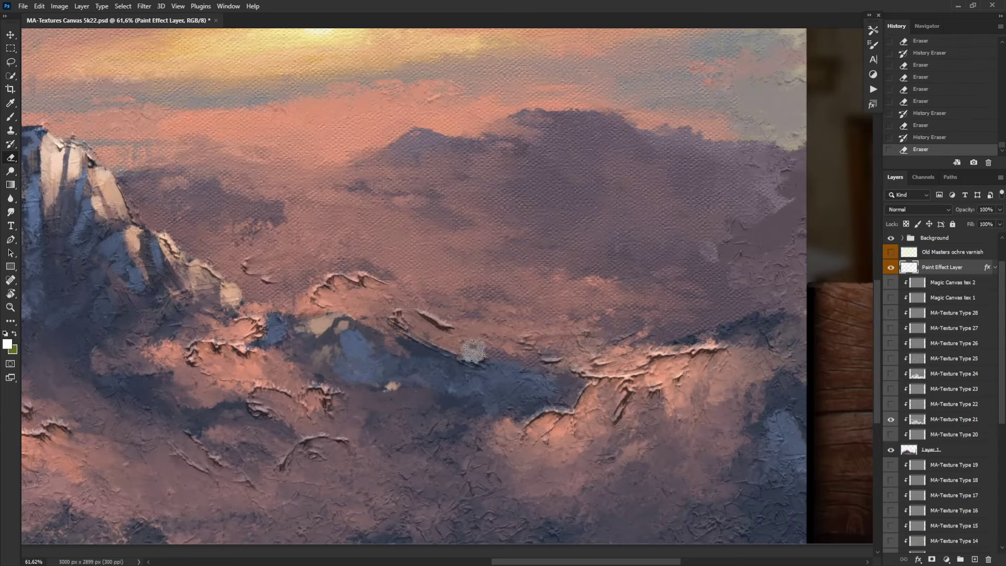
Step: Raise horizontal paint streaks beside the distant purple mountains, thin them with the eraser, and edge the distant summits with ridges
left_click_drag(340, 214, 467, 183)
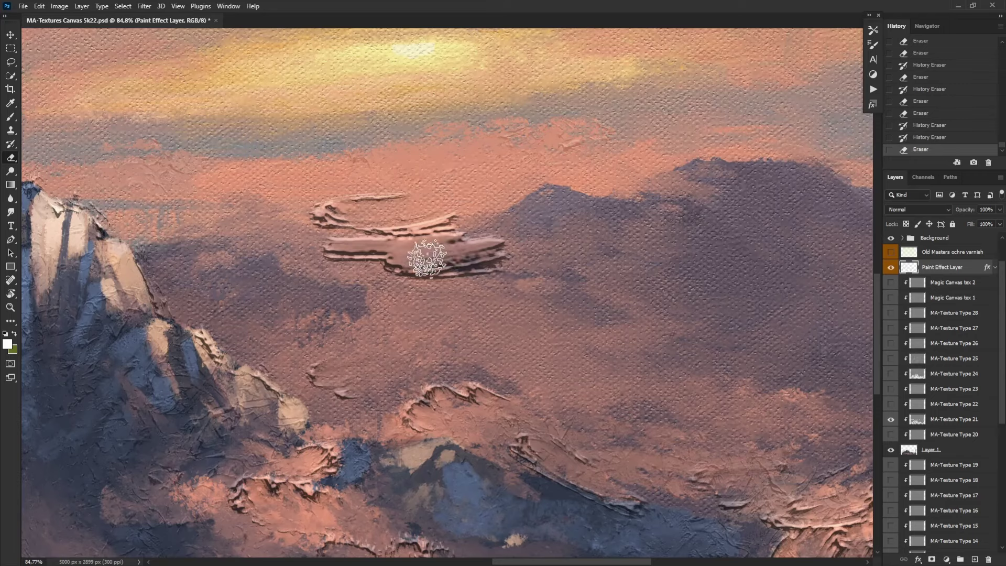
left_click_drag(427, 259, 370, 251)
mouse_move(524, 258)
left_mouse_down()
mouse_move(408, 269)
mouse_move(380, 251)
mouse_move(341, 250)
left_mouse_up()
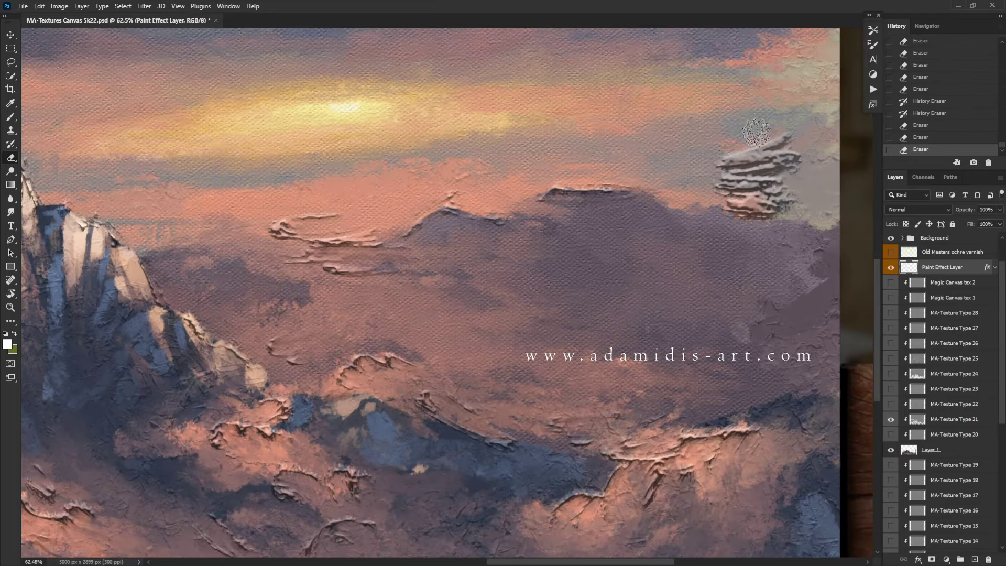
Step: Raise zigzag paint on the pale cloud at the canvas's right edge, erase it to broken ridges, and continue up to the top corner
left_click_drag(785, 151, 726, 128)
left_click_drag(627, 242, 559, 330)
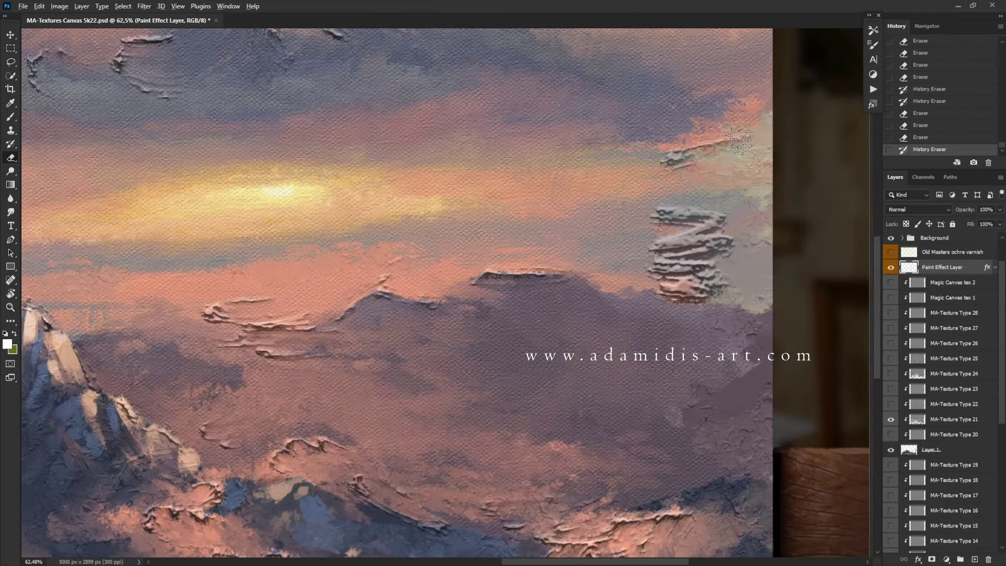
mouse_move(740, 140)
left_mouse_down()
mouse_move(700, 188)
mouse_move(674, 195)
left_mouse_up()
left_click_drag(704, 216, 644, 215)
left_click_drag(718, 186, 656, 183)
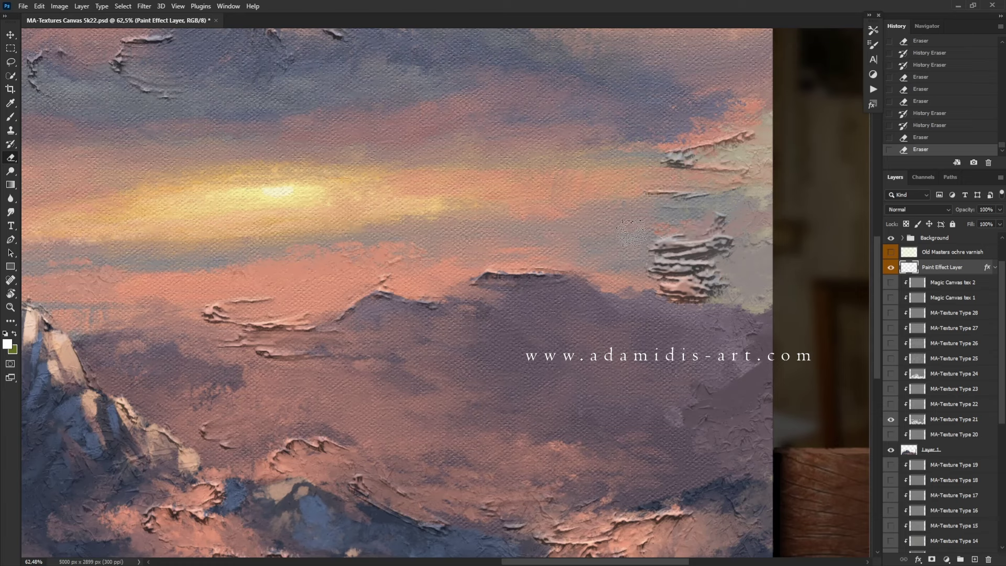
left_click_drag(705, 247, 734, 229)
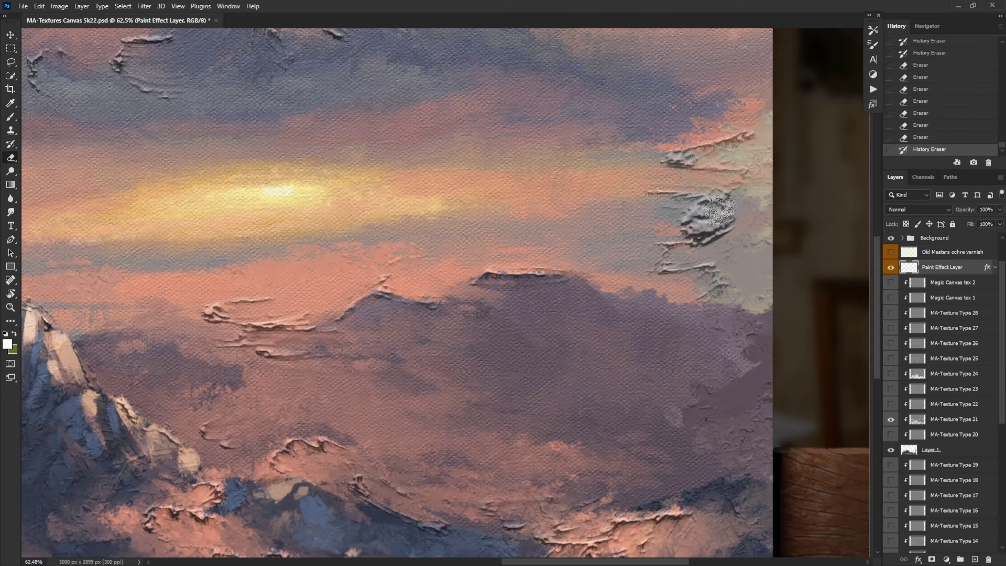
left_click_drag(720, 210, 649, 250)
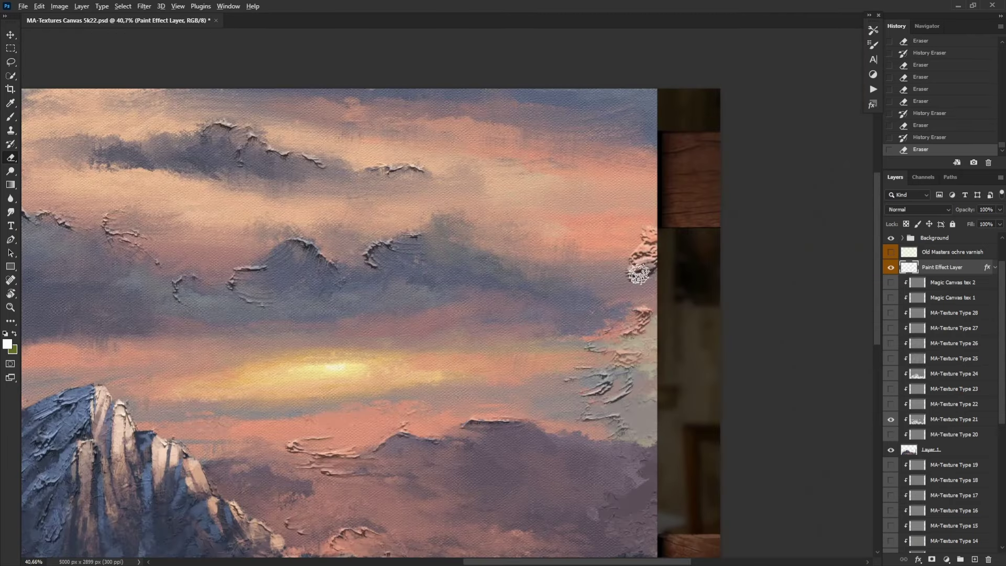
left_click_drag(637, 275, 589, 281)
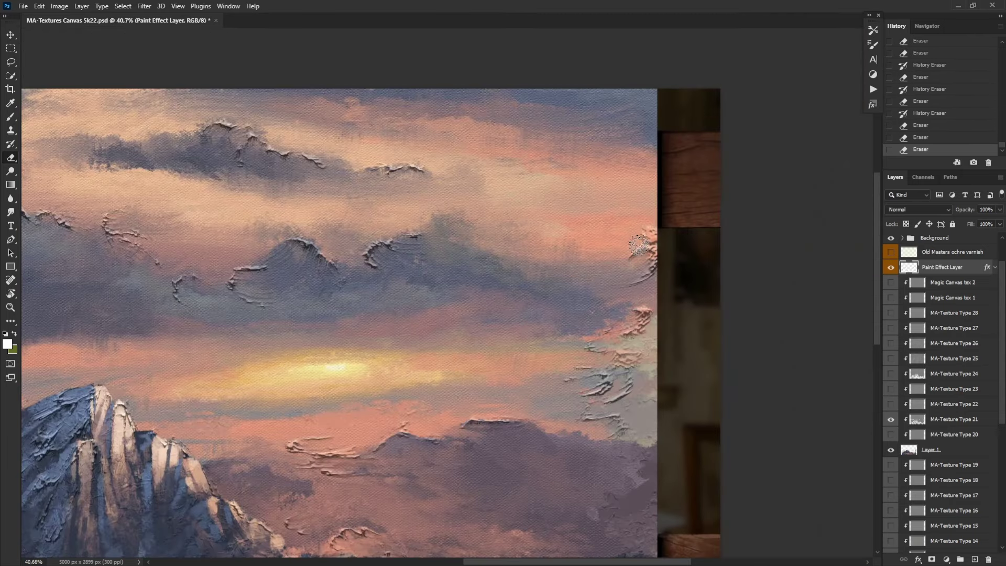
left_click_drag(639, 111, 605, 121)
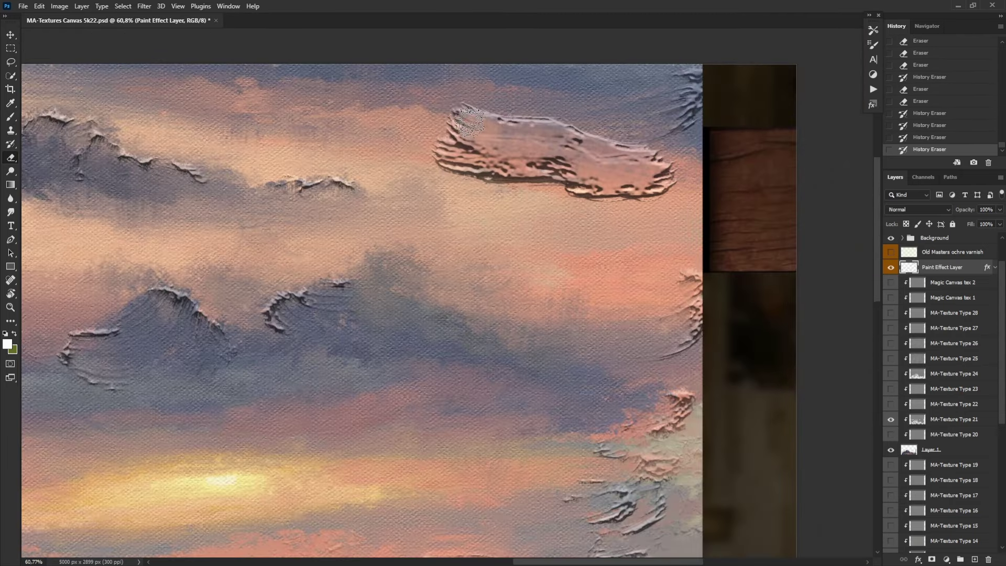
Step: Erase the thick paint patch in the upper pink cloud to thin wavy outlines and extend them leftward with another curved ridge
left_click_drag(468, 131, 576, 138)
left_click_drag(487, 165, 605, 173)
mouse_move(451, 156)
left_mouse_down()
mouse_move(650, 178)
mouse_move(545, 166)
left_mouse_up()
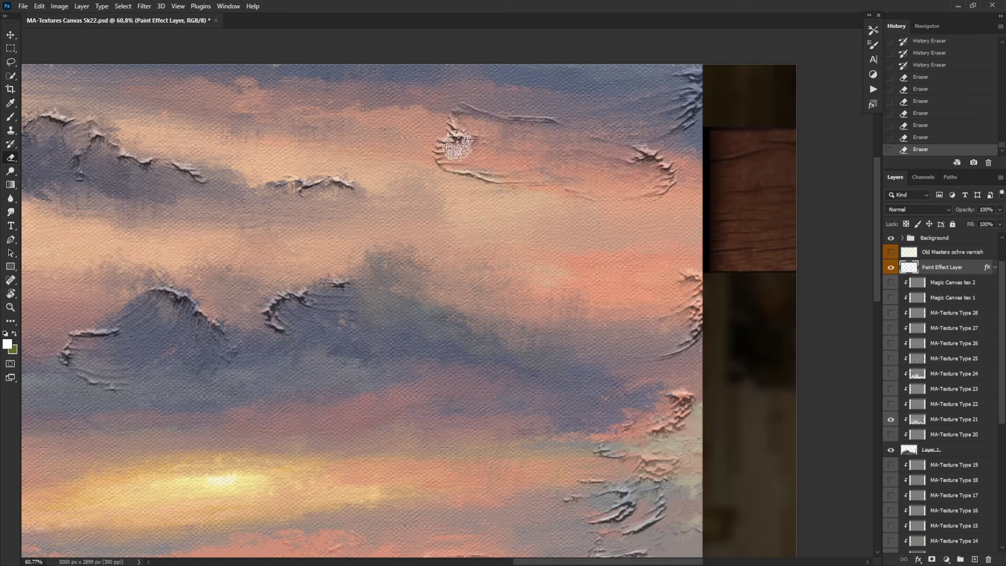
mouse_move(422, 133)
left_mouse_down()
mouse_move(407, 120)
mouse_move(470, 144)
mouse_move(442, 127)
left_mouse_up()
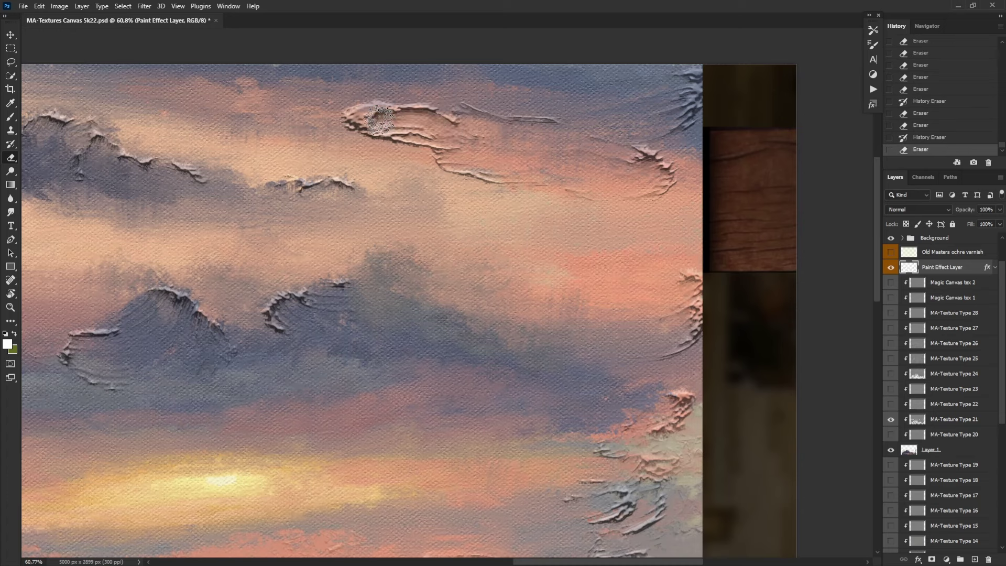
mouse_move(378, 119)
left_mouse_down()
mouse_move(450, 129)
mouse_move(367, 118)
mouse_move(445, 158)
mouse_move(422, 152)
left_mouse_up()
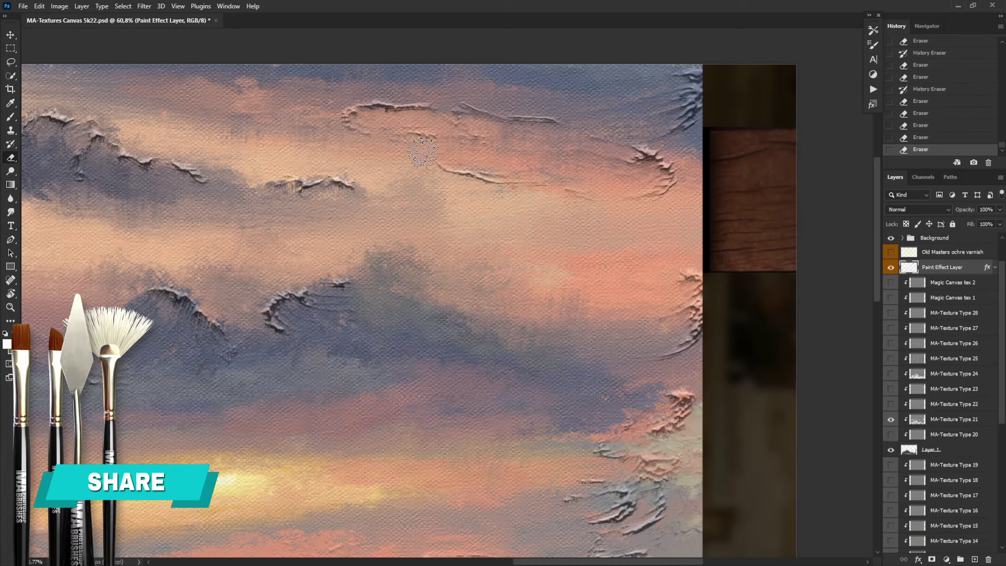
mouse_move(343, 107)
left_mouse_down()
mouse_move(278, 108)
mouse_move(339, 93)
left_mouse_up()
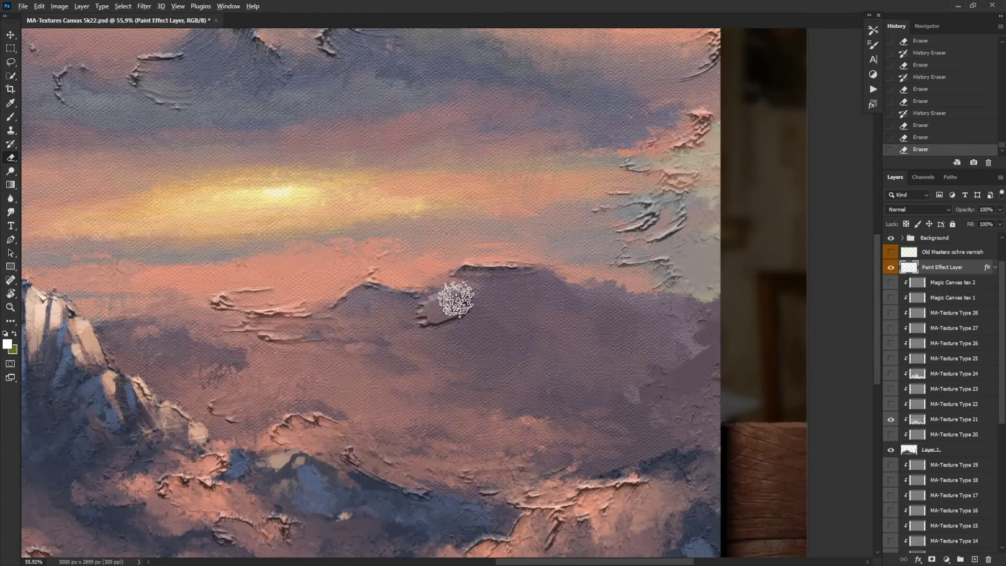
Step: Add small raised flecks across the distant purple mountains and short curved ridges in the pink haze below them
mouse_move(456, 299)
left_mouse_down()
mouse_move(498, 322)
mouse_move(443, 304)
mouse_move(500, 319)
mouse_move(427, 316)
mouse_move(521, 330)
left_mouse_up()
mouse_move(521, 330)
left_mouse_down()
mouse_move(619, 341)
mouse_move(665, 333)
left_mouse_up()
mouse_move(377, 400)
left_mouse_down()
mouse_move(460, 420)
mouse_move(424, 429)
mouse_move(456, 426)
left_mouse_up()
left_click_drag(435, 431, 540, 425)
left_click_drag(461, 447, 485, 413)
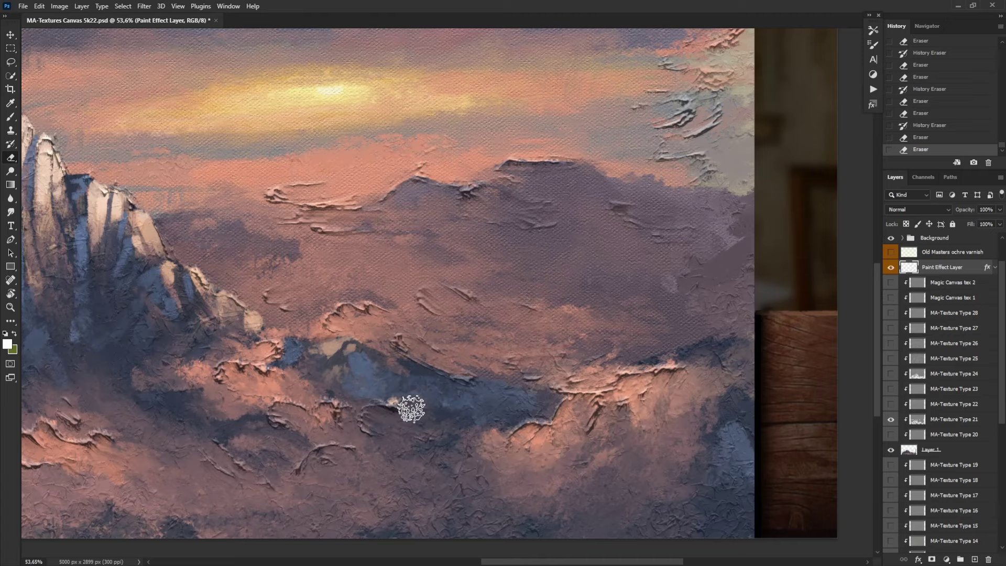
Step: Outline the small blue foothill, its pale crest and the light fleck beneath it with fine raised paint ridges
mouse_move(412, 408)
left_mouse_down()
mouse_move(361, 371)
mouse_move(396, 381)
left_mouse_up()
mouse_move(357, 354)
left_mouse_down()
mouse_move(377, 381)
mouse_move(404, 382)
left_mouse_up()
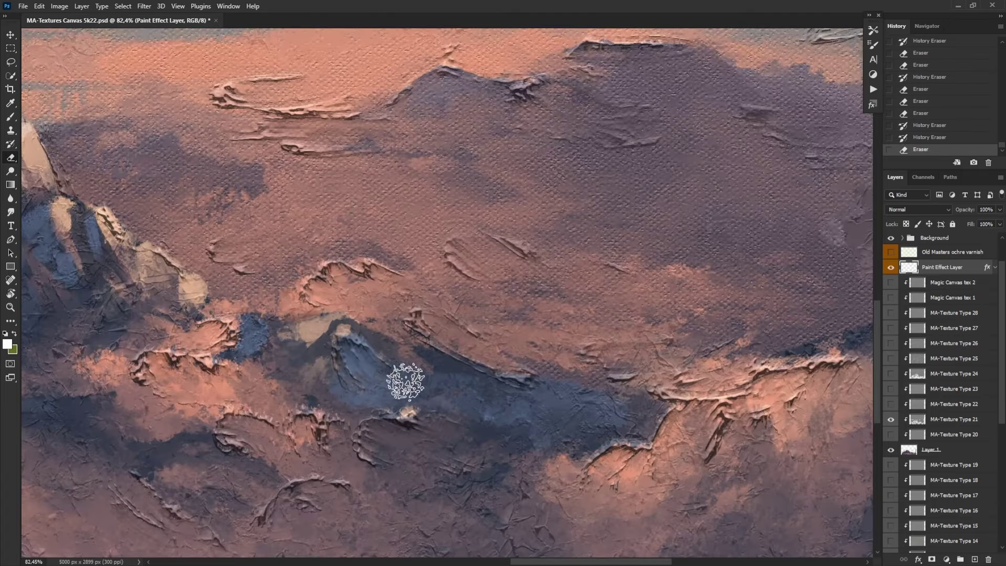
left_click_drag(309, 333, 296, 341)
scroll(413, 339, "down", 4)
scroll(261, 312, "up", 3)
left_click_drag(352, 325, 353, 343)
left_click_drag(394, 350, 403, 352)
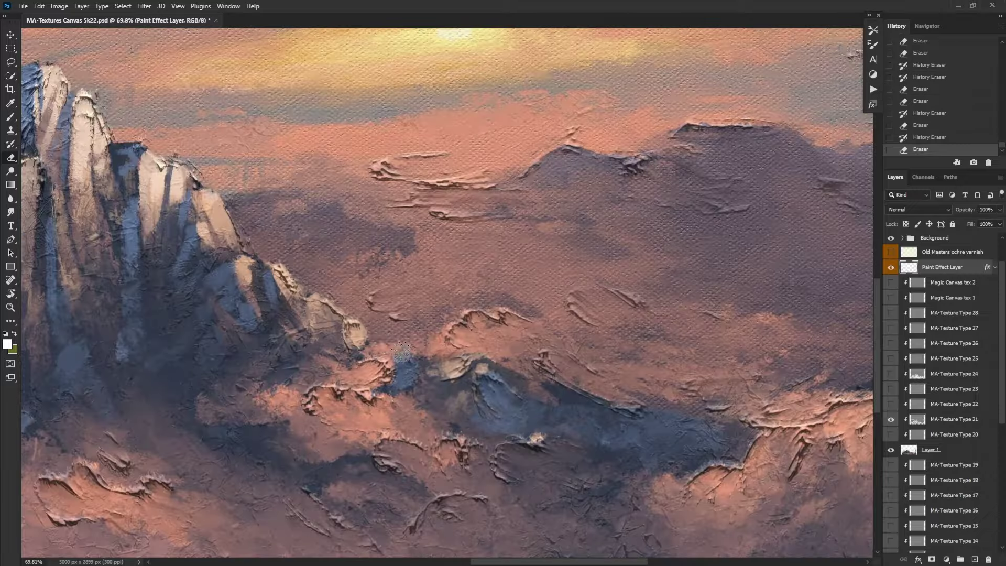
Step: Restore thick paint on the sunlit faces of the main mountain's right shoulder and thin it to raised outlines
left_click_drag(352, 333, 352, 341)
scroll(352, 338, "down", 4)
scroll(219, 243, "up", 4)
left_click_drag(222, 217, 219, 284)
left_click_drag(219, 283, 220, 310)
mouse_move(299, 276)
left_mouse_down()
mouse_move(289, 308)
mouse_move(290, 266)
left_mouse_up()
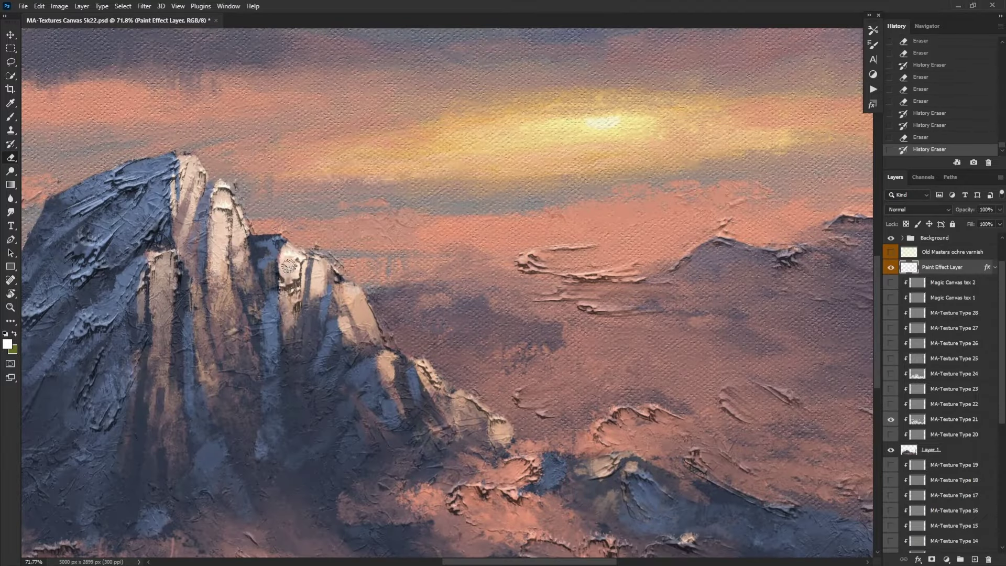
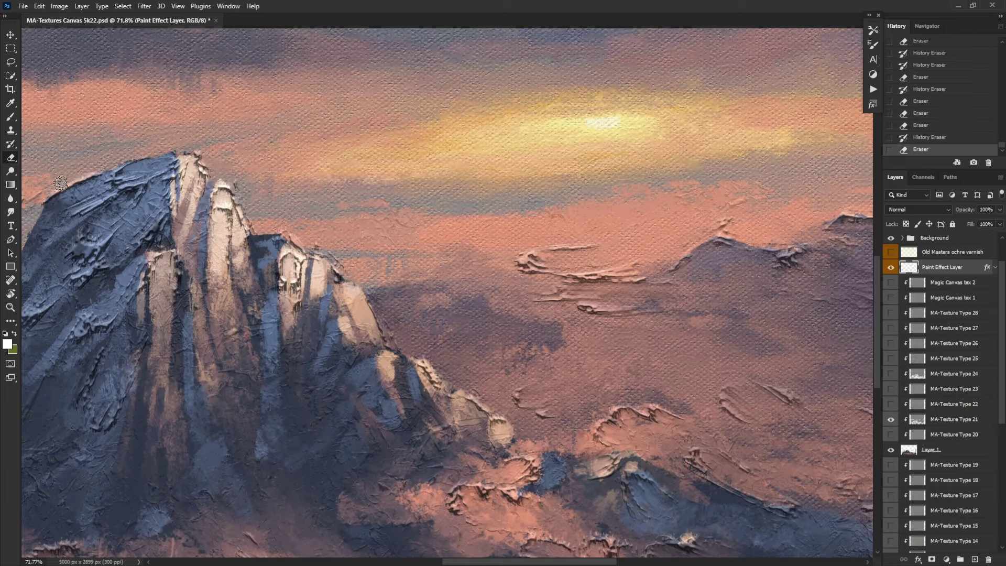
Step: Add rough raised strokes to the light blue patches on the main mountain's lower shaded slopes, thinning them with the eraser
scroll(371, 233, "down", 4)
scroll(246, 280, "up", 5)
left_click_drag(248, 272, 269, 332)
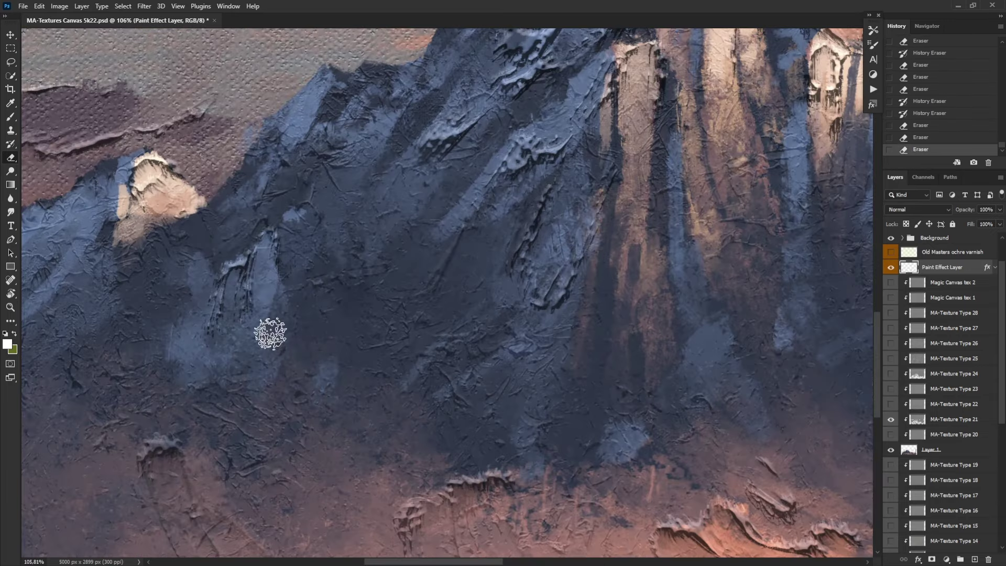
left_click_drag(384, 118, 342, 203)
left_click_drag(558, 337, 540, 378)
scroll(639, 427, "down", 3)
left_click_drag(689, 323, 654, 391)
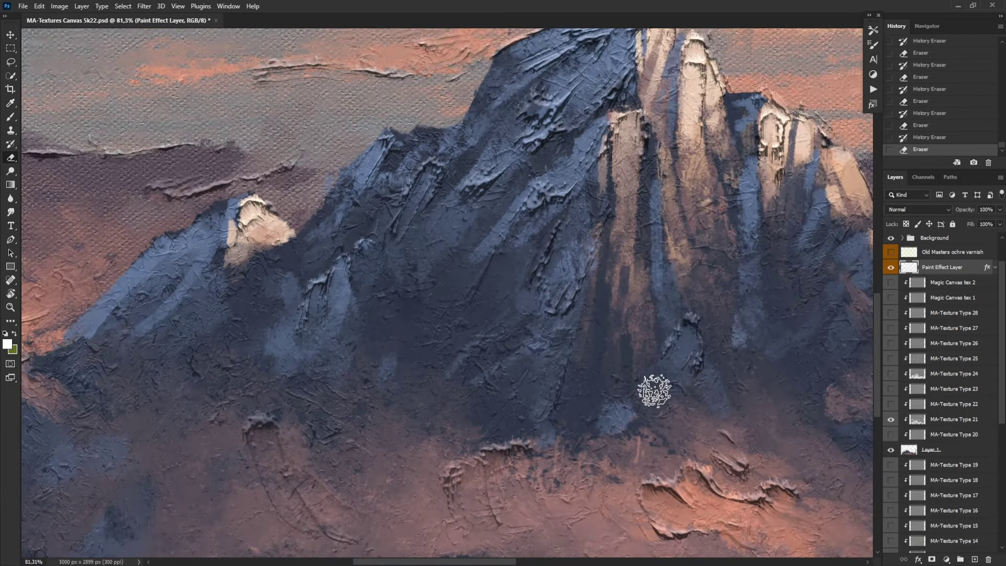
Step: Work raised strokes along the small left peak's blue slope and across the shadowed mist below it, softening them with the eraser
left_click_drag(173, 239, 117, 298)
mouse_move(211, 226)
left_mouse_down()
mouse_move(182, 278)
mouse_move(109, 304)
left_mouse_up()
mouse_move(99, 318)
left_mouse_down()
mouse_move(73, 341)
mouse_move(329, 302)
left_mouse_up()
left_click_drag(152, 406, 216, 368)
mouse_move(152, 480)
left_mouse_down()
mouse_move(180, 467)
mouse_move(162, 487)
left_mouse_up()
mouse_move(323, 527)
left_mouse_down()
mouse_move(243, 486)
mouse_move(202, 501)
left_mouse_up()
mouse_move(210, 498)
left_mouse_down()
mouse_move(256, 485)
mouse_move(244, 487)
left_mouse_up()
left_click_drag(246, 485, 256, 487)
mouse_move(262, 485)
left_mouse_down()
mouse_move(283, 496)
mouse_move(262, 511)
left_mouse_up()
mouse_move(261, 511)
left_mouse_down()
mouse_move(233, 501)
mouse_move(278, 526)
left_mouse_up()
left_click_drag(186, 490, 202, 495)
mouse_move(191, 495)
left_mouse_down()
mouse_move(259, 495)
mouse_move(225, 495)
mouse_move(287, 416)
left_mouse_up()
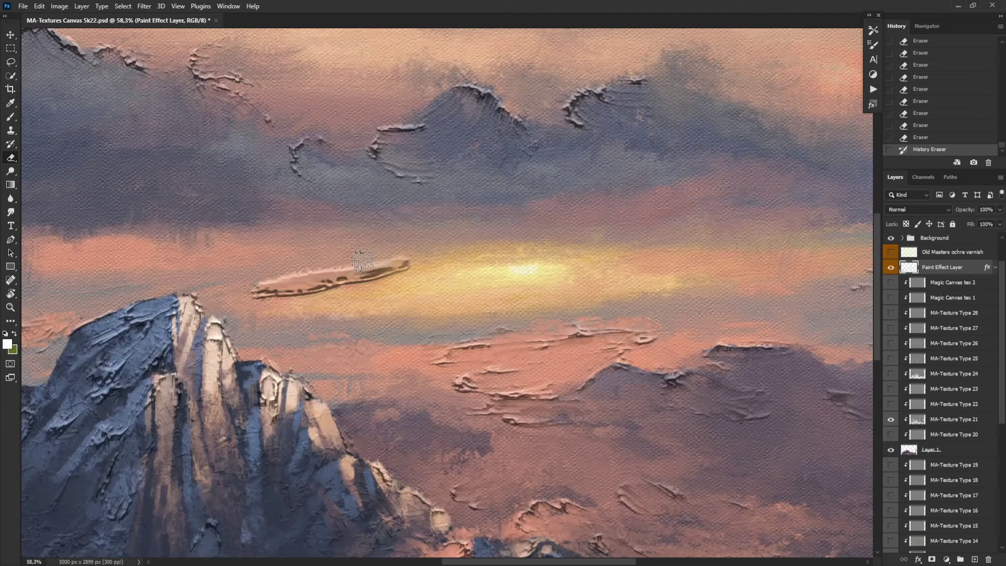
Step: Form long thin paint ridges on both sides of the sun's glow and along the pink cloud bands above it and the summit
mouse_move(294, 275)
left_mouse_down()
mouse_move(388, 246)
mouse_move(430, 249)
mouse_move(259, 291)
left_mouse_up()
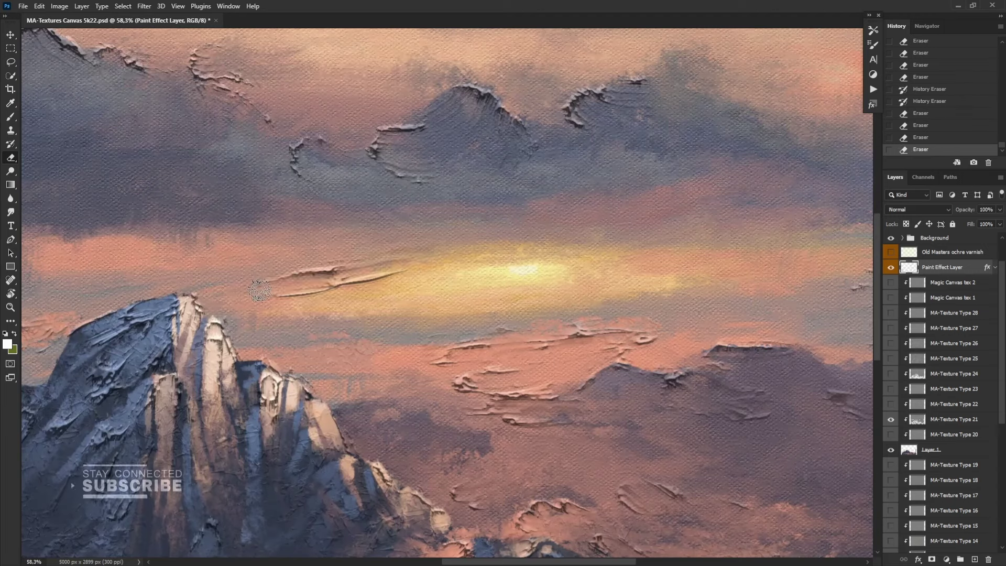
mouse_move(617, 255)
left_mouse_down()
mouse_move(770, 242)
mouse_move(807, 265)
mouse_move(703, 257)
mouse_move(763, 240)
mouse_move(756, 259)
left_mouse_up()
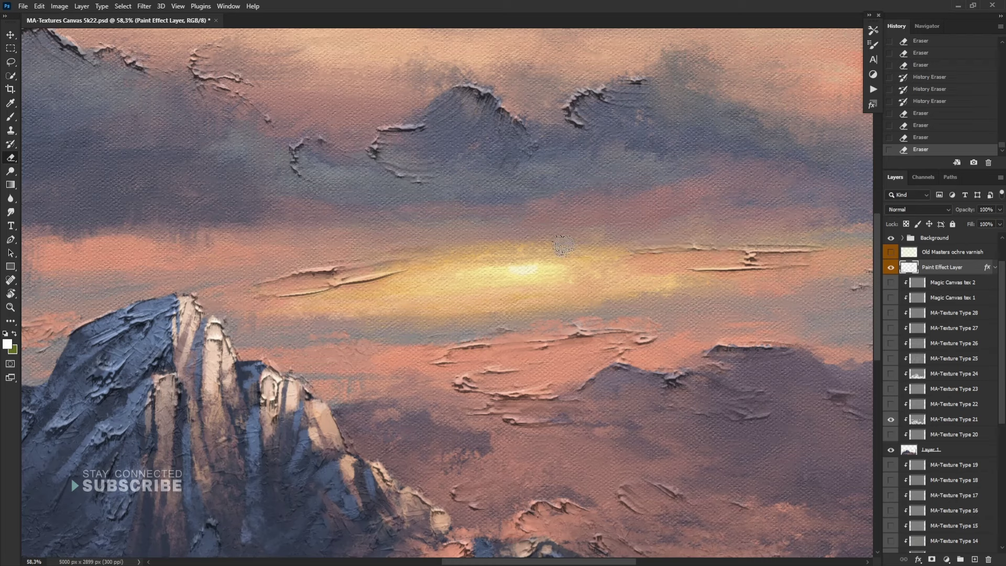
mouse_move(628, 197)
left_mouse_down()
mouse_move(566, 186)
mouse_move(676, 168)
mouse_move(762, 198)
mouse_move(489, 197)
left_mouse_up()
mouse_move(247, 208)
left_mouse_down()
mouse_move(45, 243)
mouse_move(129, 227)
mouse_move(231, 226)
left_mouse_up()
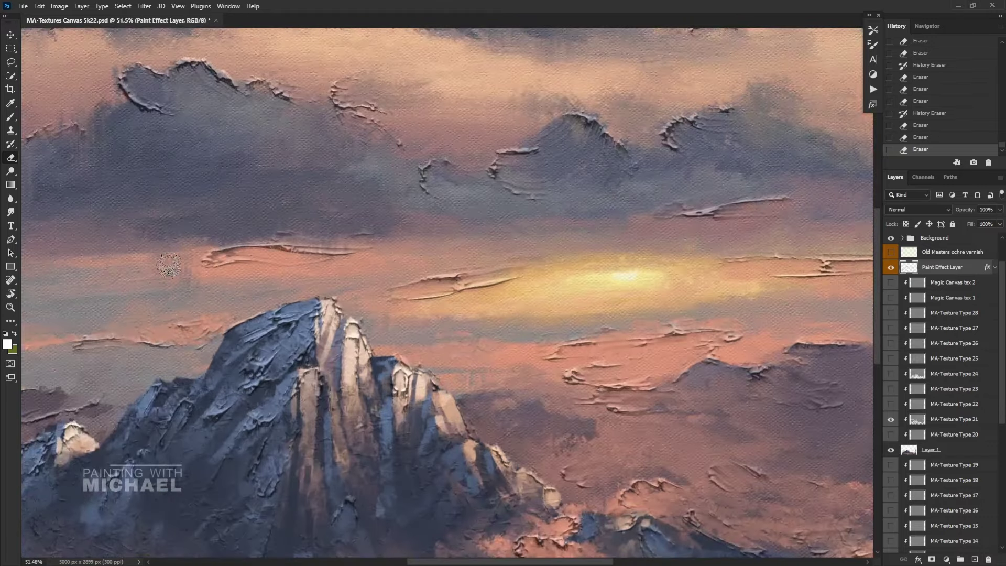
left_click_drag(170, 264, 309, 268)
Step: Raise paint patches along the lower edge of the dark cloud above the mountain and erase them to curved, sweeping ridges
scroll(215, 229, "up", 3)
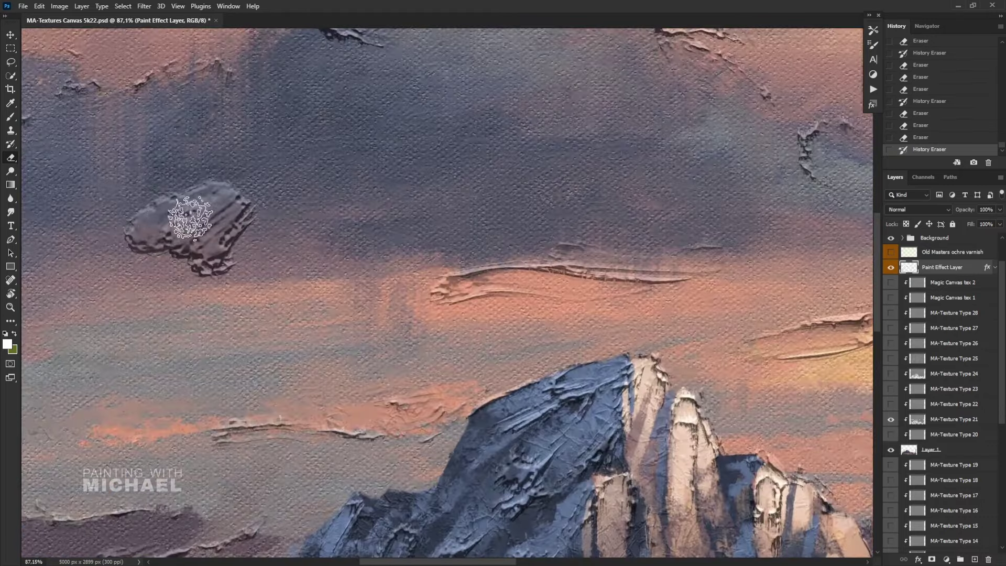
mouse_move(204, 220)
left_mouse_down()
mouse_move(259, 202)
mouse_move(269, 243)
mouse_move(220, 253)
mouse_move(294, 264)
left_mouse_up()
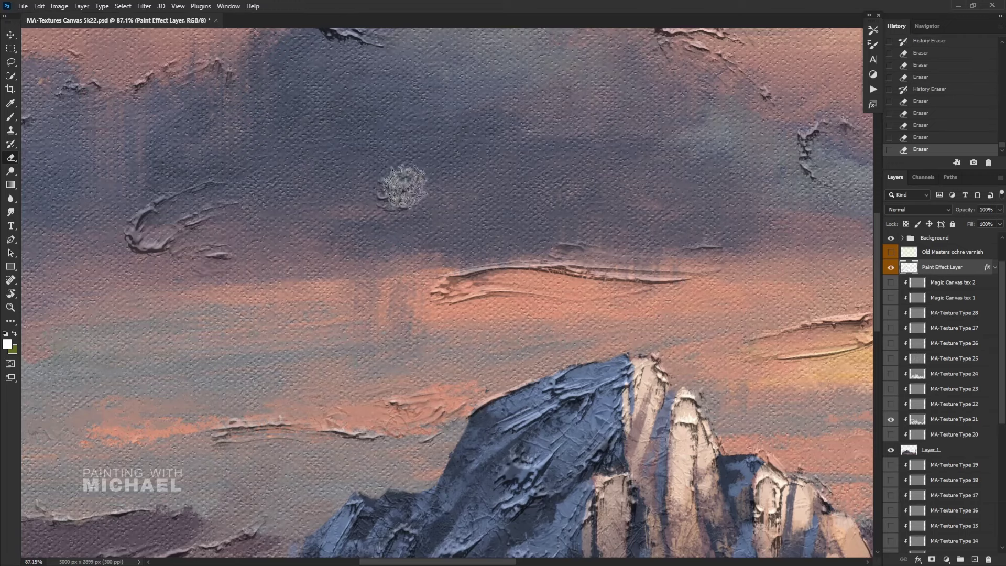
left_click_drag(403, 187, 302, 202)
mouse_move(350, 203)
left_mouse_down()
mouse_move(441, 161)
mouse_move(349, 234)
mouse_move(398, 233)
mouse_move(429, 216)
left_mouse_up()
left_click_drag(291, 247, 470, 194)
left_click_drag(375, 225, 477, 193)
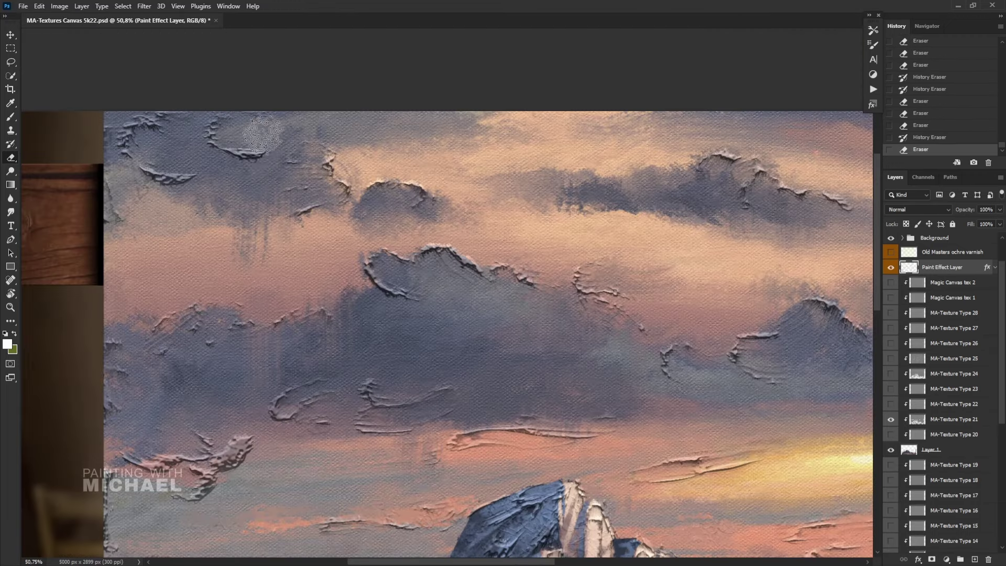
Step: Thin the thick paint on the pink cloud near the canvas's left edge to wavy, branching ridges
mouse_move(152, 202)
left_mouse_down()
mouse_move(191, 220)
mouse_move(263, 209)
left_mouse_up()
scroll(166, 237, "up", 3)
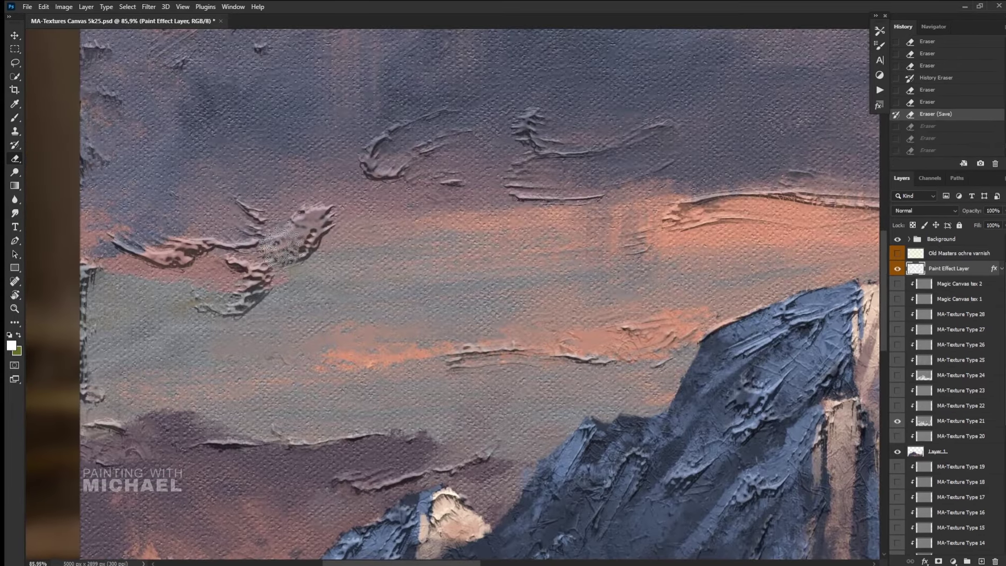
mouse_move(325, 210)
left_mouse_down()
mouse_move(296, 239)
mouse_move(327, 207)
left_mouse_up()
left_click_drag(266, 294, 238, 310)
left_click_drag(180, 265, 210, 281)
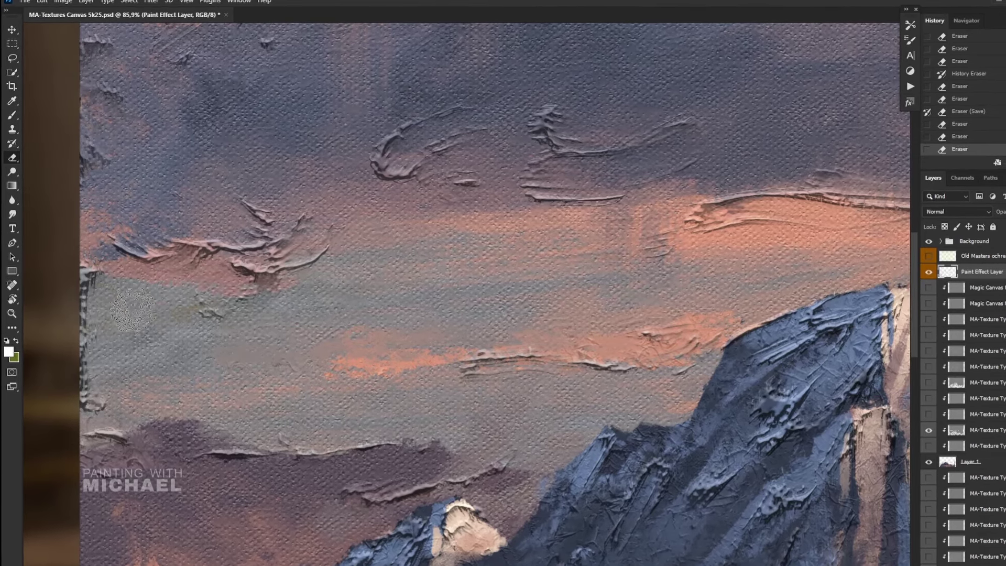
Step: Raise long diagonal paint ridges down the mountain's shadowed lower-left slopes and erase them into the mist
left_click_drag(285, 300, 249, 277)
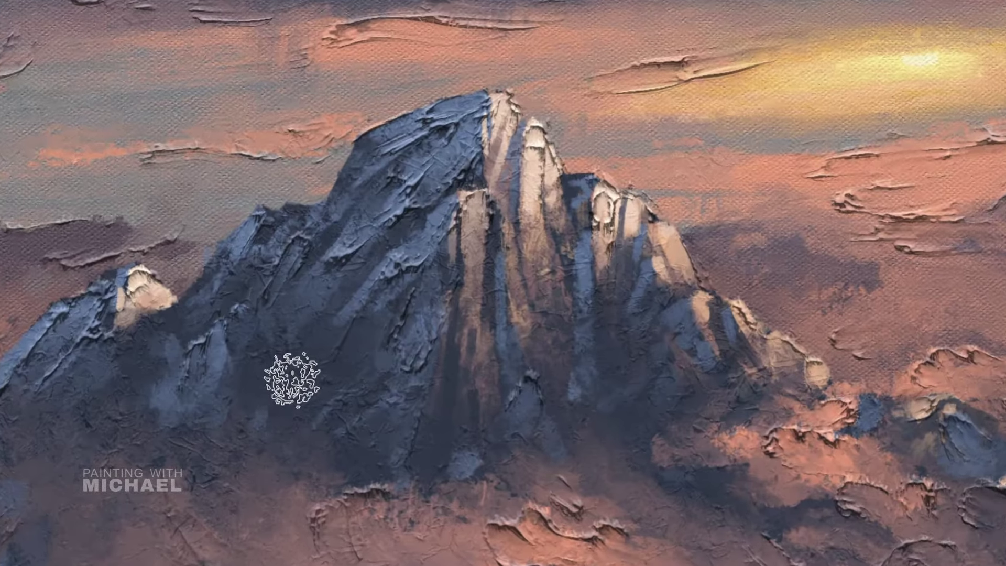
mouse_move(292, 380)
left_mouse_down()
mouse_move(274, 409)
mouse_move(292, 400)
mouse_move(354, 307)
mouse_move(362, 318)
mouse_move(314, 371)
mouse_move(292, 366)
mouse_move(333, 331)
mouse_move(348, 440)
mouse_move(393, 377)
mouse_move(390, 339)
mouse_move(273, 376)
left_mouse_up()
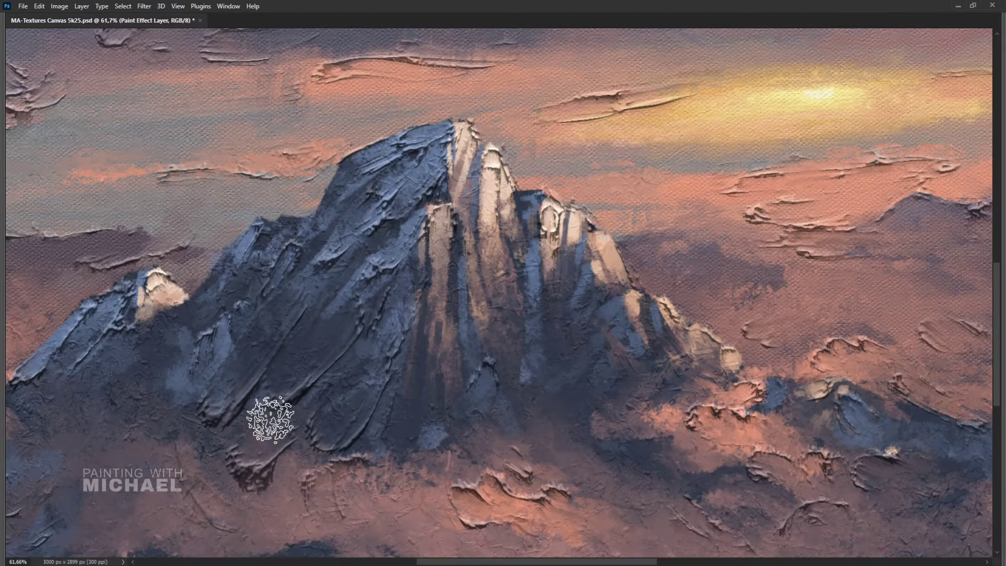
mouse_move(161, 404)
left_mouse_down()
mouse_move(92, 410)
mouse_move(158, 348)
mouse_move(117, 412)
left_mouse_up()
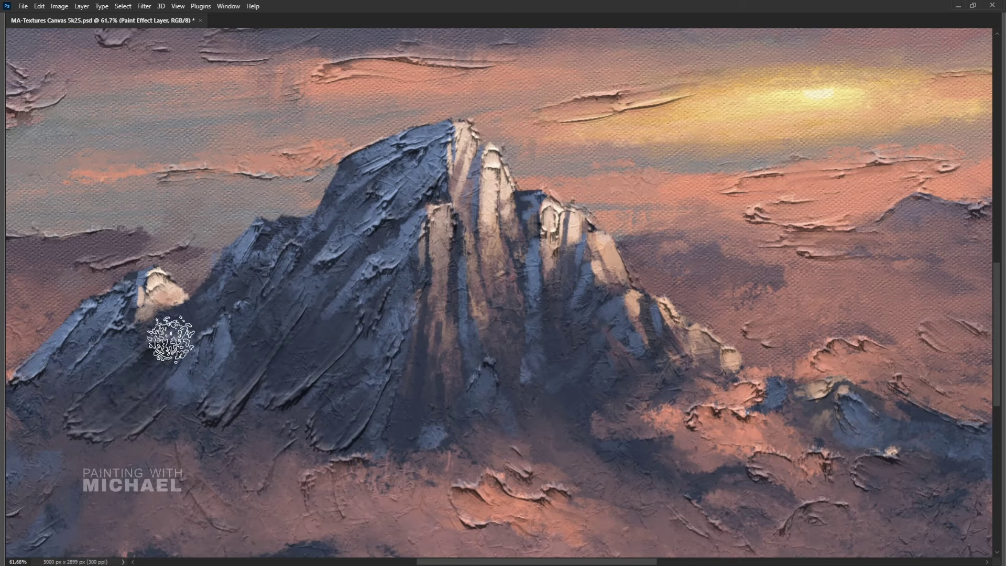
left_click_drag(199, 330, 143, 367)
Step: Form short paint ridges on the dark rock below the sunlit pillars and across the mountain's central blue slope
mouse_move(503, 311)
left_mouse_down()
mouse_move(509, 353)
mouse_move(501, 283)
mouse_move(511, 278)
left_mouse_up()
mouse_move(519, 383)
left_mouse_down()
mouse_move(535, 404)
mouse_move(559, 404)
mouse_move(543, 386)
mouse_move(555, 377)
mouse_move(553, 409)
mouse_move(588, 428)
left_mouse_up()
mouse_move(568, 306)
left_mouse_down()
mouse_move(562, 334)
mouse_move(573, 337)
mouse_move(555, 348)
mouse_move(548, 377)
mouse_move(608, 317)
mouse_move(605, 346)
mouse_move(705, 241)
mouse_move(558, 366)
mouse_move(559, 396)
left_mouse_up()
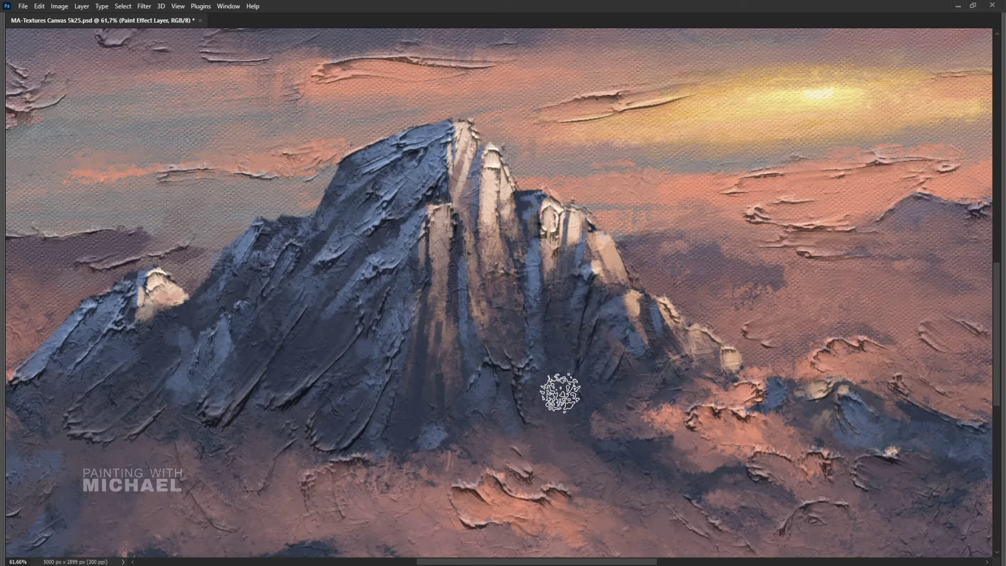
left_click_drag(308, 311, 273, 334)
left_click_drag(357, 330, 316, 341)
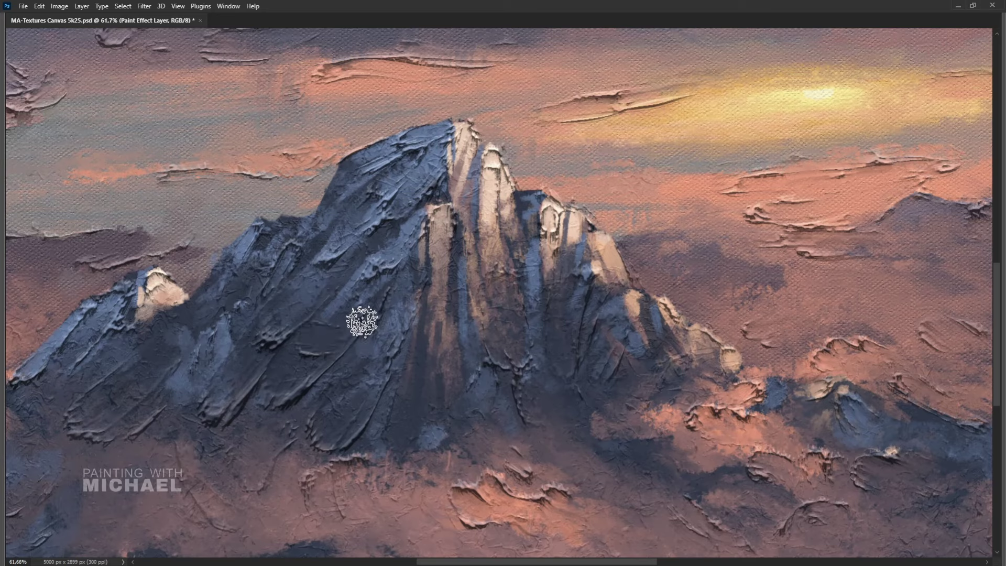
Step: Work curved raised strokes into the shadowed mist below the mountain, near the lower-left part of the canvas
scroll(513, 374, "down", 1)
mouse_move(183, 518)
left_mouse_down()
mouse_move(153, 514)
mouse_move(166, 516)
left_mouse_up()
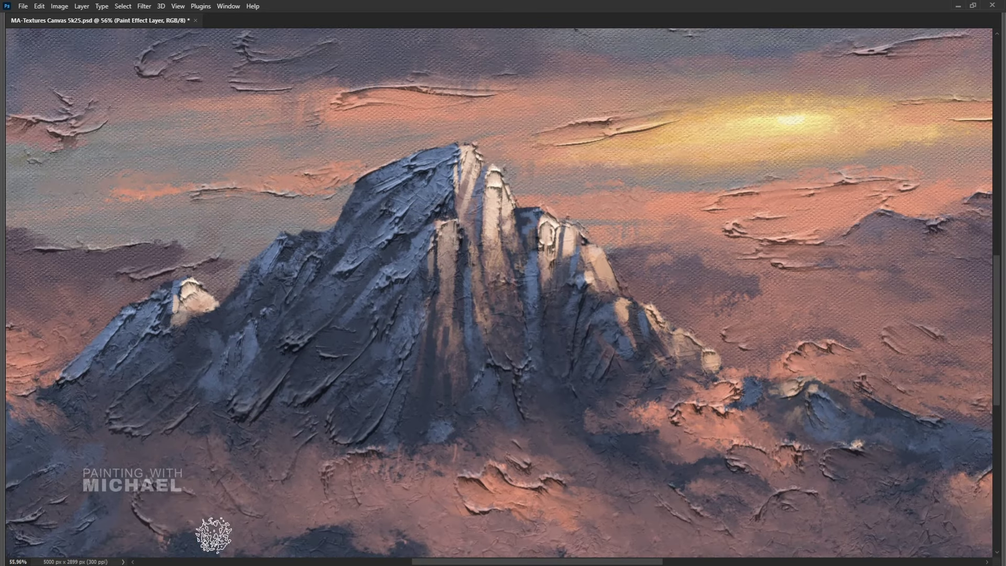
mouse_move(367, 496)
left_mouse_down()
mouse_move(400, 528)
mouse_move(419, 517)
mouse_move(441, 525)
left_mouse_up()
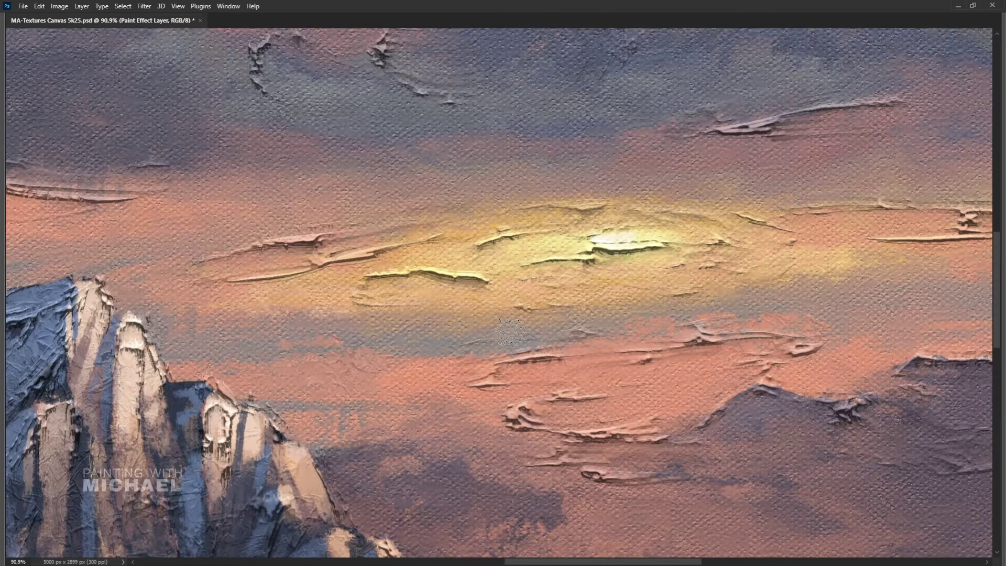
Step: Build thick paint over the bright sun and erase it to broken ridges around the glow
mouse_move(582, 235)
left_mouse_down()
mouse_move(656, 233)
mouse_move(650, 241)
mouse_move(624, 202)
mouse_move(696, 193)
mouse_move(613, 200)
mouse_move(647, 207)
left_mouse_up()
left_click_drag(647, 207, 694, 196)
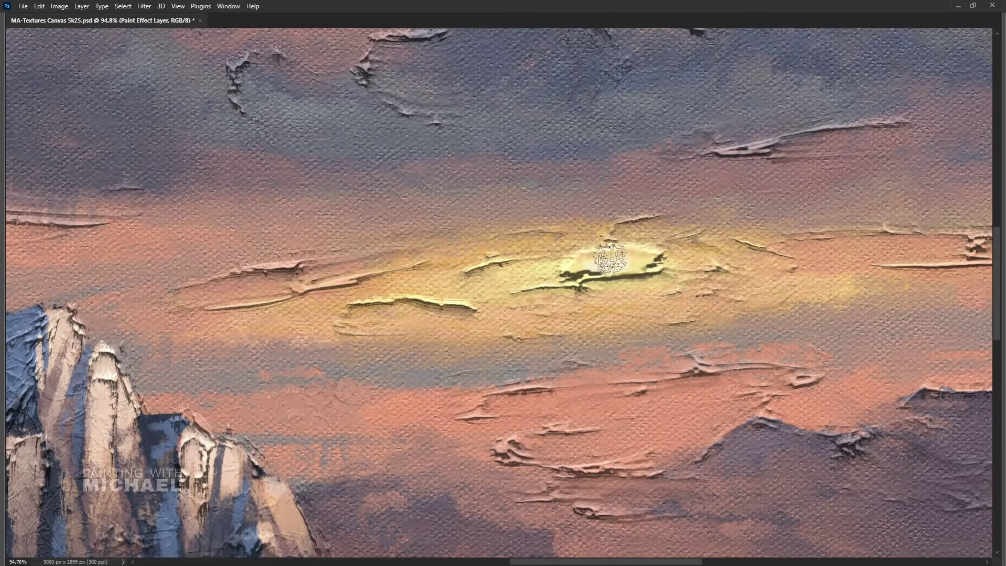
left_click_drag(606, 263, 663, 259)
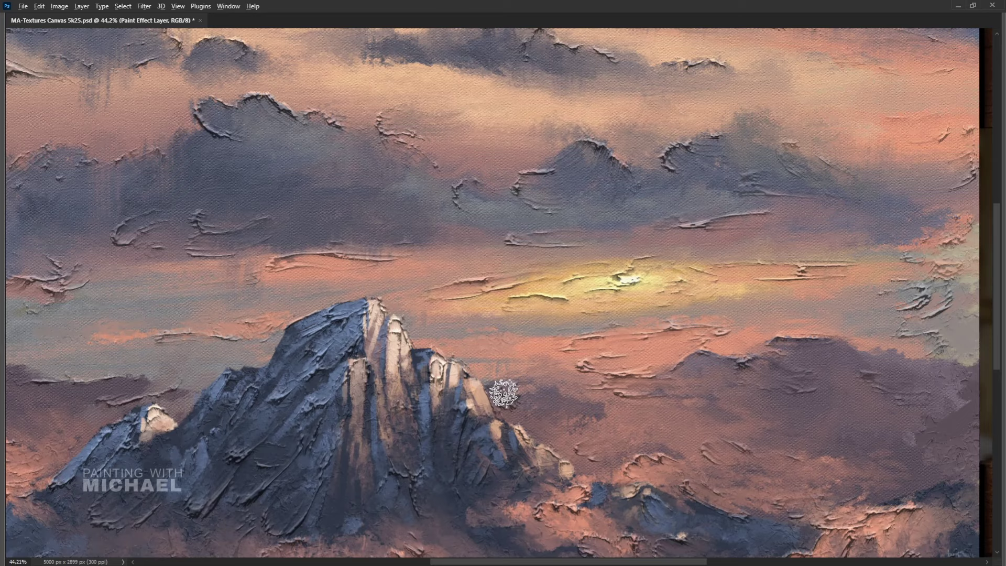
Step: Add relief to the sunlit rock pillars and along the mountain's edge against the purple cloud
mouse_move(504, 393)
left_mouse_down()
mouse_move(547, 399)
mouse_move(566, 376)
mouse_move(479, 416)
mouse_move(499, 398)
mouse_move(445, 414)
left_mouse_up()
scroll(548, 399, "up", 3)
left_click_drag(295, 293, 293, 328)
left_click_drag(232, 357, 231, 412)
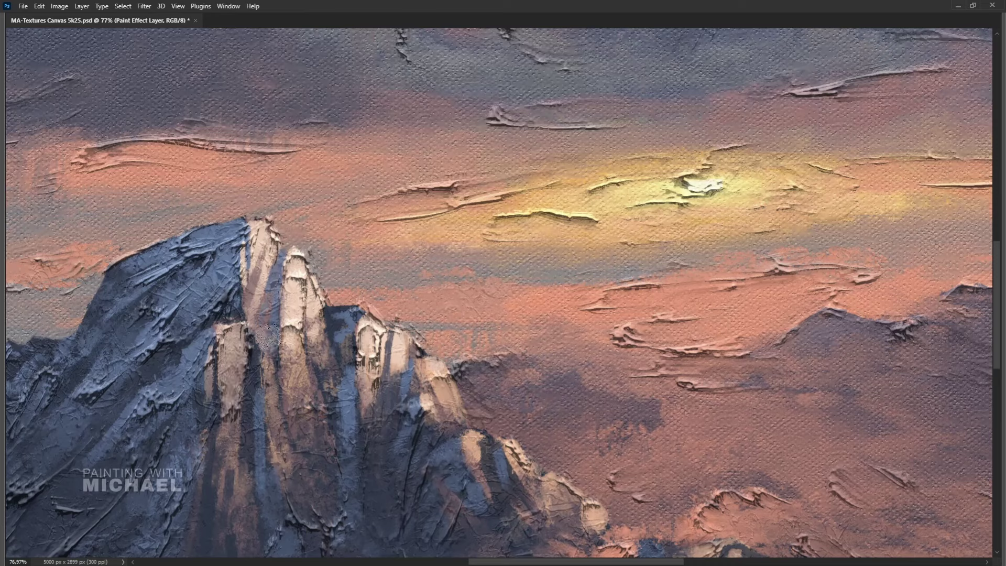
mouse_move(235, 362)
left_mouse_down()
mouse_move(229, 381)
mouse_move(227, 355)
mouse_move(225, 450)
mouse_move(230, 391)
left_mouse_up()
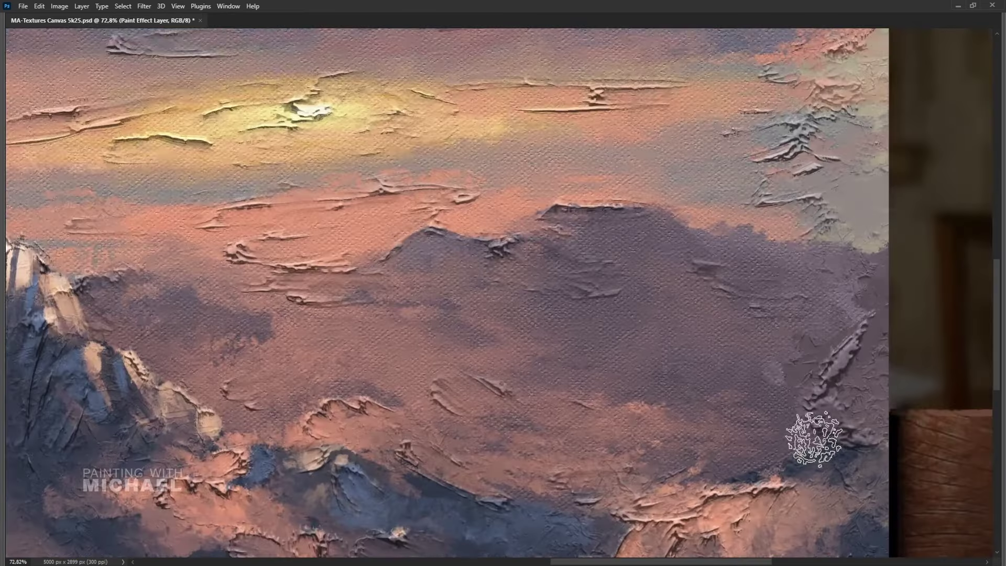
Step: Shape curved paint ridges on the purple cloud near the canvas's right edge and along its pink lower part
mouse_move(813, 431)
left_mouse_down()
mouse_move(829, 417)
mouse_move(779, 438)
mouse_move(814, 446)
mouse_move(821, 422)
mouse_move(749, 438)
mouse_move(771, 446)
mouse_move(843, 341)
mouse_move(815, 377)
mouse_move(752, 398)
mouse_move(784, 384)
mouse_move(815, 347)
mouse_move(810, 337)
mouse_move(779, 371)
mouse_move(809, 340)
mouse_move(773, 359)
left_mouse_up()
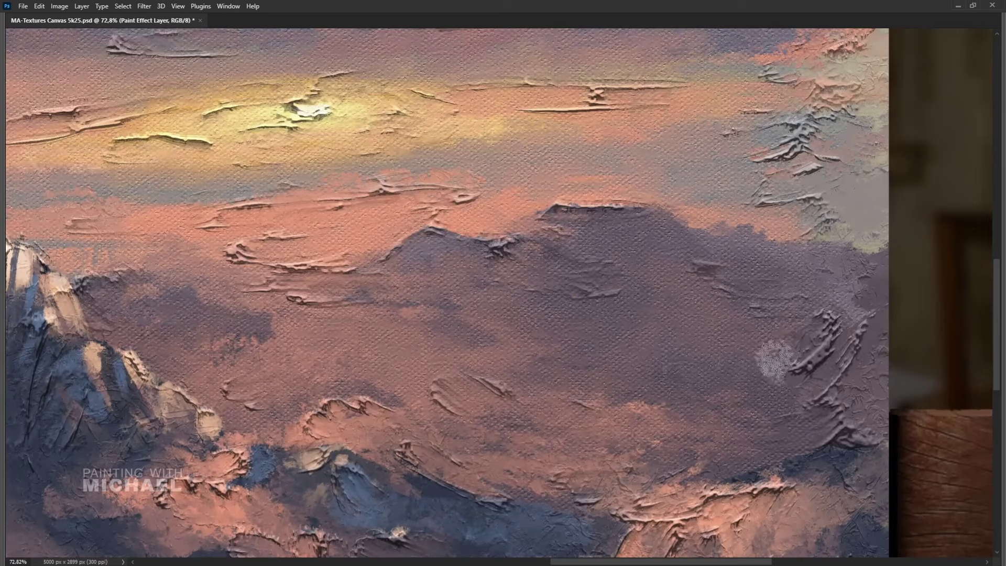
mouse_move(759, 427)
left_mouse_down()
mouse_move(858, 483)
mouse_move(855, 469)
mouse_move(850, 506)
mouse_move(842, 481)
mouse_move(816, 498)
mouse_move(845, 464)
mouse_move(838, 494)
left_mouse_up()
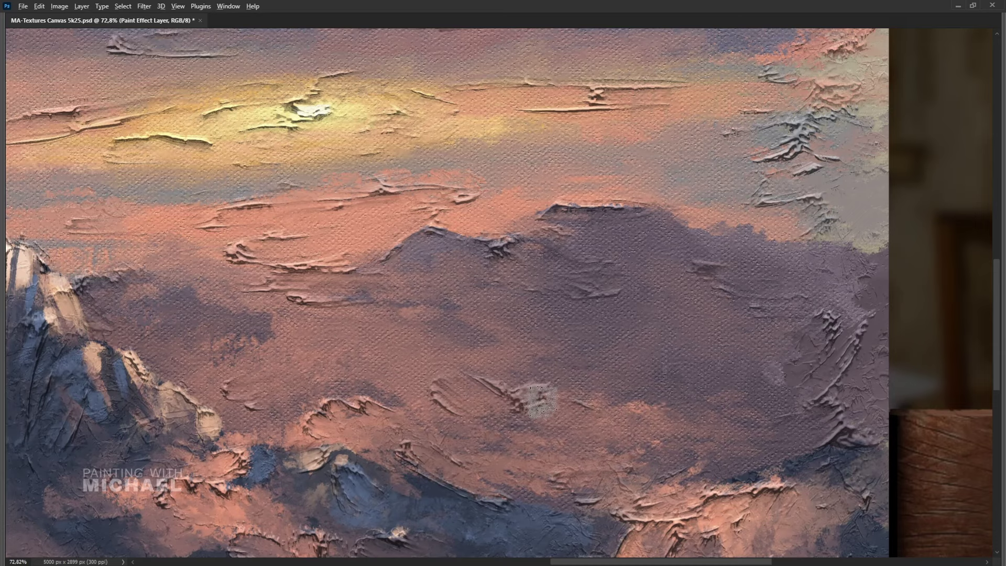
mouse_move(542, 401)
left_mouse_down()
mouse_move(629, 417)
mouse_move(590, 412)
mouse_move(635, 427)
left_mouse_up()
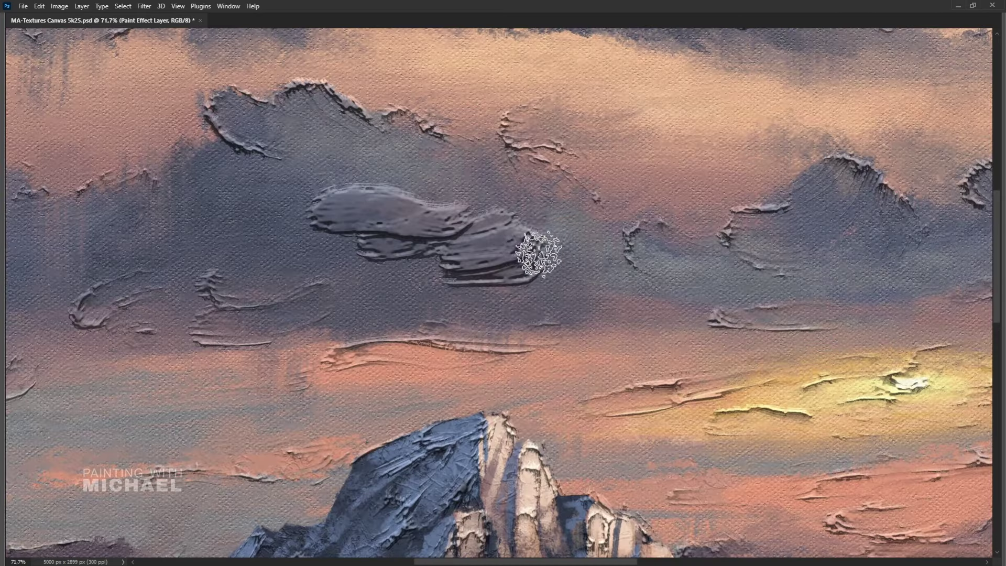
Step: Raise paint patches inside the large dark cloud and along the upper cloud's lower edge, thinning them to sweeping ridges
mouse_move(521, 247)
left_mouse_down()
mouse_move(495, 253)
mouse_move(561, 224)
mouse_move(503, 231)
mouse_move(338, 209)
mouse_move(431, 234)
mouse_move(416, 264)
mouse_move(404, 202)
mouse_move(491, 198)
mouse_move(545, 235)
mouse_move(475, 270)
mouse_move(480, 240)
mouse_move(524, 213)
mouse_move(456, 227)
left_mouse_up()
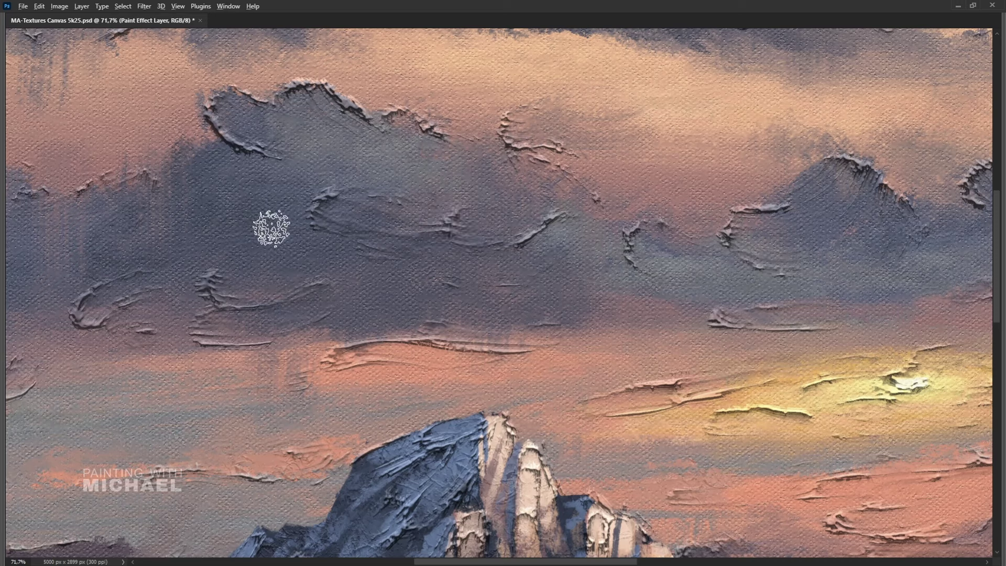
mouse_move(271, 228)
left_mouse_down()
mouse_move(272, 209)
mouse_move(281, 227)
mouse_move(292, 198)
mouse_move(220, 203)
mouse_move(225, 218)
mouse_move(255, 225)
mouse_move(236, 230)
mouse_move(263, 233)
mouse_move(283, 218)
mouse_move(305, 231)
mouse_move(308, 209)
left_mouse_up()
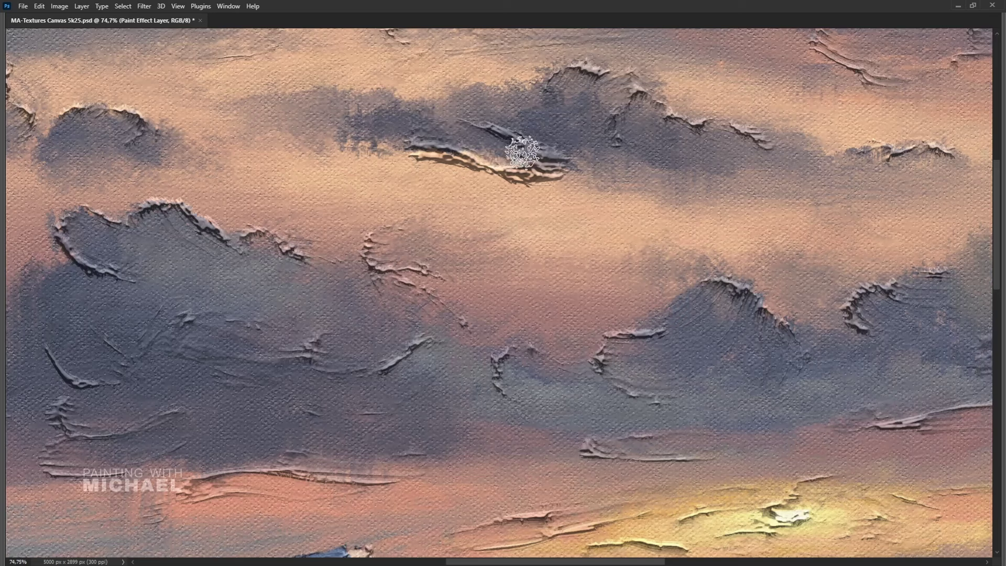
mouse_move(516, 152)
left_mouse_down()
mouse_move(521, 162)
mouse_move(500, 178)
mouse_move(435, 165)
mouse_move(508, 193)
mouse_move(467, 144)
mouse_move(747, 196)
left_mouse_up()
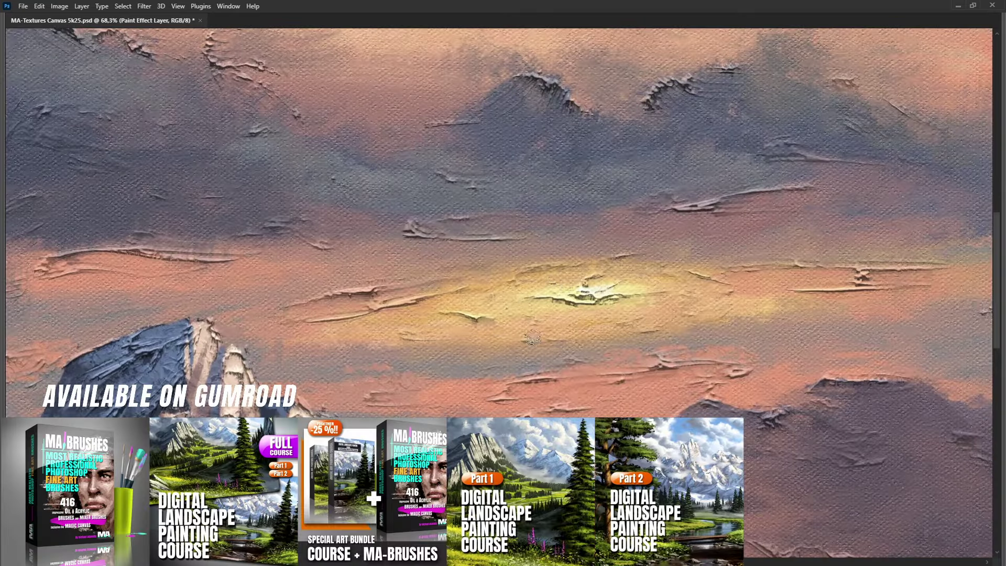
Step: Add thin paint ridges below the sun's glow, beside the summit and in the purple haze right of the mountain
mouse_move(532, 311)
left_mouse_down()
mouse_move(511, 328)
mouse_move(543, 323)
left_mouse_up()
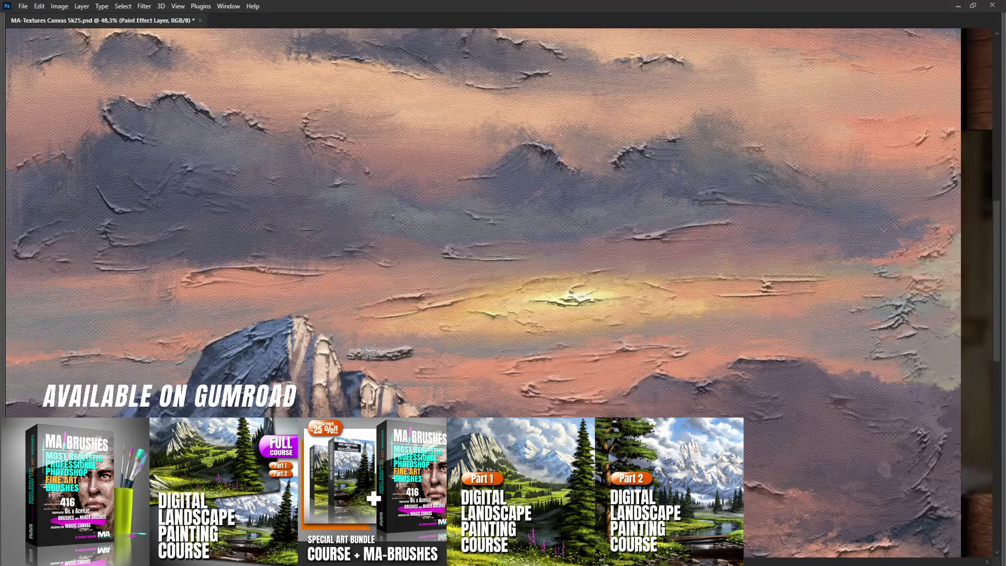
left_click_drag(369, 352, 403, 351)
mouse_move(603, 338)
left_mouse_down()
mouse_move(663, 322)
mouse_move(599, 335)
mouse_move(668, 317)
mouse_move(601, 343)
mouse_move(667, 323)
mouse_move(608, 349)
mouse_move(576, 348)
left_mouse_up()
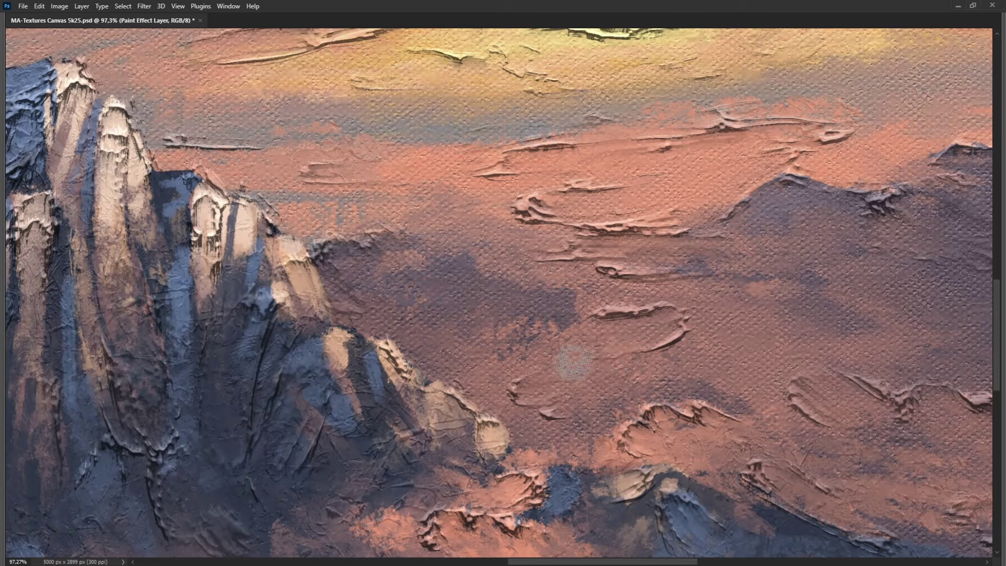
Step: Choose a 125 px oil brush tip for the eraser and make the PAINTING LAYER active
key("ctrl+0")
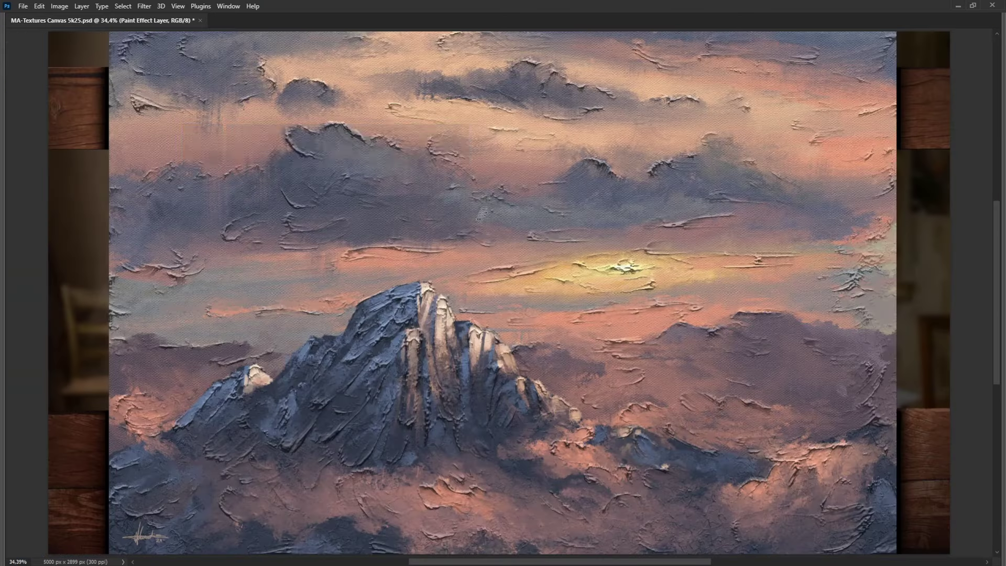
right_click(501, 203)
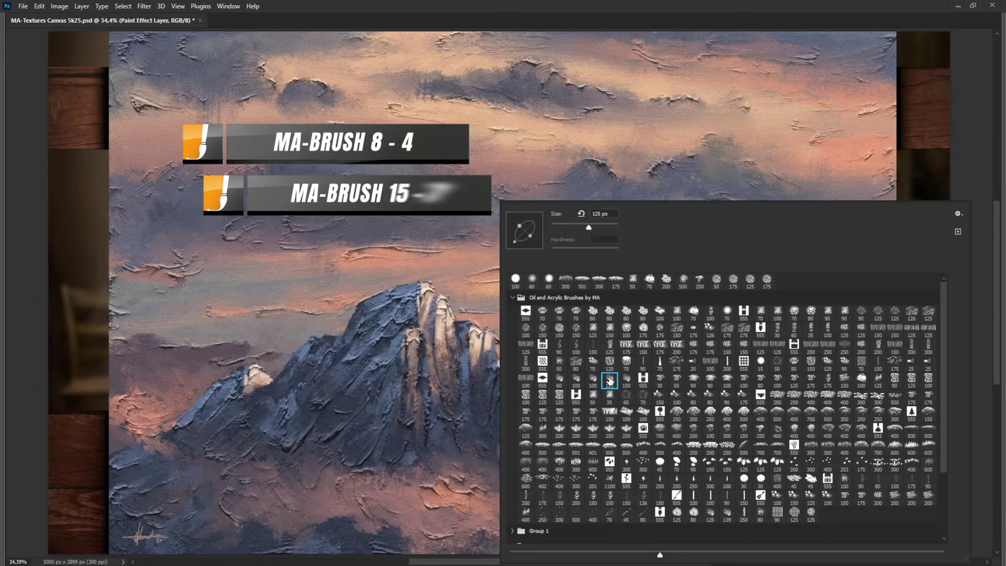
key("Escape")
key("Tab")
left_click_drag(1004, 300, 1000, 502)
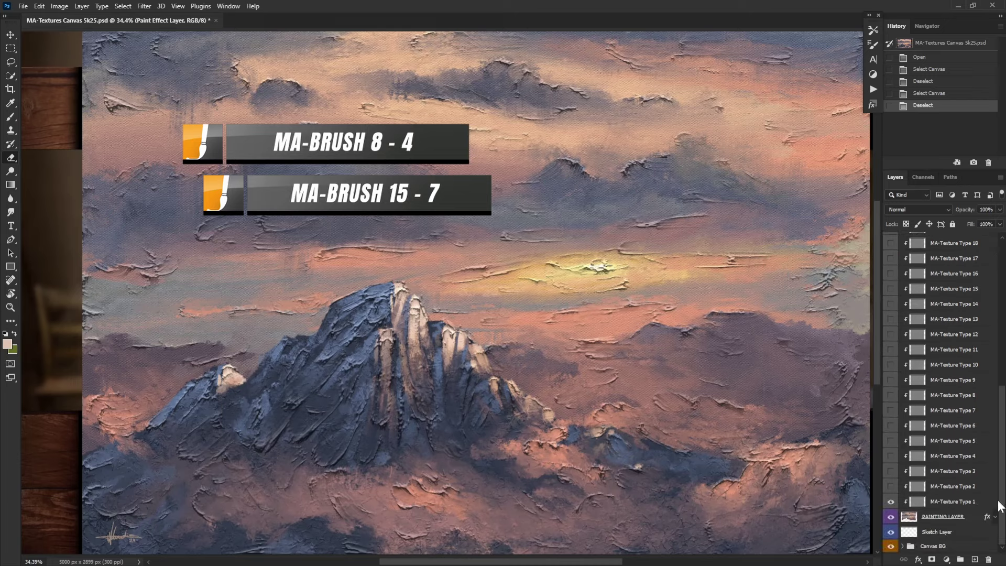
left_click(925, 522)
key("Tab")
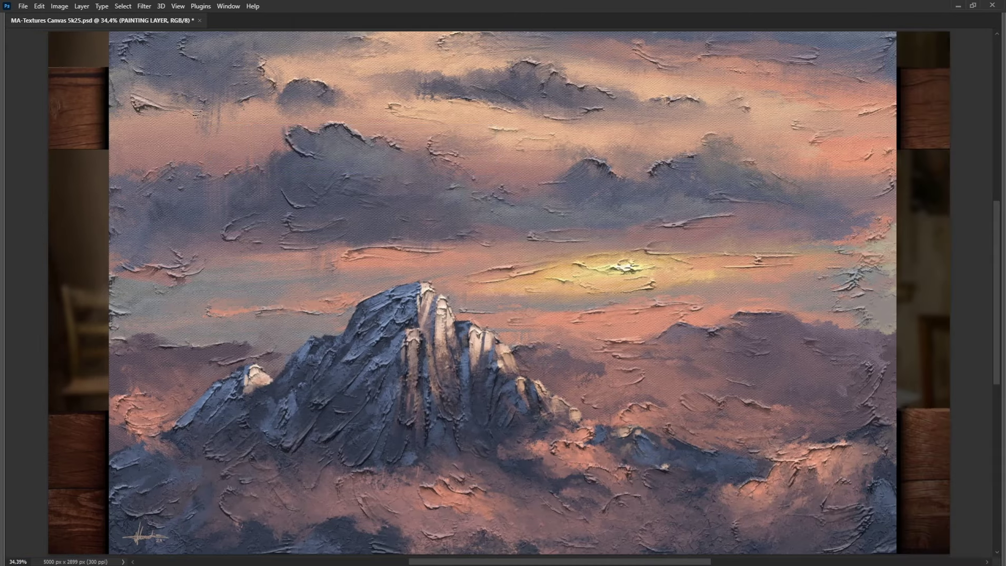
Step: Erase the painting's outer borders unevenly along the canvas edges to expose bare canvas
scroll(198, 109, "up", 4)
left_click_drag(192, 118, 293, 214)
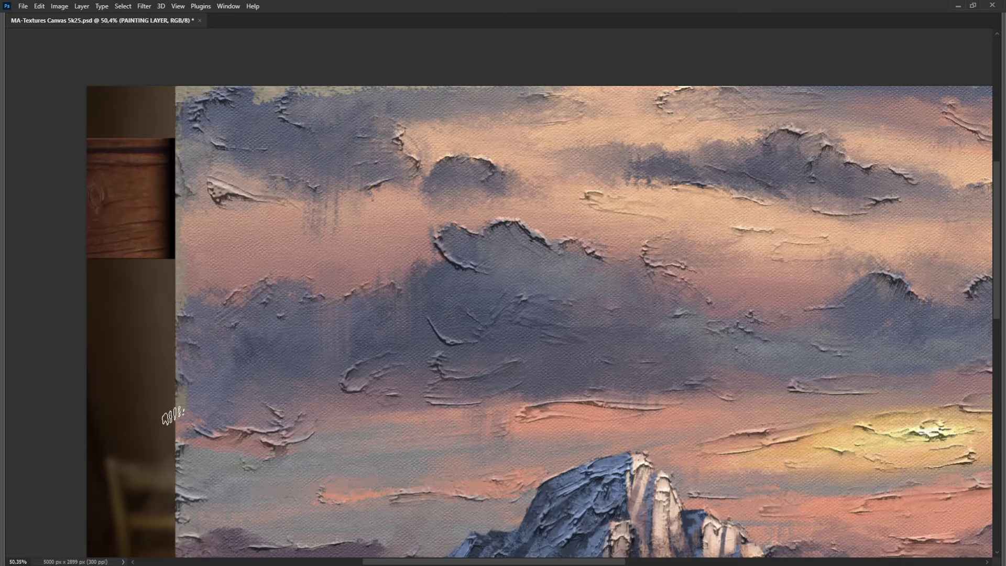
scroll(173, 416, "down", 3)
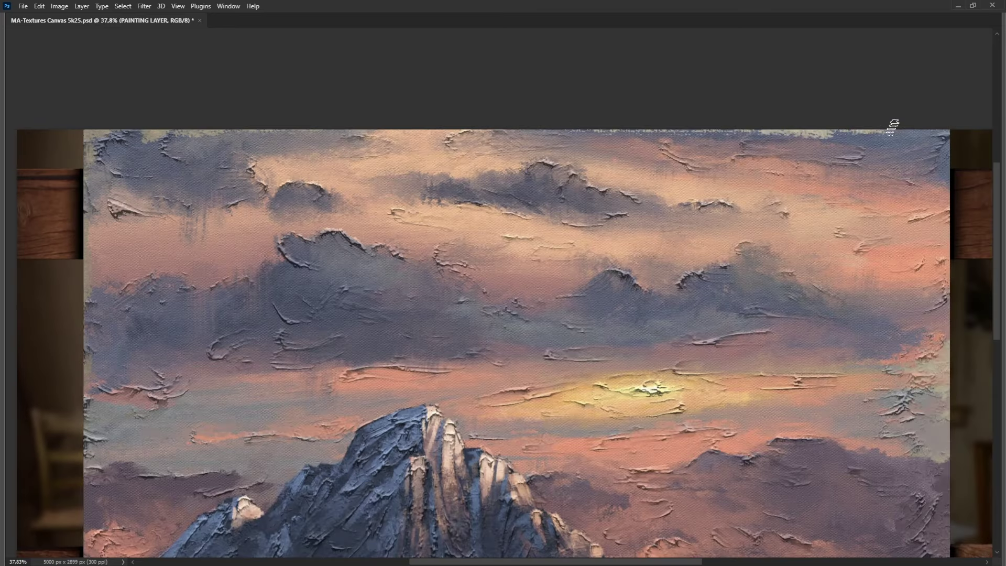
scroll(946, 168, "up", 3)
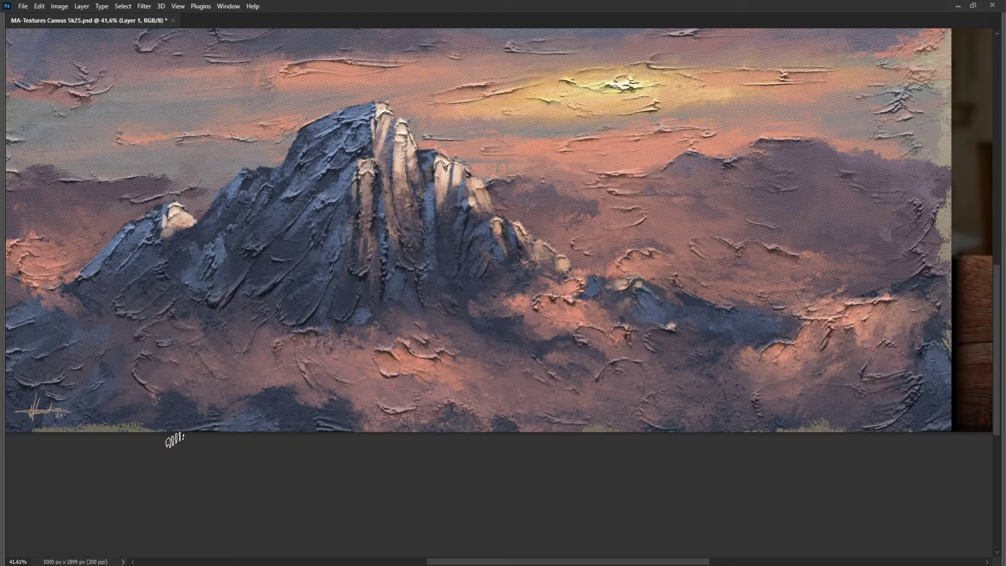
scroll(302, 409, "left", 3)
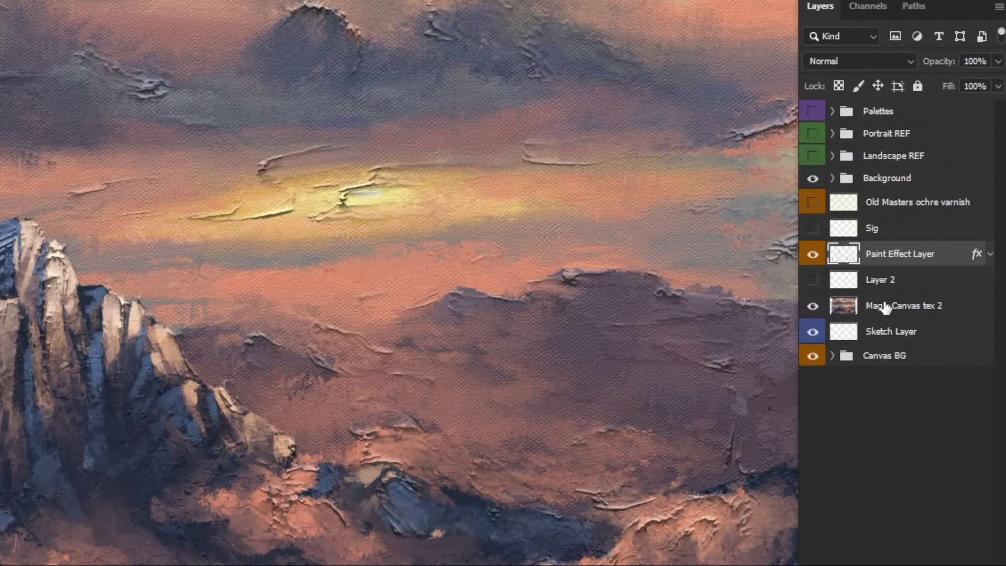
Step: Merge Paint Effect Layer, Layer 2 and Magic Canvas tex 2 into one layer
left_click(886, 308, "shift")
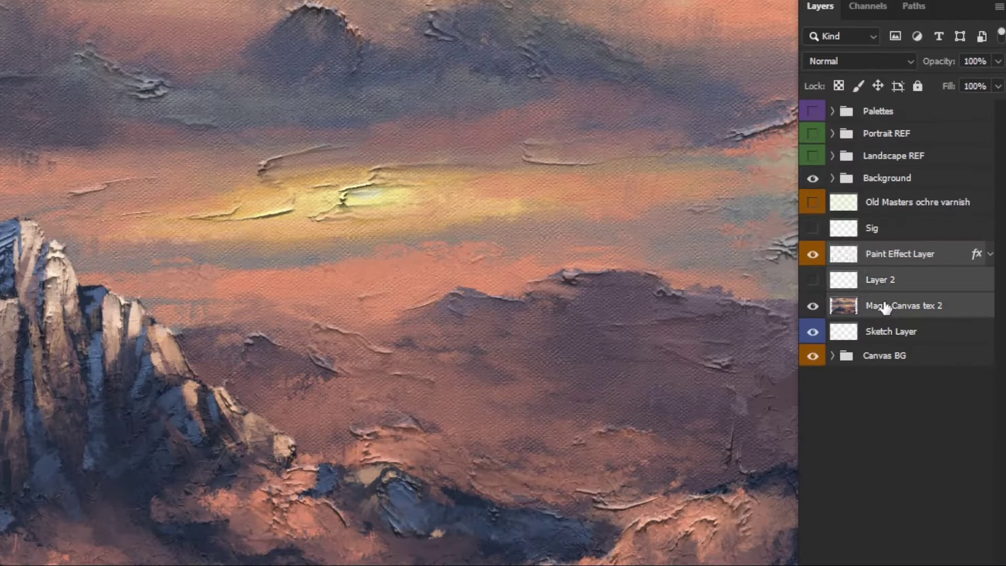
right_click(883, 302)
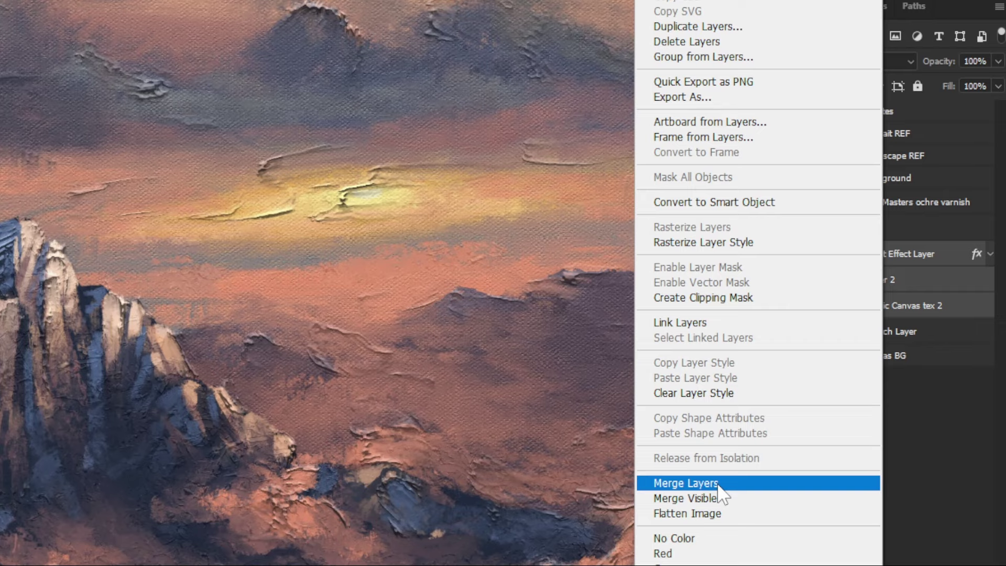
left_click(687, 483)
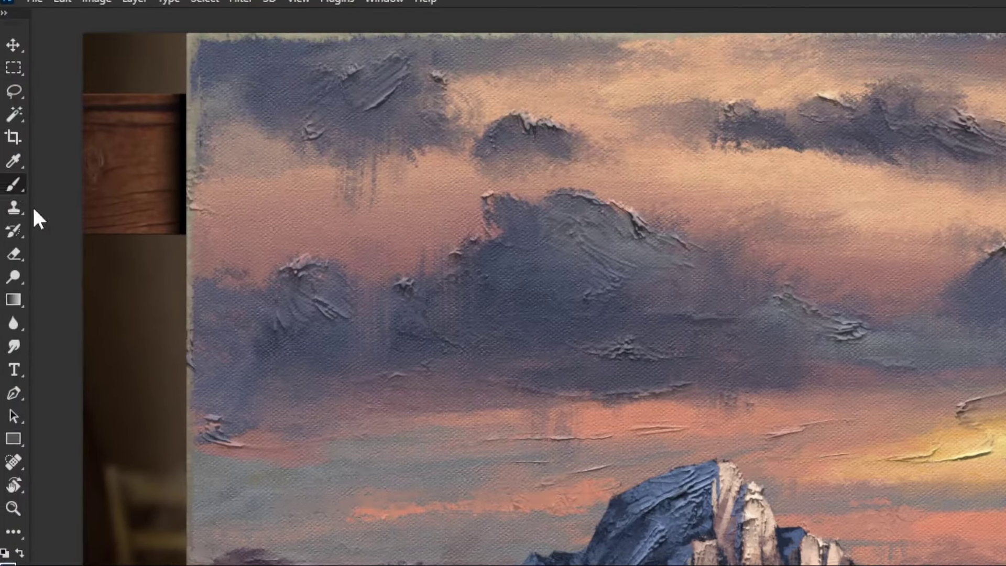
Step: Switch to the Mixer Brush with the "1 - Knife 4 v3" preset for working on the mountain
right_click(17, 196)
left_click(65, 213)
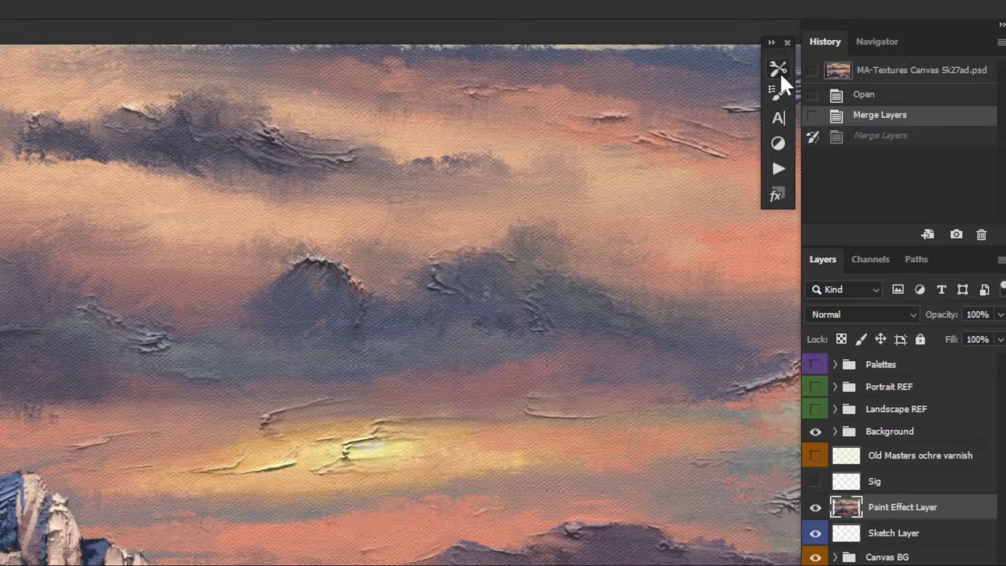
left_click(780, 72)
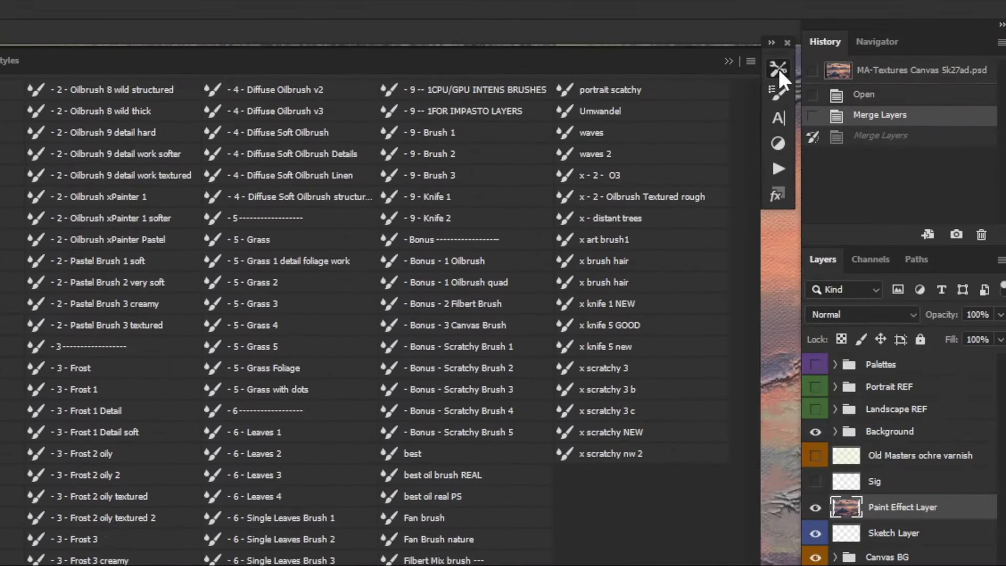
left_click(779, 72)
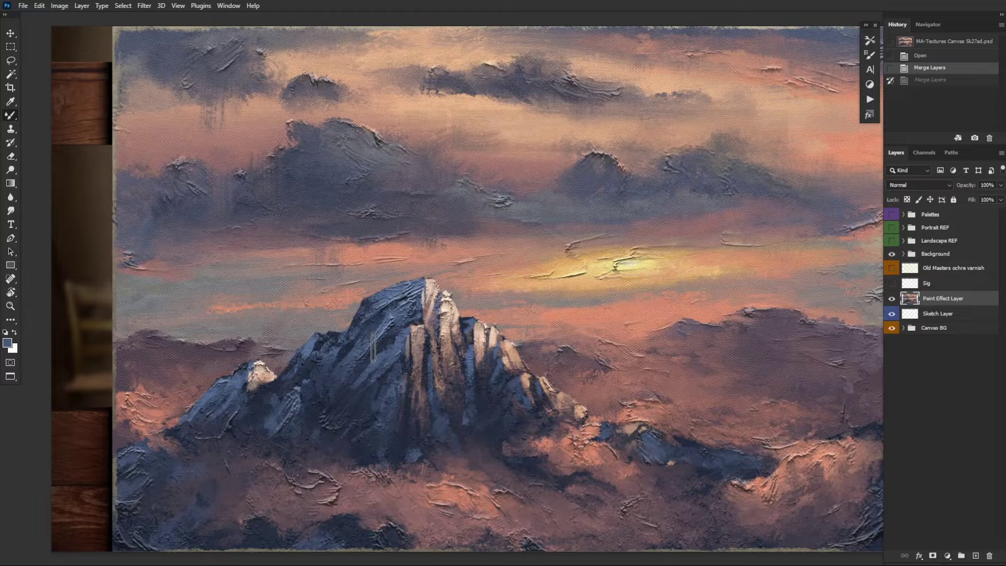
scroll(414, 366, "up", 3)
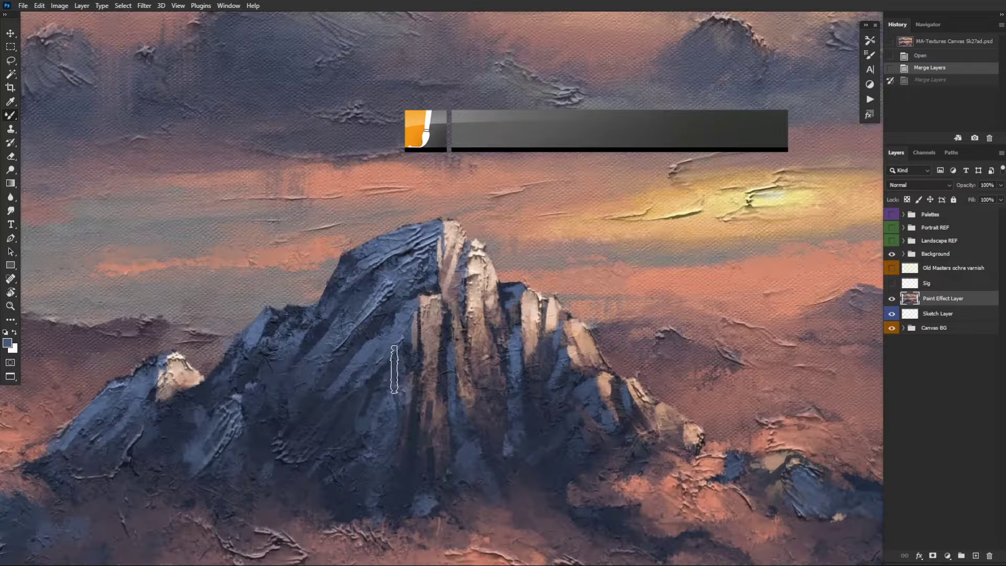
scroll(394, 369, "up", 1)
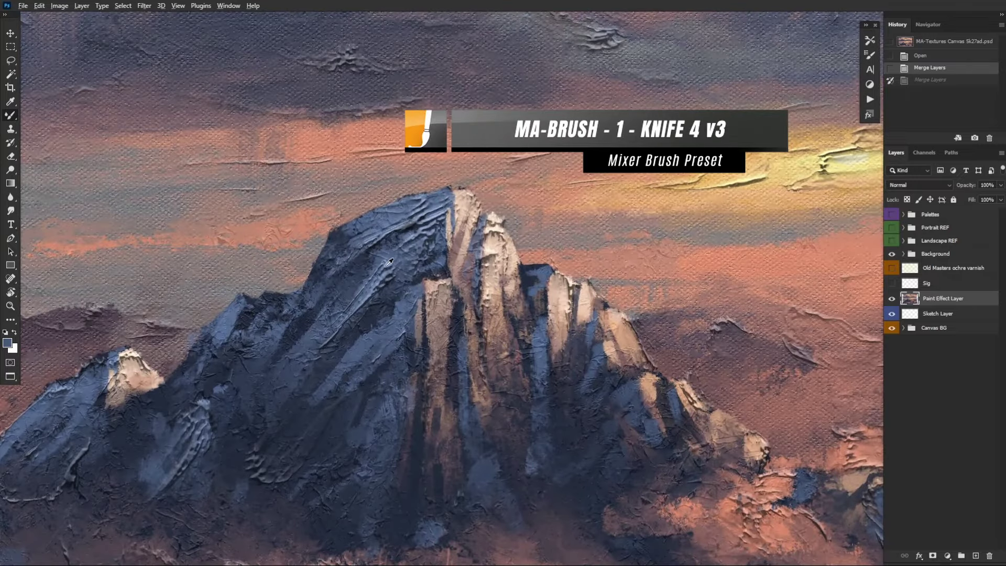
Step: Pull blue knife strokes diagonally down the mountain's shadowed left face and slope
left_click_drag(393, 257, 306, 359)
mouse_move(382, 326)
left_mouse_down()
mouse_move(323, 452)
mouse_move(360, 424)
mouse_move(322, 519)
left_mouse_up()
left_click_drag(325, 424, 256, 506)
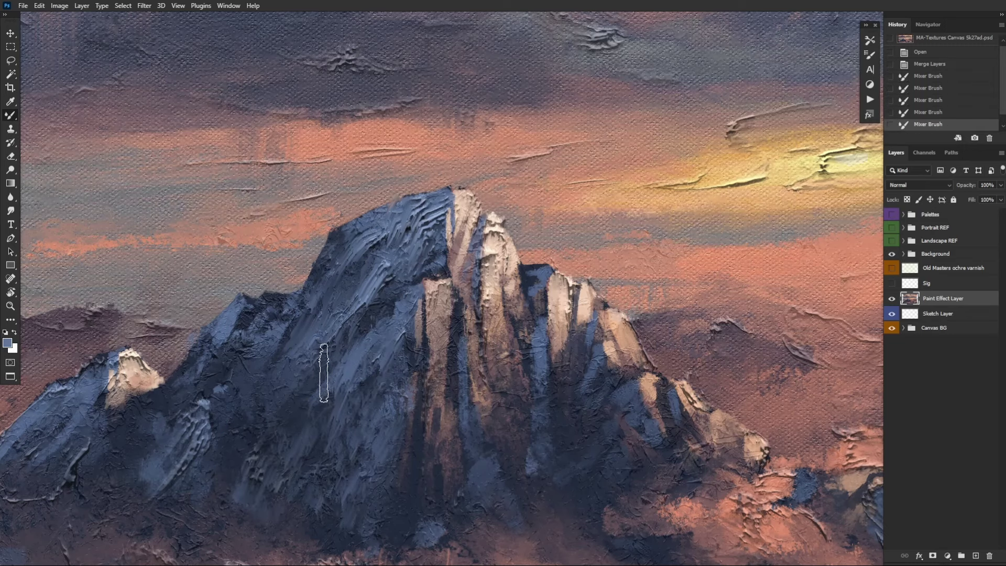
left_click_drag(322, 341, 272, 392)
Step: Rework the shadowed lower-left slope and left shoulder with dark blue knife strokes, undoing the unwanted ones
mouse_move(198, 432)
left_mouse_down()
mouse_move(143, 502)
mouse_move(183, 420)
left_mouse_up()
key("ctrl+z")
left_click_drag(152, 454, 186, 434)
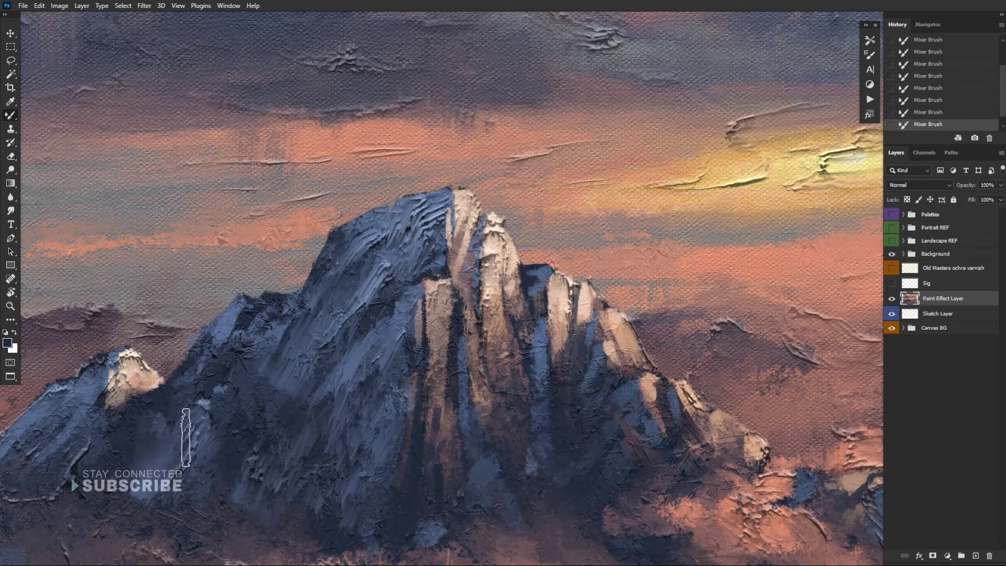
left_click_drag(117, 488, 178, 430)
key("ctrl+z")
left_click_drag(241, 340, 222, 394)
left_click_drag(222, 393, 201, 416)
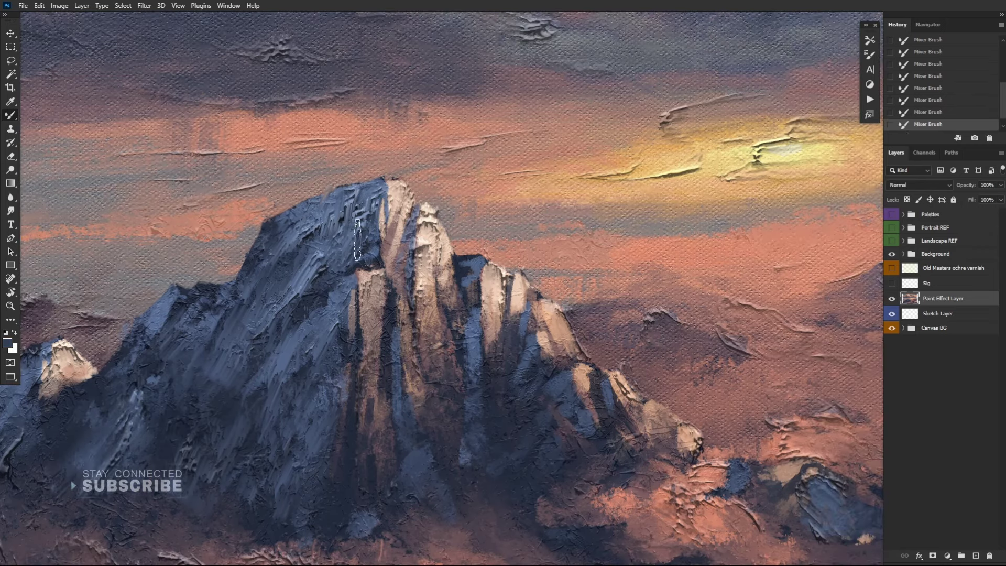
Step: Sample the sunlit rock colours and streak them vertically down the mountain's central face toward its base
left_click(436, 240, "alt")
left_click_drag(437, 240, 436, 432)
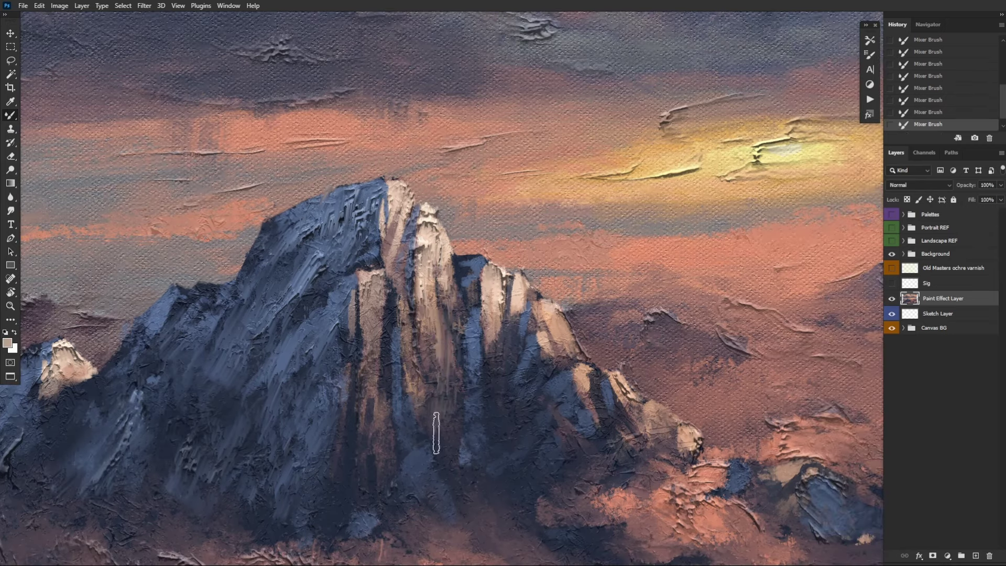
key("ctrl+z")
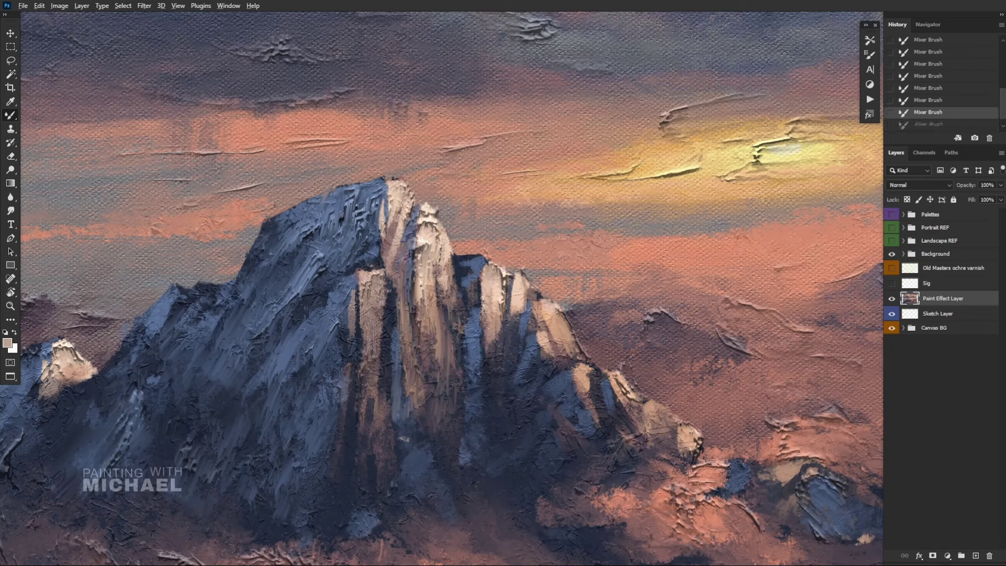
left_click_drag(367, 296, 364, 424)
left_click(427, 292, "alt")
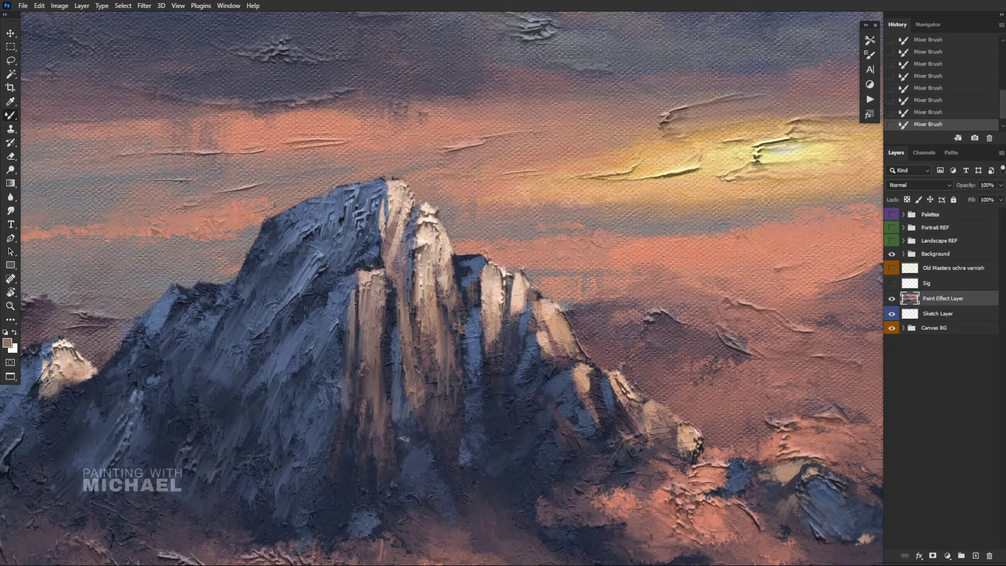
mouse_move(362, 333)
left_mouse_down()
mouse_move(351, 471)
mouse_move(358, 459)
mouse_move(371, 464)
mouse_move(348, 467)
mouse_move(322, 556)
left_mouse_up()
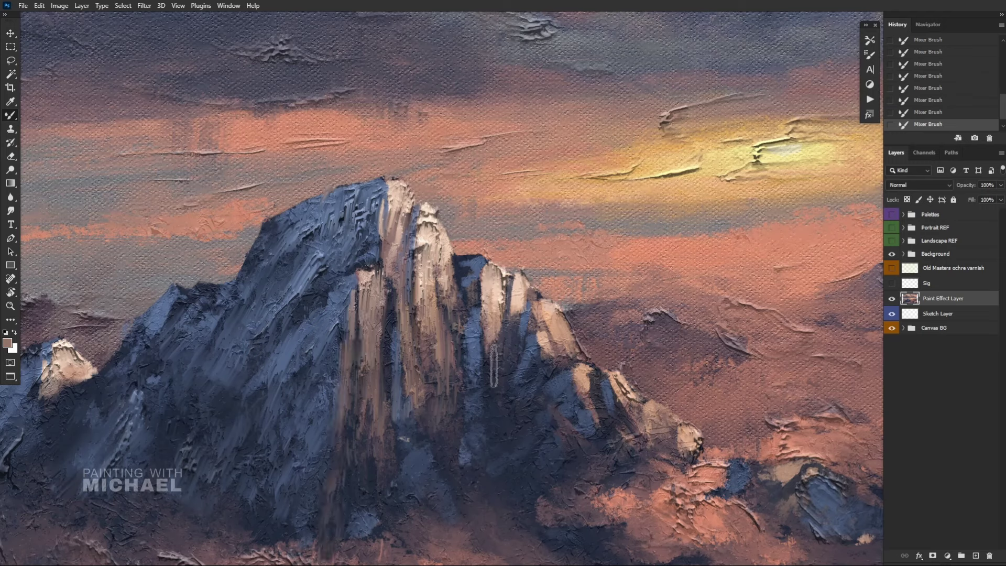
Step: Extend sunlit rock streaks down the right-hand buttresses and the descending right ridge
left_click_drag(494, 366, 493, 413)
left_click(558, 337, "alt")
mouse_move(555, 345)
left_mouse_down()
mouse_move(561, 397)
mouse_move(594, 382)
mouse_move(603, 471)
left_mouse_up()
left_click_drag(642, 414, 650, 487)
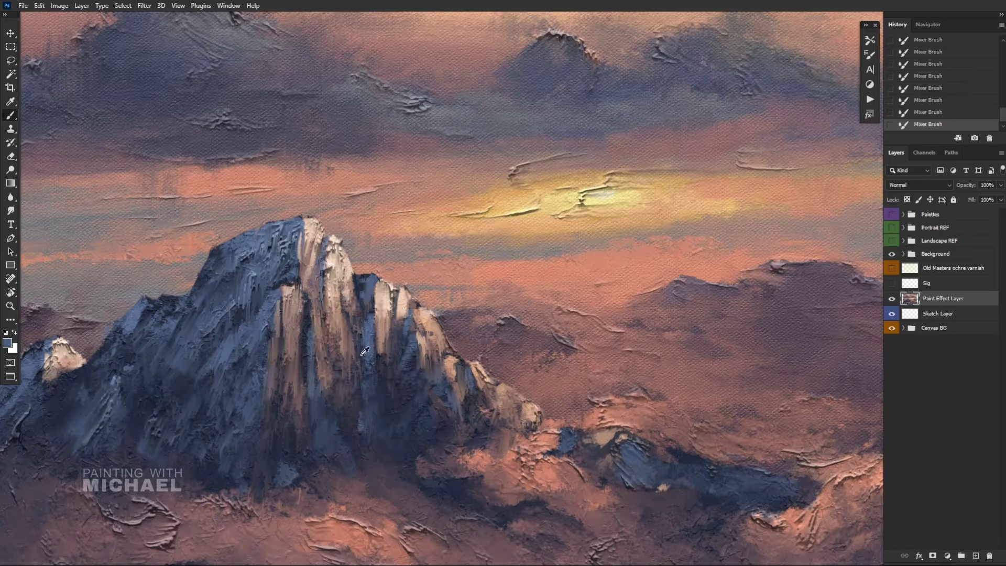
Step: Alternate the Brush and Mixer Brush to add sampled blue shadow strokes between the lit buttresses on the lower right slope
left_click(365, 349, "alt")
scroll(460, 320, "up", 4)
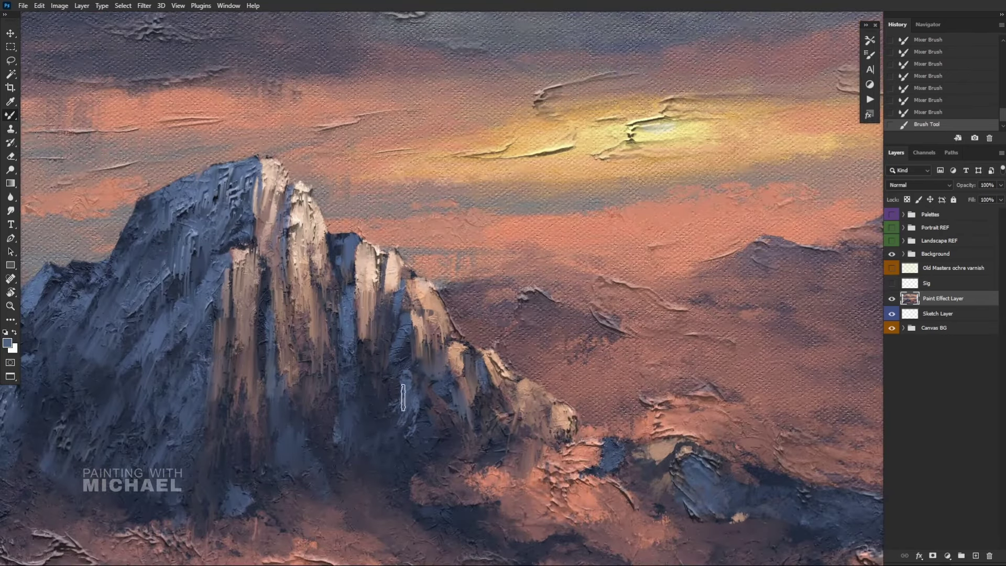
key("b")
left_click(399, 405, "alt")
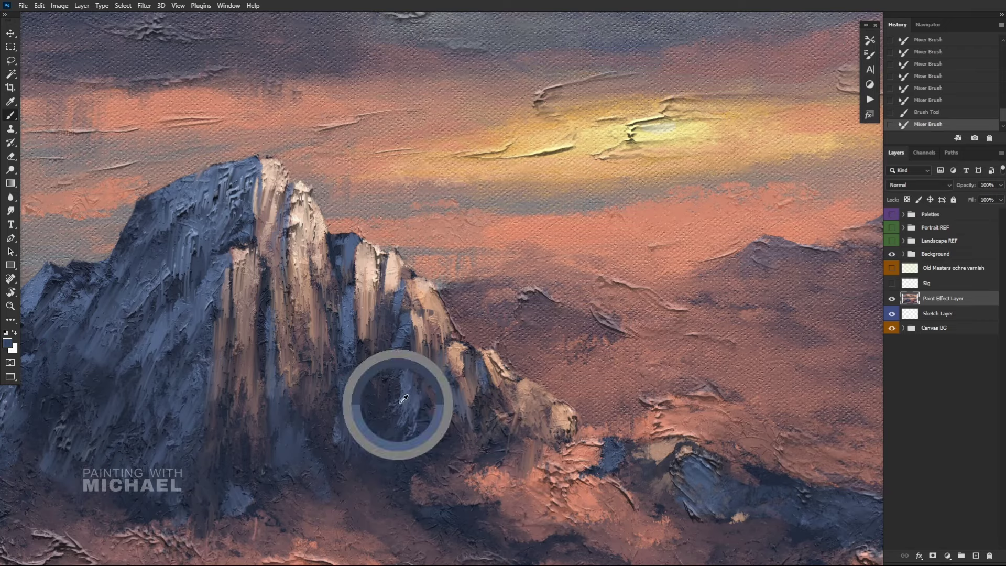
left_click_drag(395, 438, 405, 429)
scroll(412, 414, "down", 3)
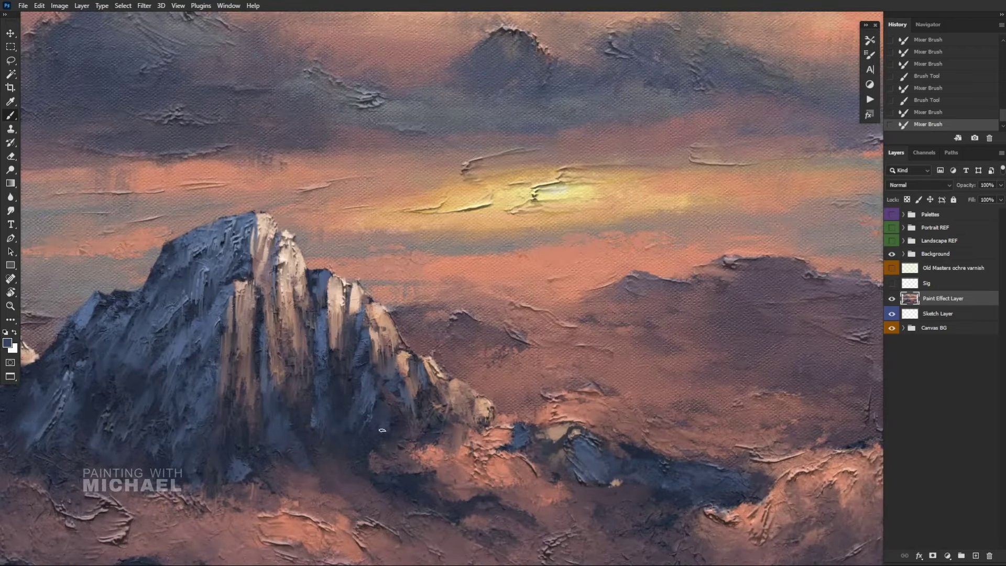
mouse_move(380, 393)
left_mouse_down()
mouse_move(380, 412)
mouse_move(389, 412)
mouse_move(374, 441)
mouse_move(370, 432)
left_mouse_up()
left_click(373, 392, "alt")
key("shift+b")
left_click(393, 427, "alt")
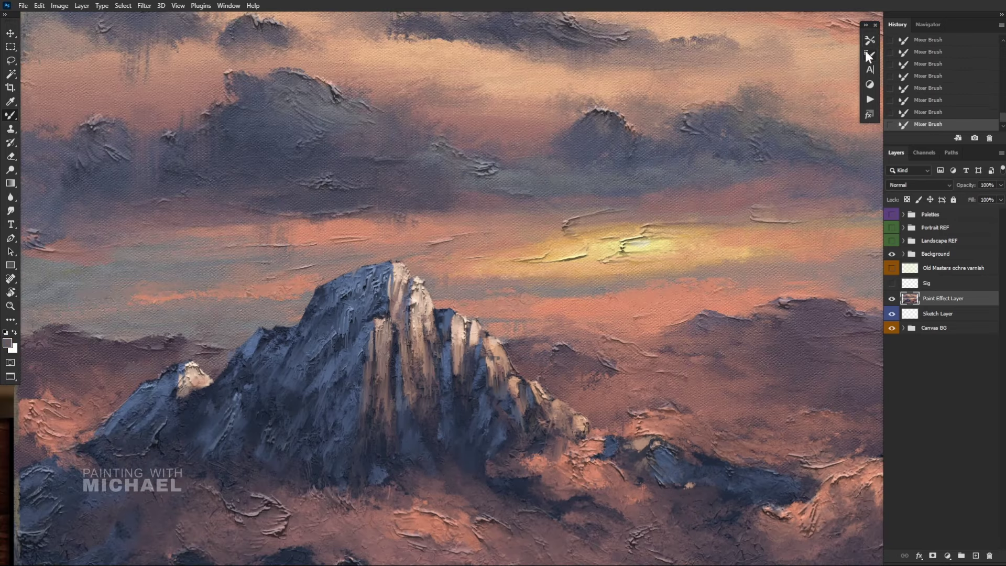
Step: Choose the "1 - Knife 4 v4" Mixer Brush preset and texture the mountain's shadowed left face
left_click(870, 41)
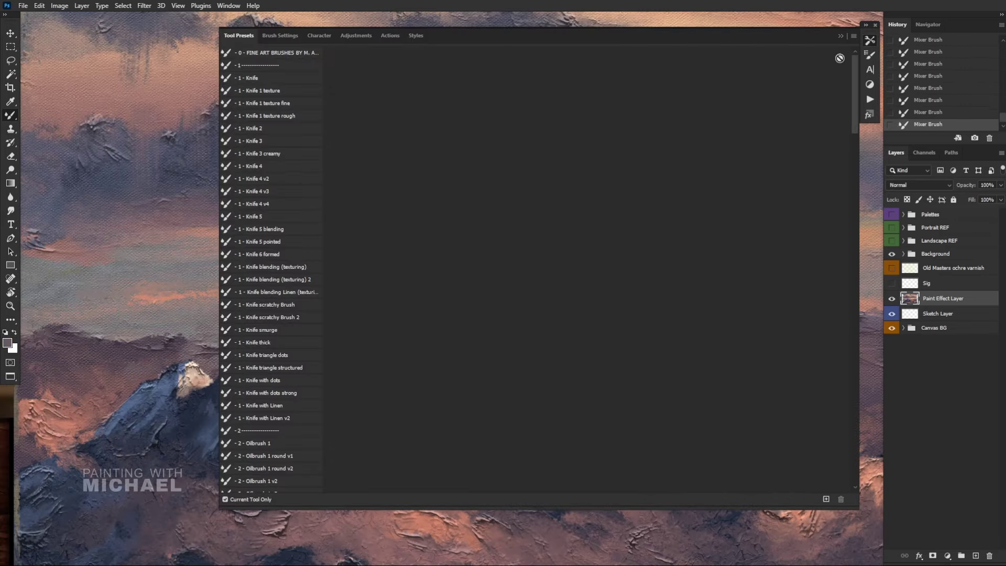
left_click(255, 203)
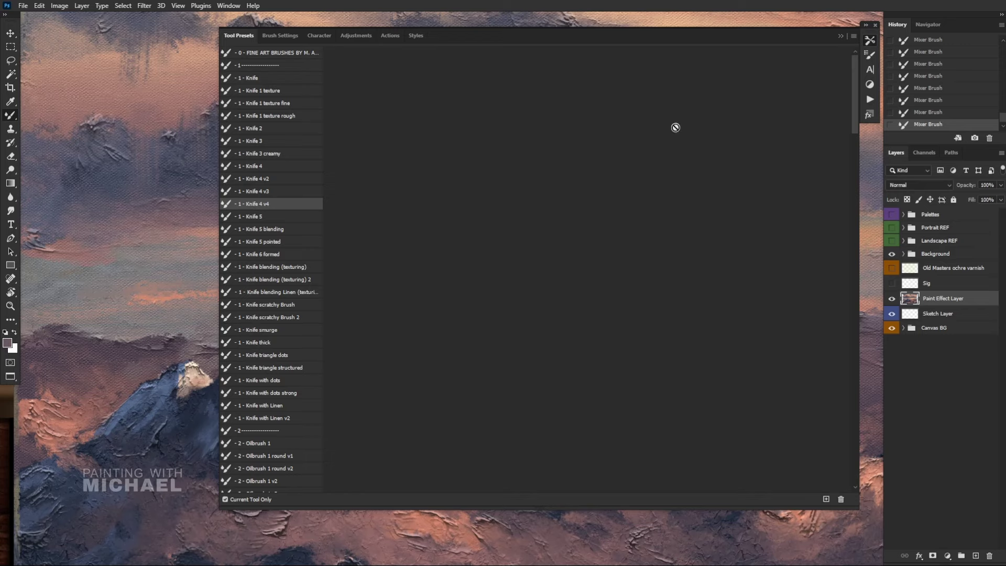
left_click(870, 40)
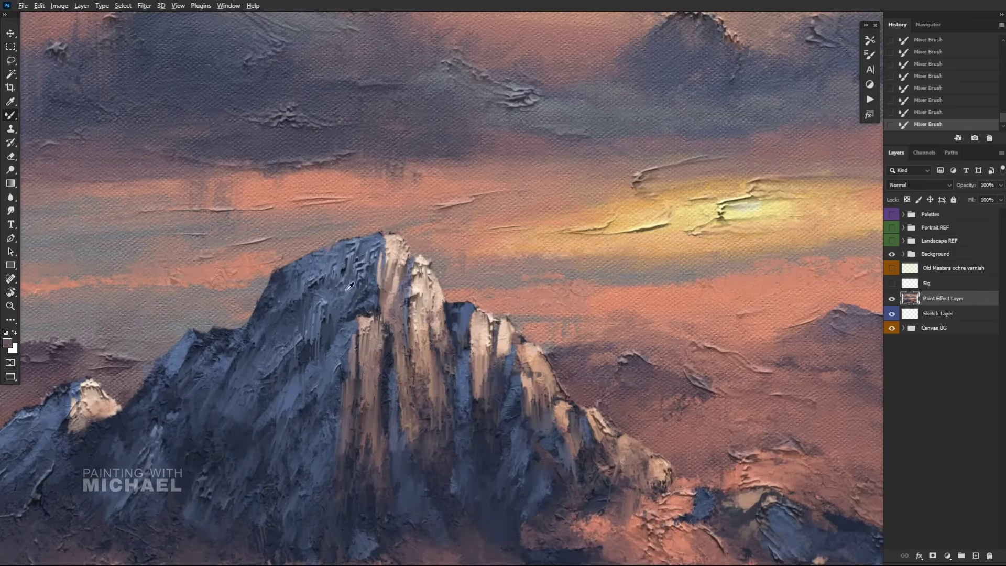
mouse_move(325, 315)
left_mouse_down()
mouse_move(353, 245)
mouse_move(359, 295)
mouse_move(332, 320)
mouse_move(267, 326)
left_mouse_up()
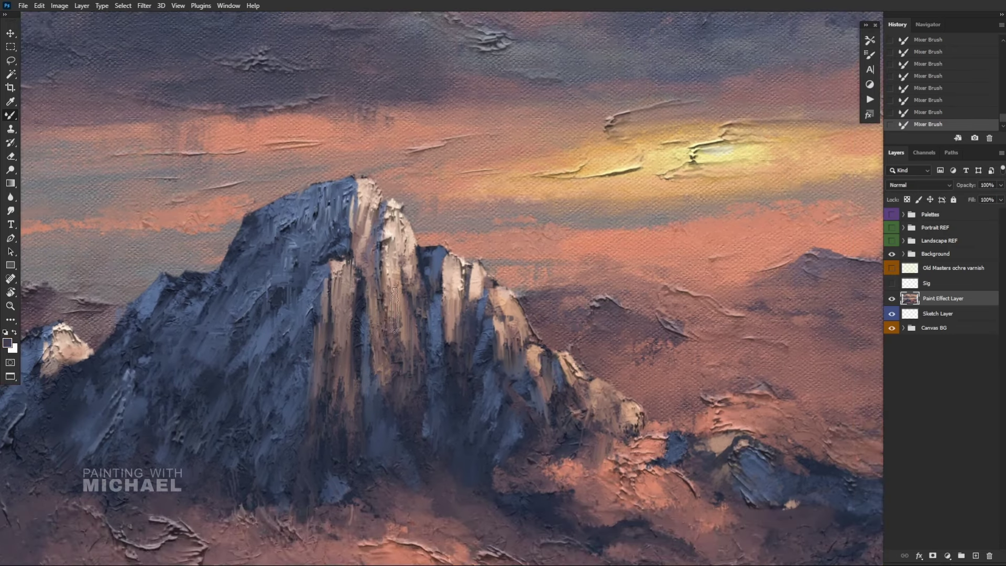
Step: Sample warm tan rock colours and drag streaks down the central face and onto the right ridge
left_click(398, 298, "alt")
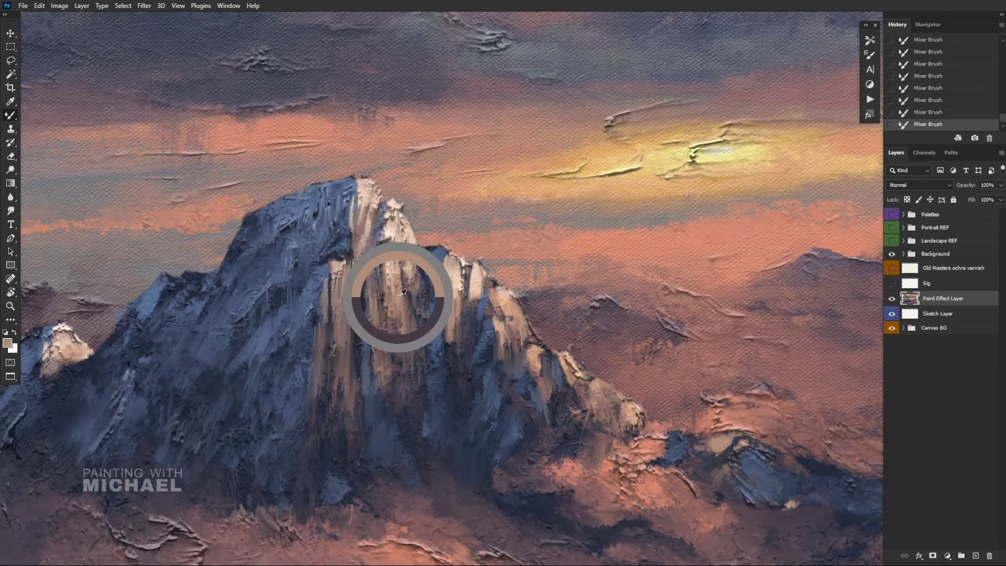
left_click_drag(340, 320, 323, 485)
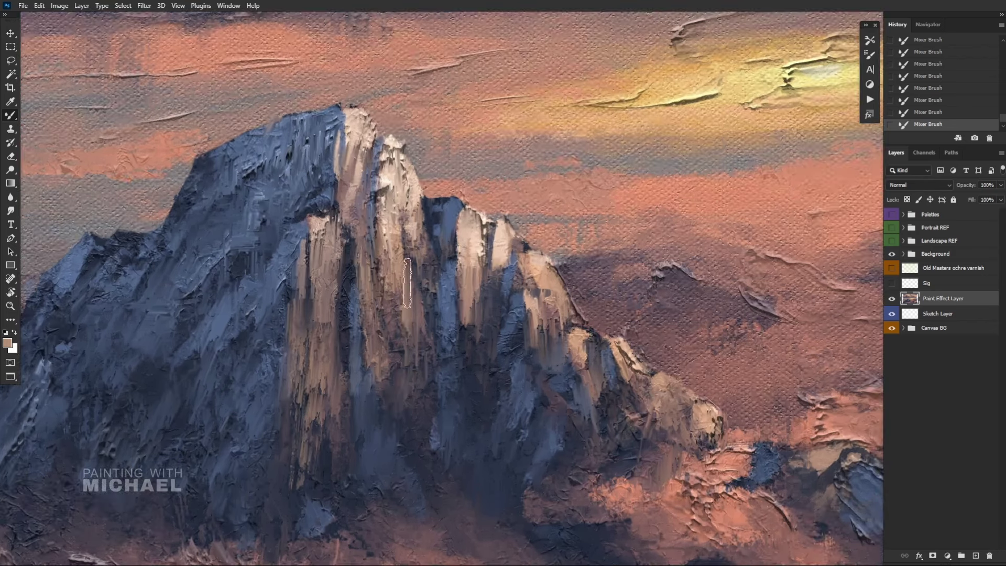
mouse_move(406, 294)
left_mouse_down()
mouse_move(391, 373)
mouse_move(396, 449)
left_mouse_up()
left_click(472, 386, "alt")
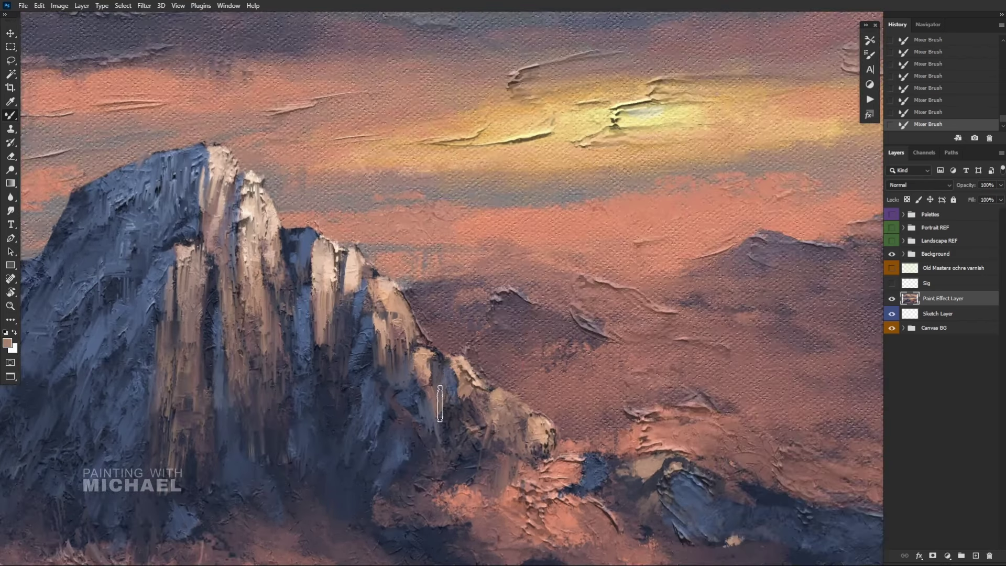
left_click_drag(425, 378, 400, 384)
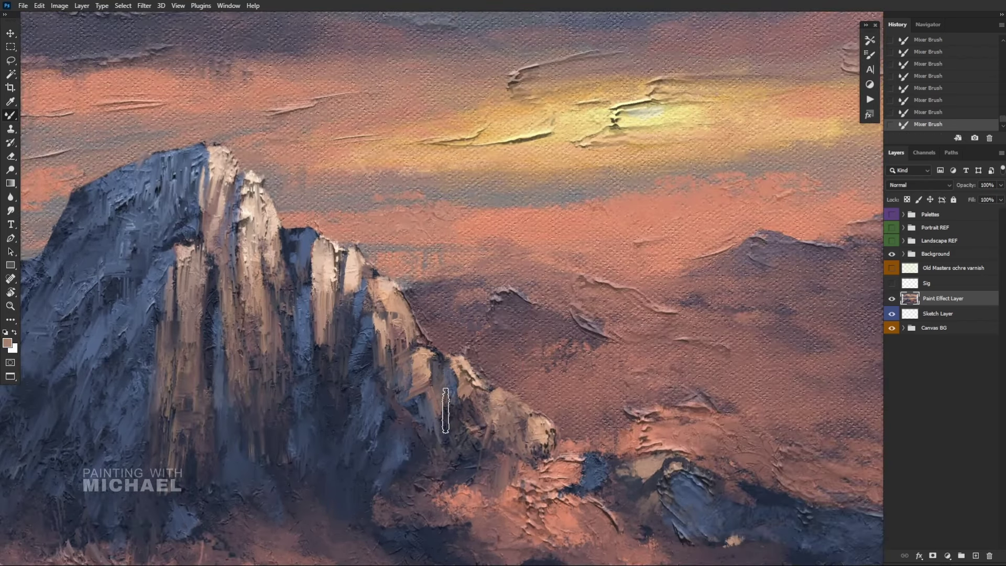
Step: Undo the last three Mixer Brush strokes, restore two of them, and touch up the end of the right ridge
key("ctrl+z")
key("ctrl+z")
key("ctrl+z")
scroll(458, 330, "down", 5)
scroll(498, 367, "up", 3)
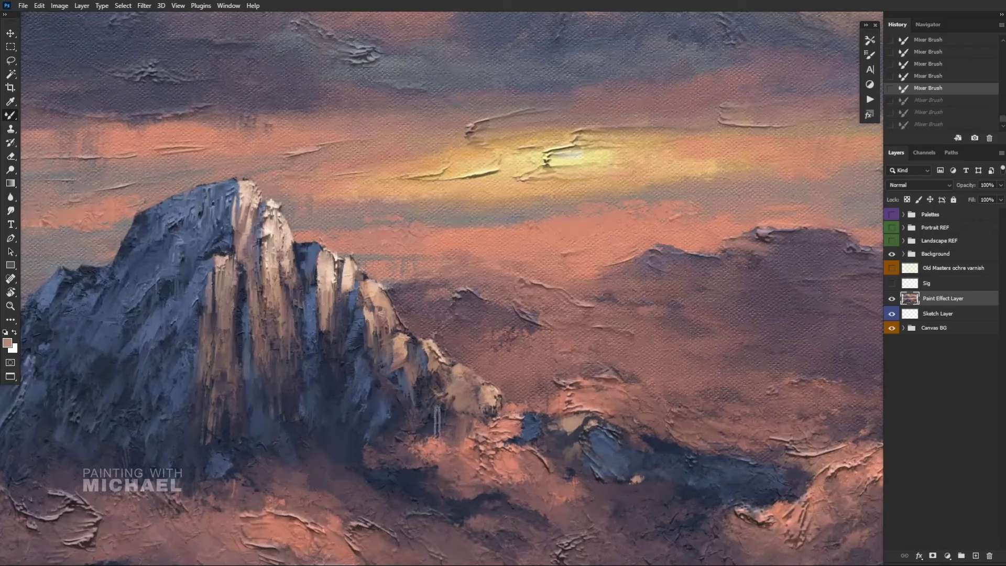
key("ctrl+shift+z")
key("ctrl+shift+z")
scroll(490, 408, "up", 2)
mouse_move(585, 435)
left_mouse_down()
mouse_move(582, 453)
mouse_move(568, 455)
left_mouse_up()
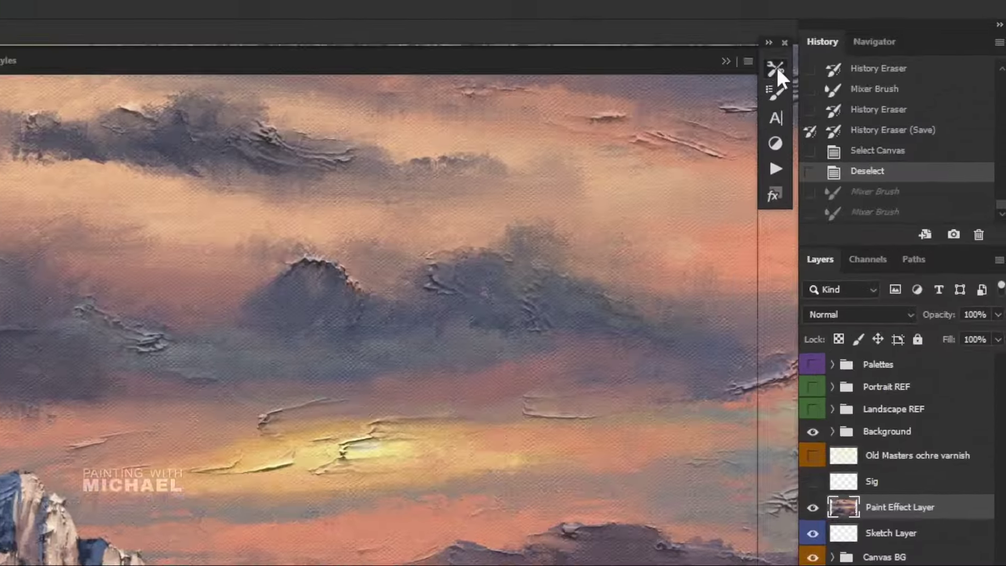
Step: Check the "Bonus - Scratchy Brush 2" Mixer Brush preset and scatter sampled pink over the clouds beside the small left peak
left_click(870, 55)
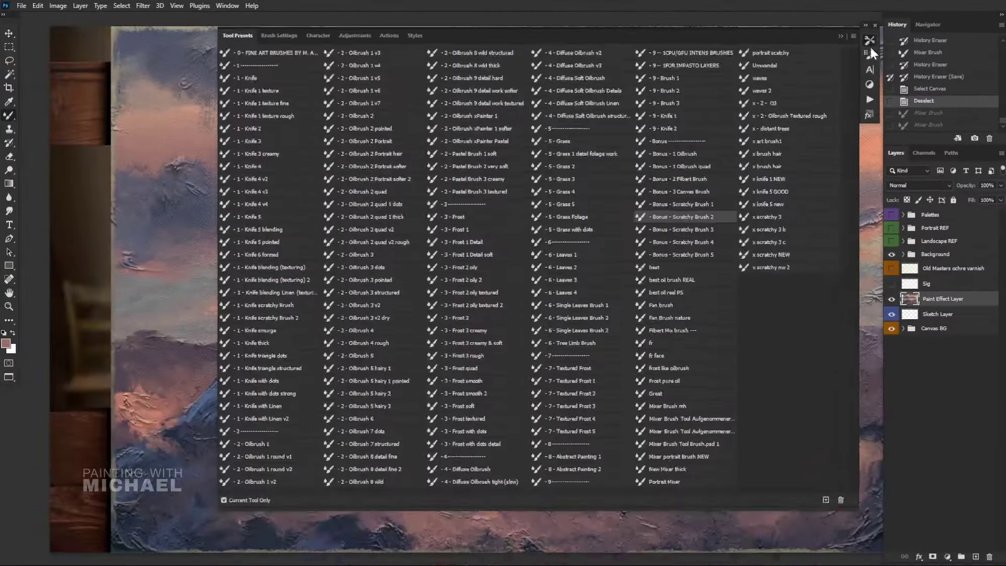
left_click(775, 70)
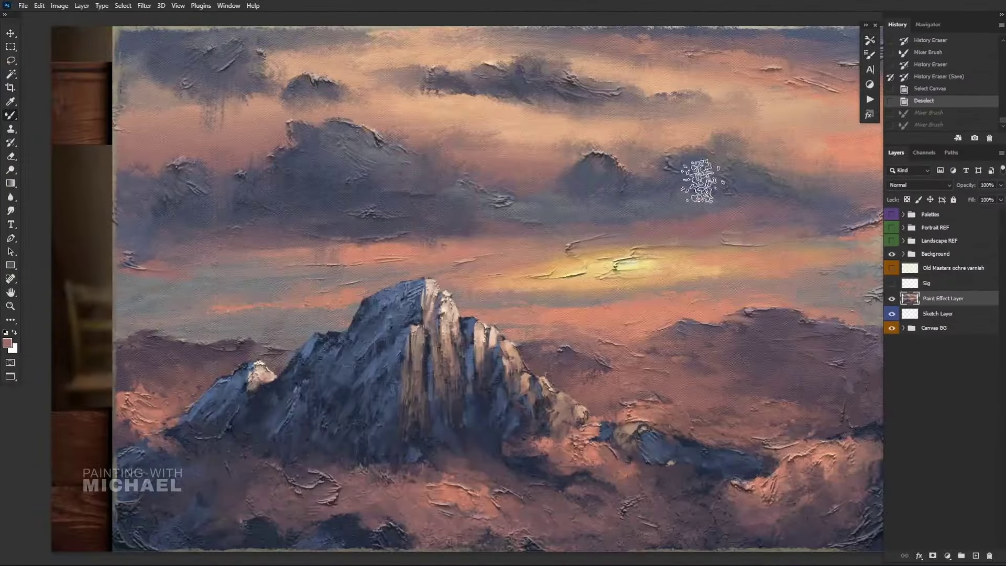
left_click(142, 400, "alt")
left_click_drag(141, 401, 158, 414)
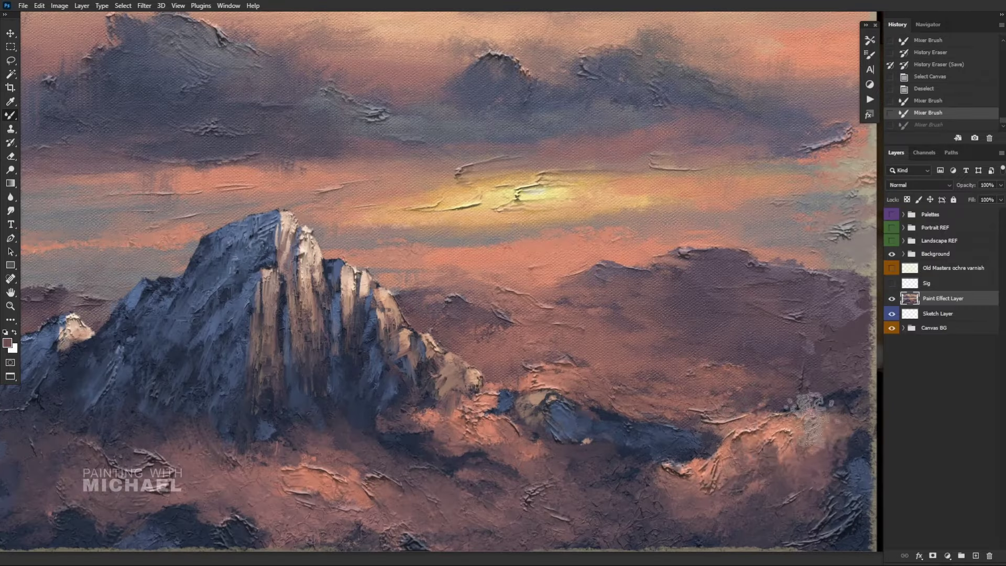
Step: Soften the bright cloud at the right and the haze beside the ridge with scattered strokes of sampled pink
mouse_move(807, 420)
left_mouse_down()
mouse_move(783, 413)
mouse_move(804, 406)
left_mouse_up()
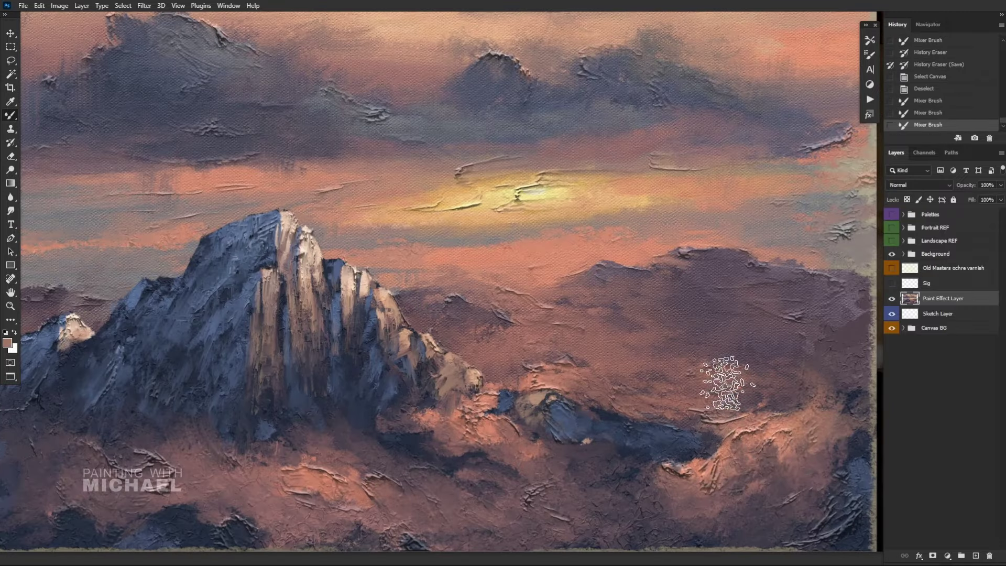
left_click_drag(725, 383, 737, 369)
left_click(552, 375, "alt")
left_click_drag(553, 373, 524, 374)
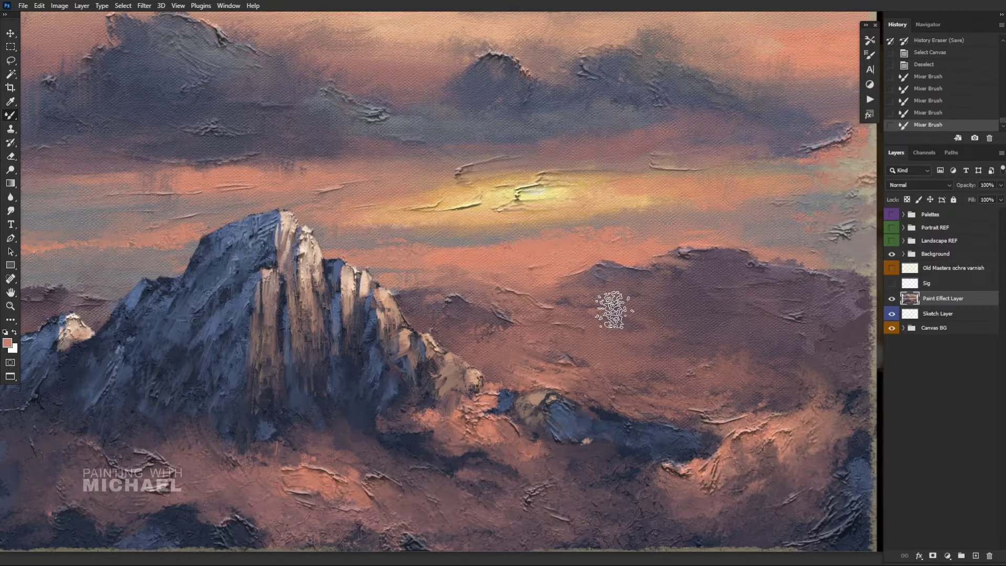
Step: Sample reddish cloud tones and blend scattered haze over the distant right hills and the canvas's right side
scroll(576, 369, "down", 2)
left_click(684, 370, "alt")
left_click_drag(687, 366, 705, 346)
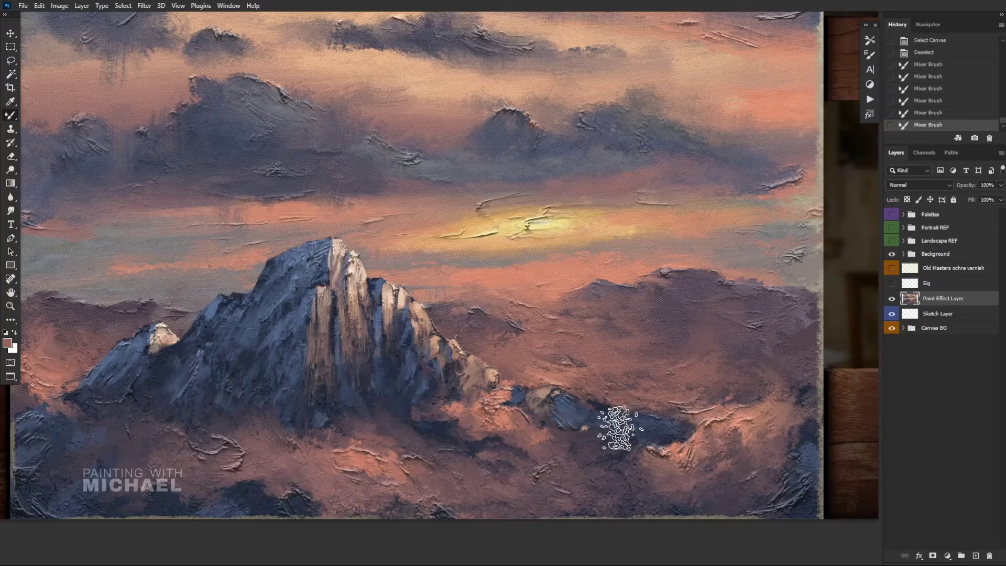
left_click(783, 409, "alt")
left_click_drag(765, 404, 801, 385)
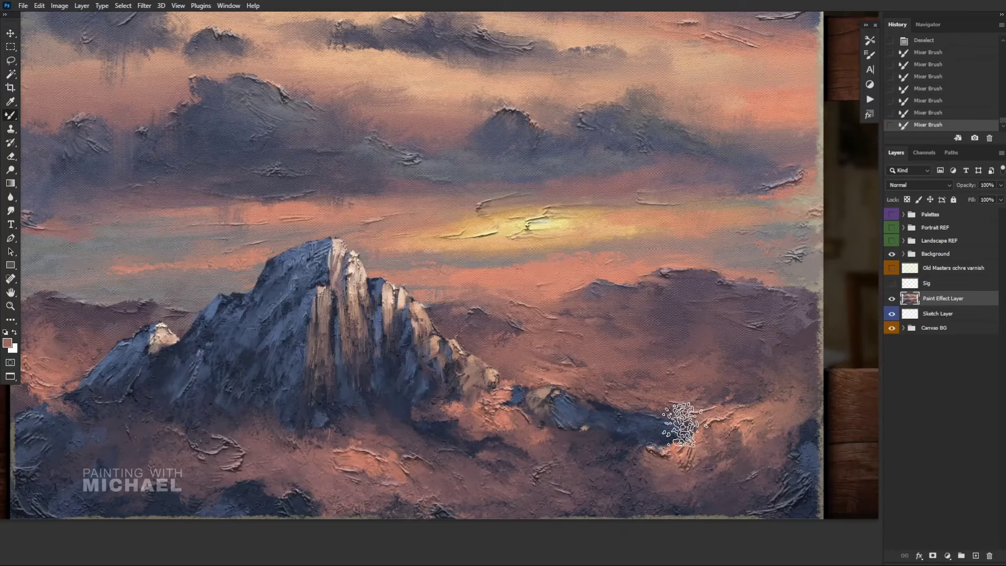
Step: Undo the stroke on the bright right cloud and sweep sampled orange haze upward toward the distant hills
left_click_drag(682, 424, 694, 415)
key("ctrl+z")
scroll(802, 397, "up", 2)
left_click(757, 415, "alt")
left_click_drag(772, 390, 768, 335)
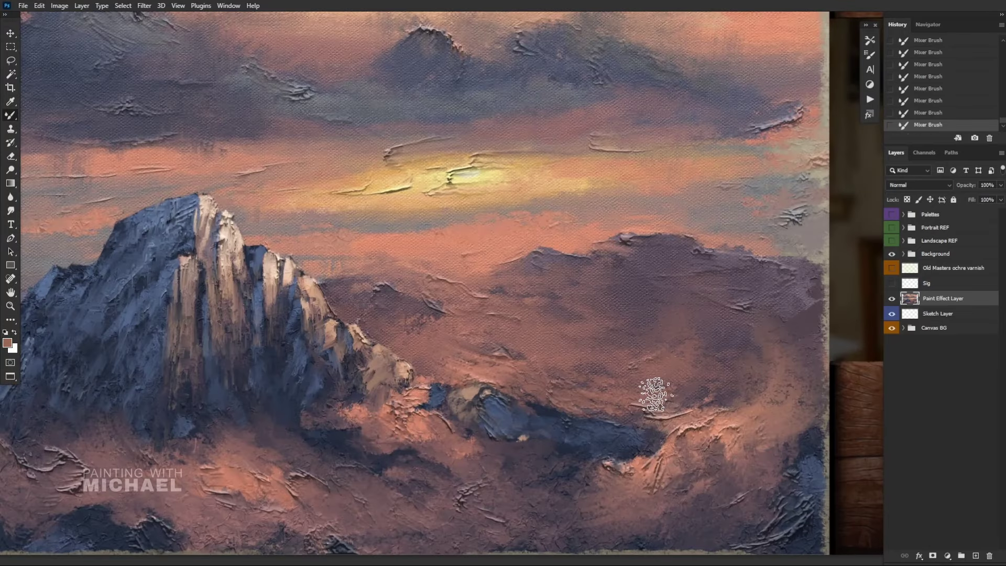
Step: Scatter pink mist over the mountain's base, undoing the strokes that do not suit it
scroll(576, 371, "down", 2)
left_click_drag(467, 418, 434, 395)
key("ctrl+z")
scroll(444, 326, "up", 2)
left_click_drag(335, 445, 294, 404)
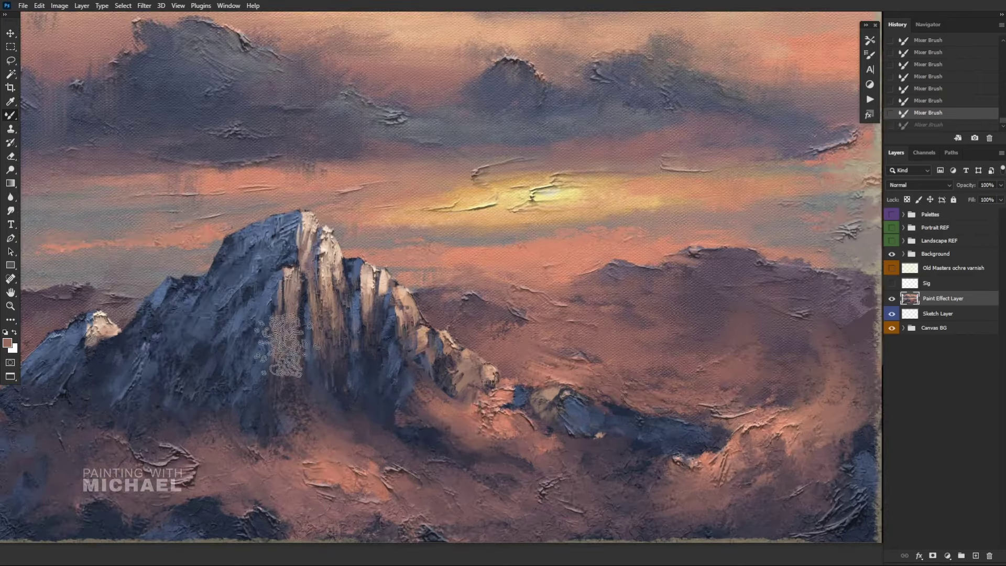
scroll(449, 315, "down", 1)
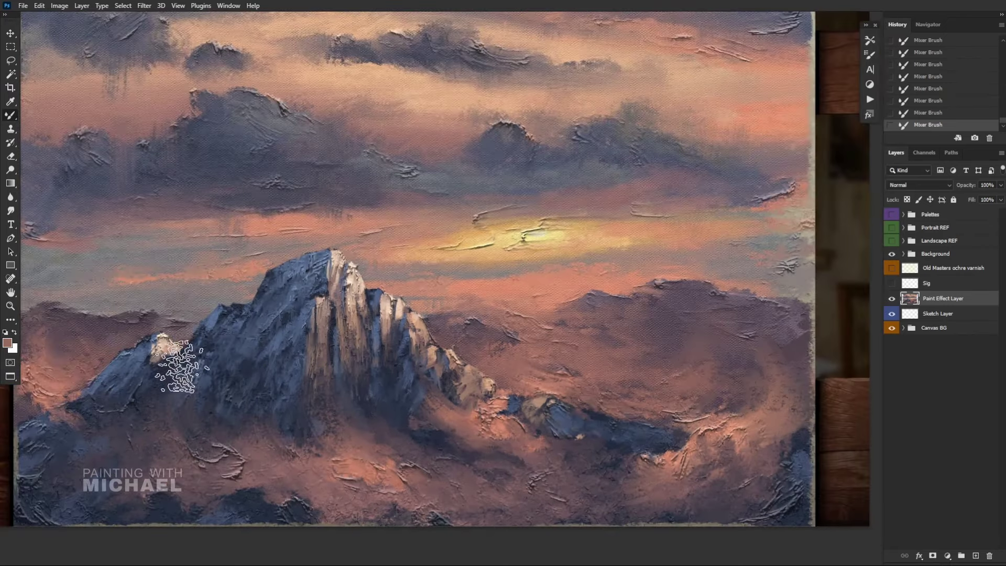
key("ctrl+z")
Step: Sample a dark cloud colour, undo the trial strokes, and dab scattered shadow into the foreground clouds below the mountain
scroll(281, 157, "down", 1)
left_click(239, 158, "alt")
mouse_move(231, 159)
left_mouse_down()
mouse_move(204, 76)
mouse_move(312, 109)
mouse_move(235, 148)
mouse_move(157, 107)
left_mouse_up()
key("ctrl+z")
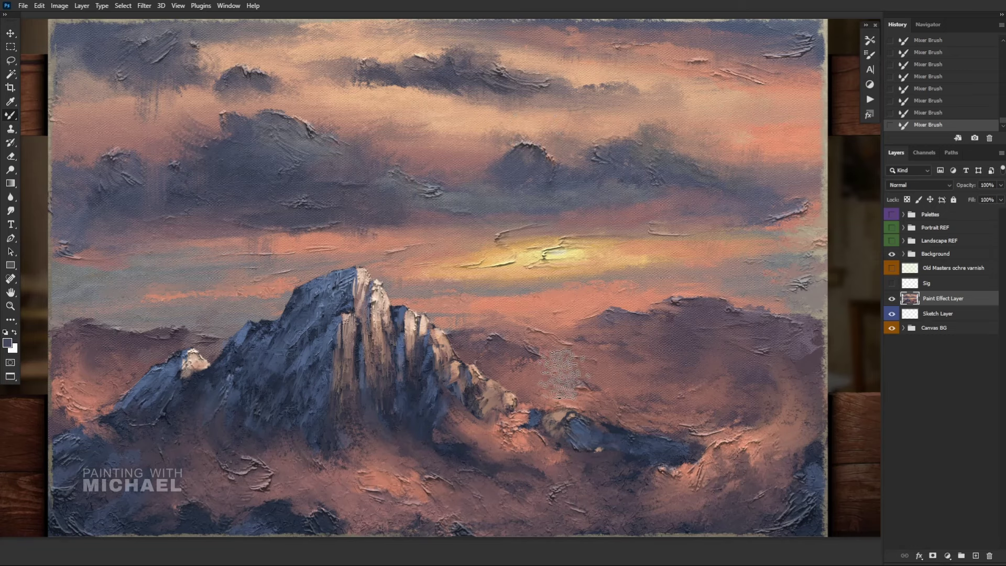
key("ctrl+z")
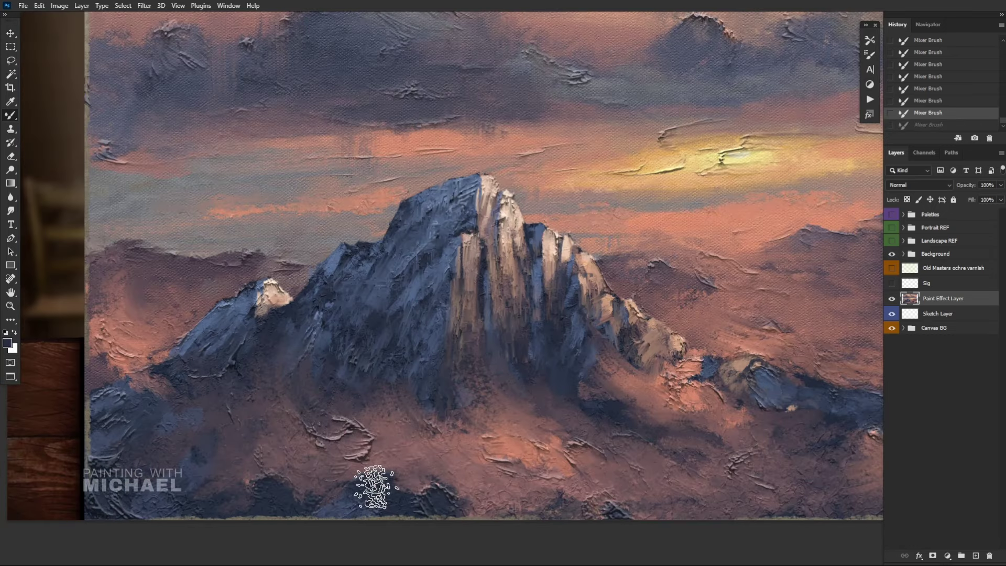
left_click_drag(385, 480, 376, 441)
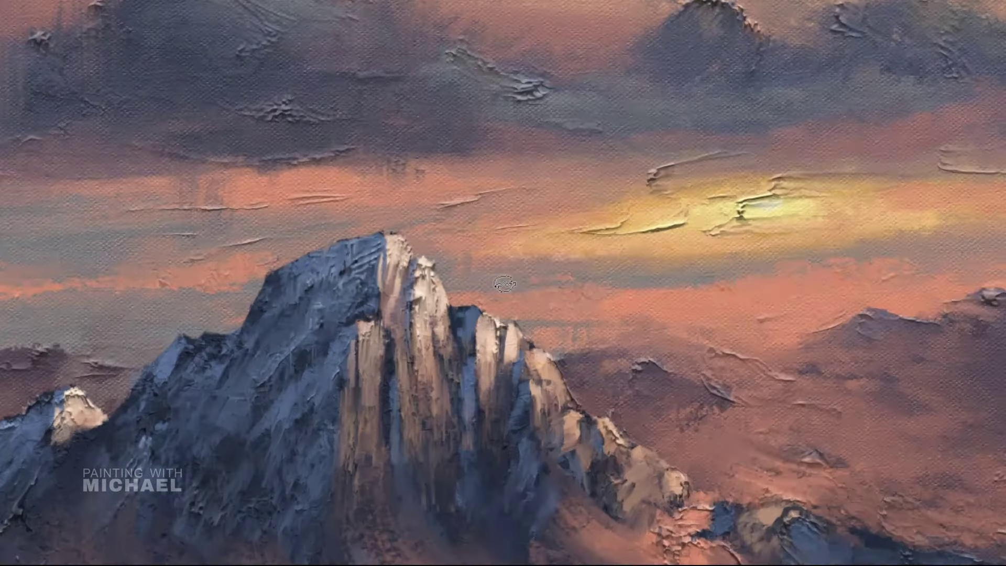
Step: Set the foreground colour to dark blue (H 222, S 44, B 26) and blend shadow down the peak's central sunlit rock face
right_click(440, 293)
double_click(586, 310)
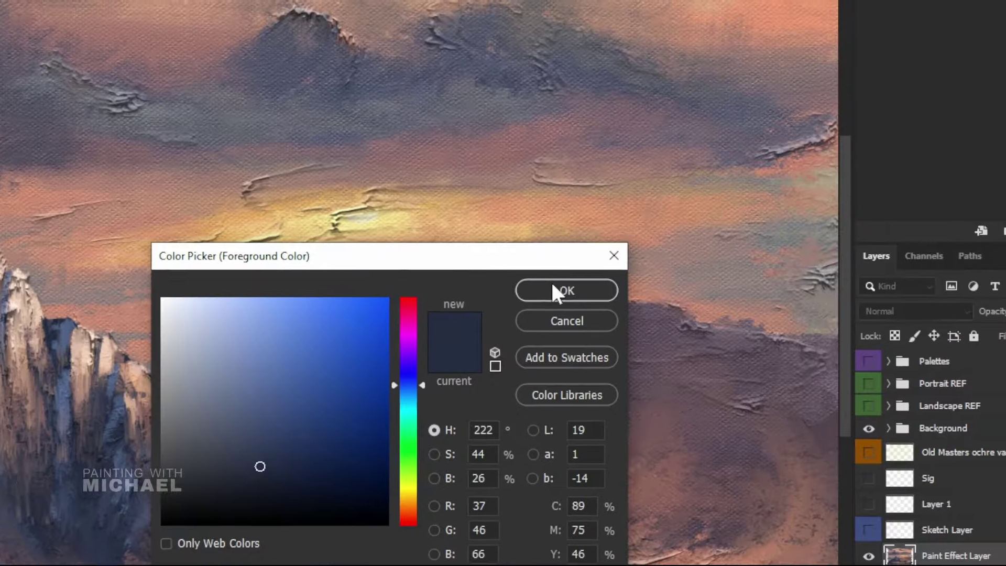
left_click(972, 278)
key("Tab")
scroll(459, 331, "up", 2)
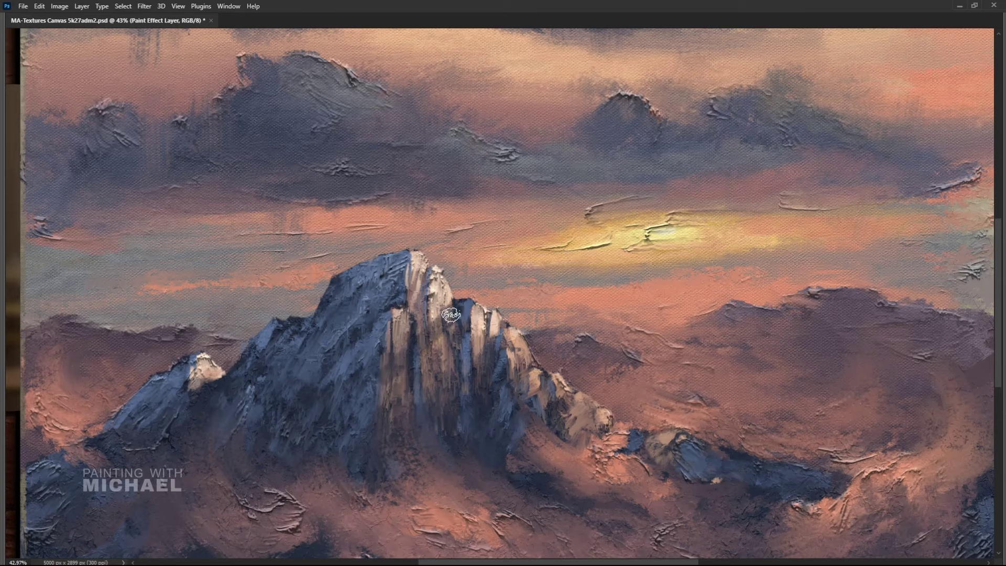
mouse_move(451, 314)
left_mouse_down()
mouse_move(438, 339)
mouse_move(442, 398)
mouse_move(411, 404)
mouse_move(392, 395)
left_mouse_up()
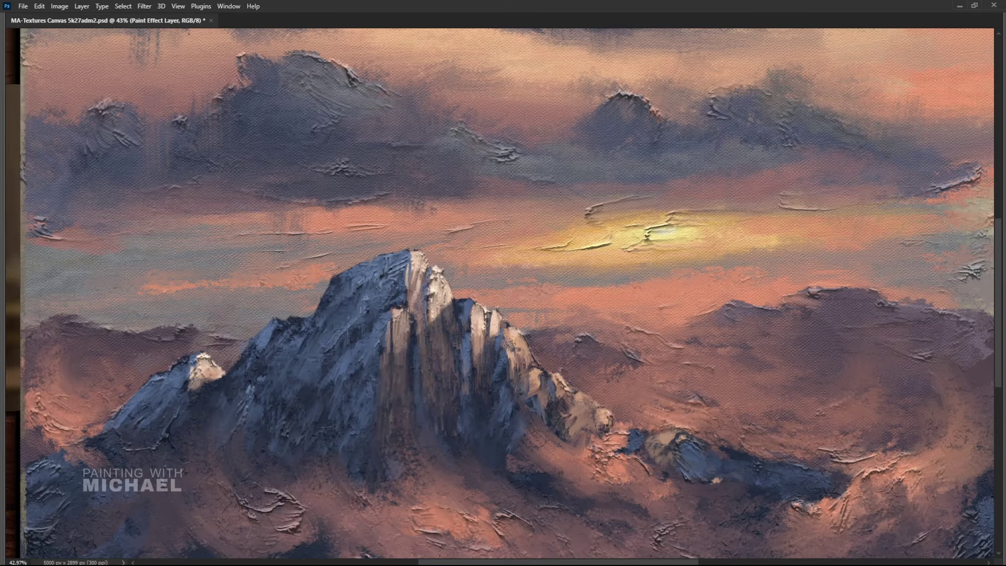
scroll(490, 353, "up", 4)
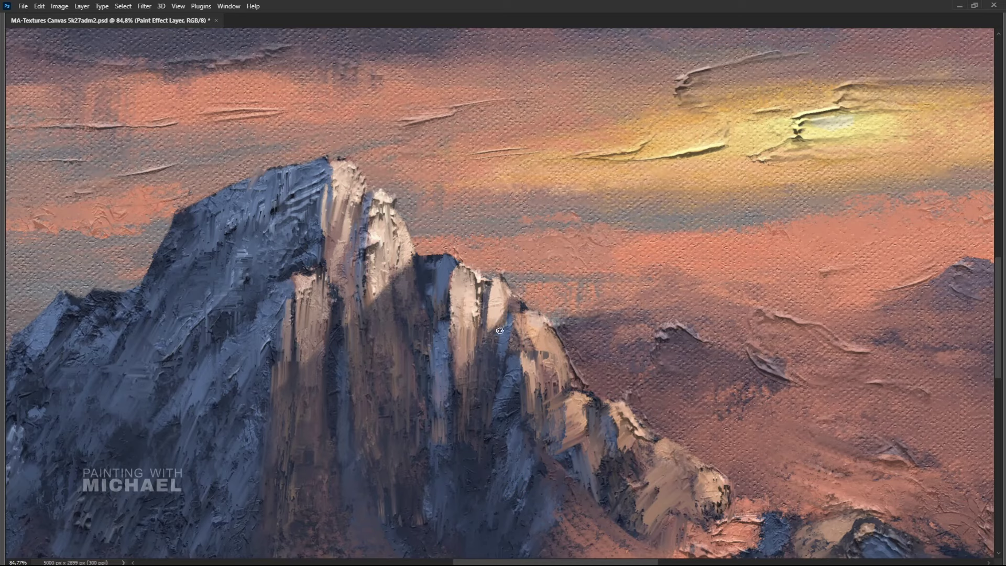
scroll(507, 322, "down", 3)
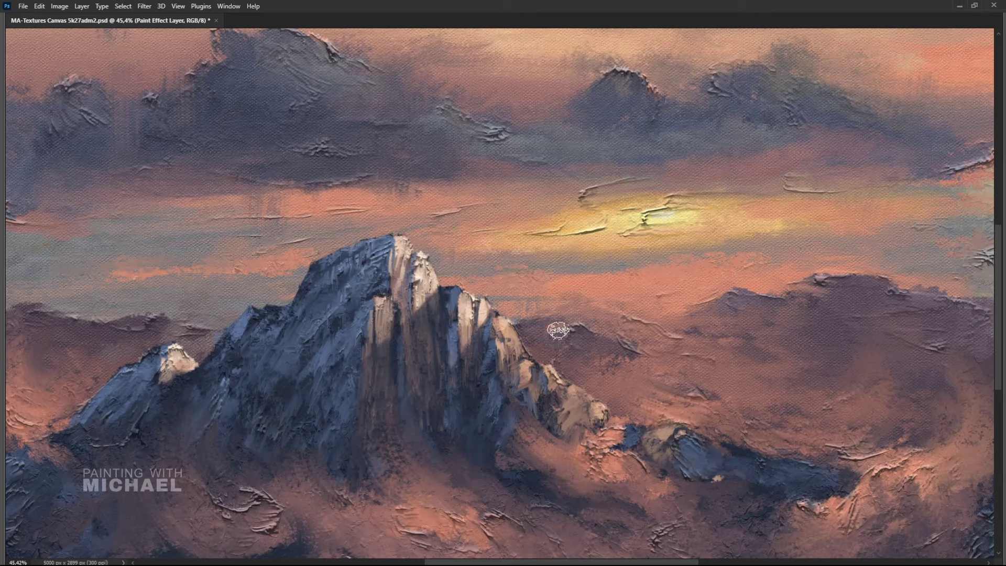
Step: Flip the painting horizontally to check the mountain composition in mirror image
key("ctrl+shift+h")
mouse_move(579, 318)
left_mouse_down()
mouse_move(508, 335)
mouse_move(593, 349)
left_mouse_up()
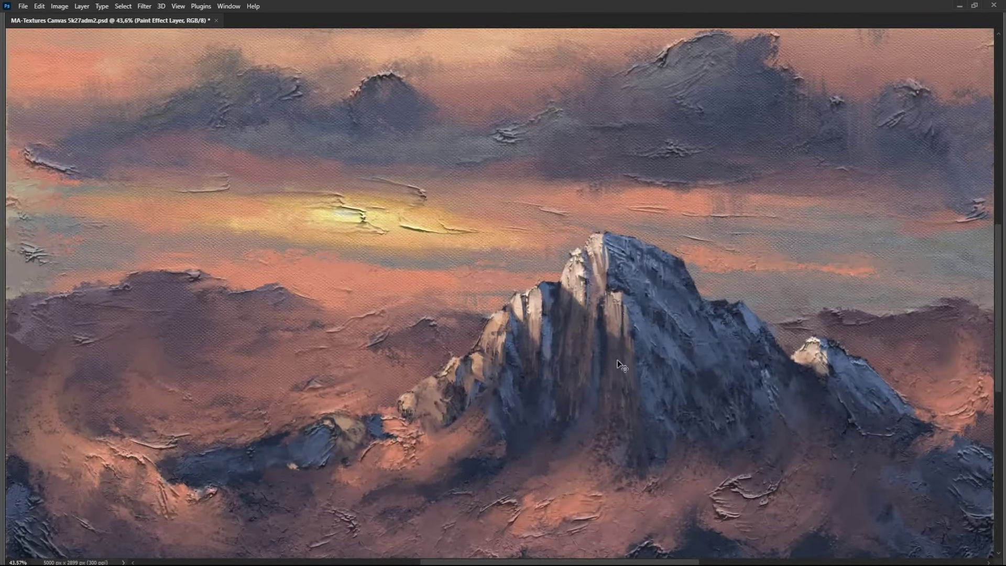